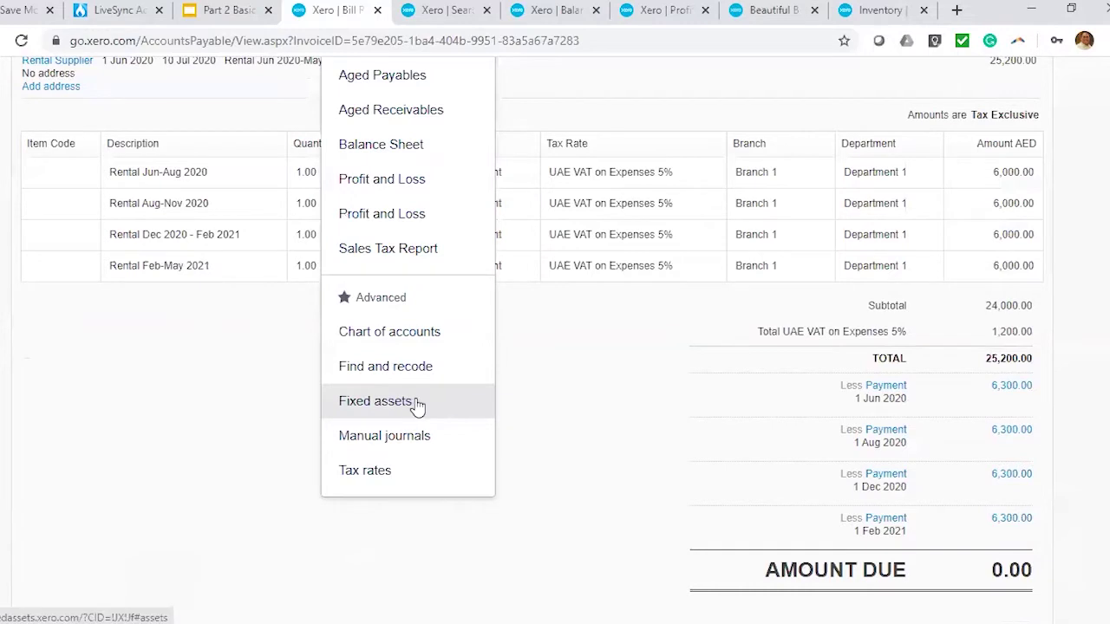
Step: Open the Fixed assets page and examine its introduction and start date section
left_click(418, 404)
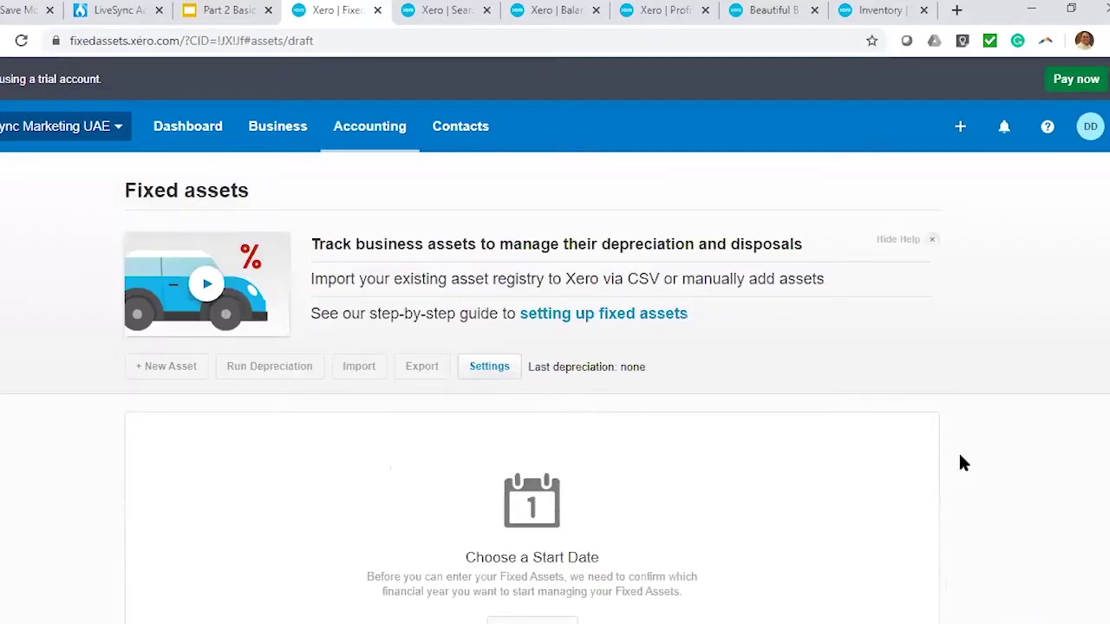
scroll(998, 359, "down", 2)
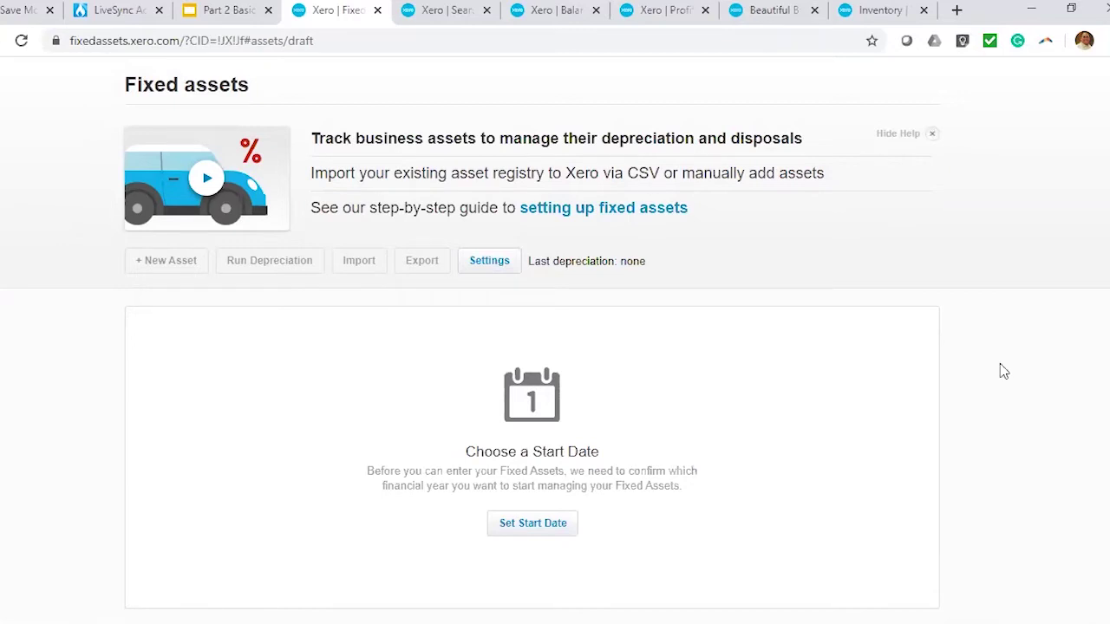
scroll(1031, 352, "up", 1)
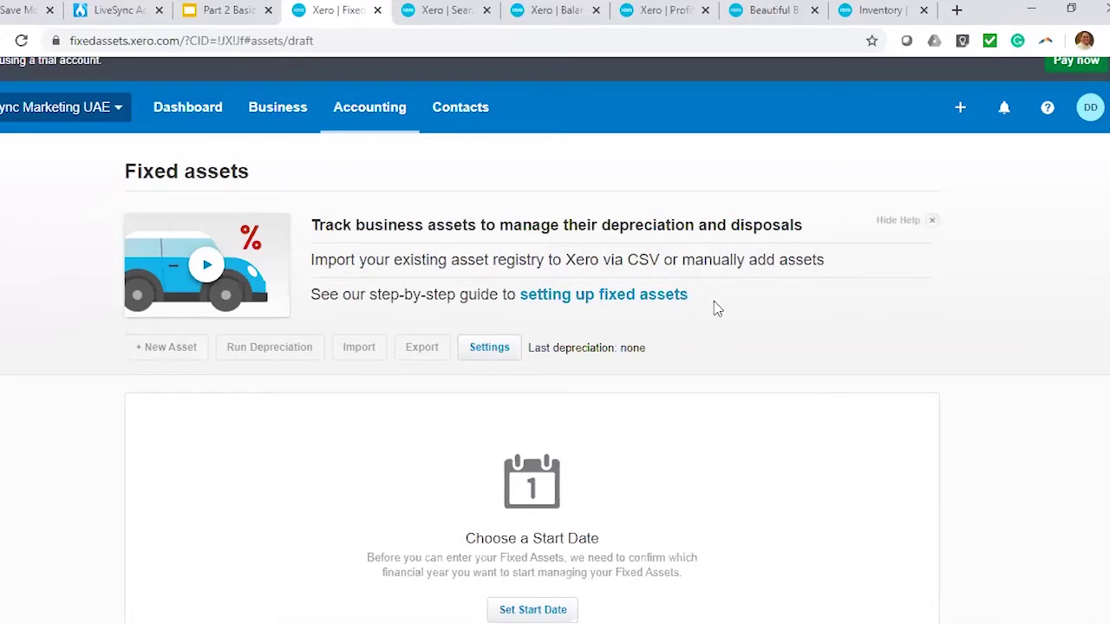
scroll(1021, 338, "down", 1)
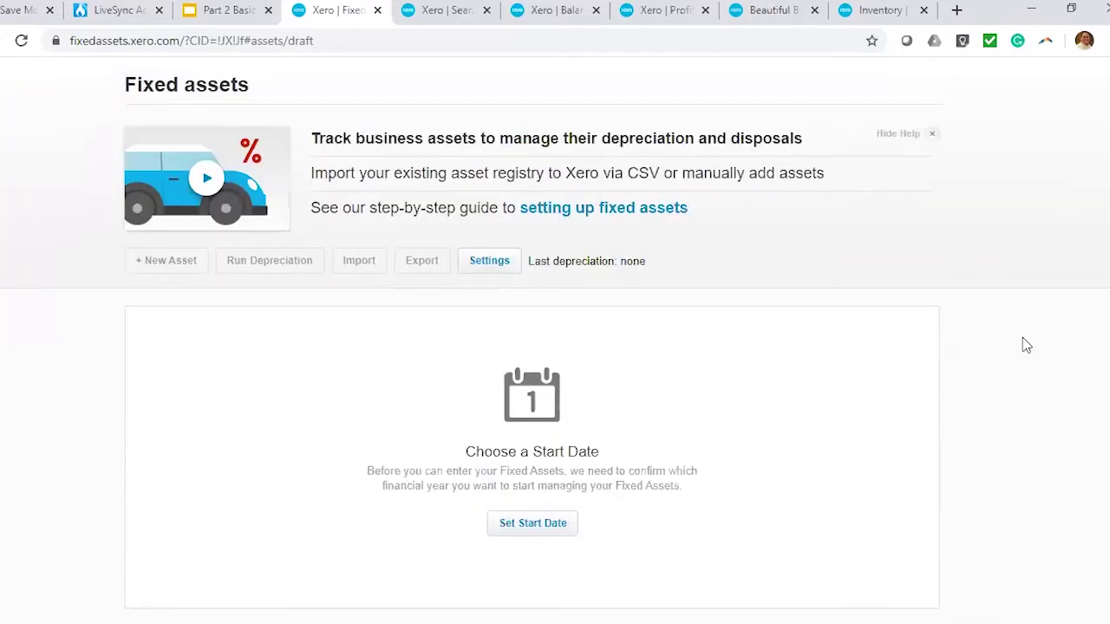
scroll(1024, 339, "up", 1)
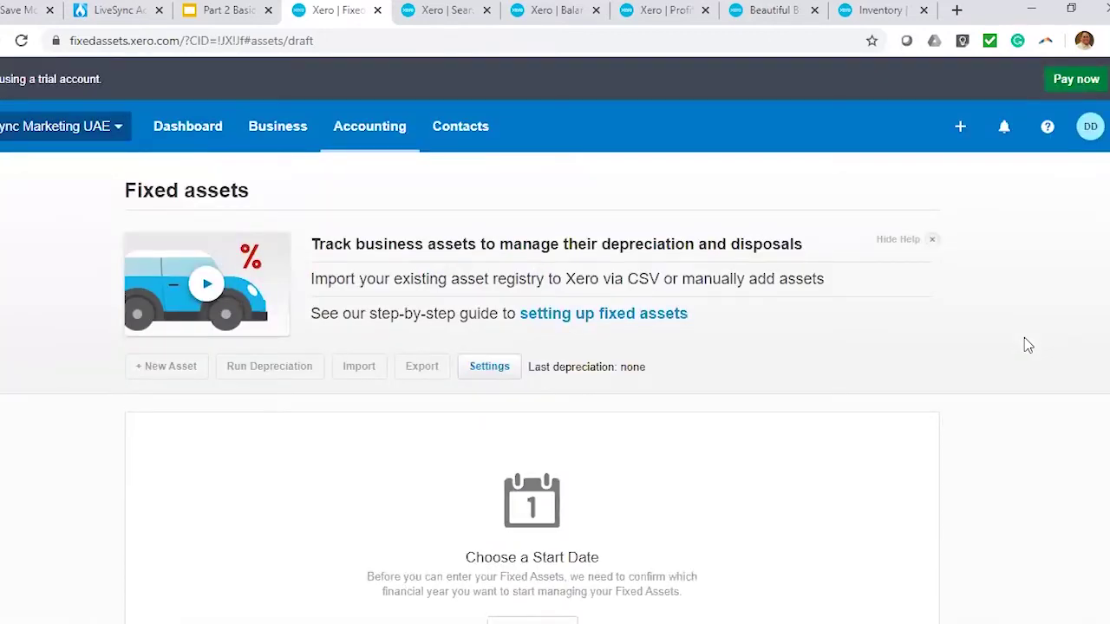
scroll(997, 397, "down", 1)
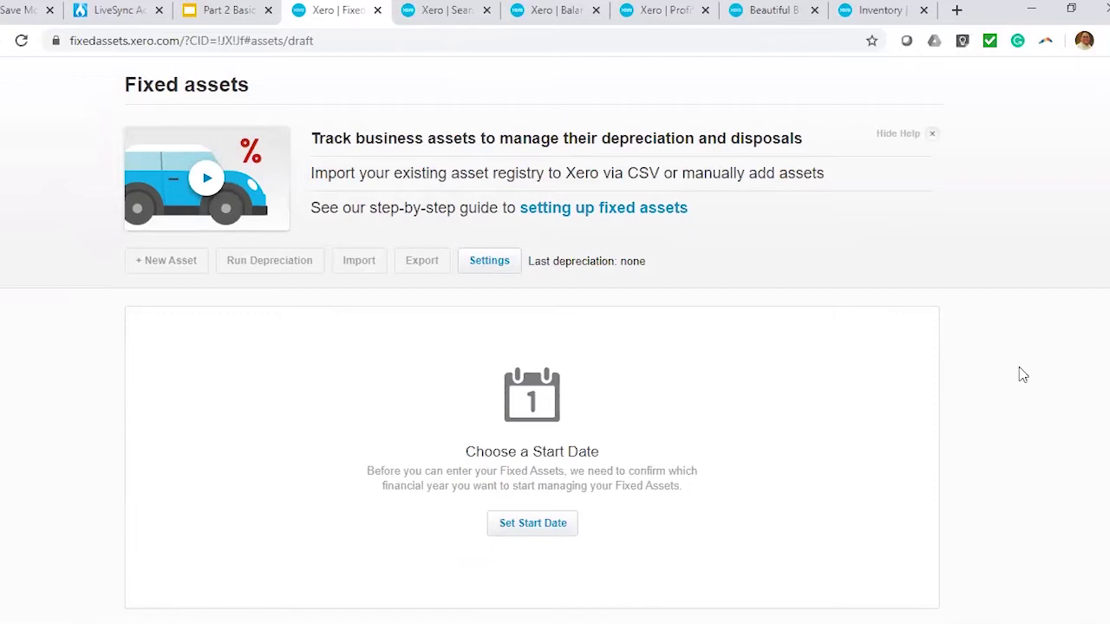
scroll(1026, 373, "up", 2)
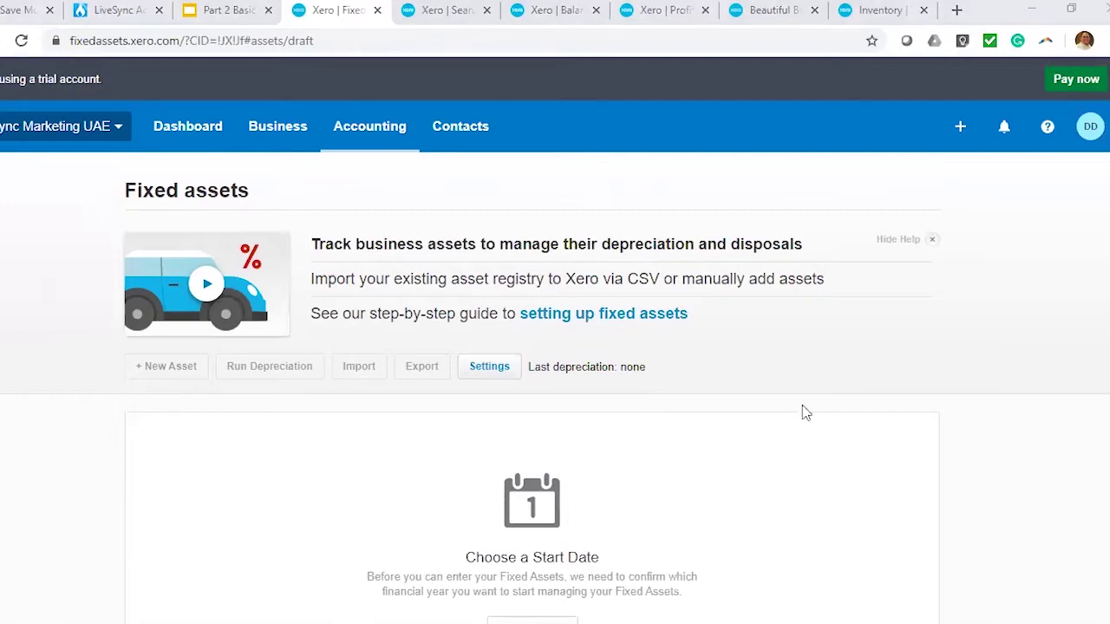
scroll(1011, 346, "down", 2)
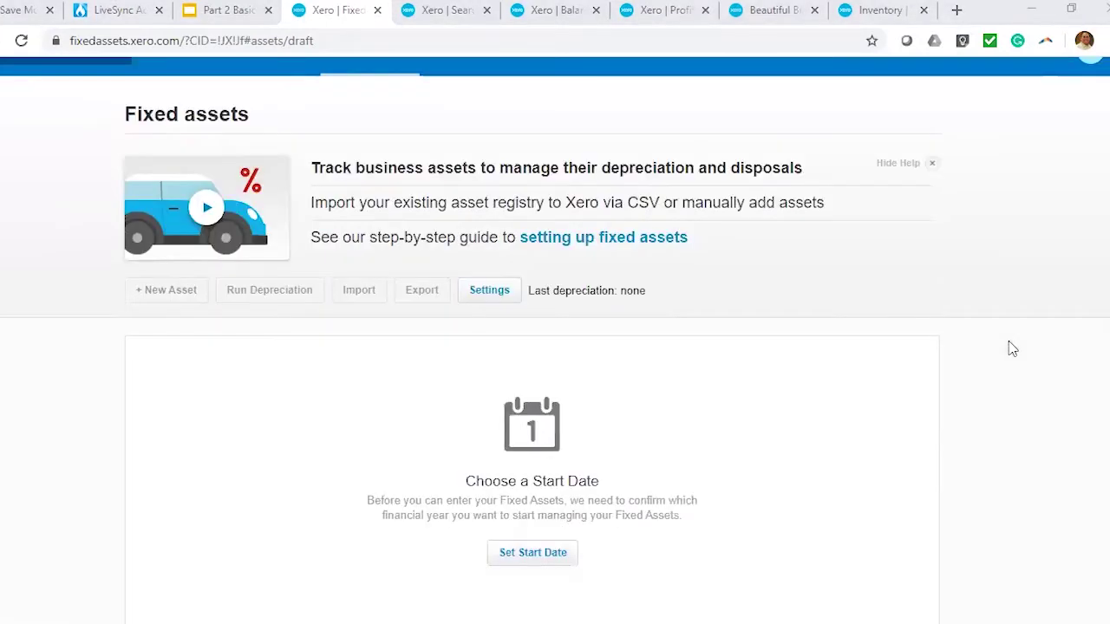
scroll(1014, 347, "up", 2)
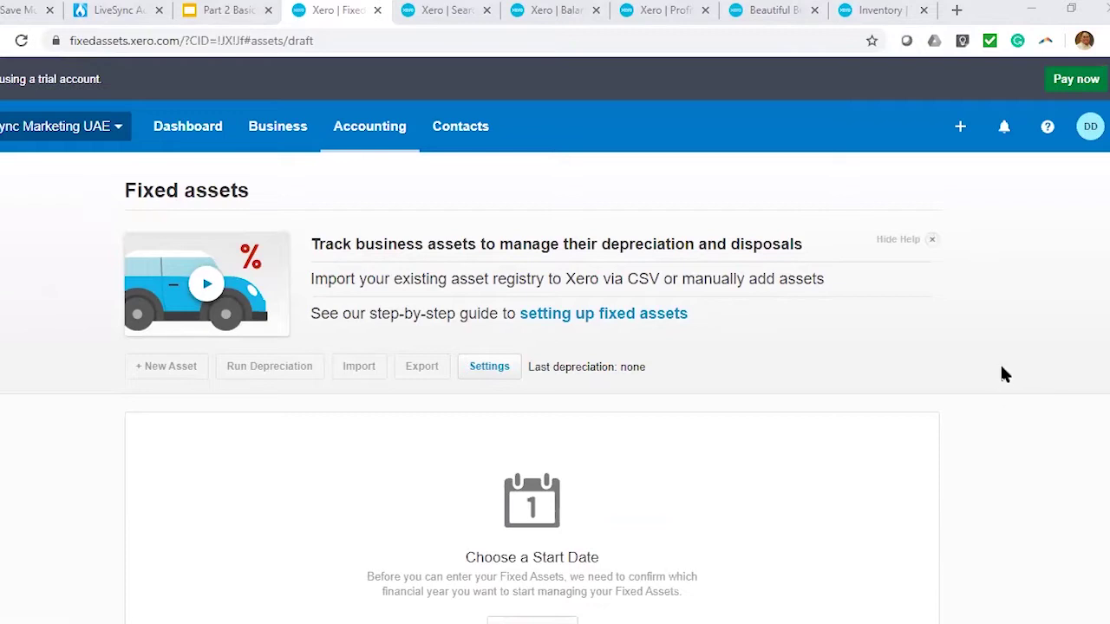
scroll(995, 377, "down", 2)
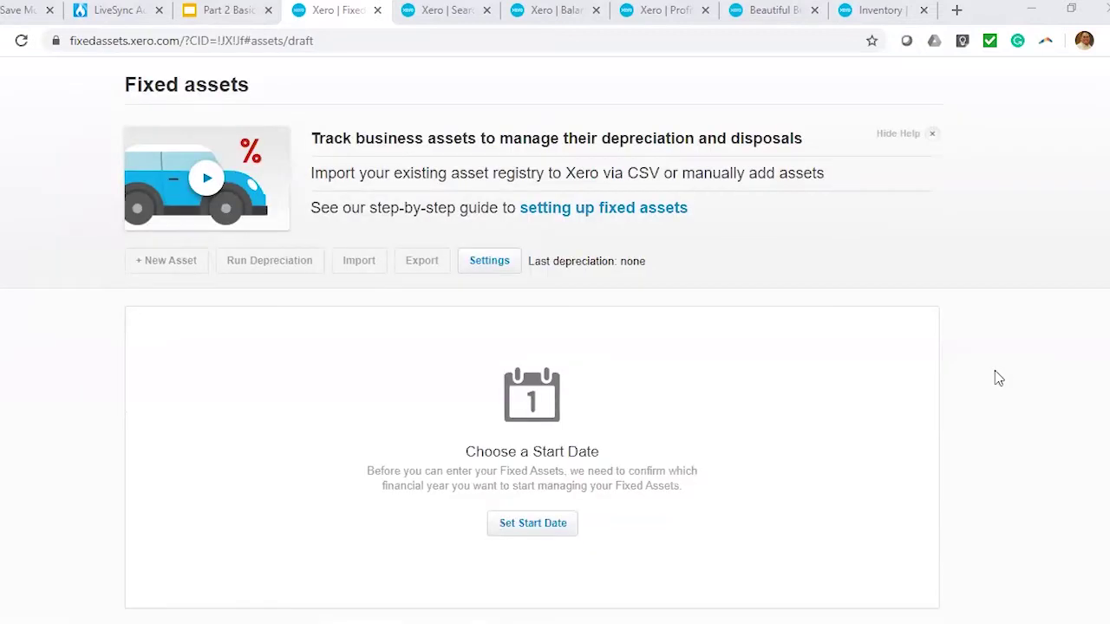
scroll(996, 380, "up", 2)
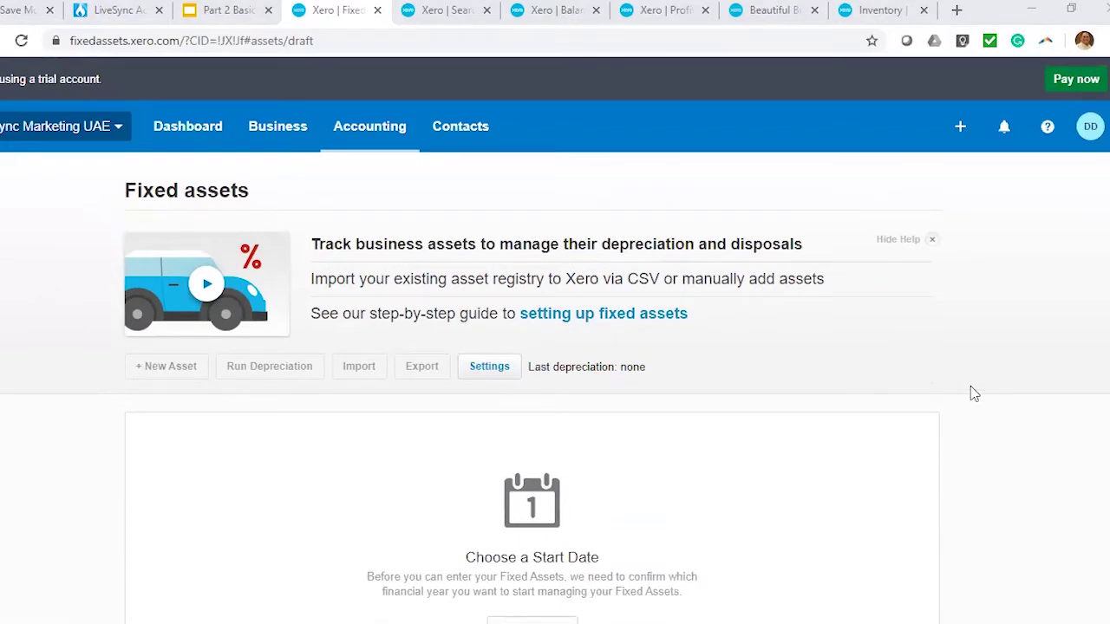
scroll(970, 390, "down", 2)
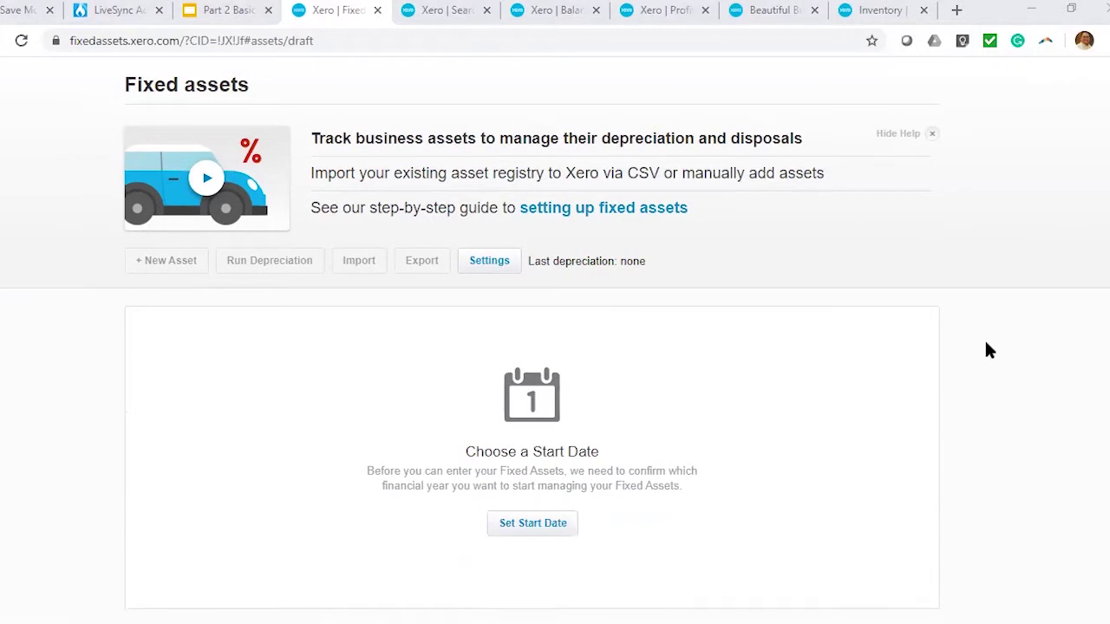
scroll(991, 342, "up", 2)
Step: Set the fixed assets start date to 1 Jan 2020 and save it
scroll(991, 341, "down", 2)
left_click(528, 526)
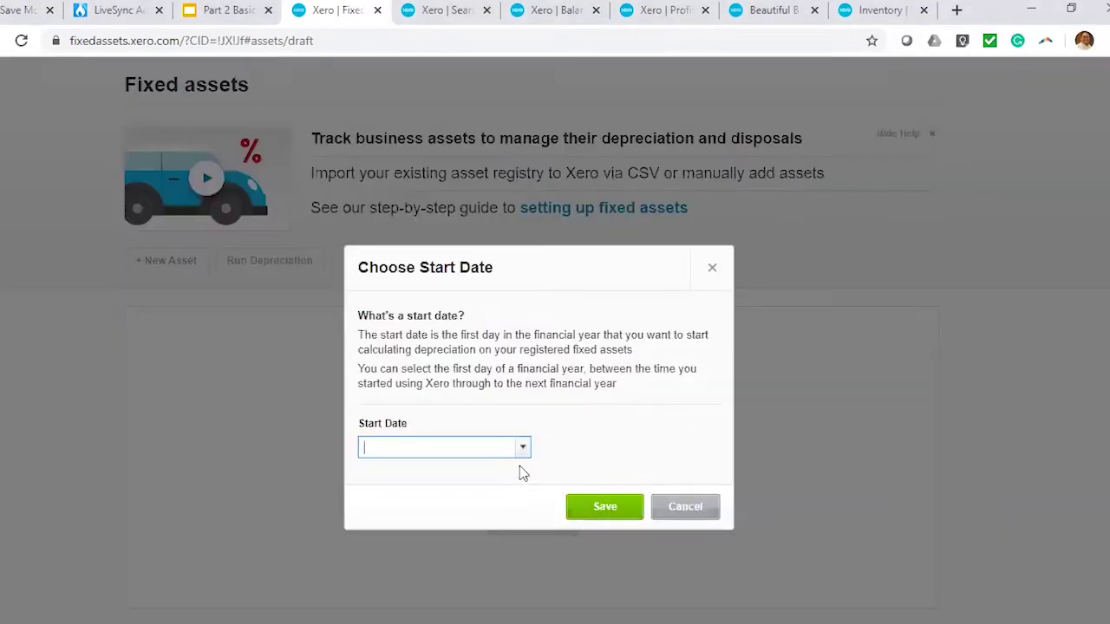
left_click(523, 447)
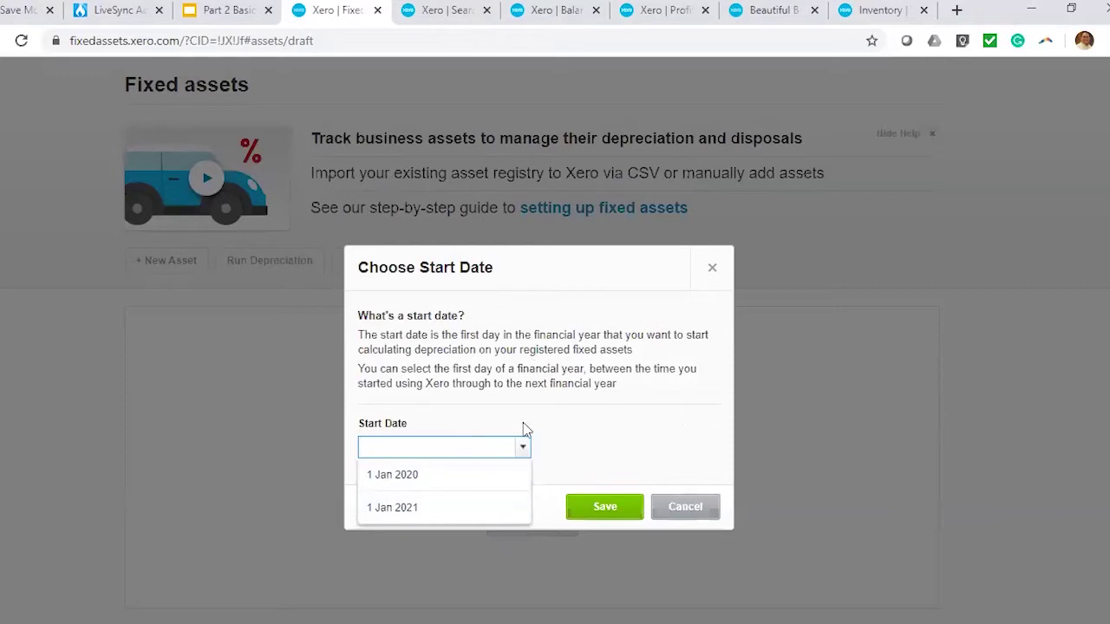
left_click(502, 481)
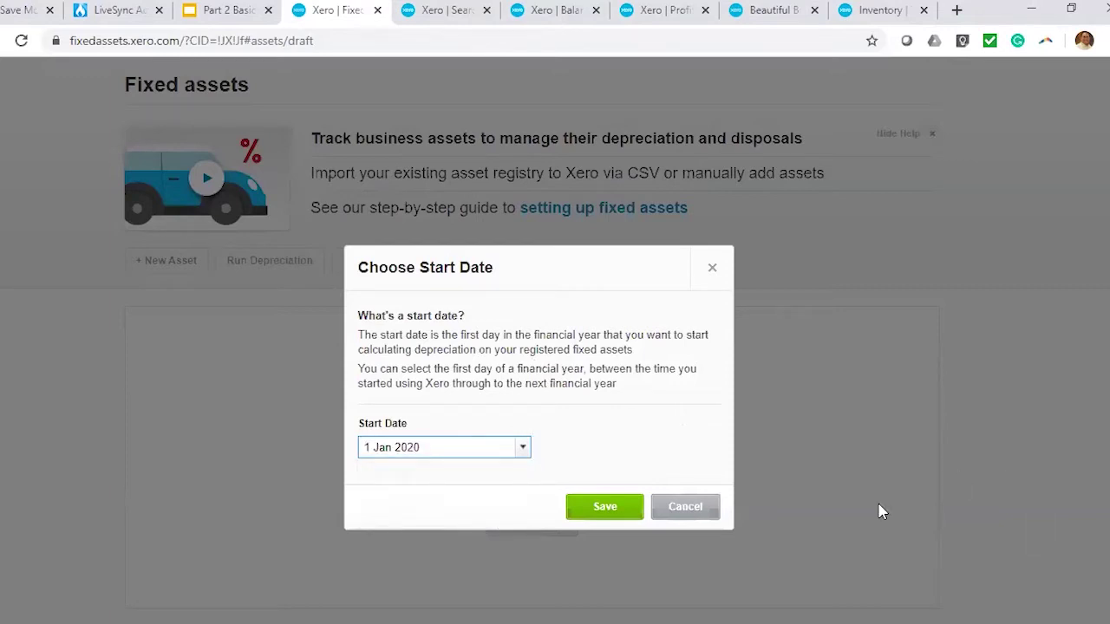
left_click(605, 508)
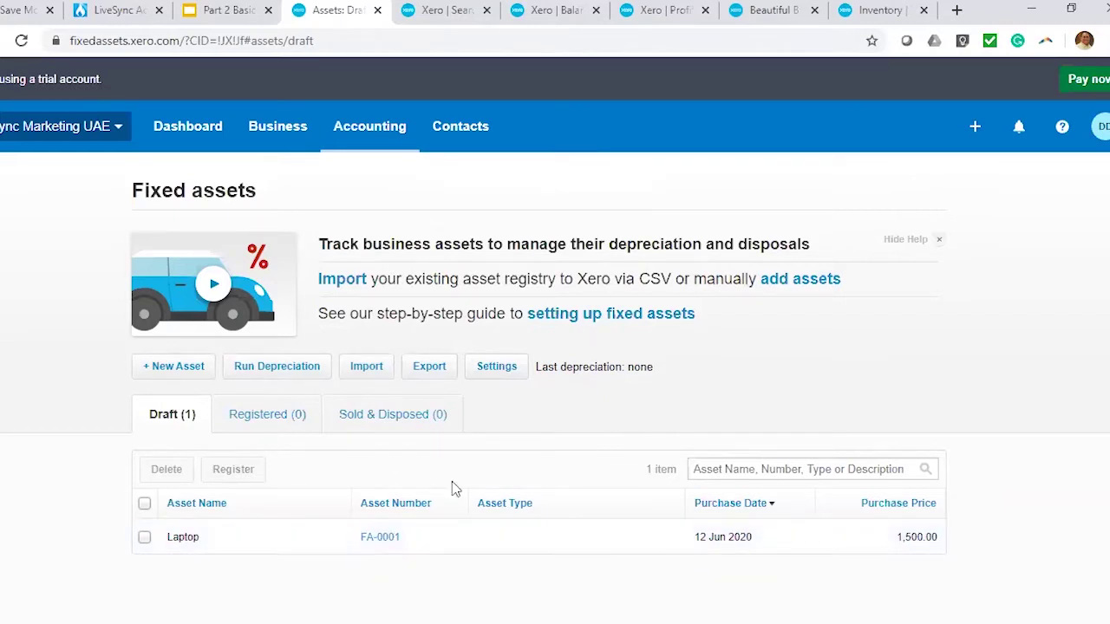
Step: Return to the fixed assets register by way of the advanced accounting page
left_click(501, 369)
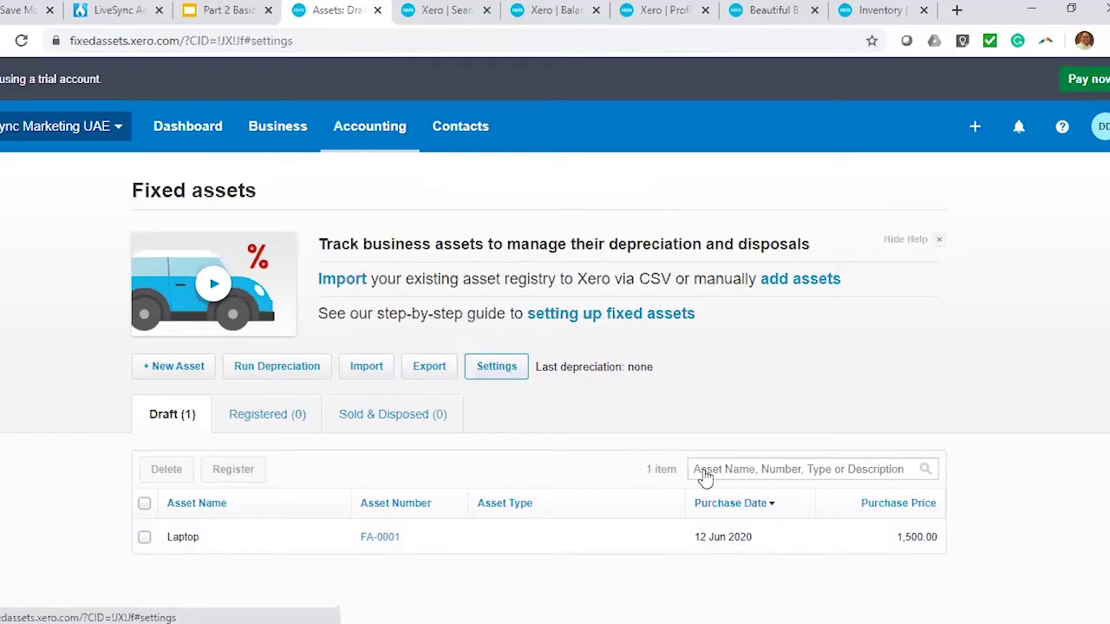
left_click(389, 137)
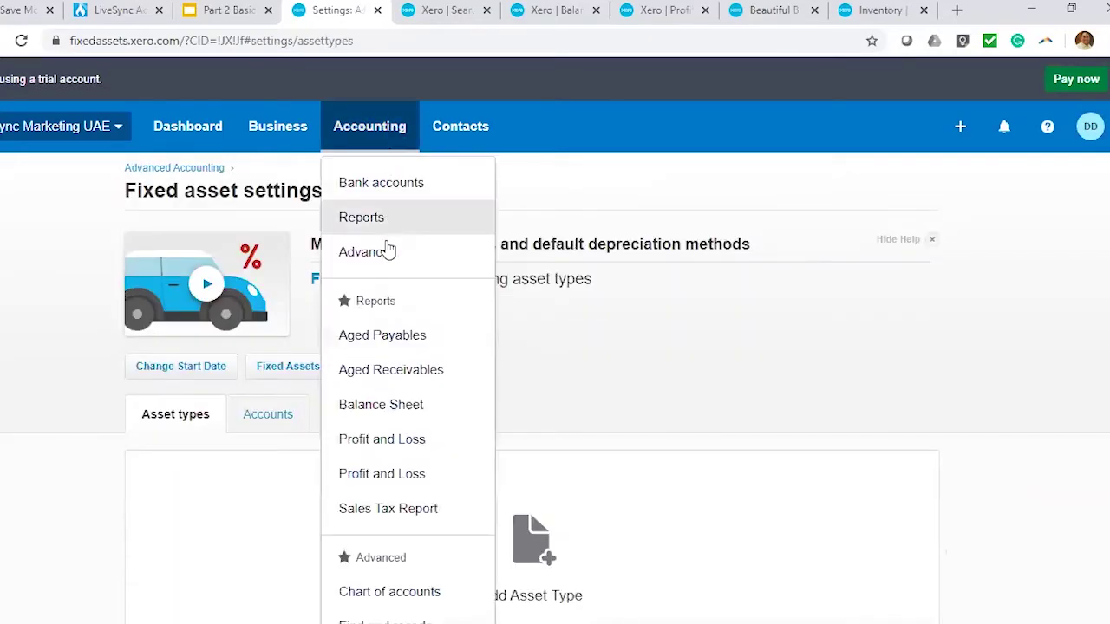
left_click(389, 253)
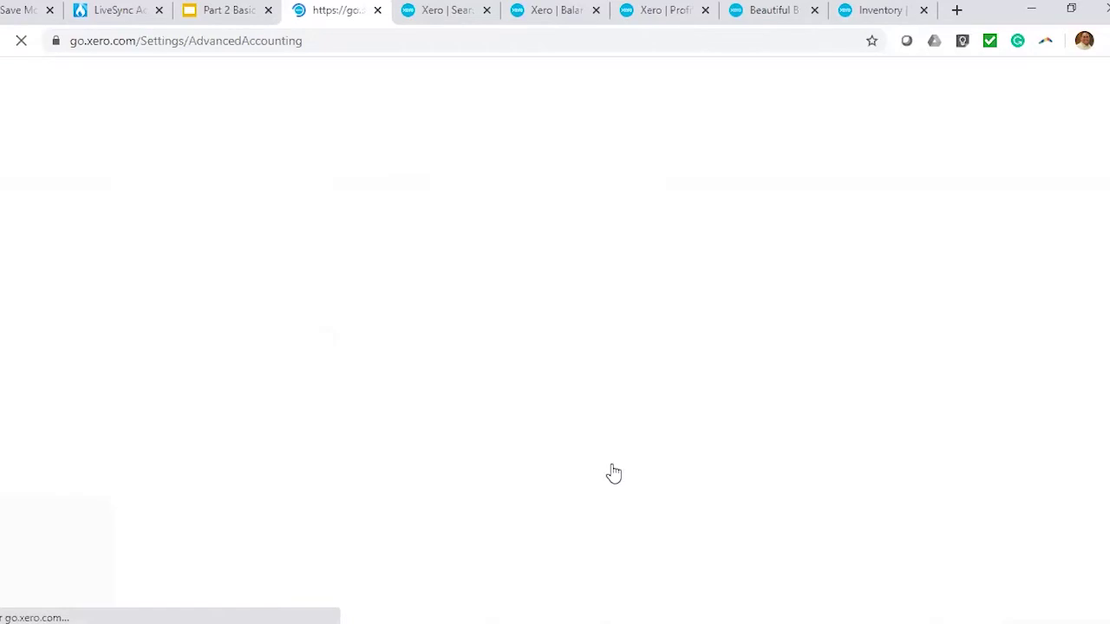
left_click(225, 397)
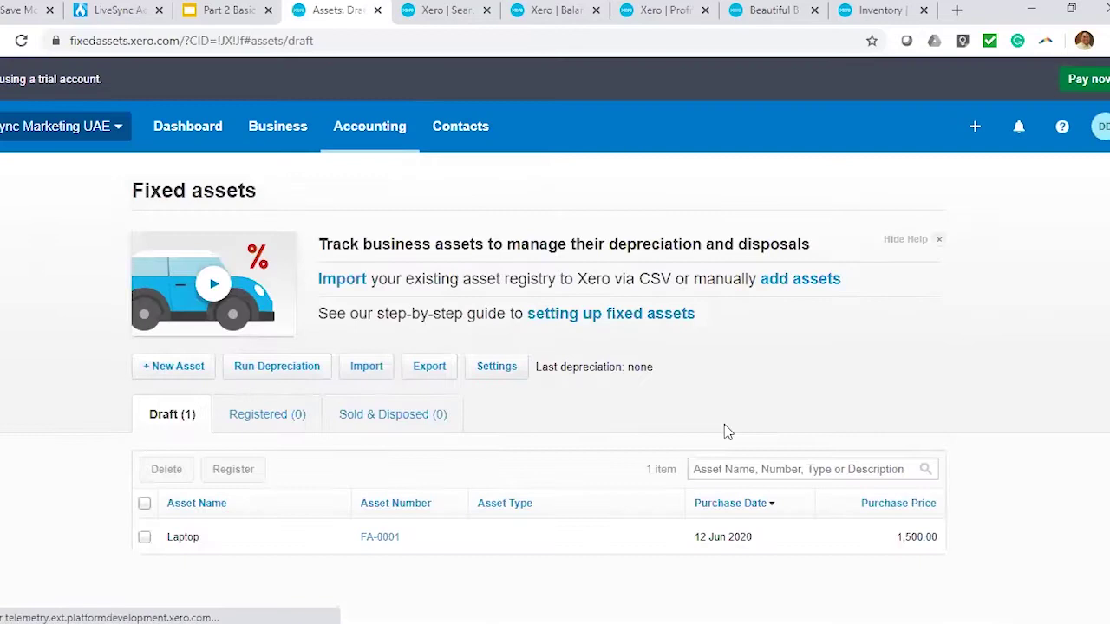
Step: Open the fixed asset settings and review the asset types and the default disposal accounts
left_click(492, 371)
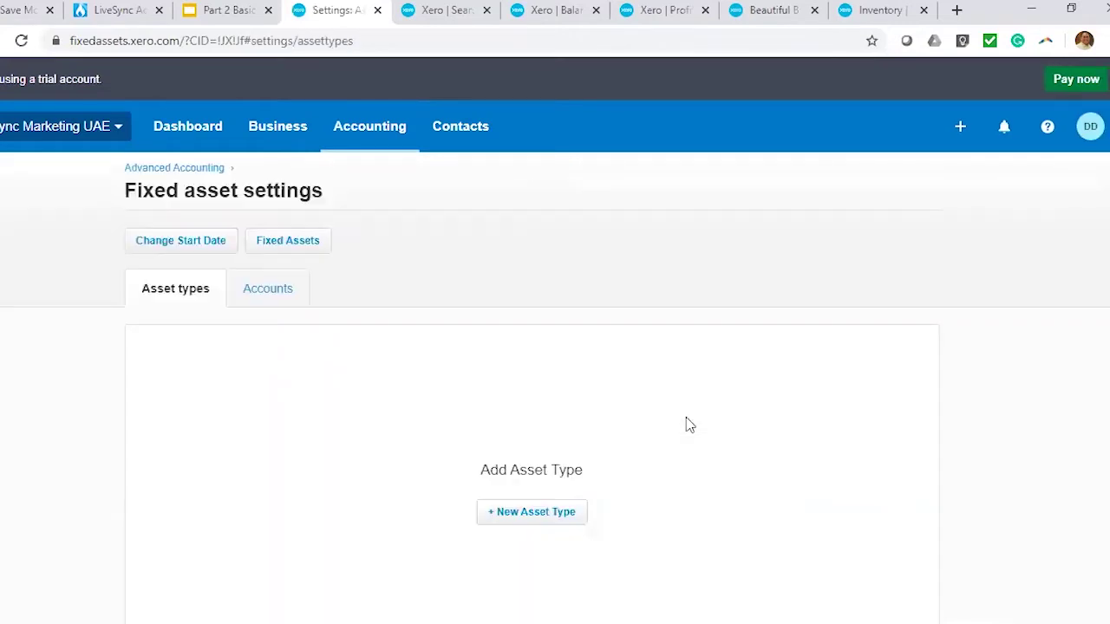
scroll(781, 413, "down", 1)
scroll(782, 413, "down", 2)
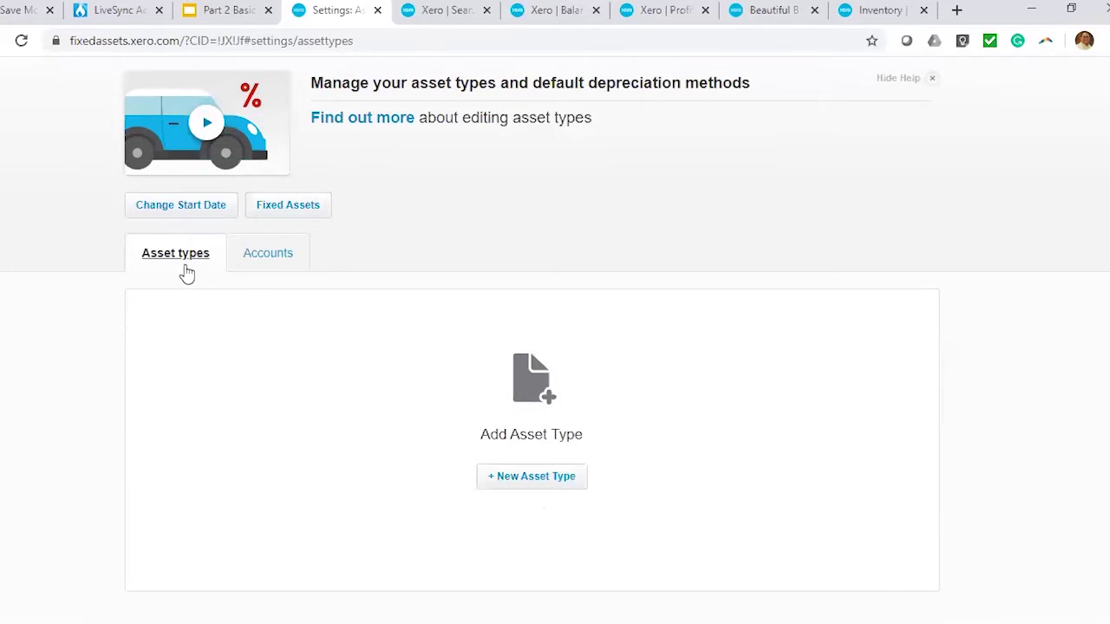
left_click(268, 252)
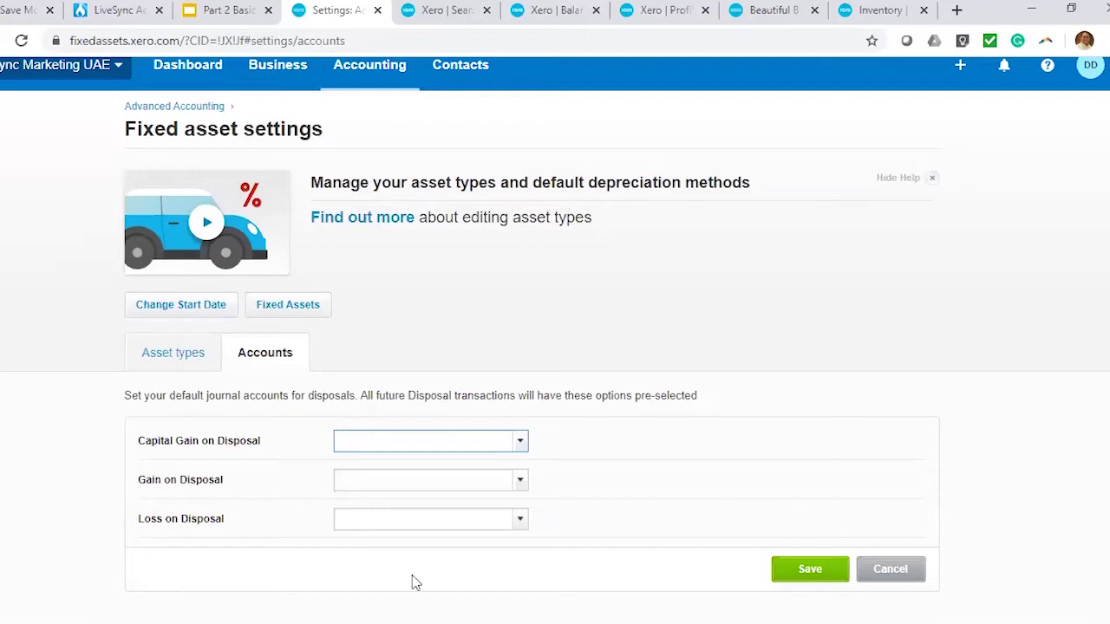
left_click(164, 355)
scroll(634, 308, "down", 2)
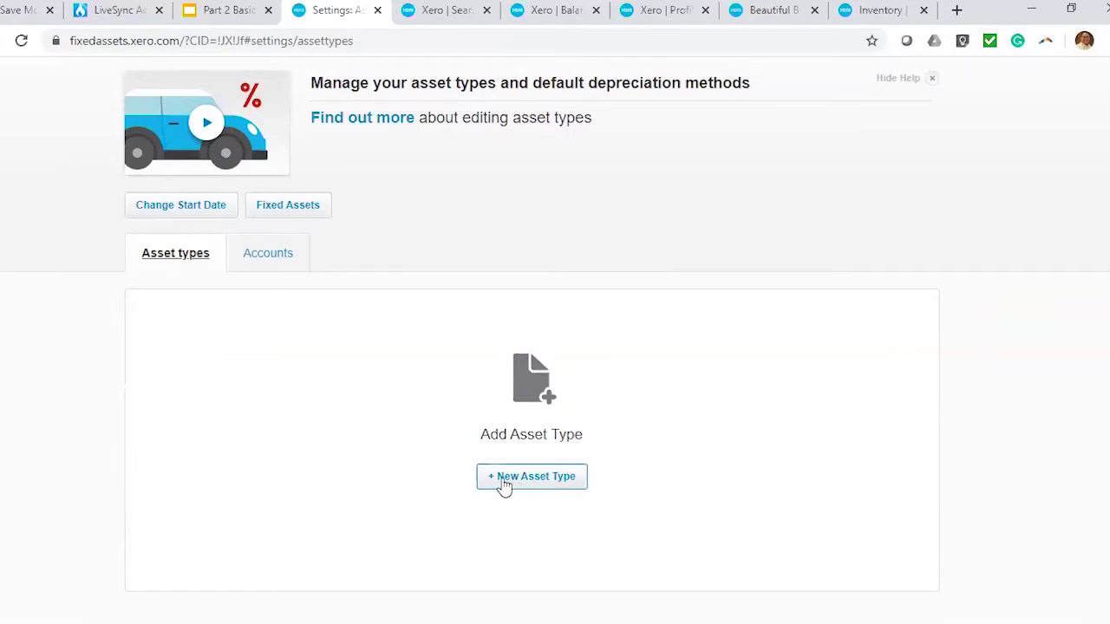
Step: Switch to the chart of accounts, show only the asset accounts and examine the fixed asset entries
scroll(649, 277, "up", 2)
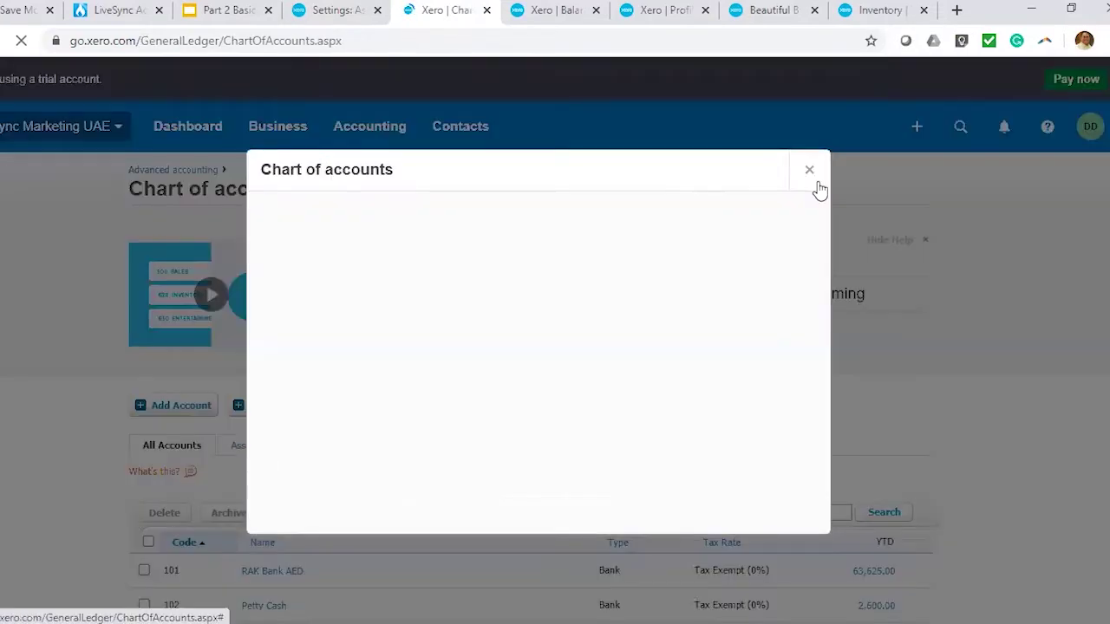
left_click(811, 172)
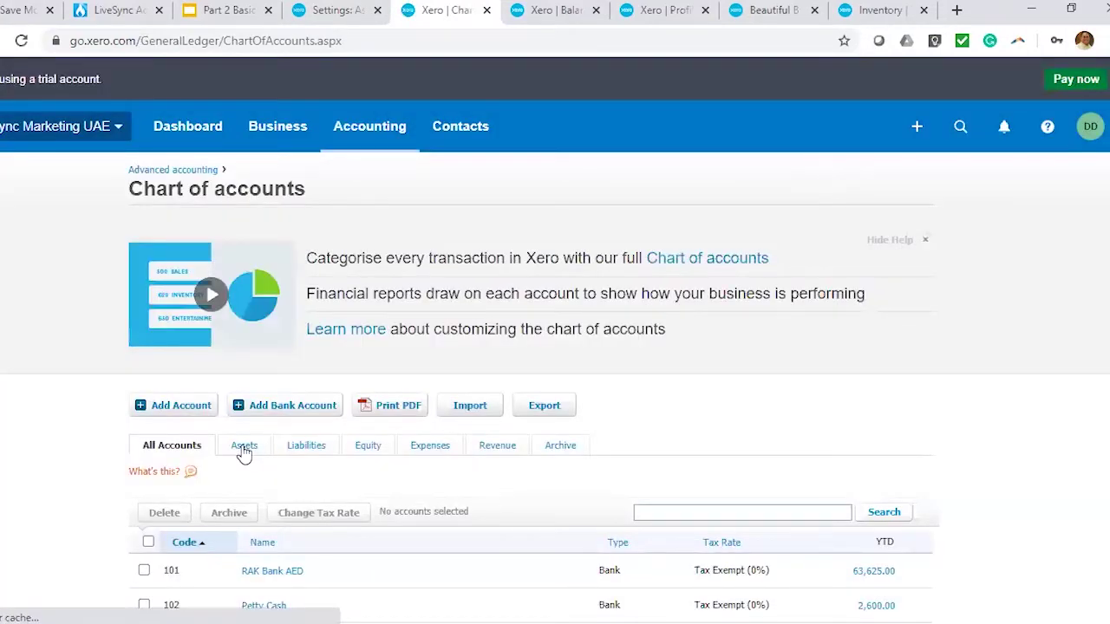
left_click(245, 451)
scroll(979, 307, "down", 6)
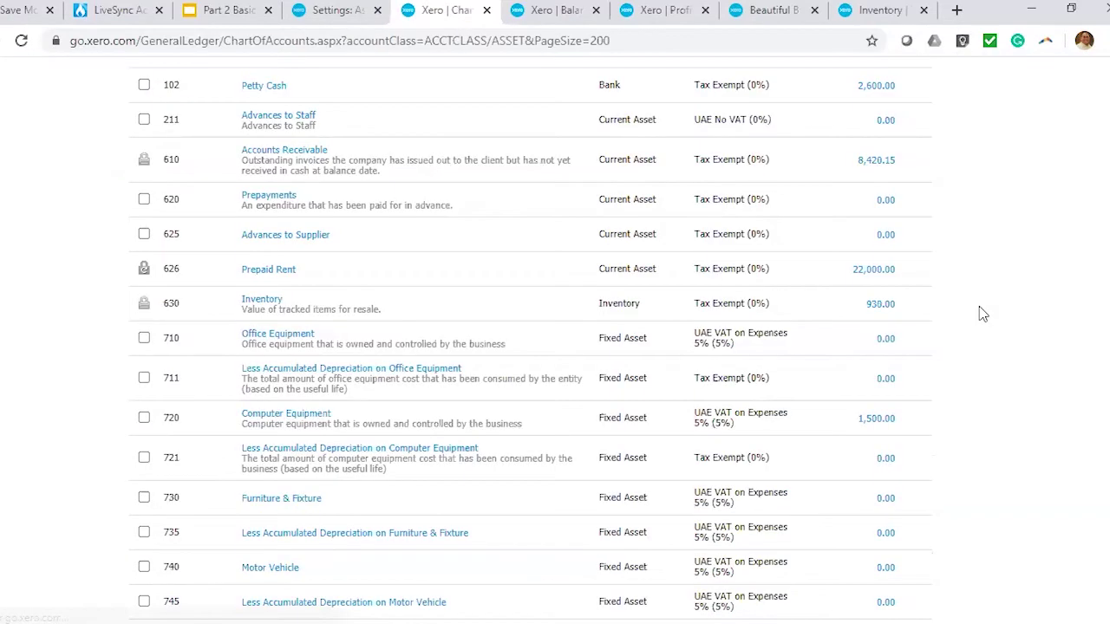
scroll(1020, 314, "down", 1)
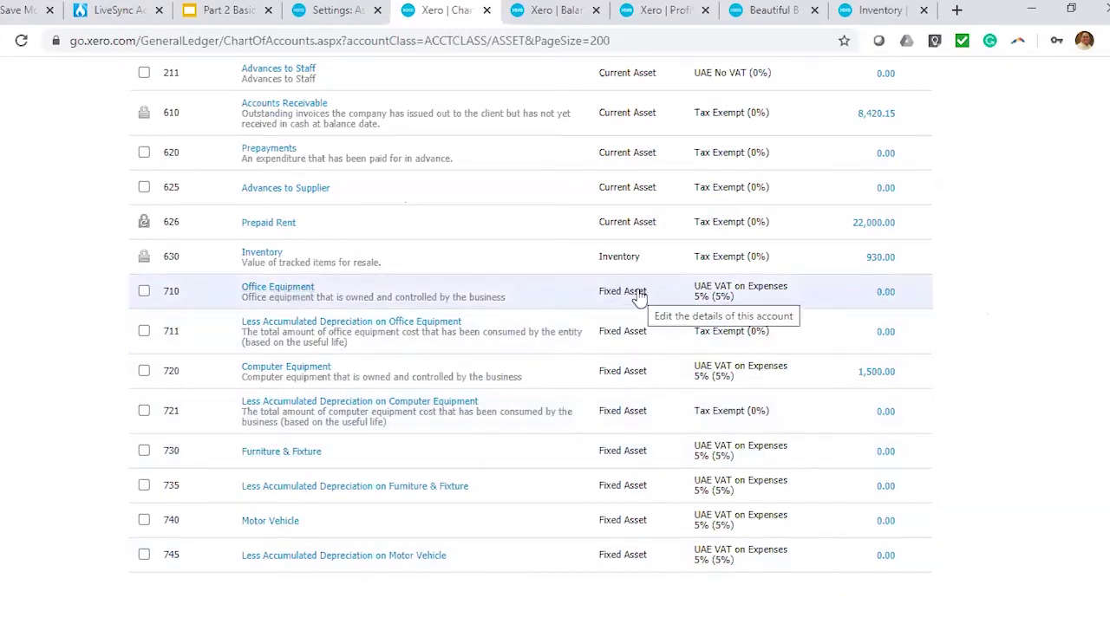
scroll(628, 347, "up", 5)
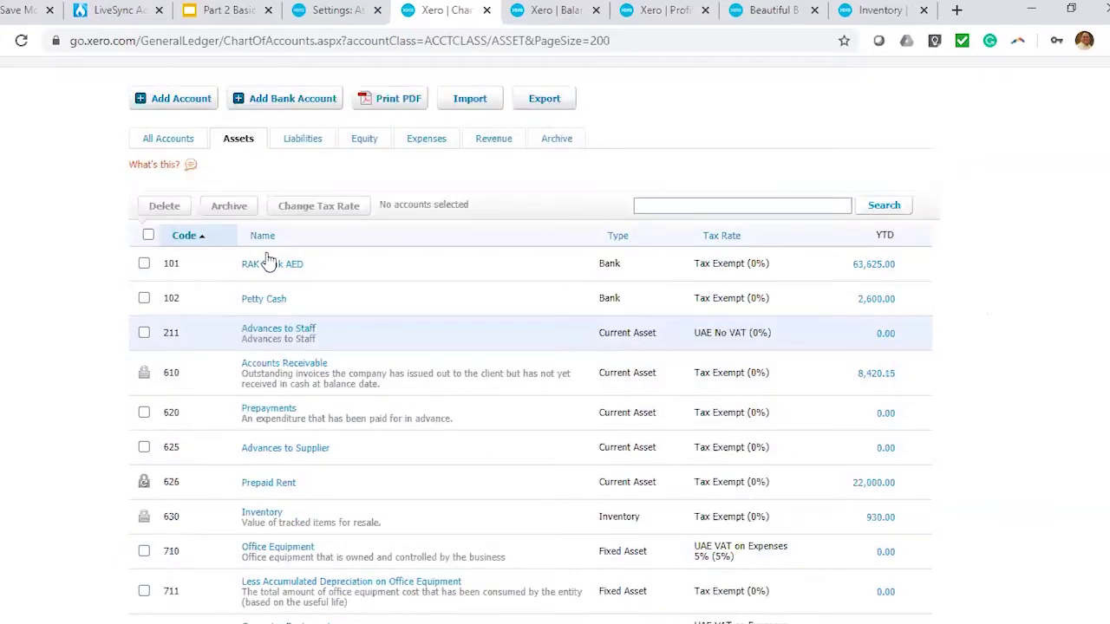
left_click(174, 100)
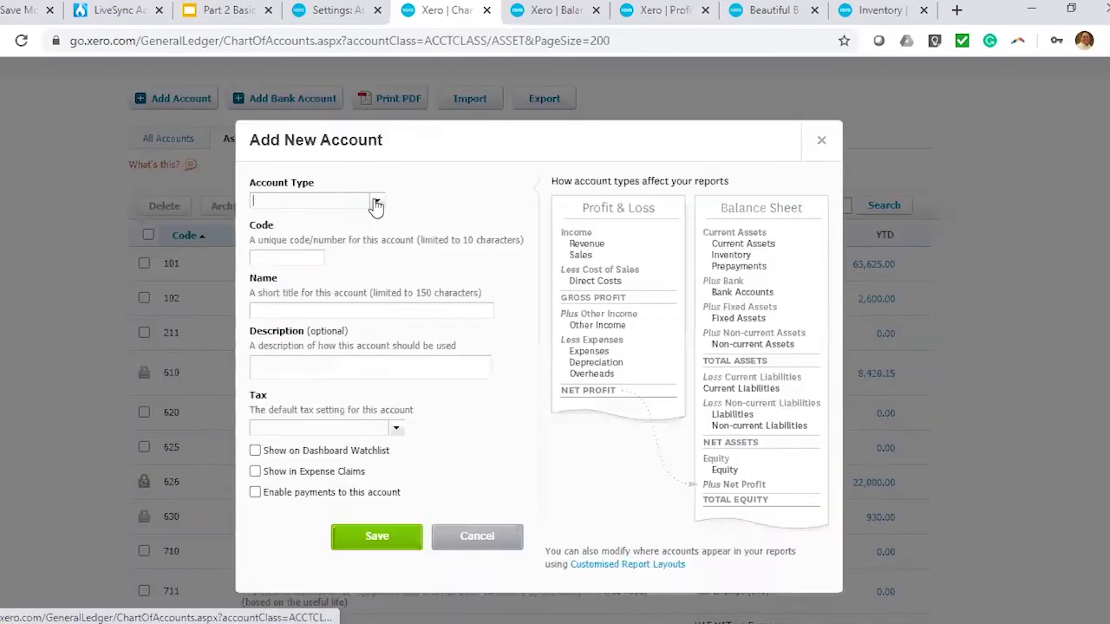
left_click(376, 205)
left_click(341, 265)
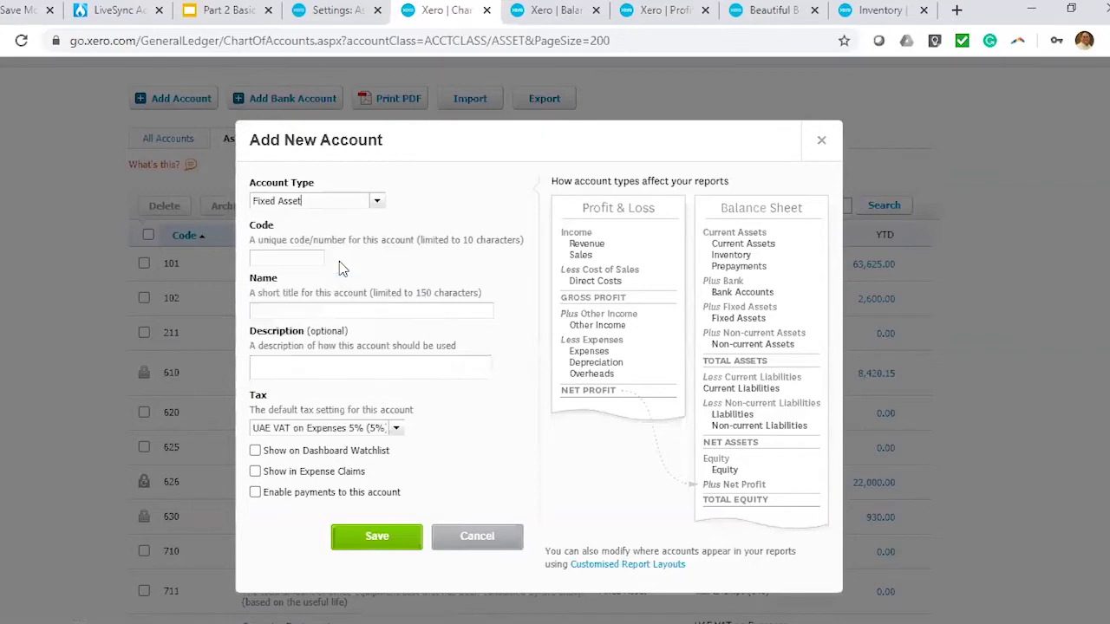
left_click(492, 538)
scroll(488, 390, "down", 3)
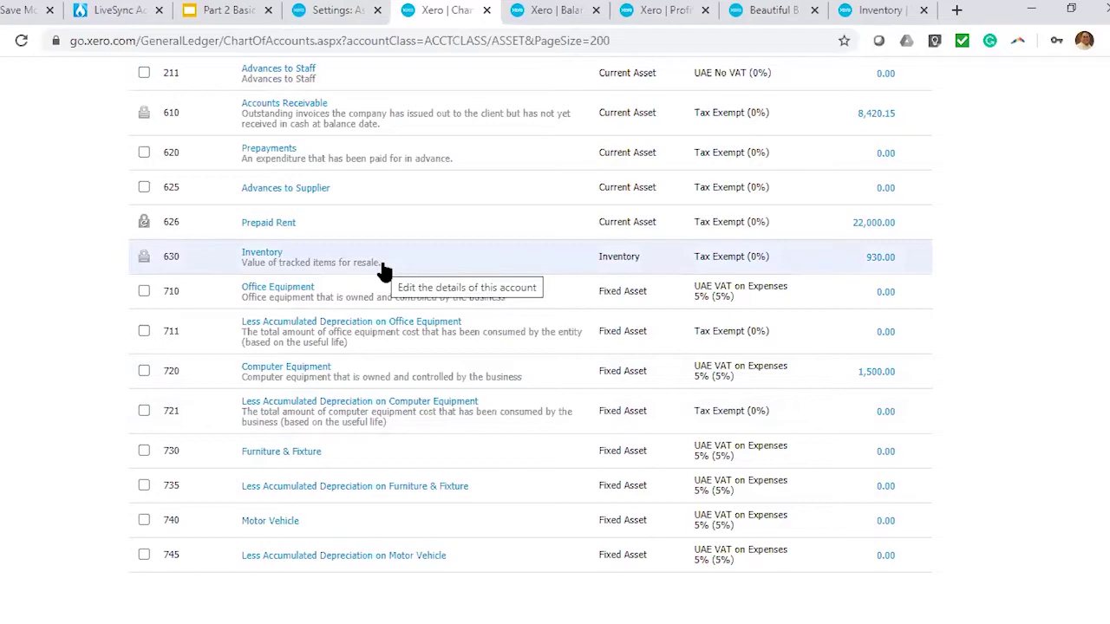
Step: Return to the fixed asset settings and start a new asset type named Computer Equipment
left_click(345, 11)
scroll(672, 379, "down", 2)
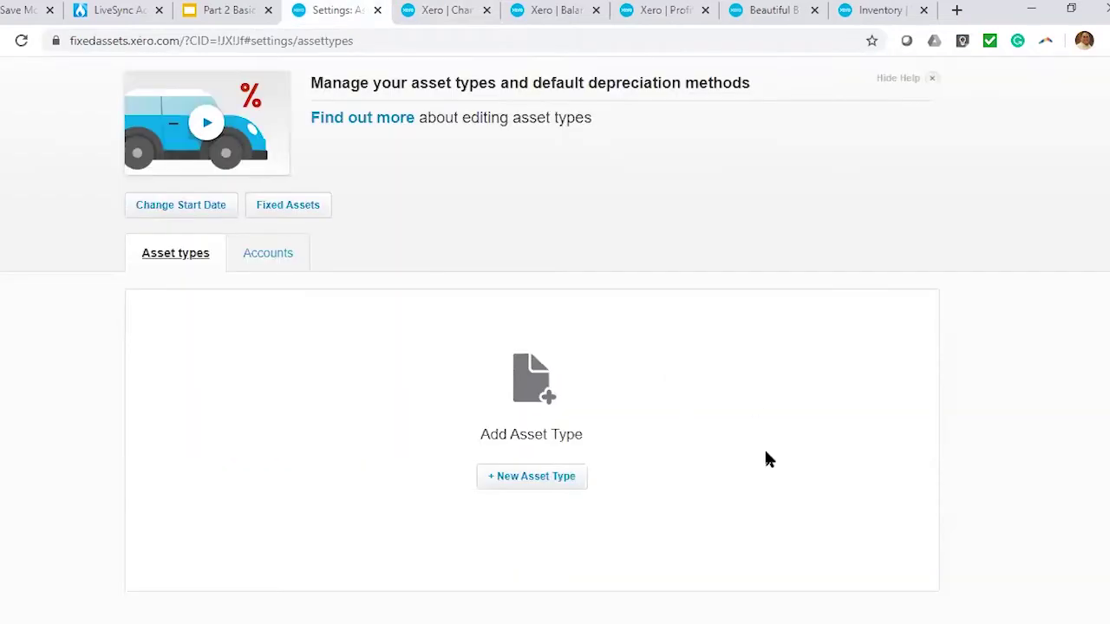
left_click(539, 484)
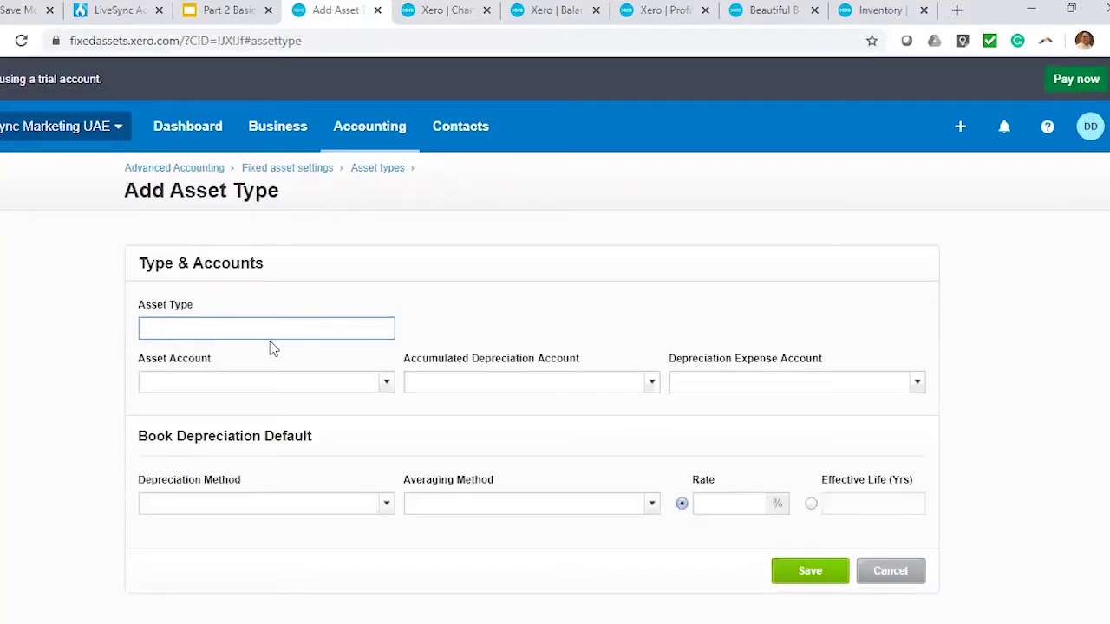
type("computer Equipment")
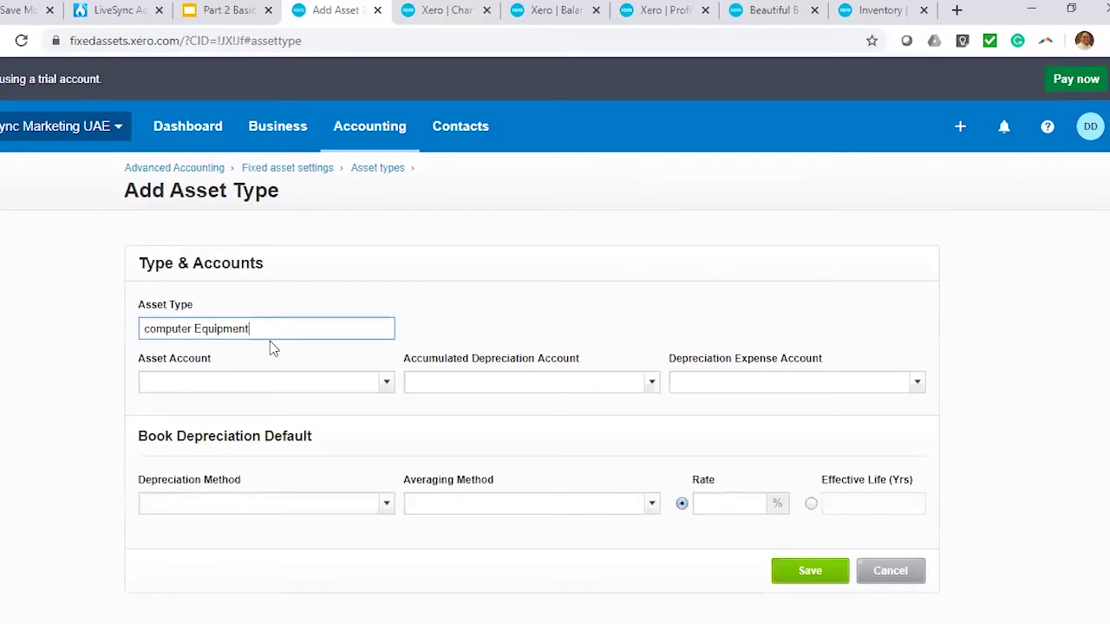
left_click(152, 329)
key("BackSpace")
type("C")
Step: Assign asset account 720 - Computer Equipment, accumulated depreciation account 721 and depreciation expense account 416 - Depreciation to the new asset type
left_click(385, 390)
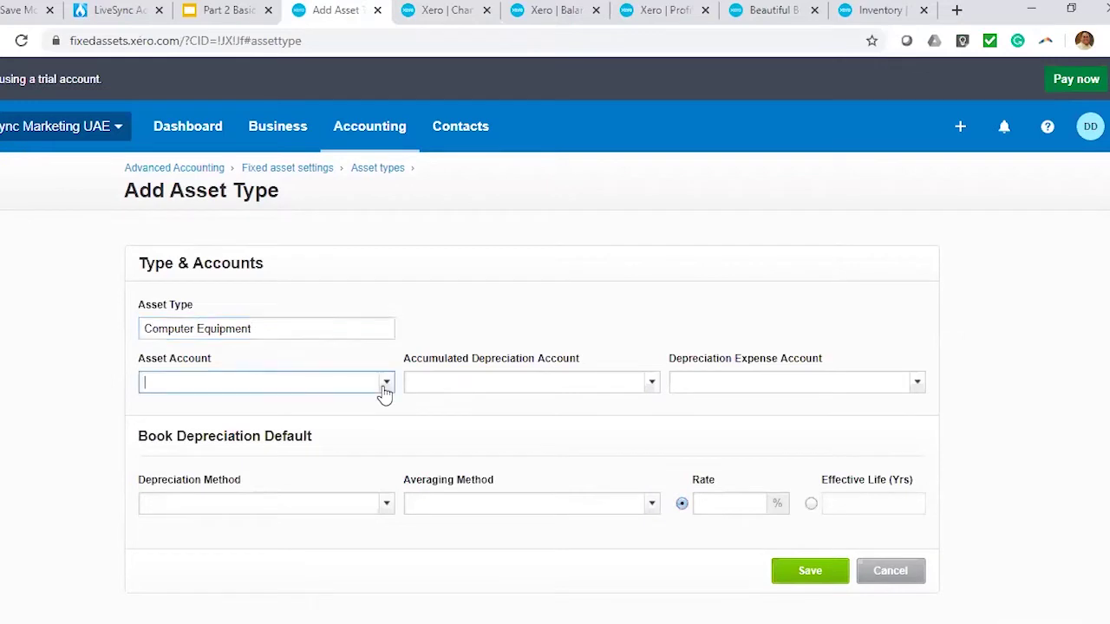
left_click(384, 390)
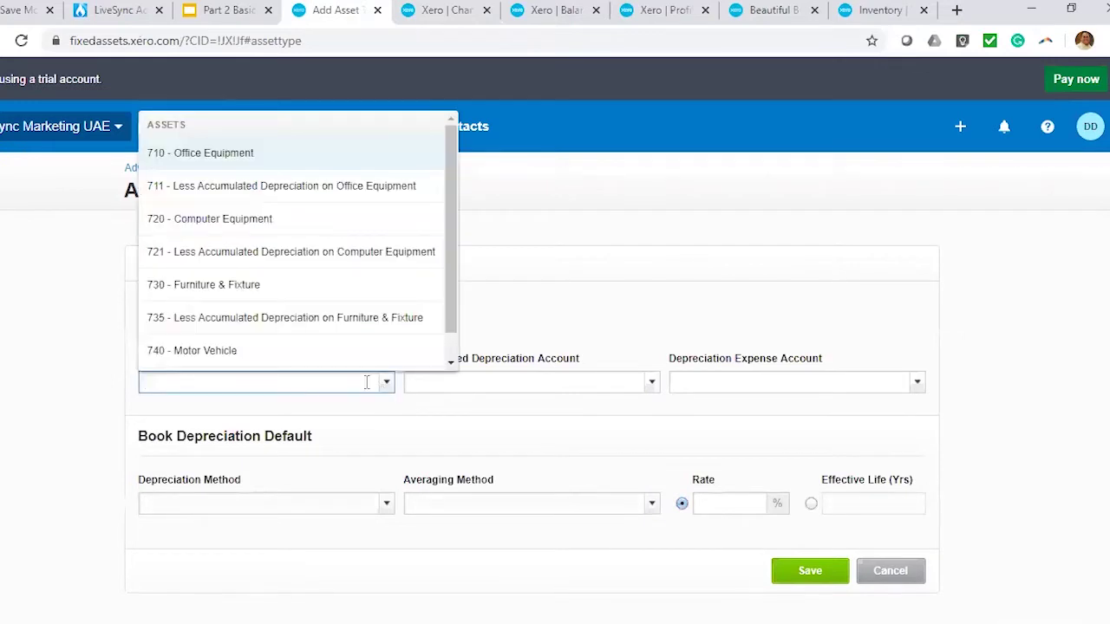
left_click(287, 227)
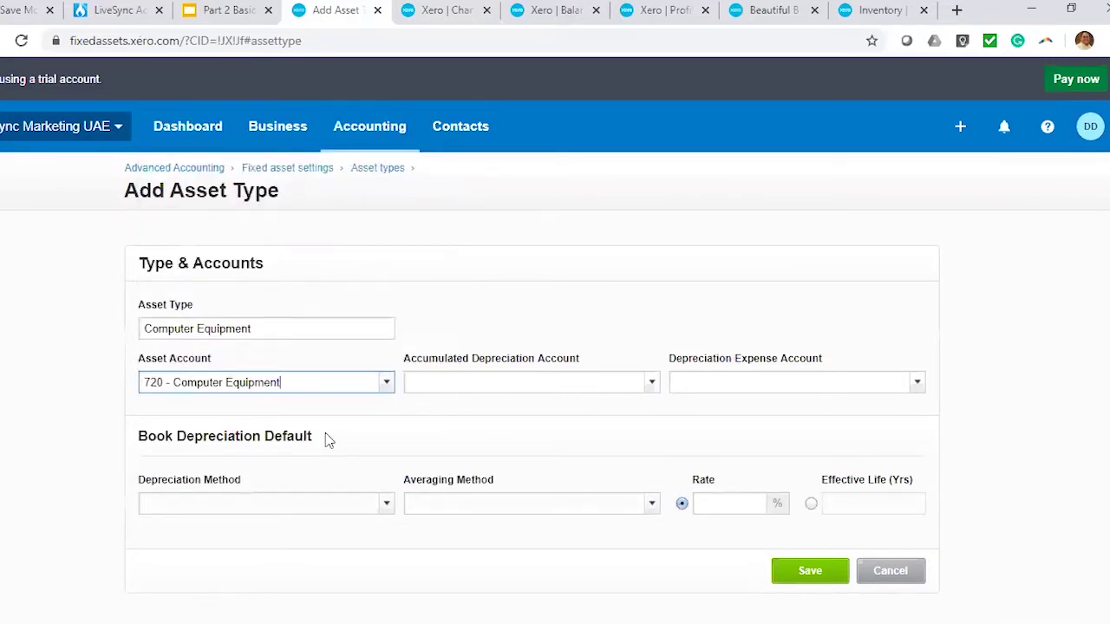
left_click(653, 387)
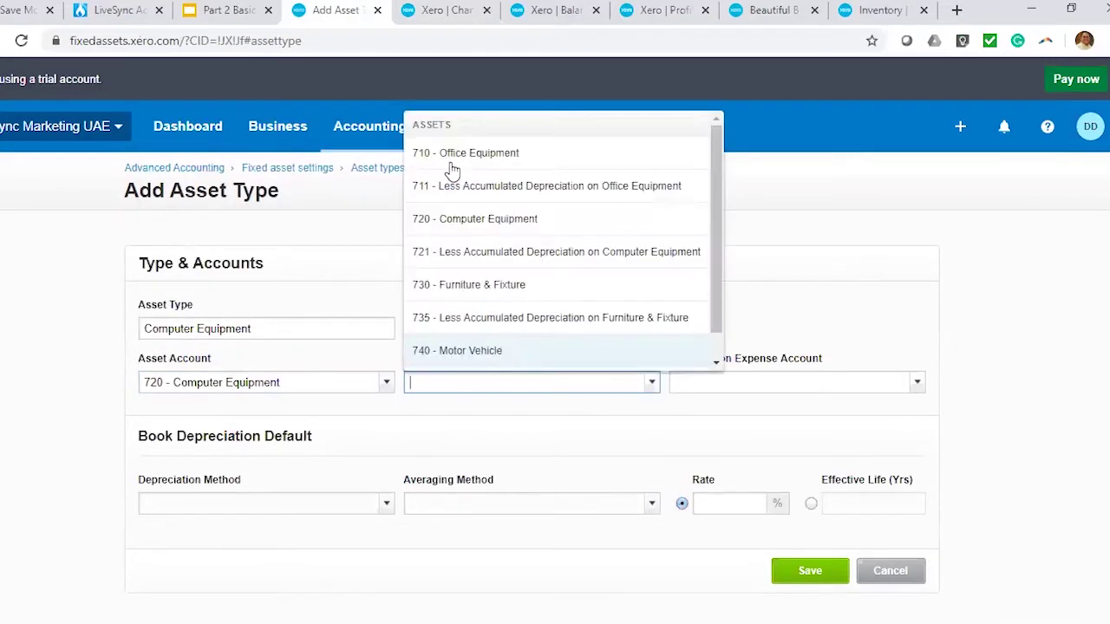
left_click(554, 255)
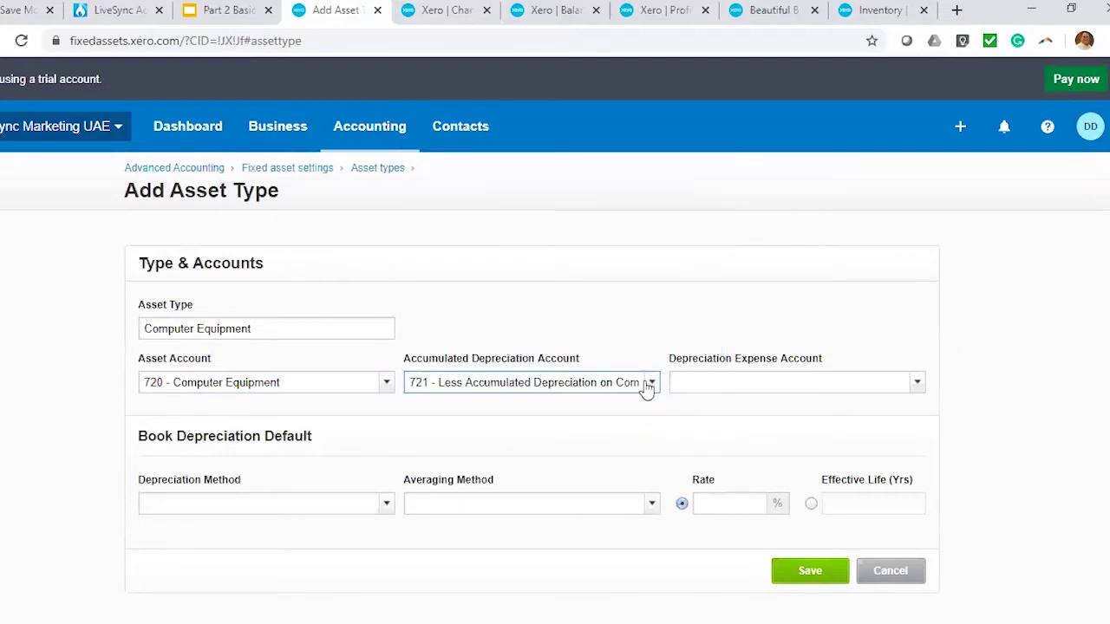
left_click(917, 387)
type("dep")
left_click(772, 438)
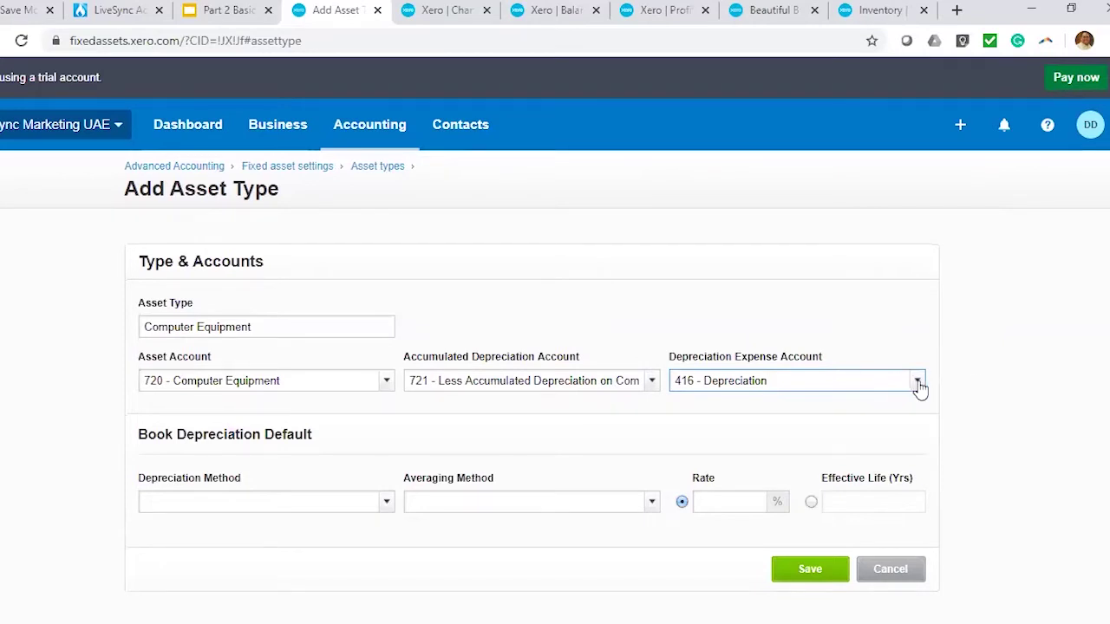
left_click(808, 382)
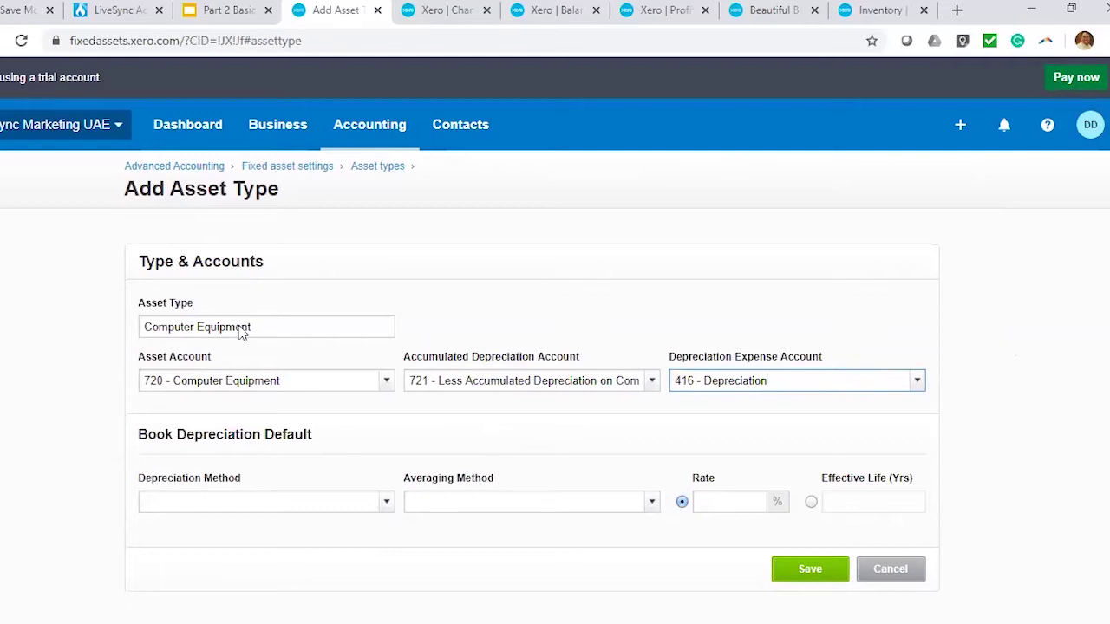
Step: Set the Computer Equipment depreciation method to Straight Line and the averaging method to Actual Days
left_click(385, 503)
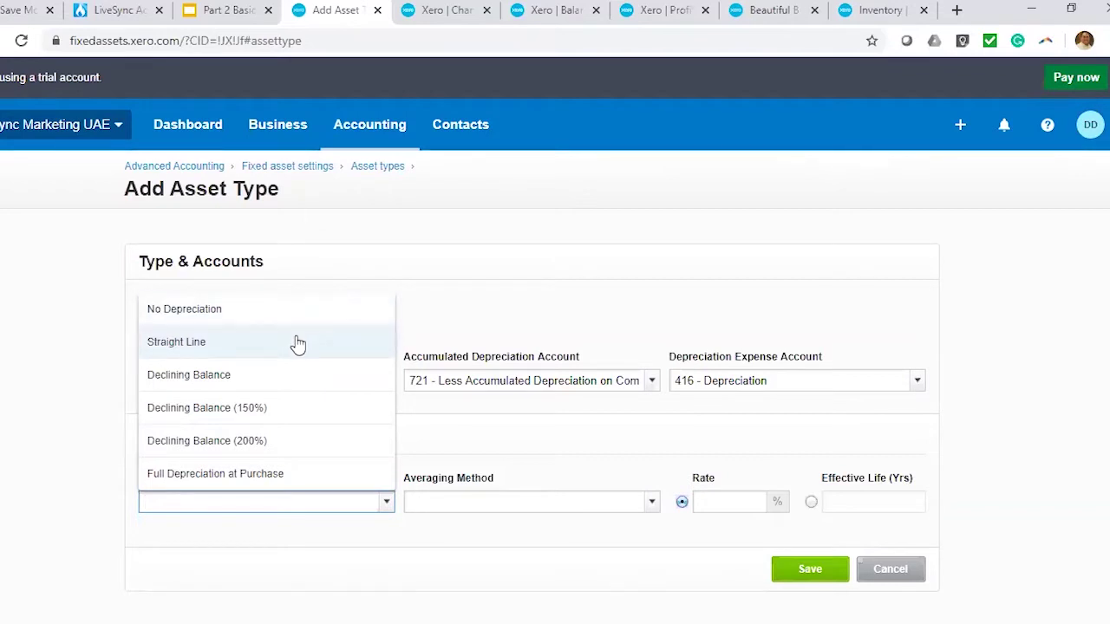
left_click(314, 355)
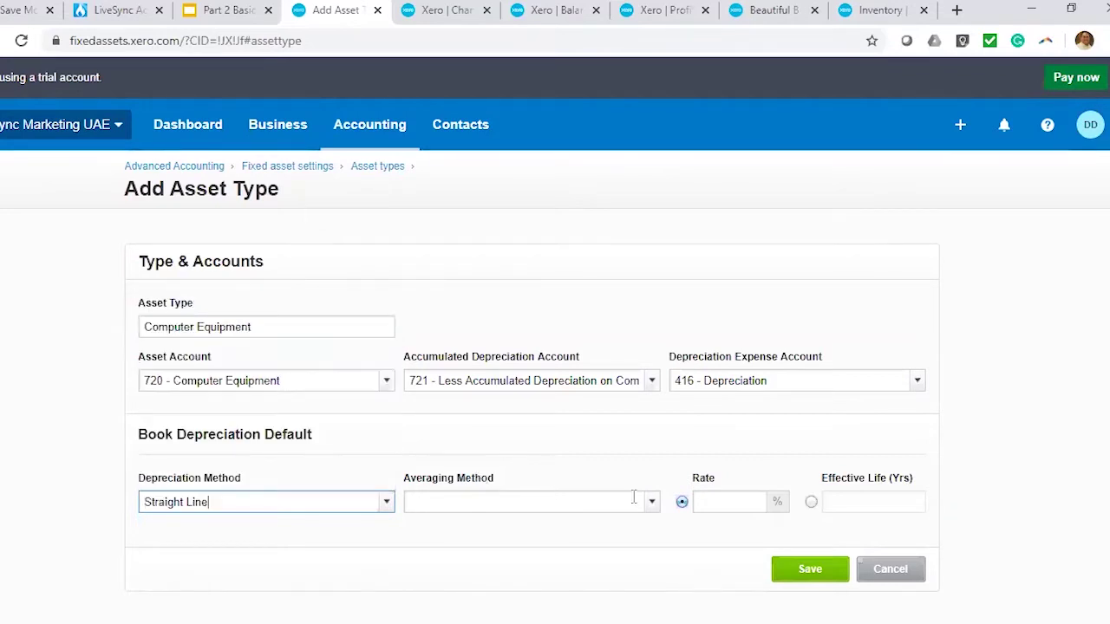
left_click(651, 504)
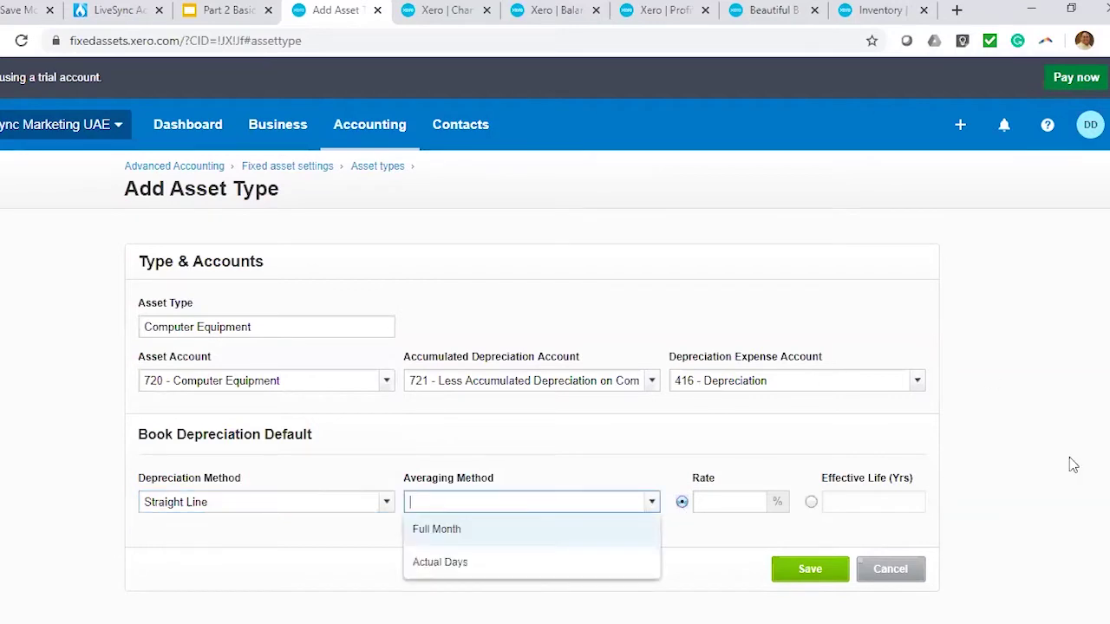
left_click(703, 455)
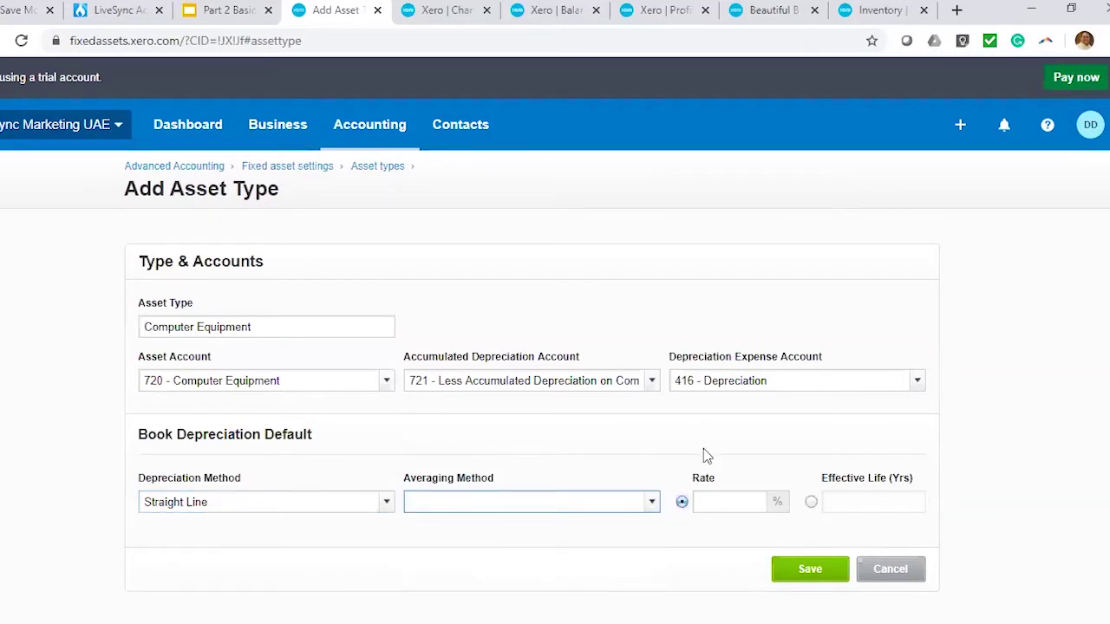
left_click(652, 503)
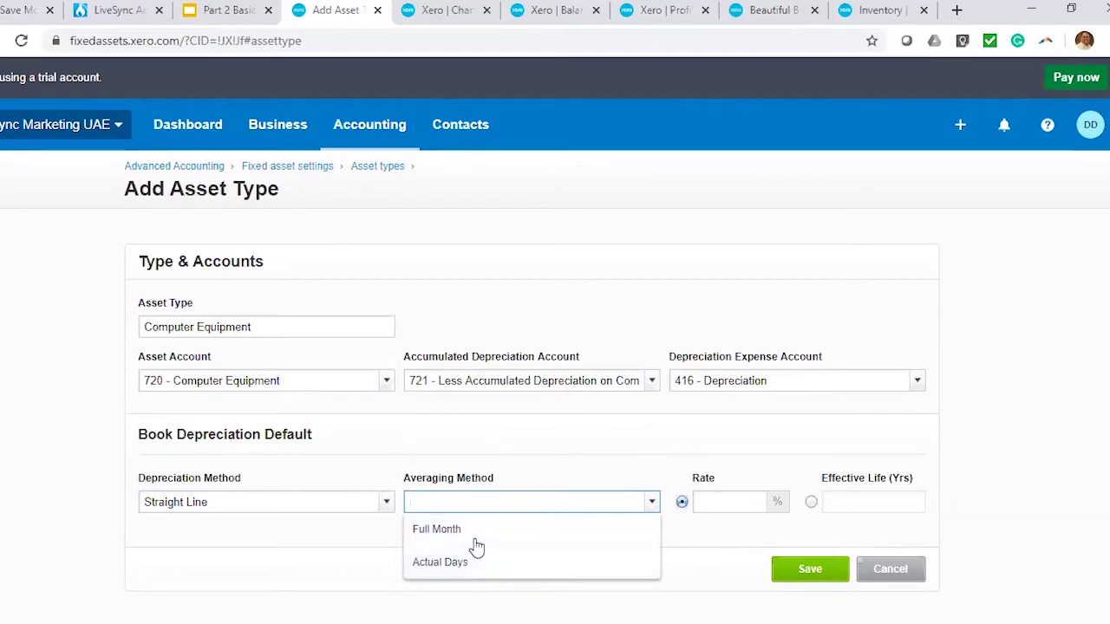
left_click(681, 501)
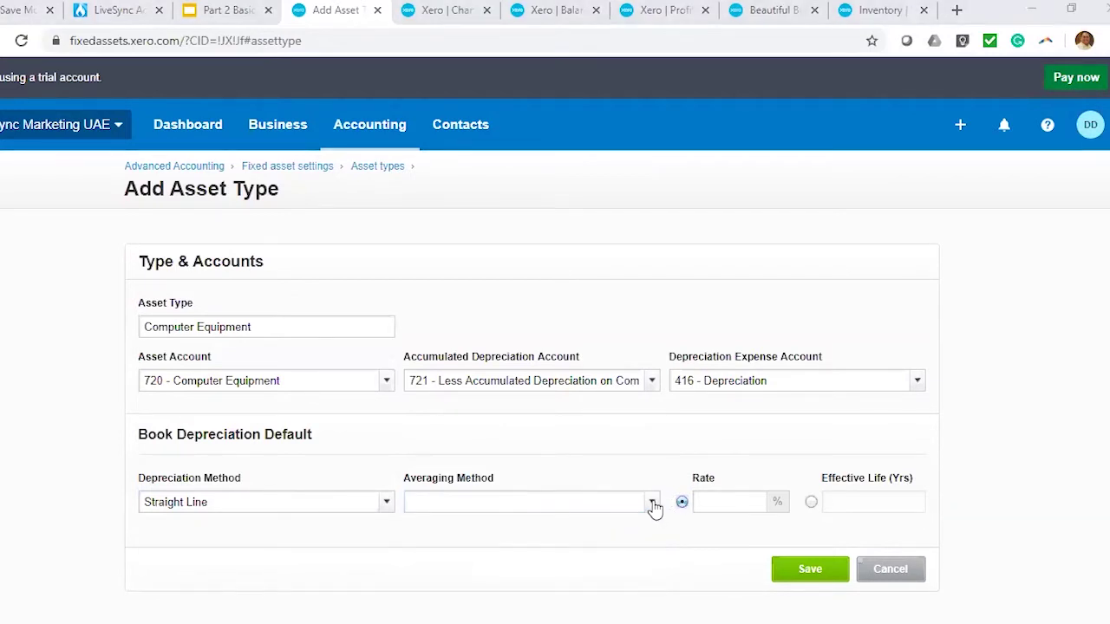
left_click(652, 505)
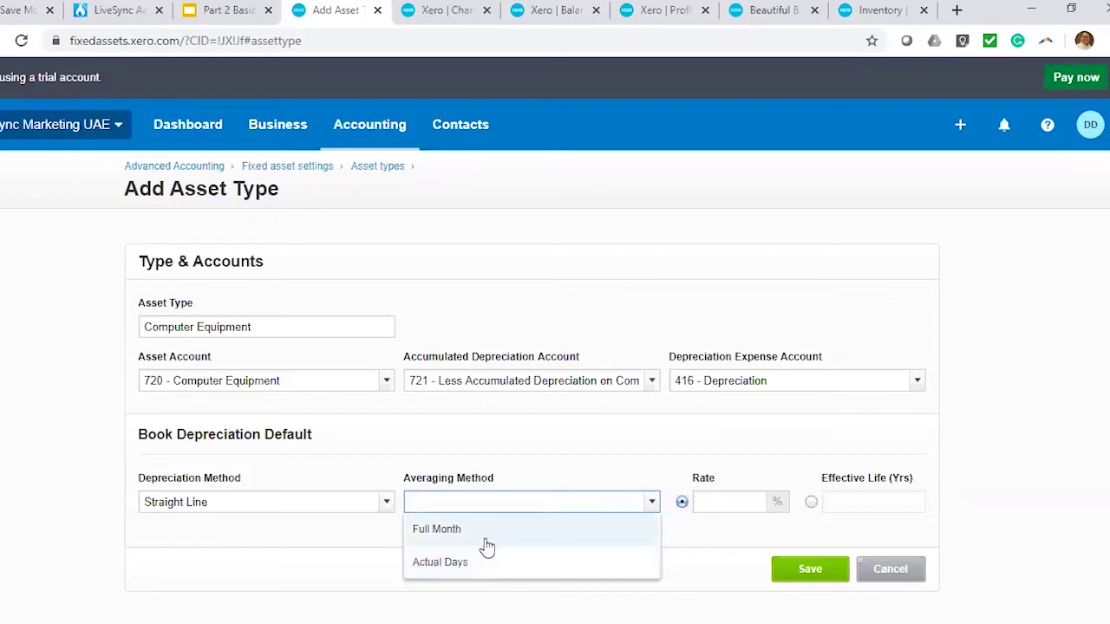
left_click(528, 564)
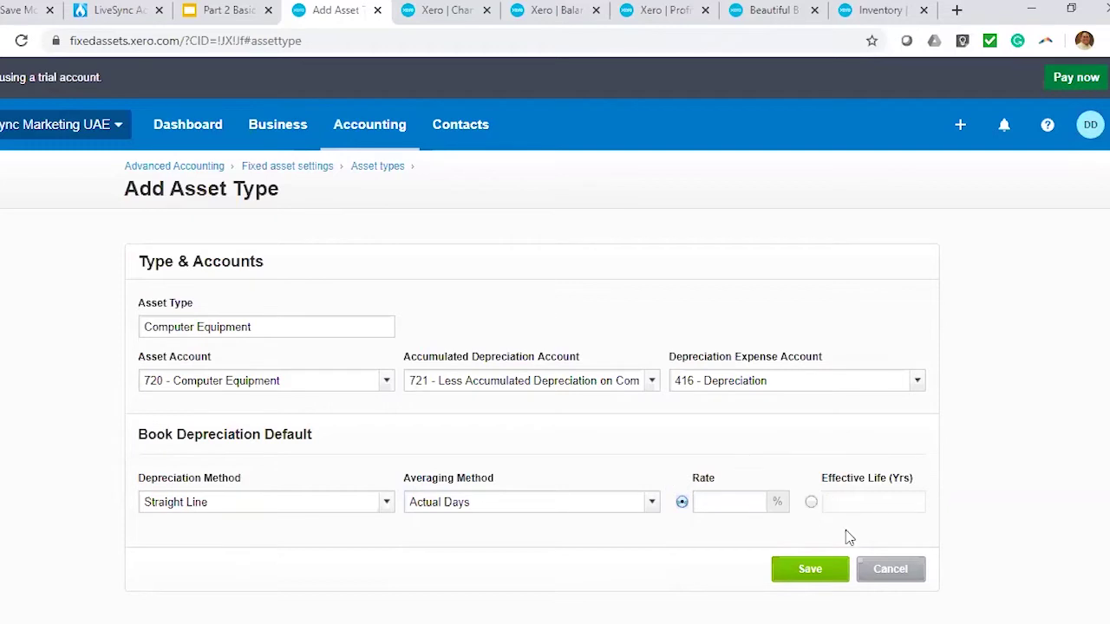
Step: Base the Computer Equipment depreciation on an effective life of 3 years and save the asset type
left_click(732, 499)
left_click(850, 507)
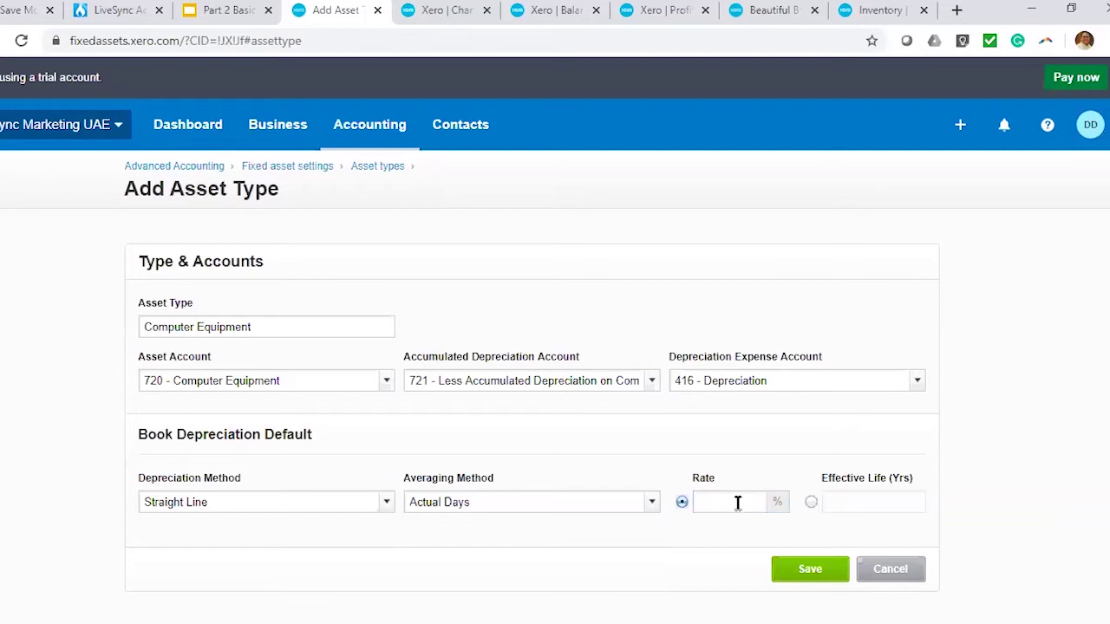
left_click(812, 505)
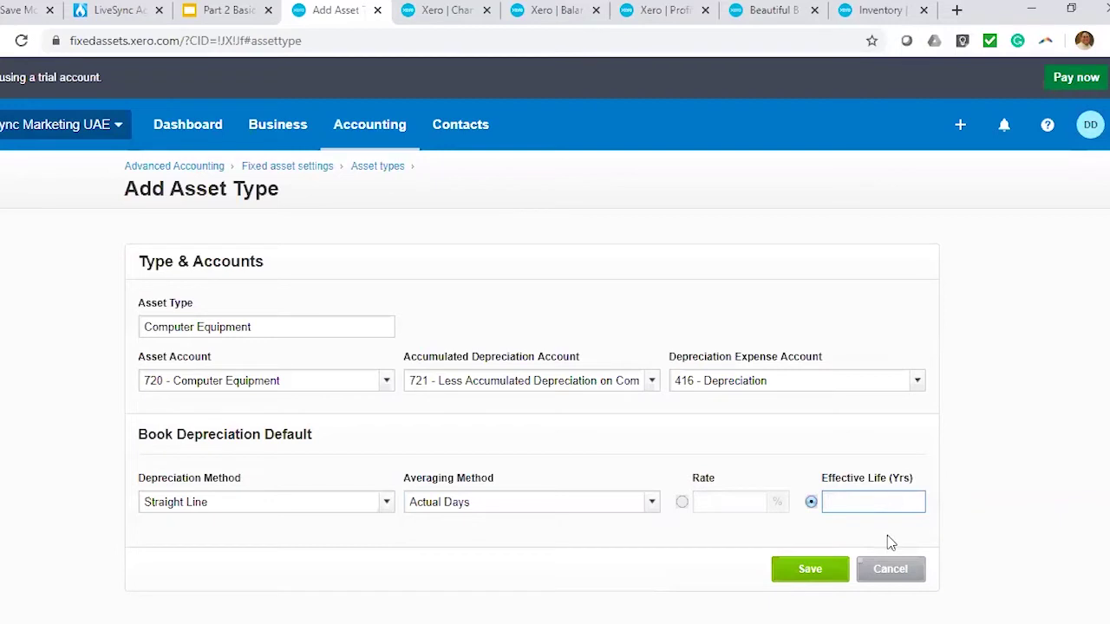
type("3")
left_click(866, 433)
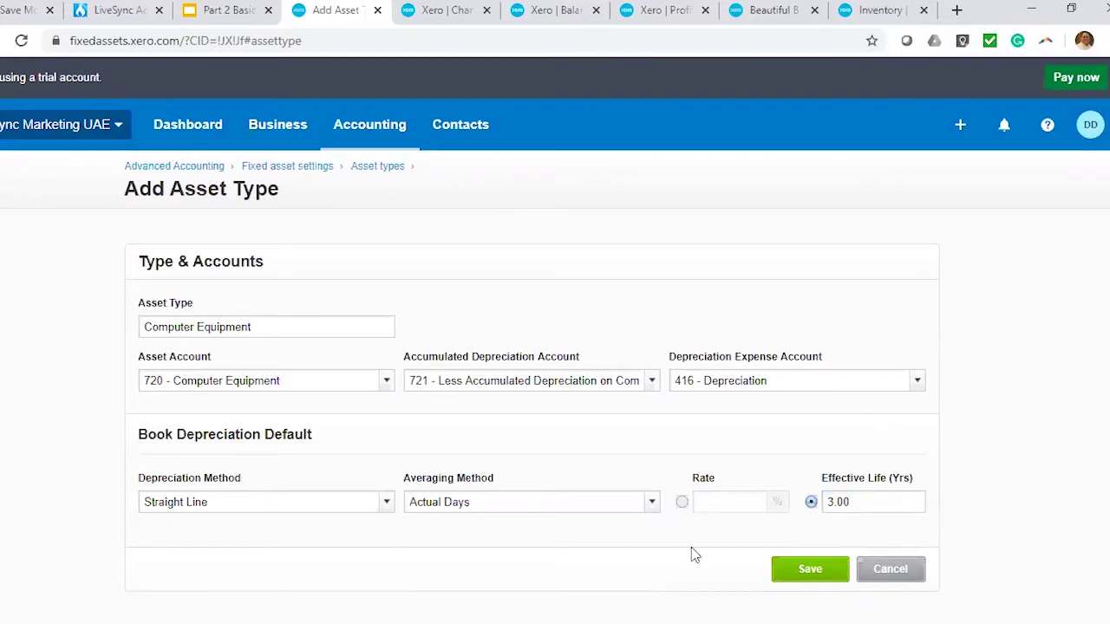
left_click(826, 579)
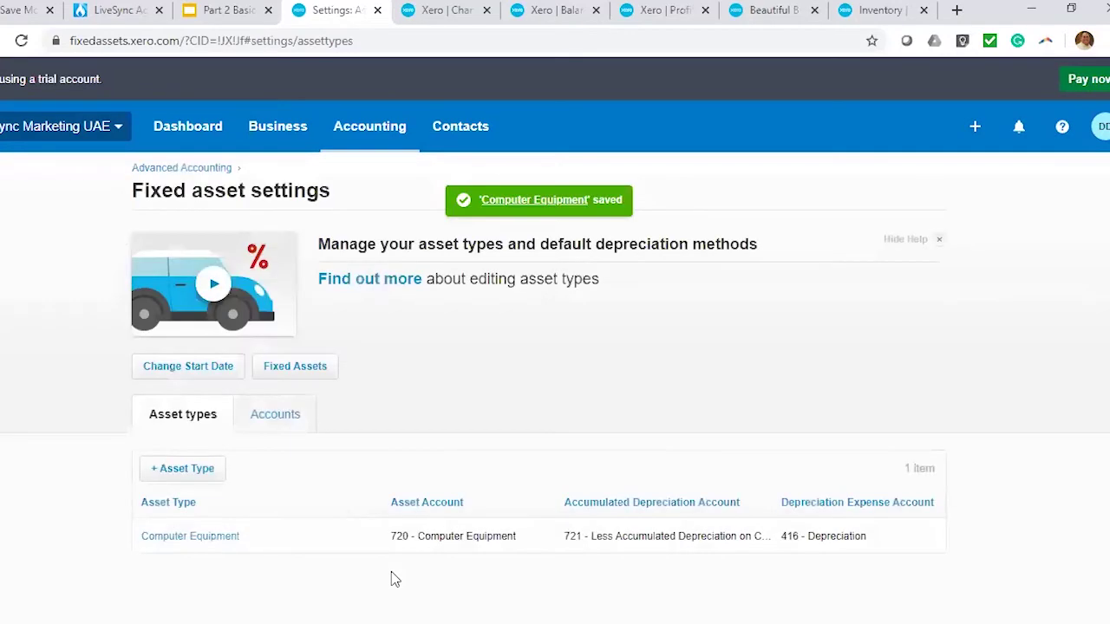
Step: Start another asset type named Office Furniture
left_click(205, 470)
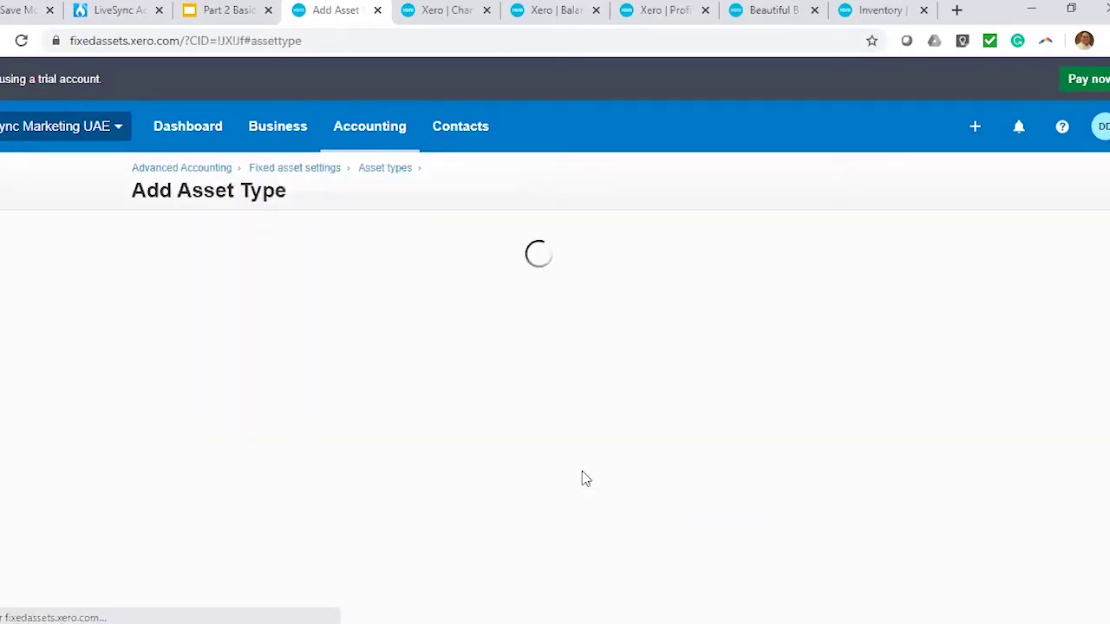
type("o")
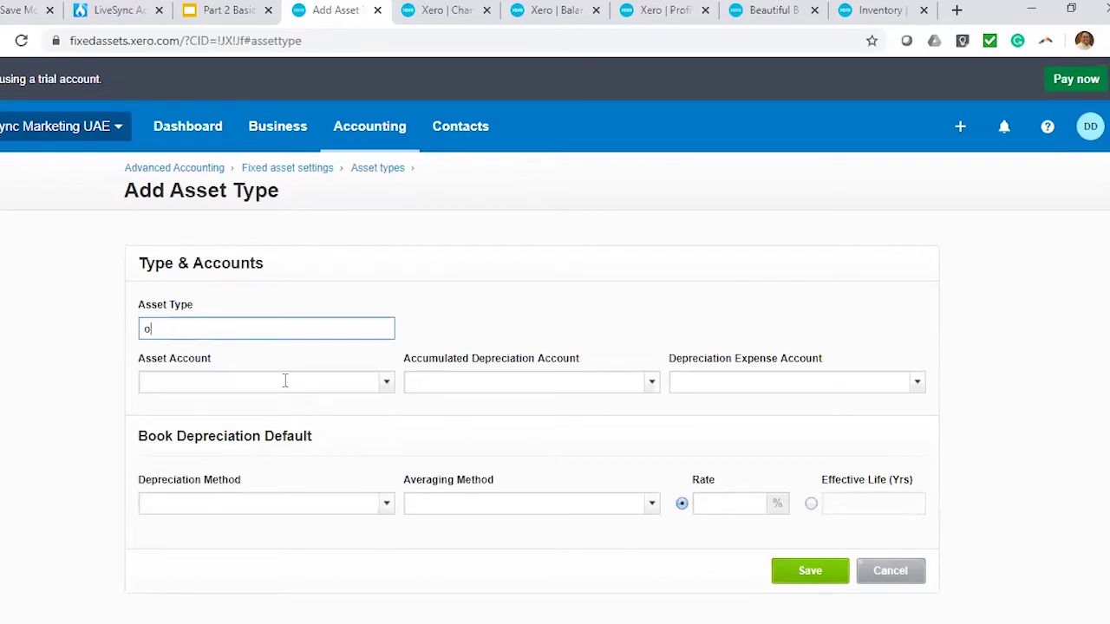
type("ffice ffice Furniture")
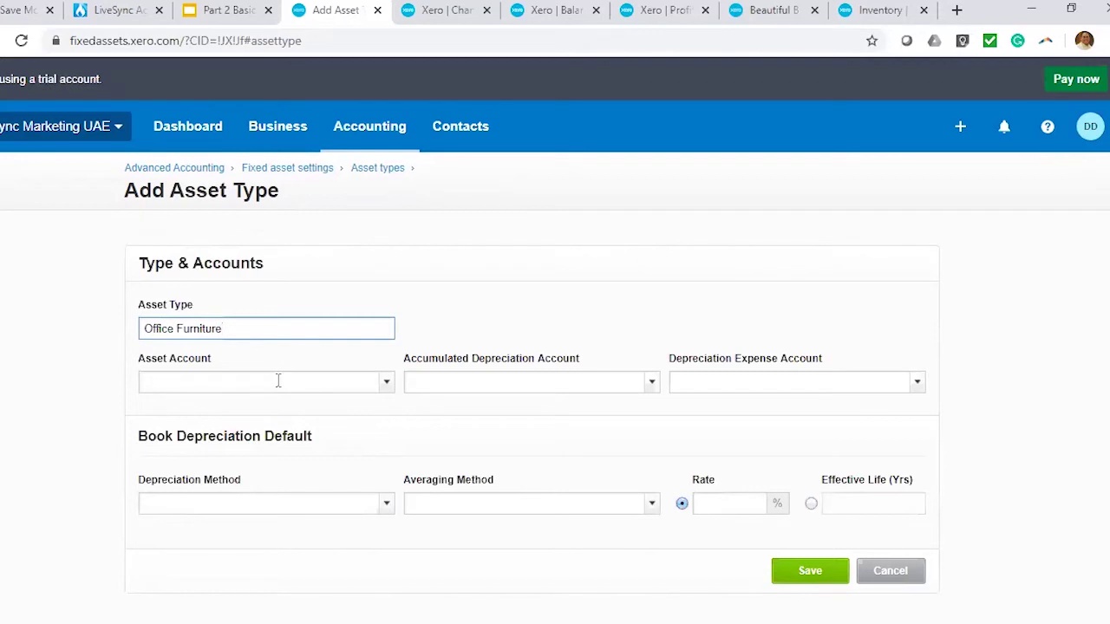
Step: Assign asset account 730 - Furniture & Fixture, accumulated depreciation account 735 and depreciation expense account 416 - Depreciation to Office Furniture
left_click(385, 384)
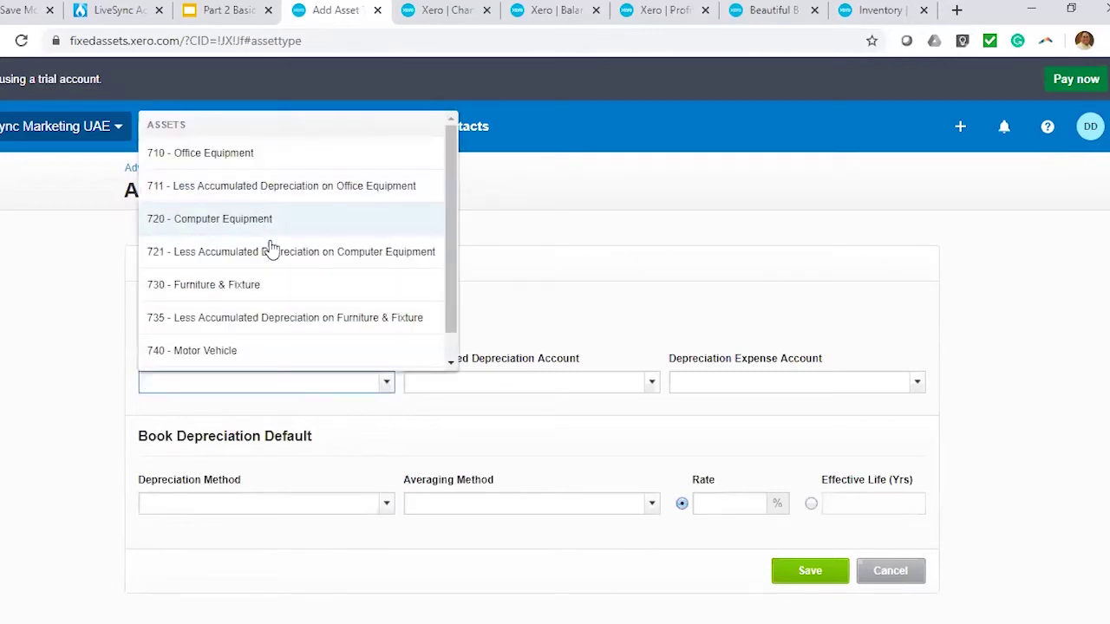
left_click(290, 288)
key("Tab")
left_click(550, 324)
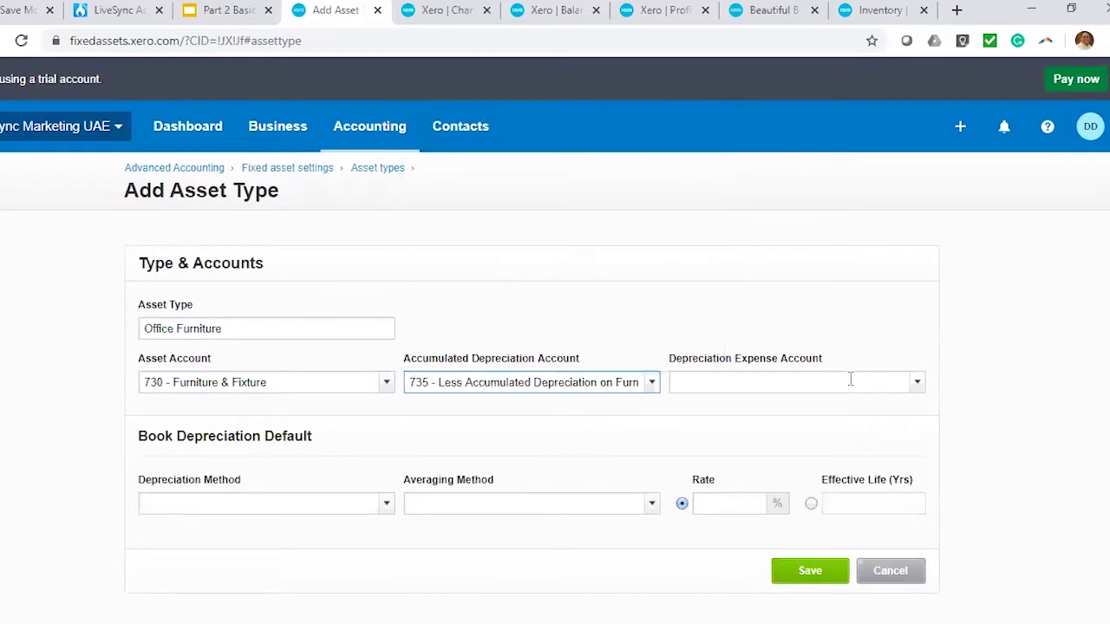
left_click(917, 387)
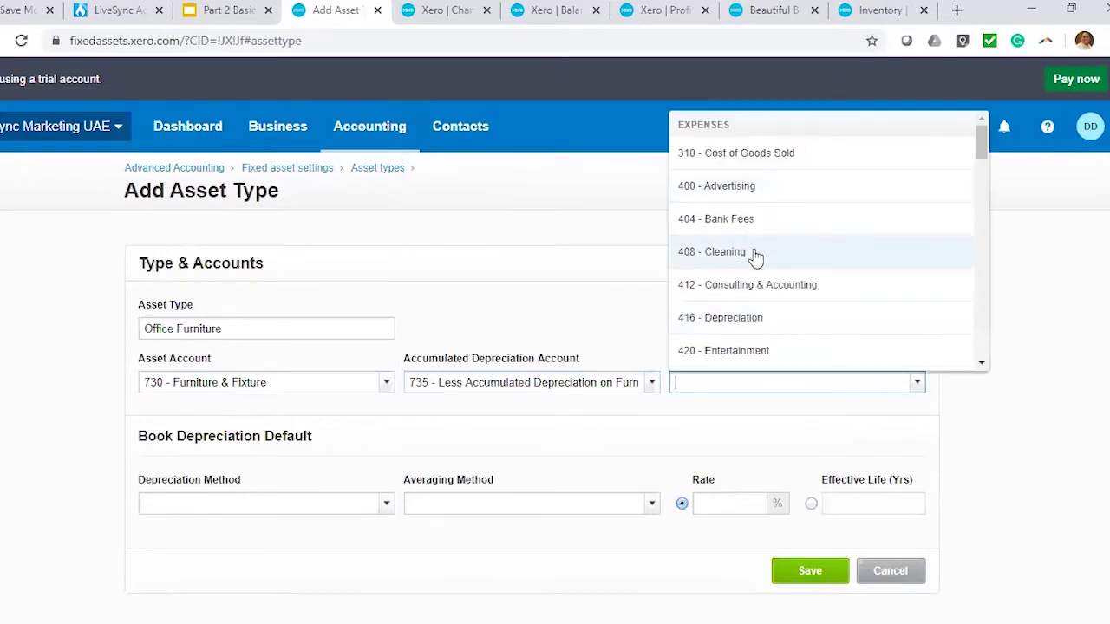
left_click(755, 319)
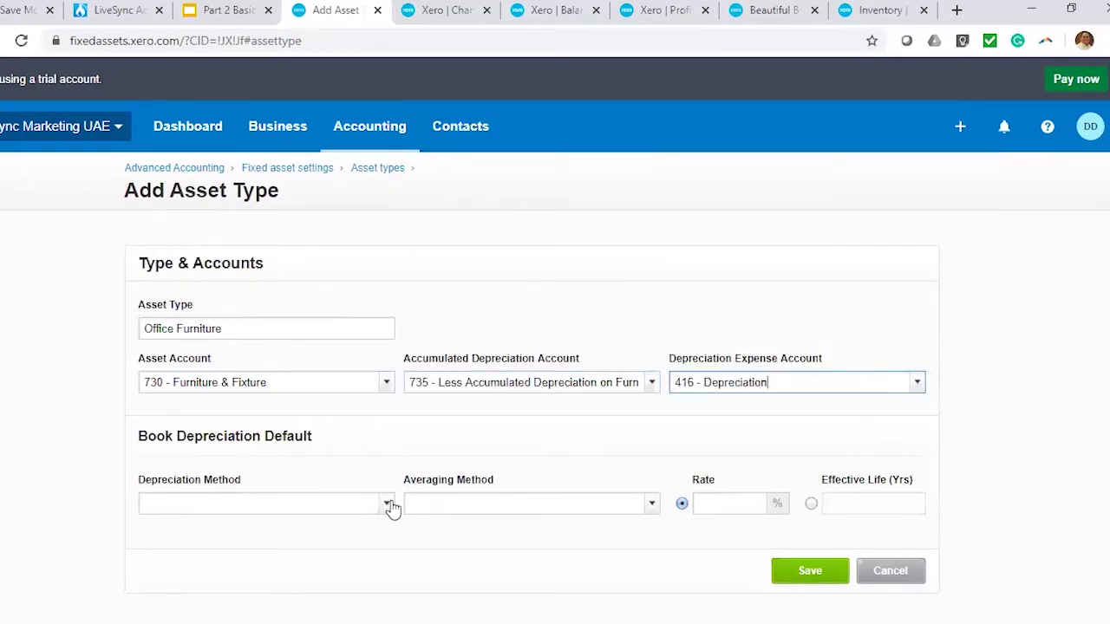
Step: Give Office Furniture Straight Line depreciation, Actual Days averaging and an effective life of 3 years, and save it
left_click(387, 504)
left_click(324, 351)
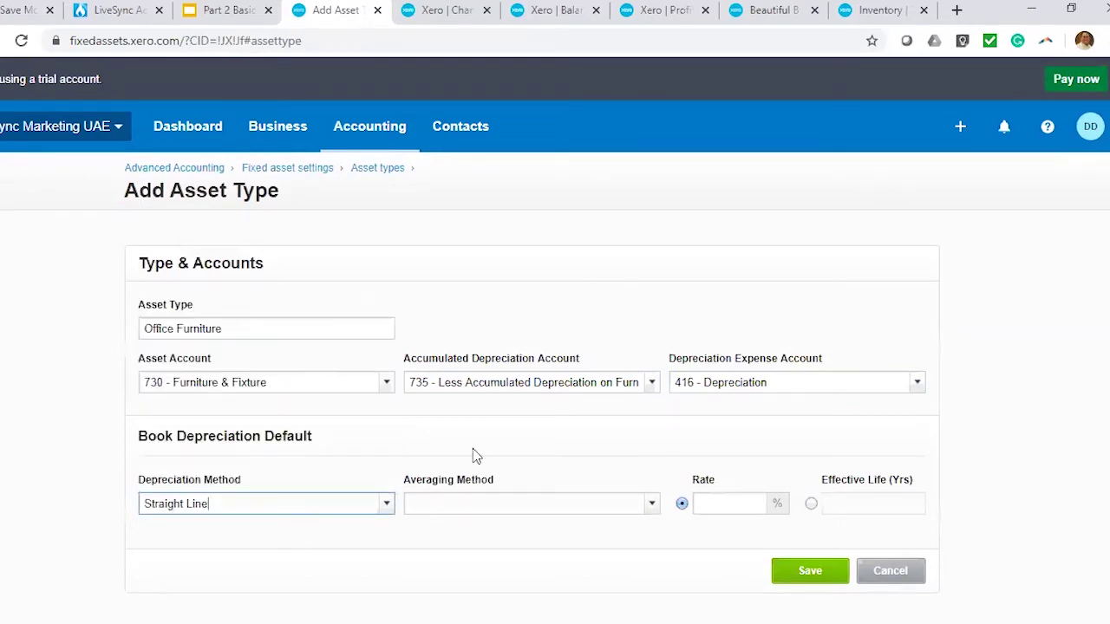
left_click(651, 504)
left_click(562, 568)
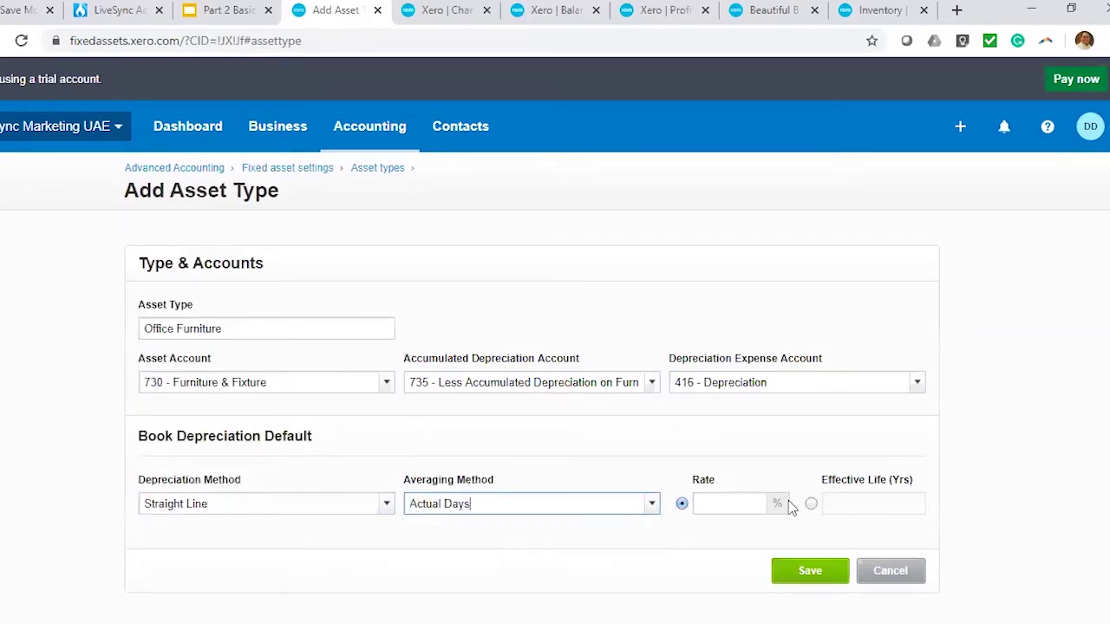
left_click(811, 503)
type("3")
left_click(814, 577)
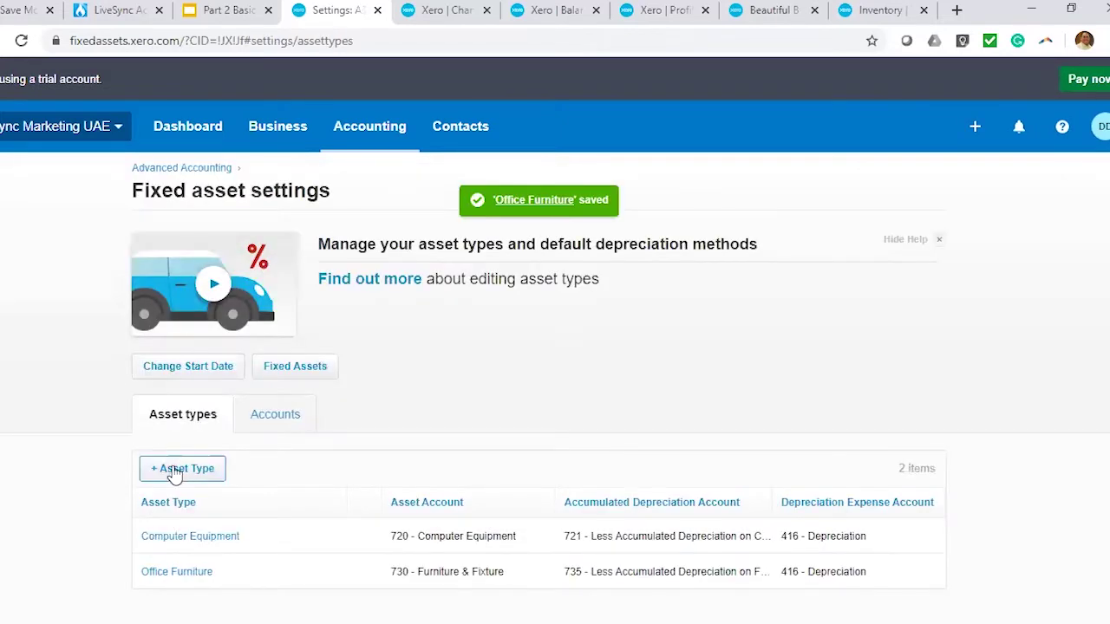
Step: Start a new asset type named Motor Vehicle and assign it asset account 740 - Motor Vehicle
left_click(175, 472)
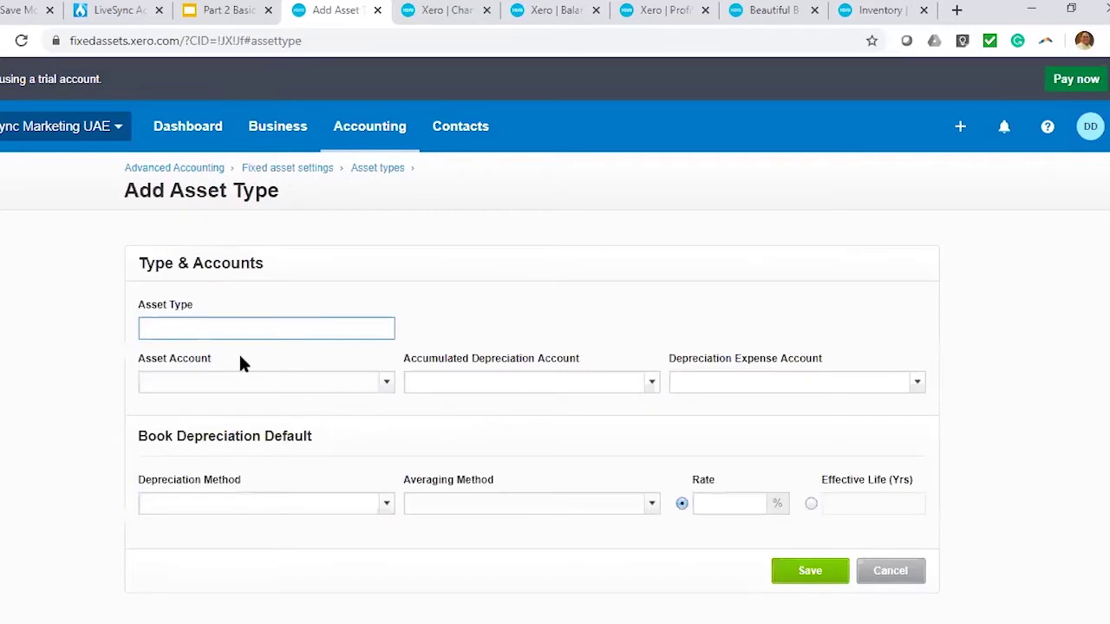
type("Motor Vehicle")
left_click(376, 392)
left_click(272, 354)
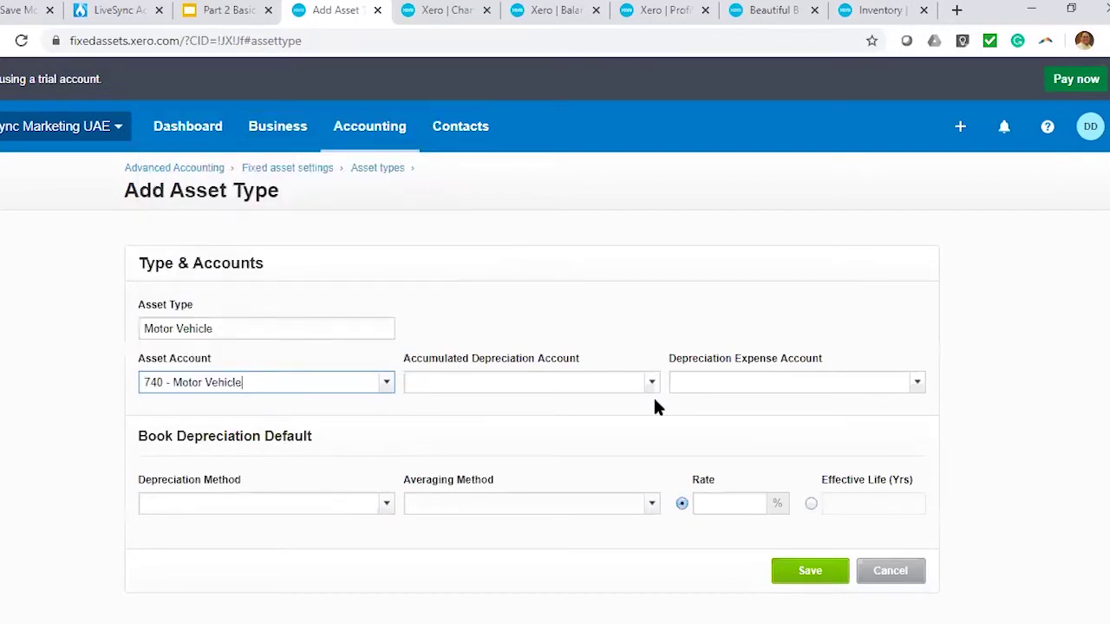
Step: Assign accumulated depreciation account 745 - Less Accumulated Depreciation on Motor Vehicle and expense account 416 - Depreciation to Motor Vehicle
left_click(653, 387)
scroll(544, 338, "down", 2)
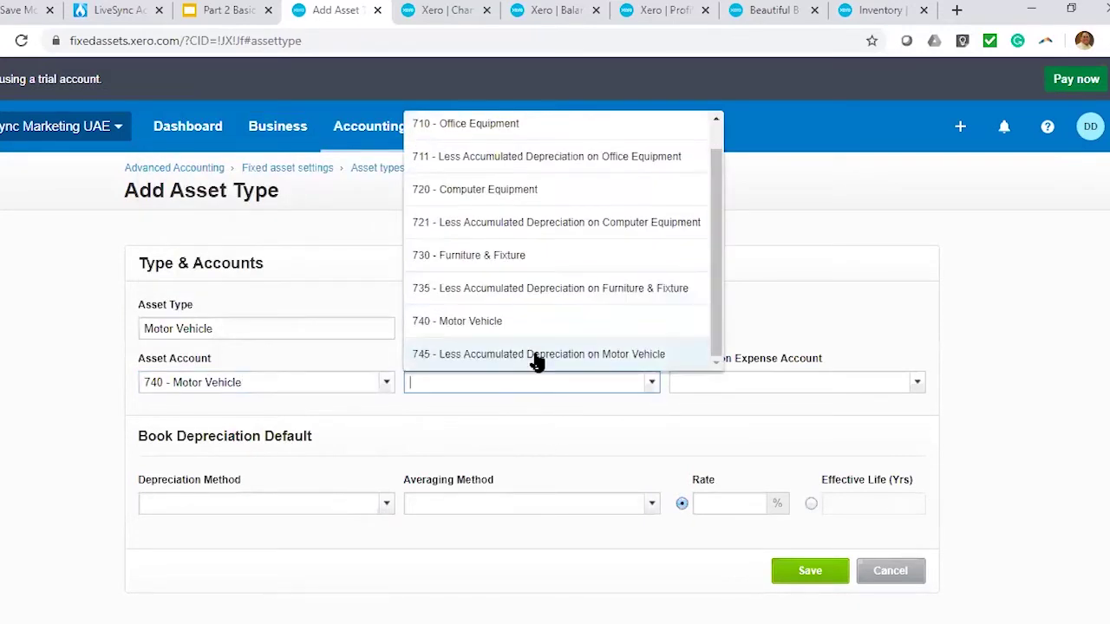
left_click(537, 354)
left_click(862, 382)
type("depr")
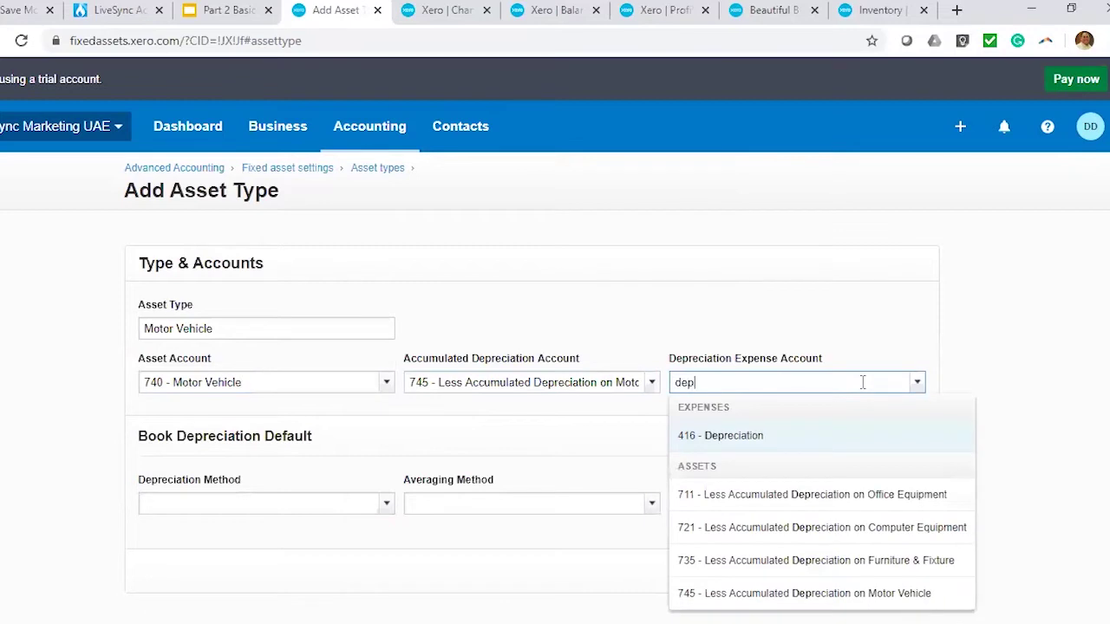
left_click(799, 435)
Step: Give Motor Vehicle Straight Line depreciation, Actual Days averaging and an effective life of 3 years, and save it
left_click(390, 507)
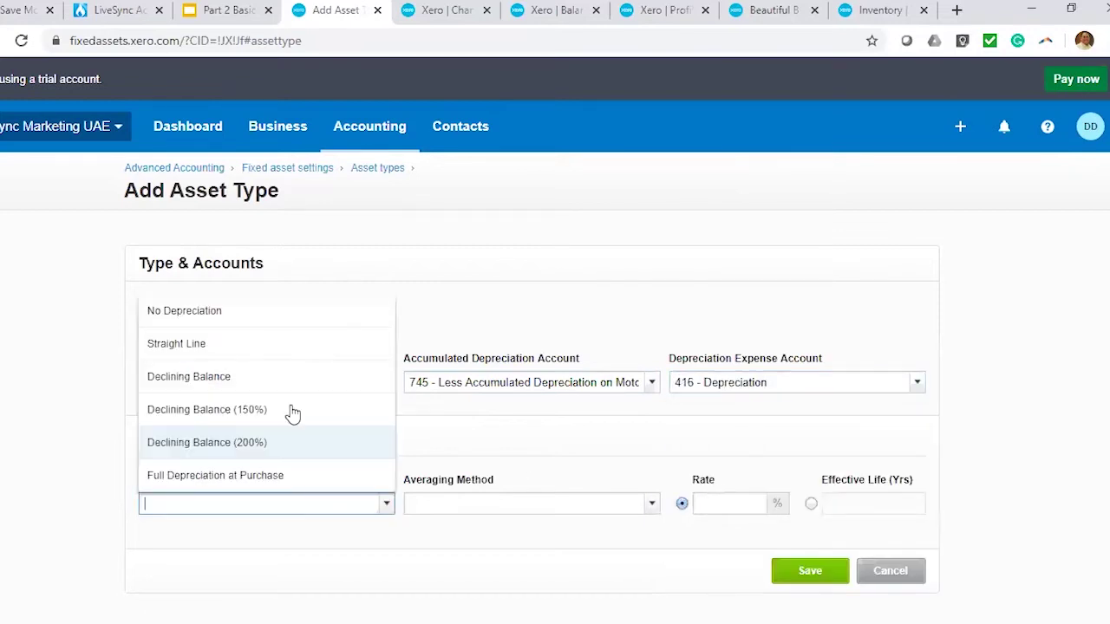
left_click(286, 348)
left_click(650, 509)
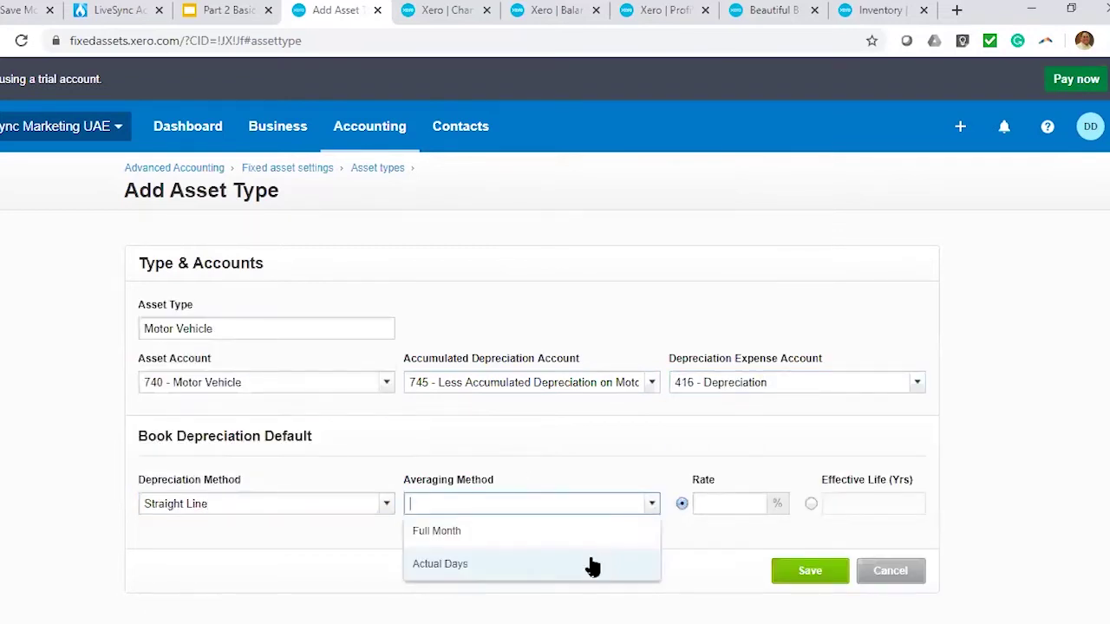
left_click(588, 564)
left_click(847, 504)
type("3")
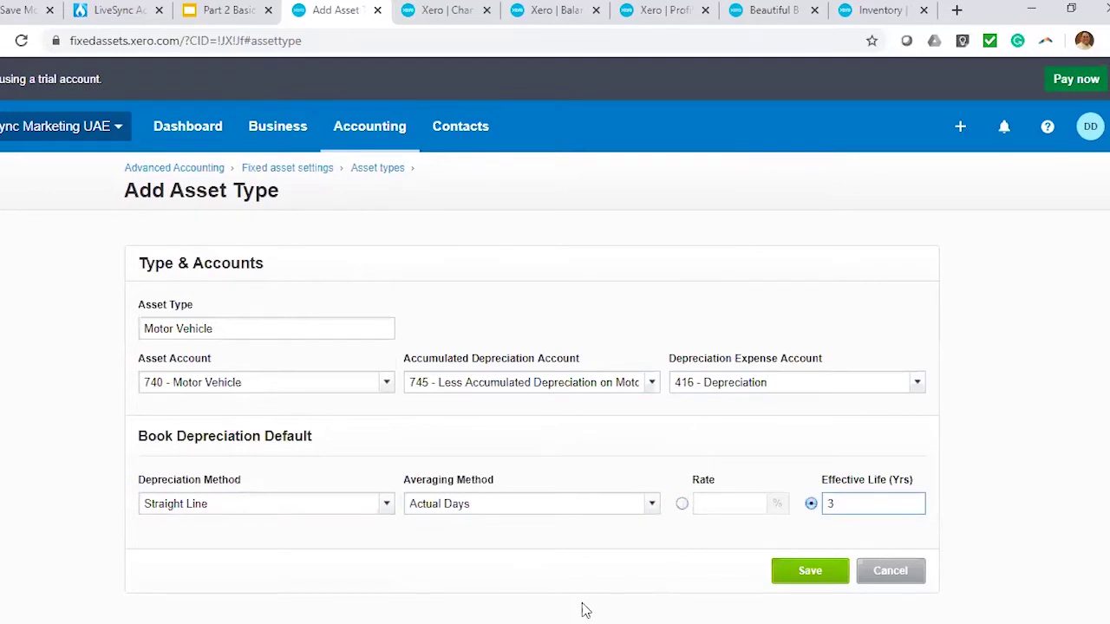
left_click(808, 572)
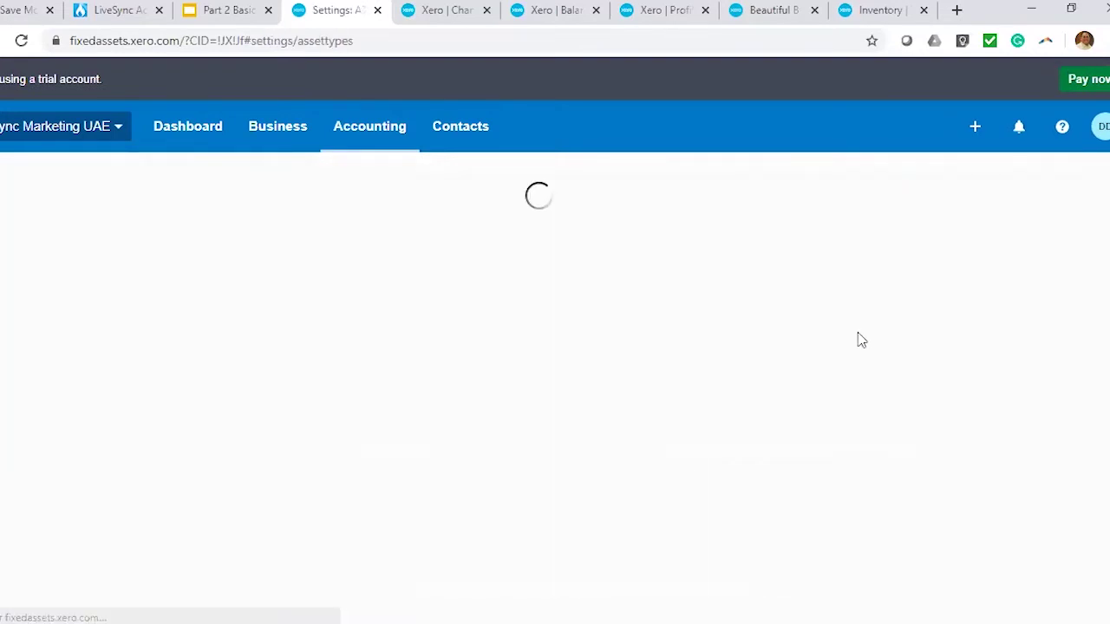
Step: Reopen the Motor Vehicle asset type, set its effective life to 7 years and save it
scroll(684, 383, "down", 1)
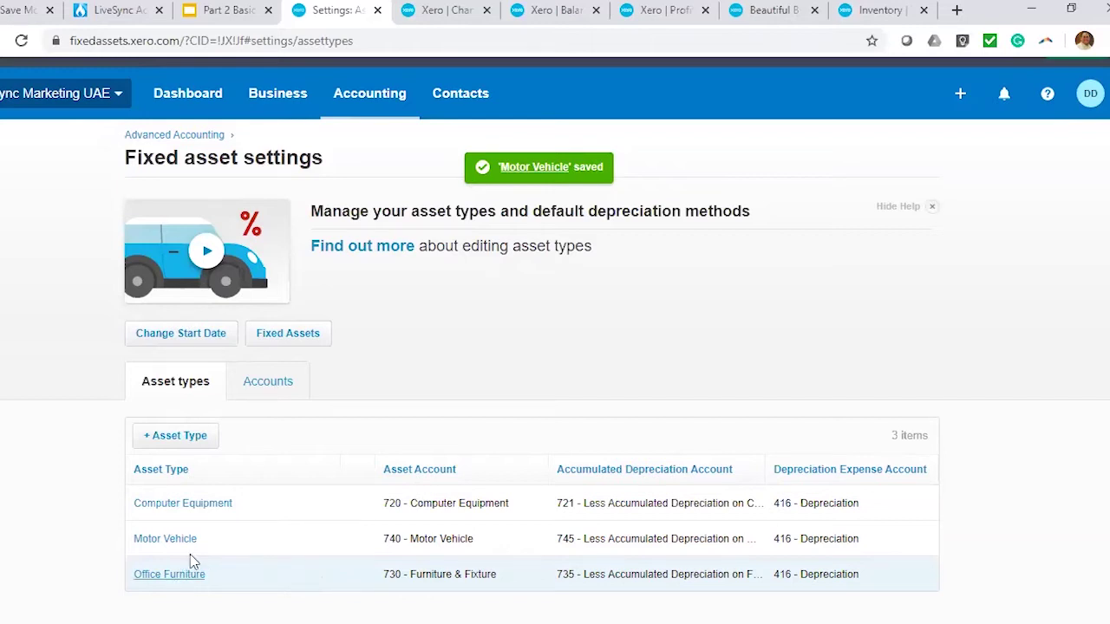
left_click(169, 538)
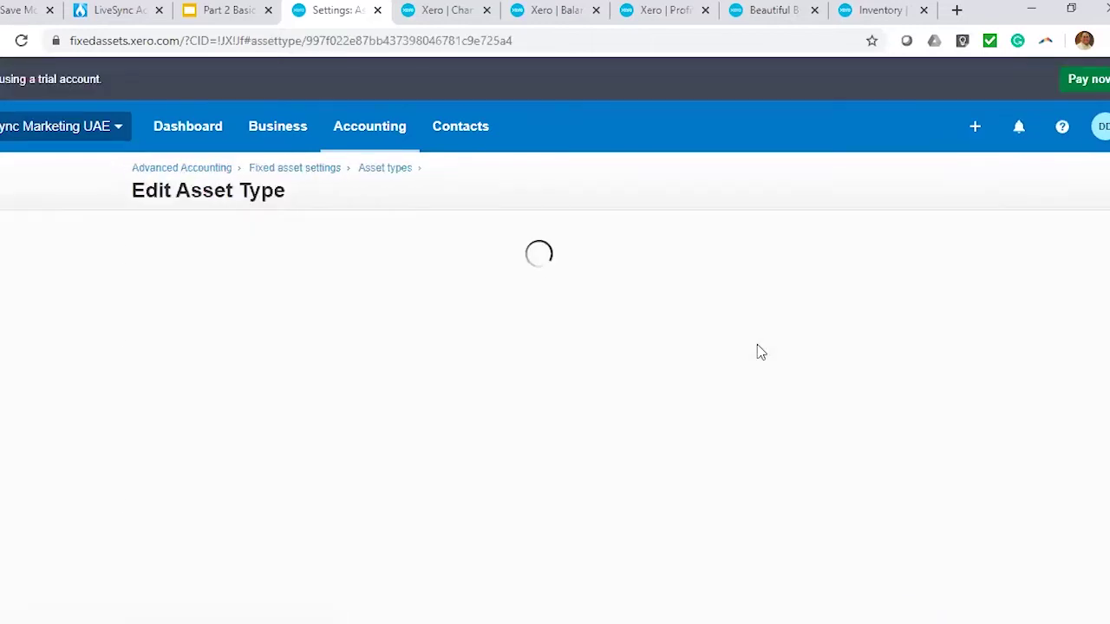
left_click(889, 537)
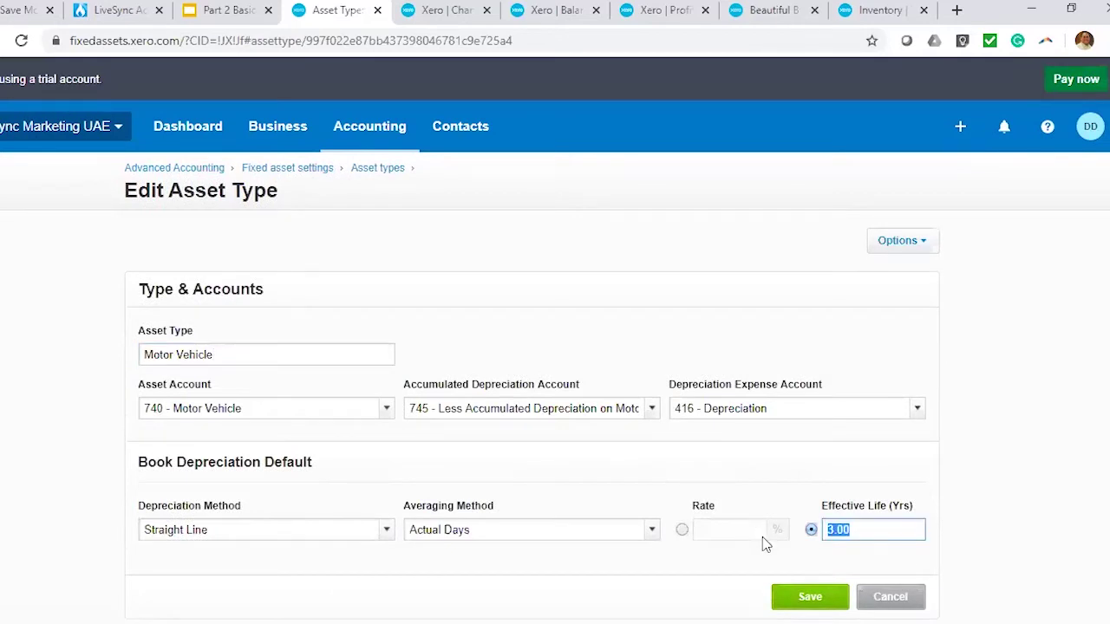
type("7")
left_click(800, 598)
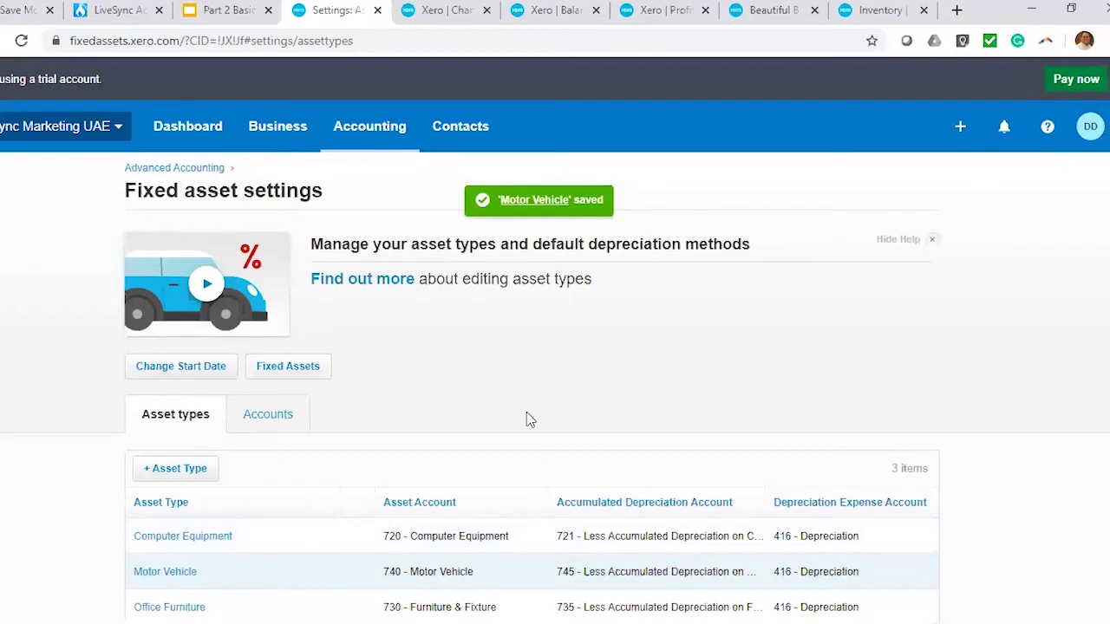
Step: Set the default disposal accounts for Capital Gain on Disposal and Gain on Disposal to 260 - Other Revenue
scroll(526, 414, "down", 1)
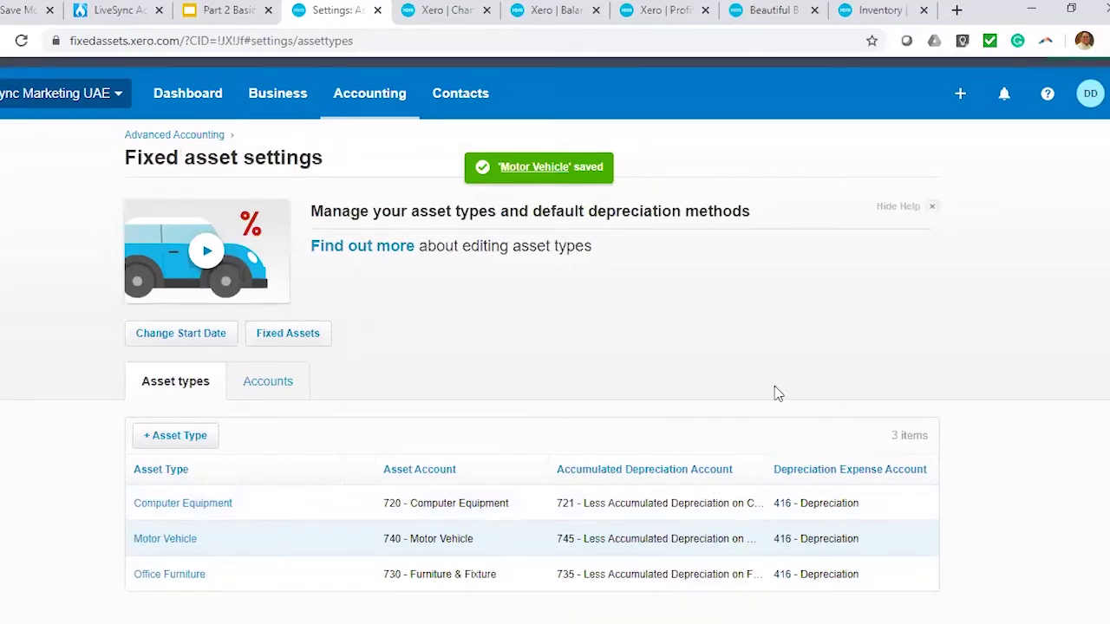
left_click(279, 385)
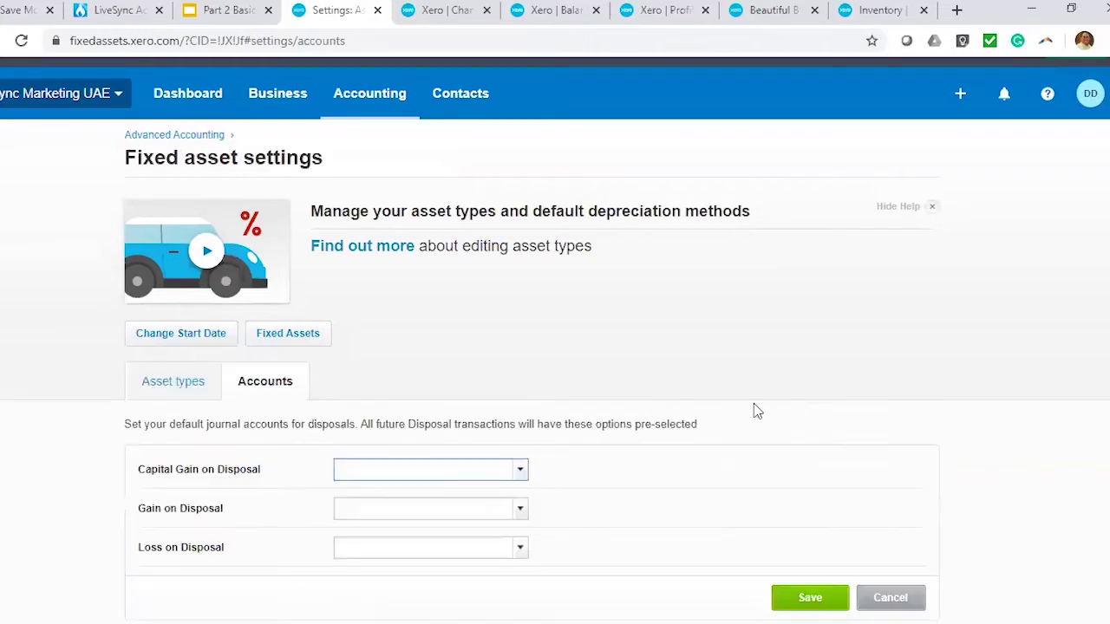
scroll(754, 411, "down", 1)
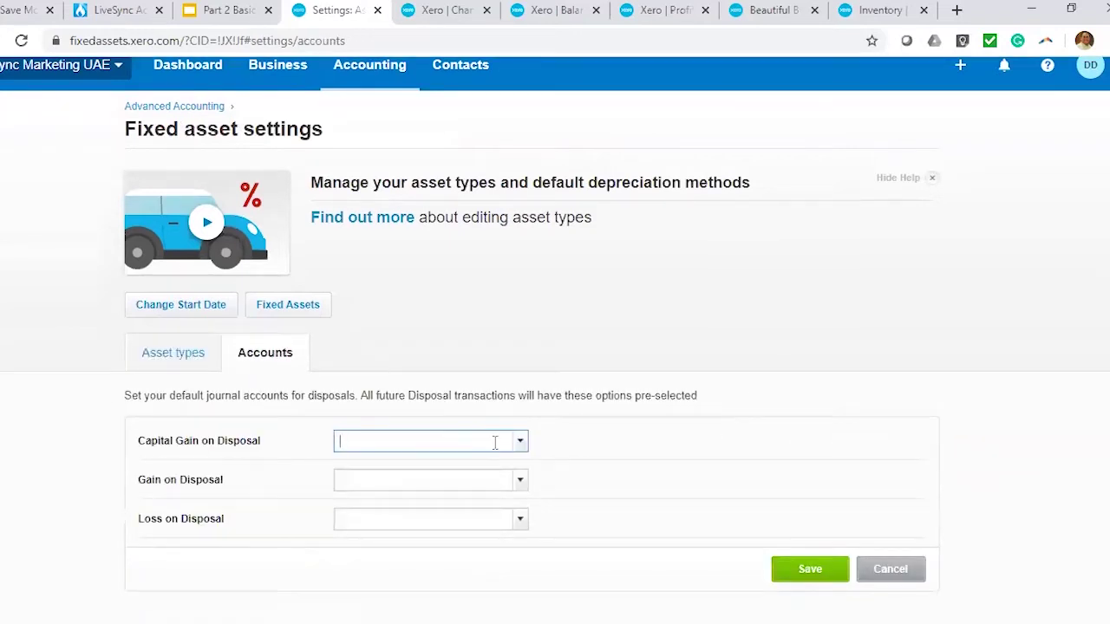
type("oth")
left_click(539, 491)
left_click(478, 479)
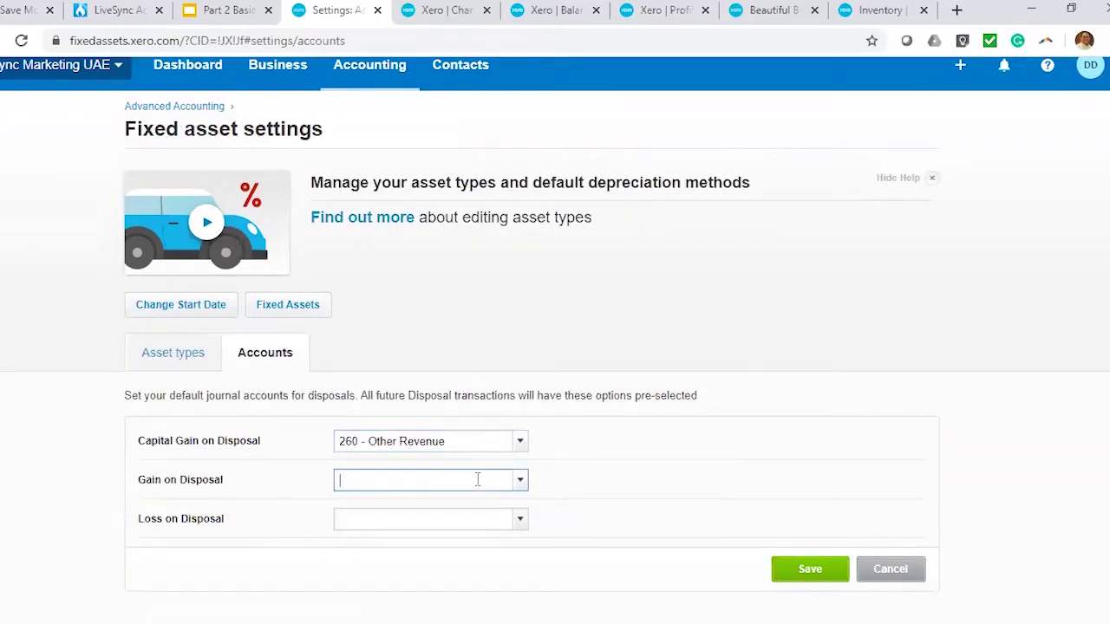
type("other")
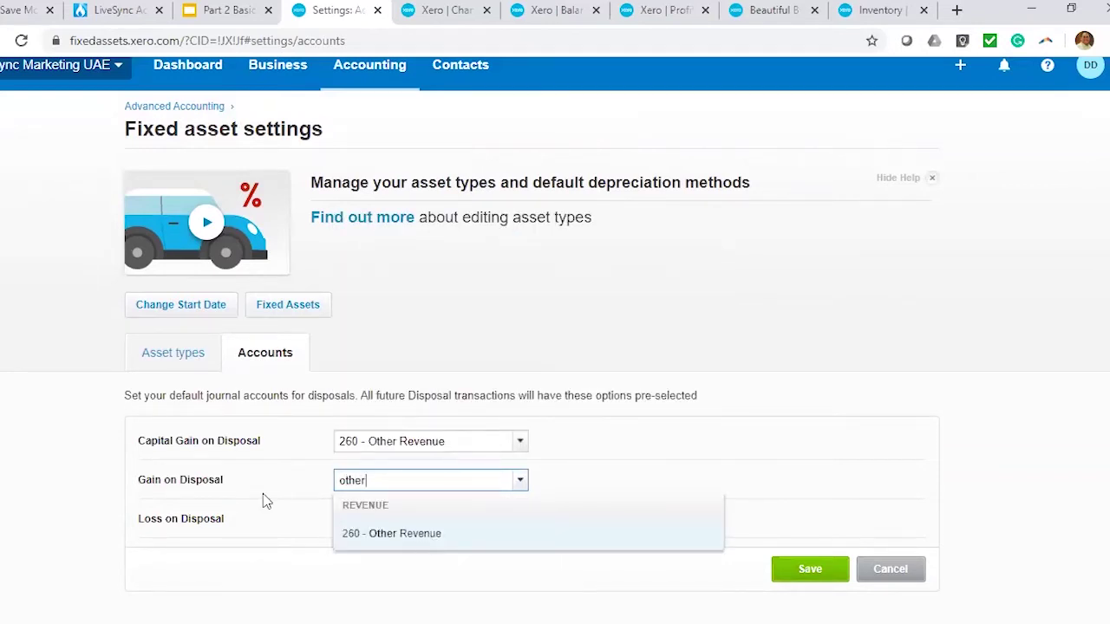
key("Return")
Step: Set the Loss on Disposal account to 429 - General Expenses and save the default disposal accounts
left_click(465, 523)
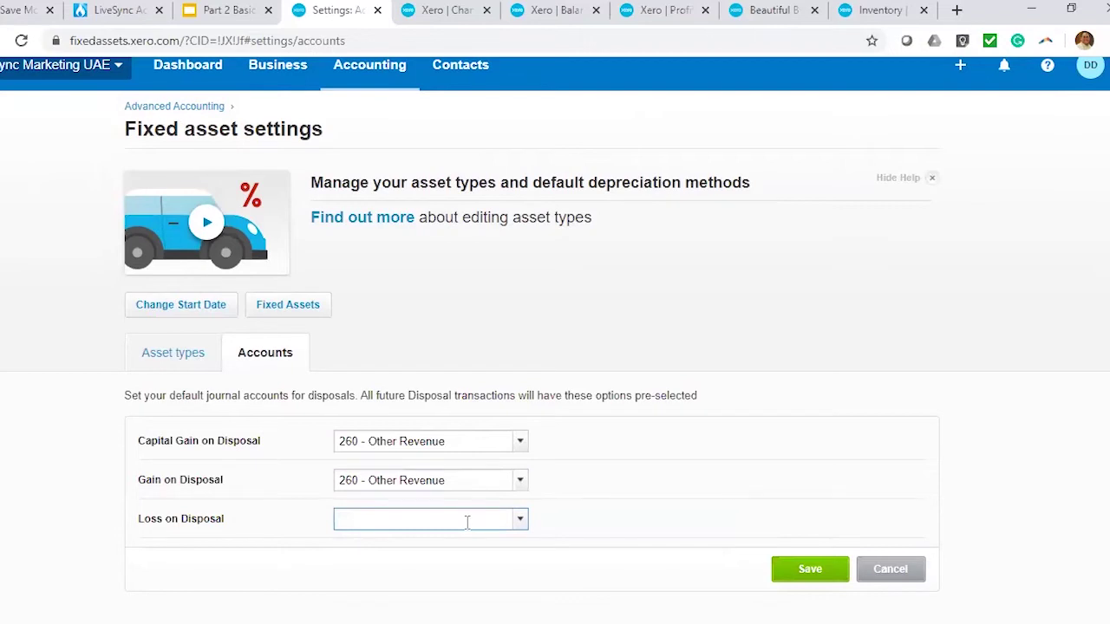
type("gene")
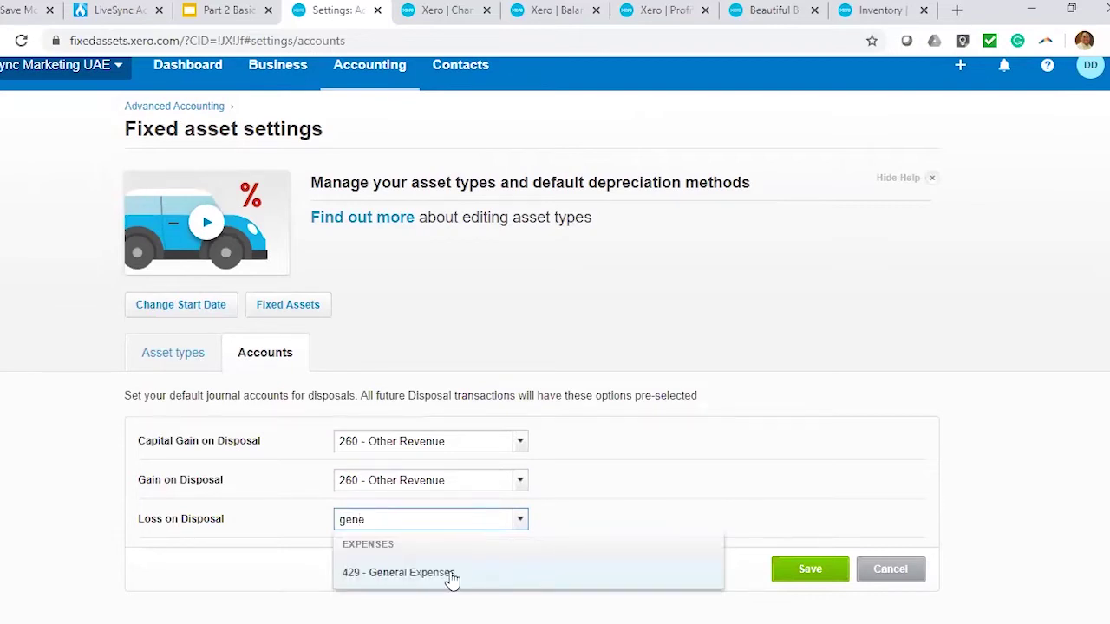
left_click(454, 575)
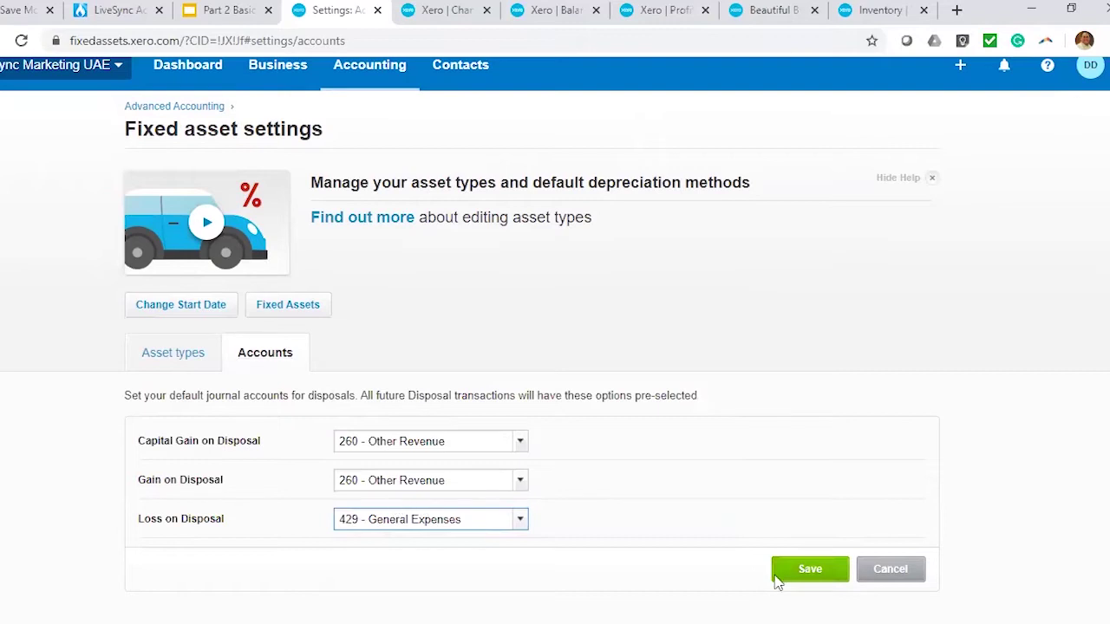
left_click(804, 575)
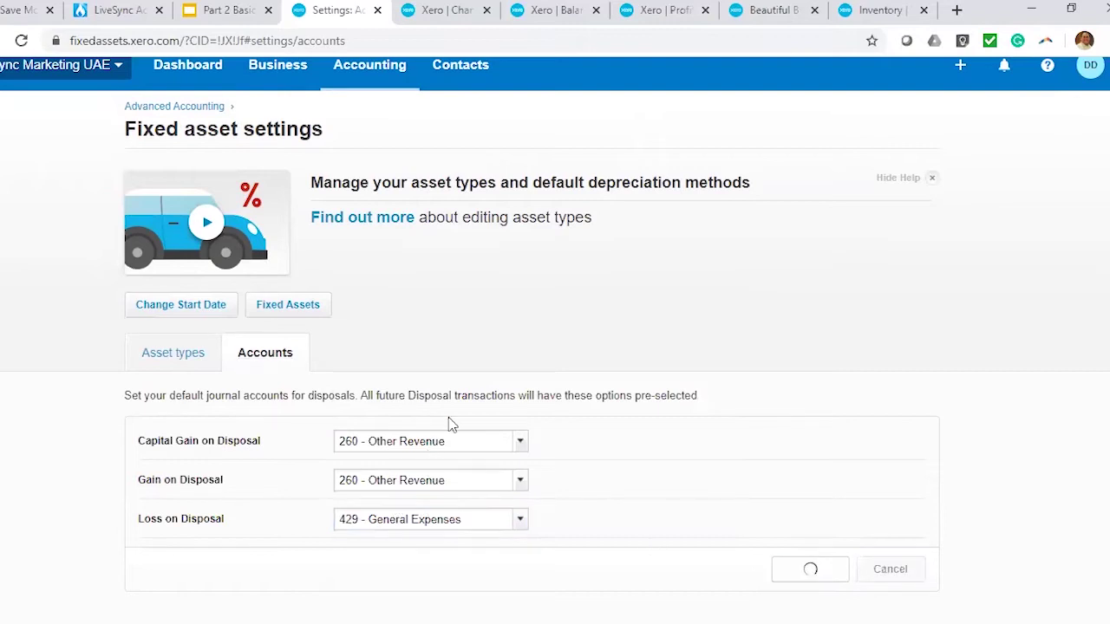
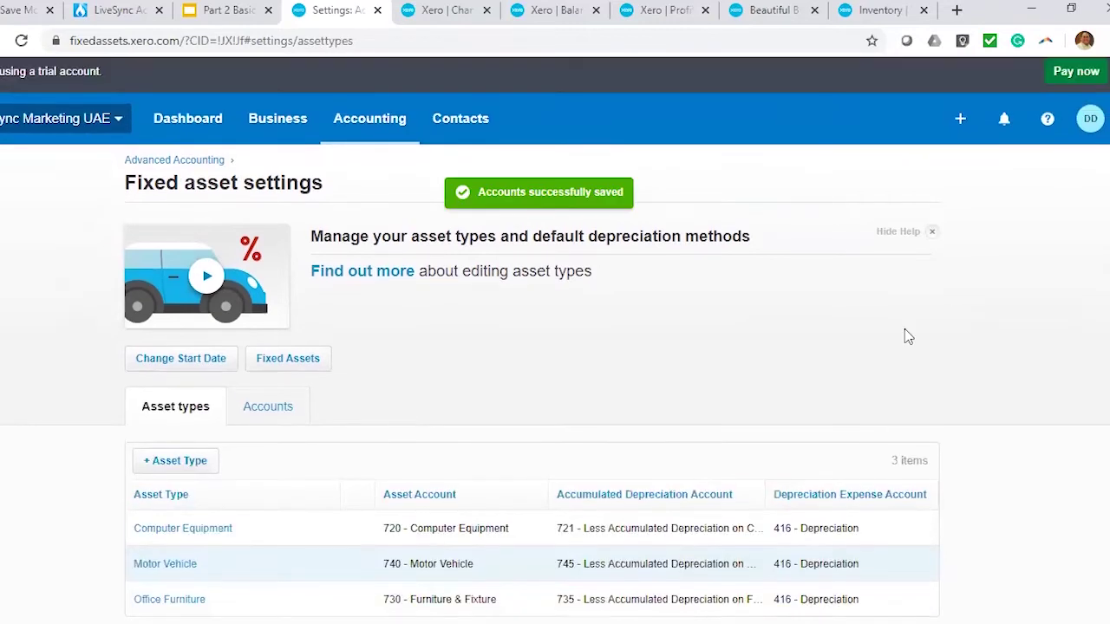
Step: Open the draft Laptop asset from the fixed assets list and examine the original bill it came from
scroll(654, 385, "down", 1)
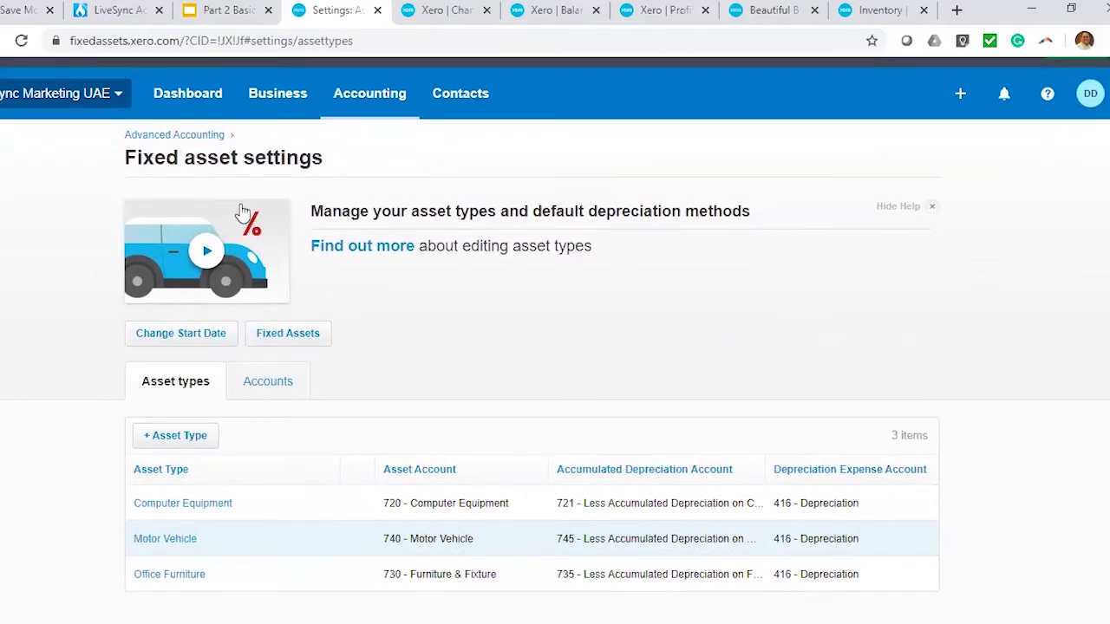
left_click(369, 93)
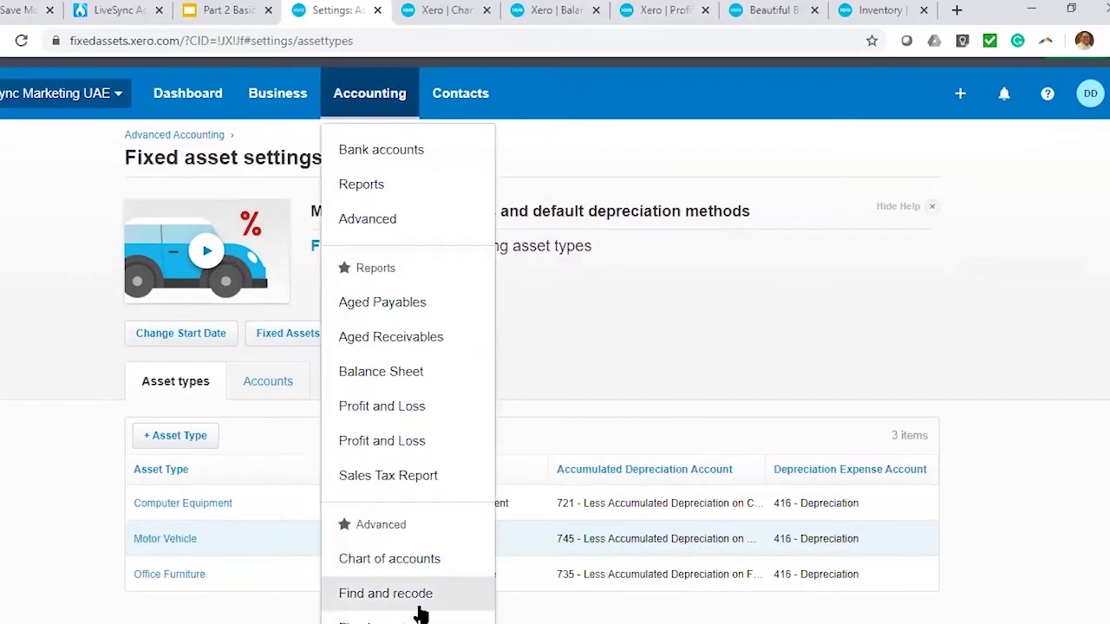
left_click(364, 620)
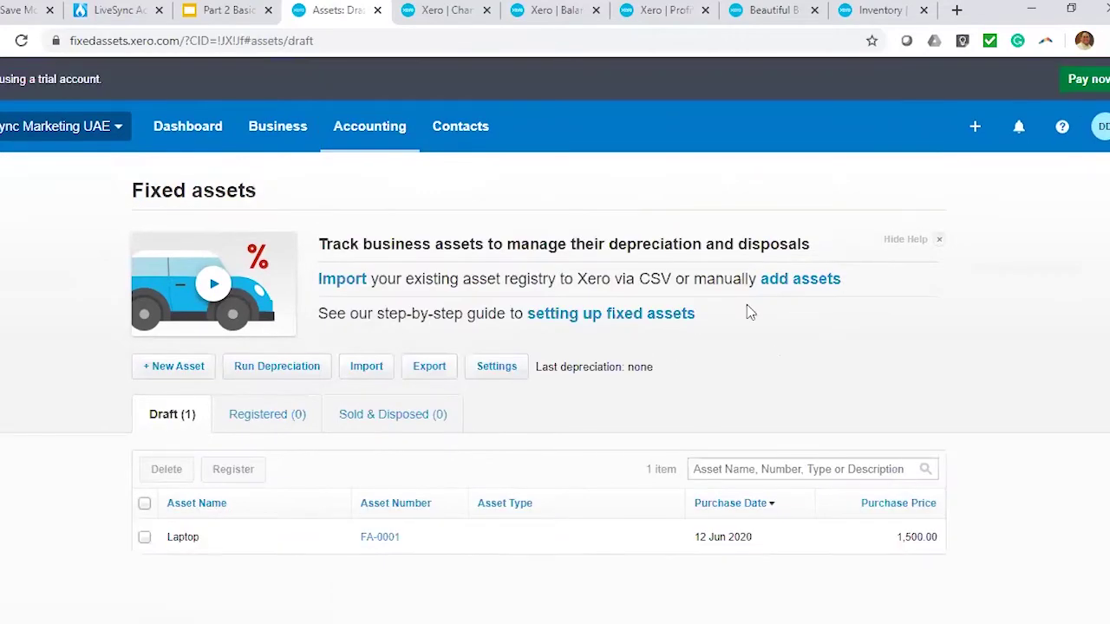
left_click(381, 538)
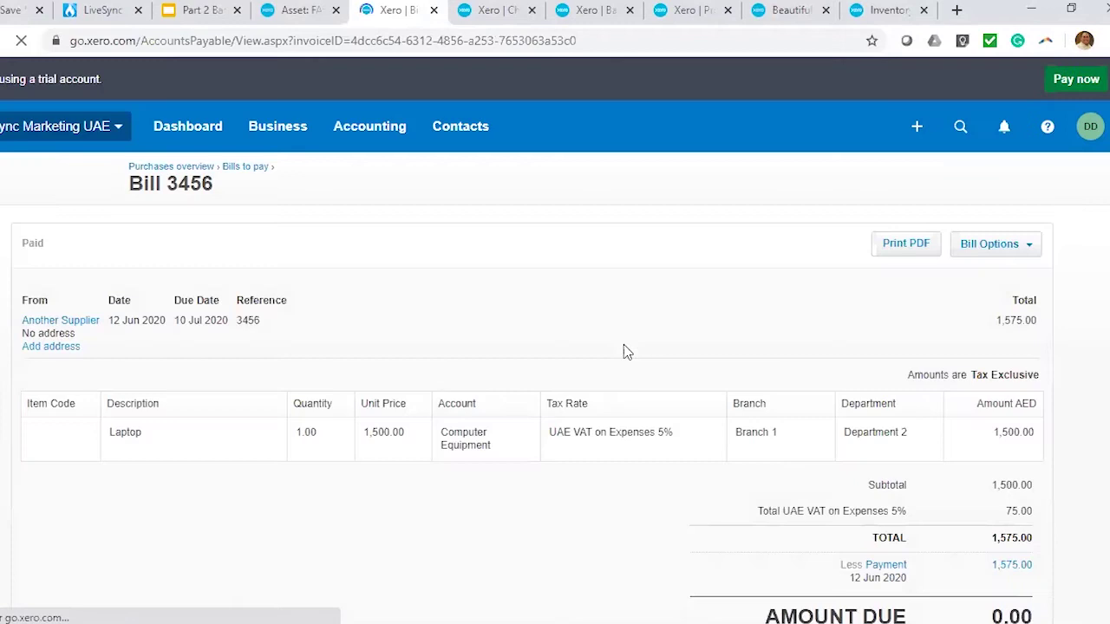
scroll(624, 352, "down", 2)
scroll(568, 359, "up", 1)
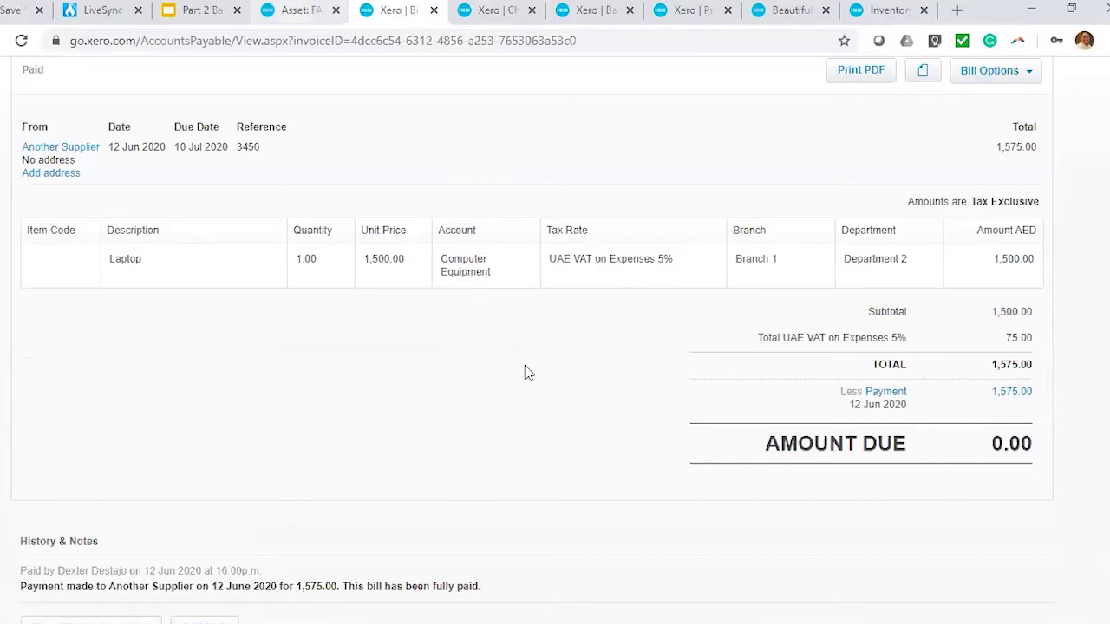
Step: Return from the laptop's bill to the fixed assets list and review its registered, sold and disposed, and draft assets
left_click(290, 11)
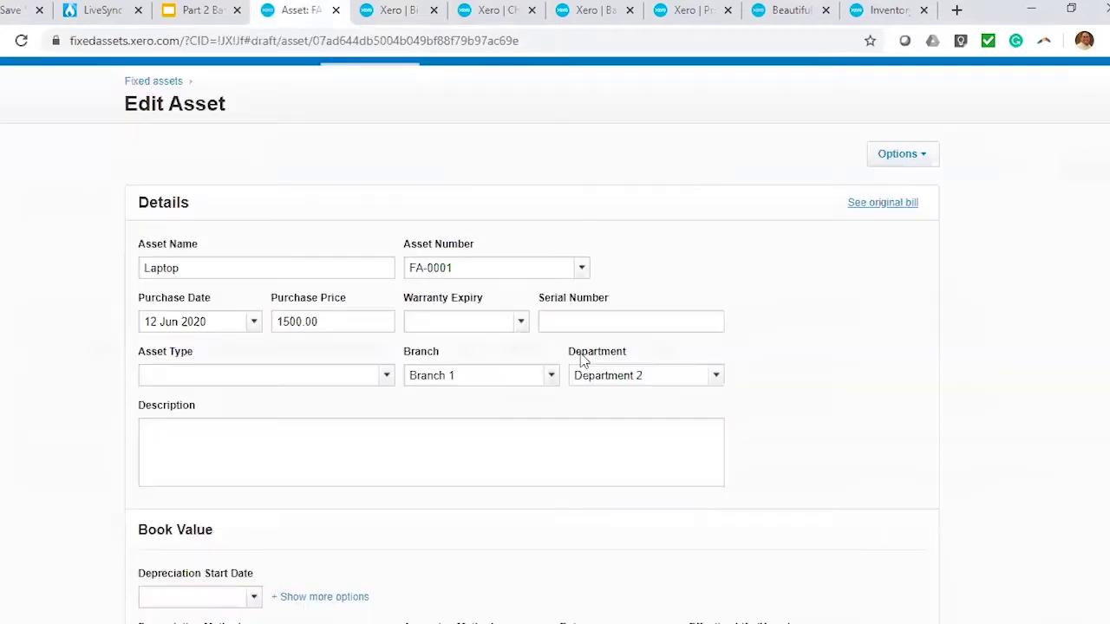
scroll(134, 173, "up", 1)
left_click(139, 168)
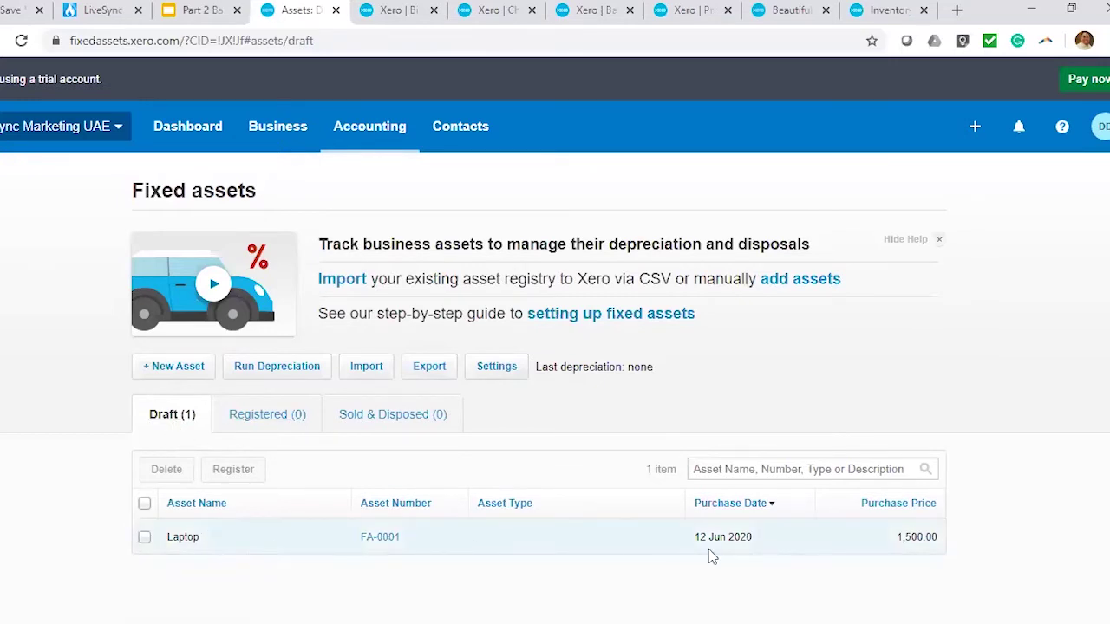
left_click(279, 418)
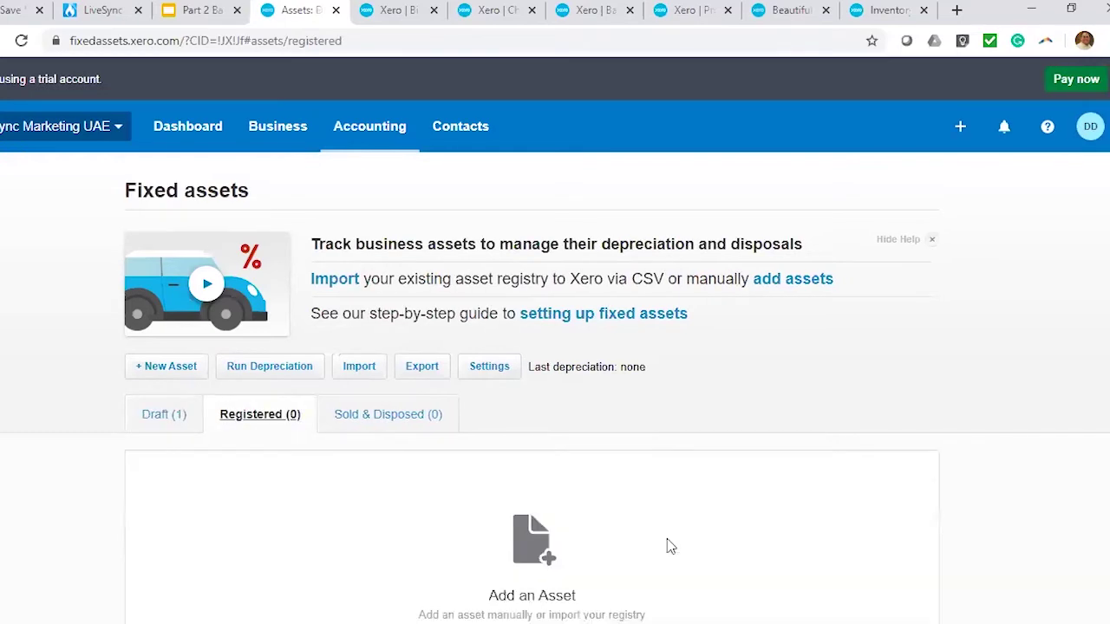
scroll(668, 545, "down", 2)
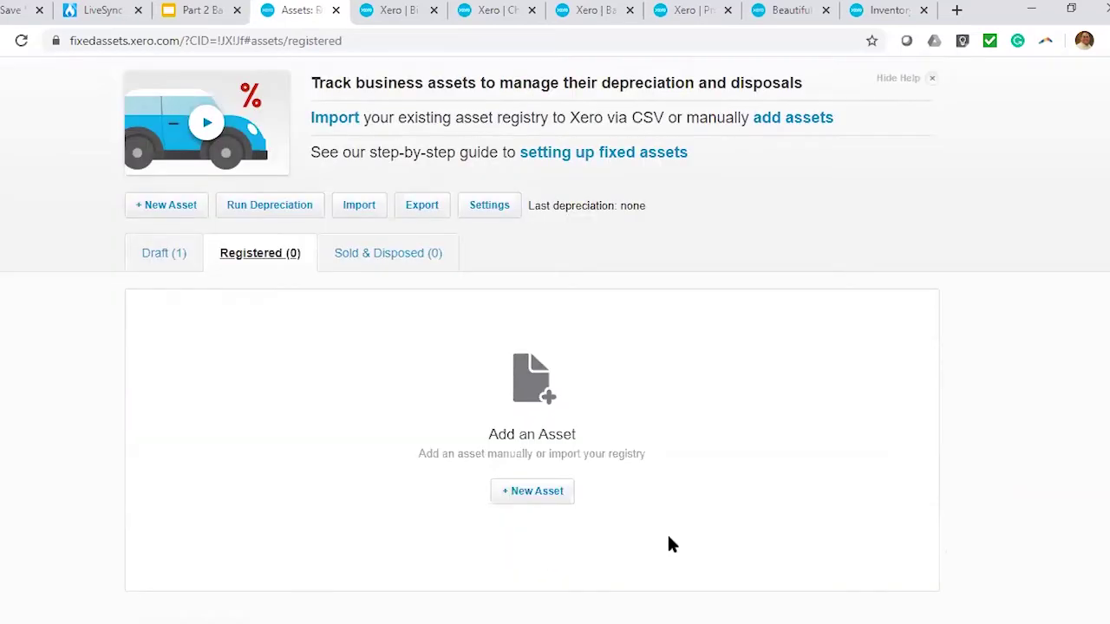
left_click(401, 264)
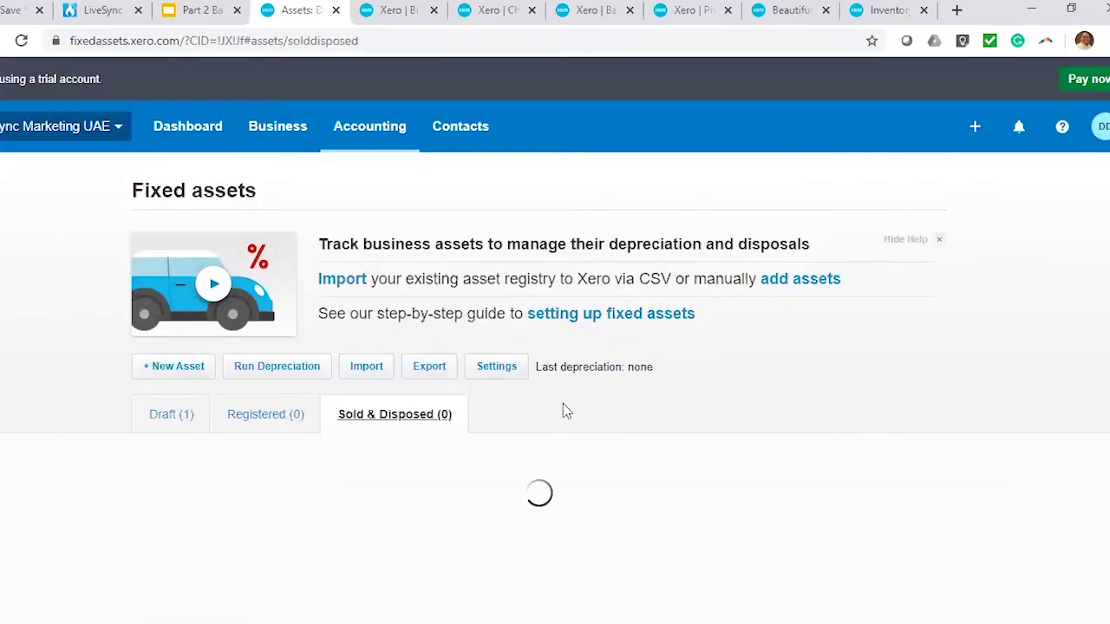
left_click(249, 416)
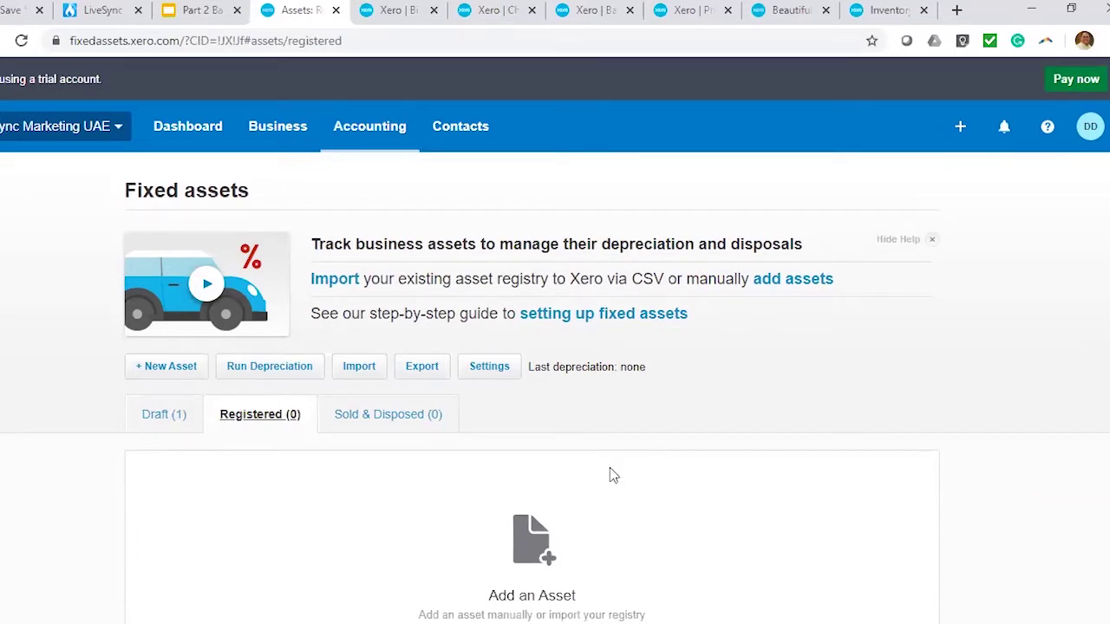
left_click(171, 418)
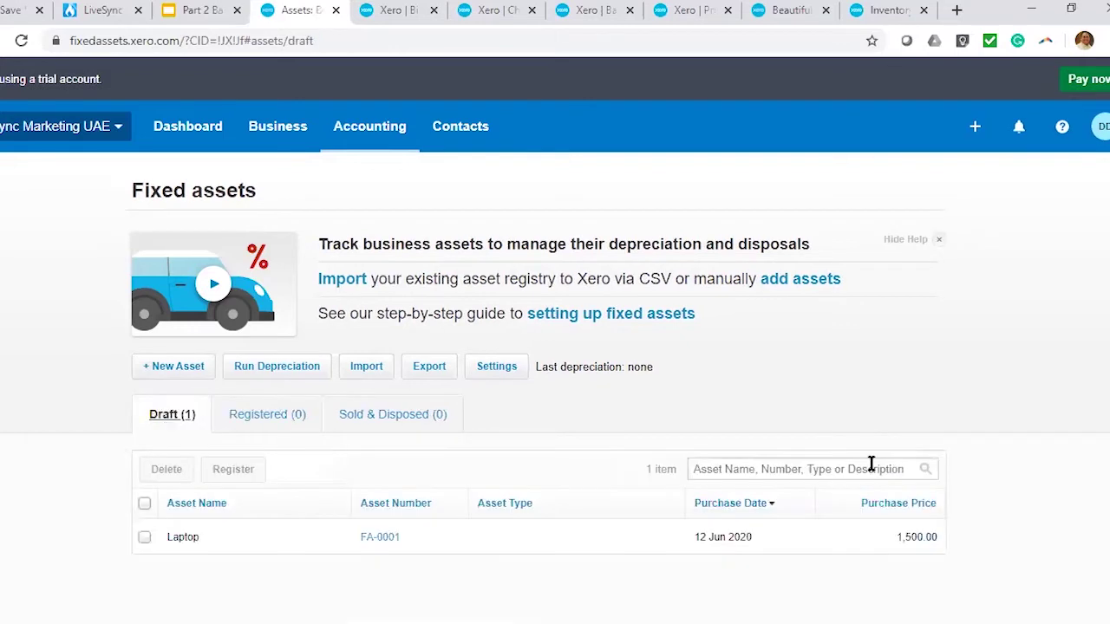
Step: Check which assets a depreciation run up to 30 Jun 2020 would cover, and leave without running it
left_click(293, 371)
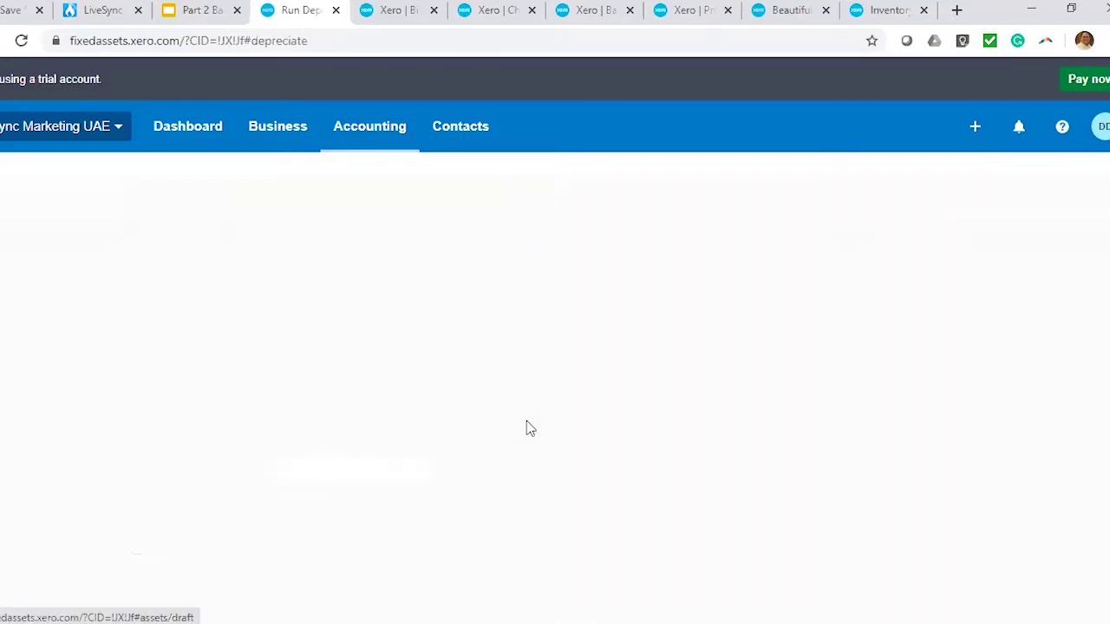
left_click(401, 357)
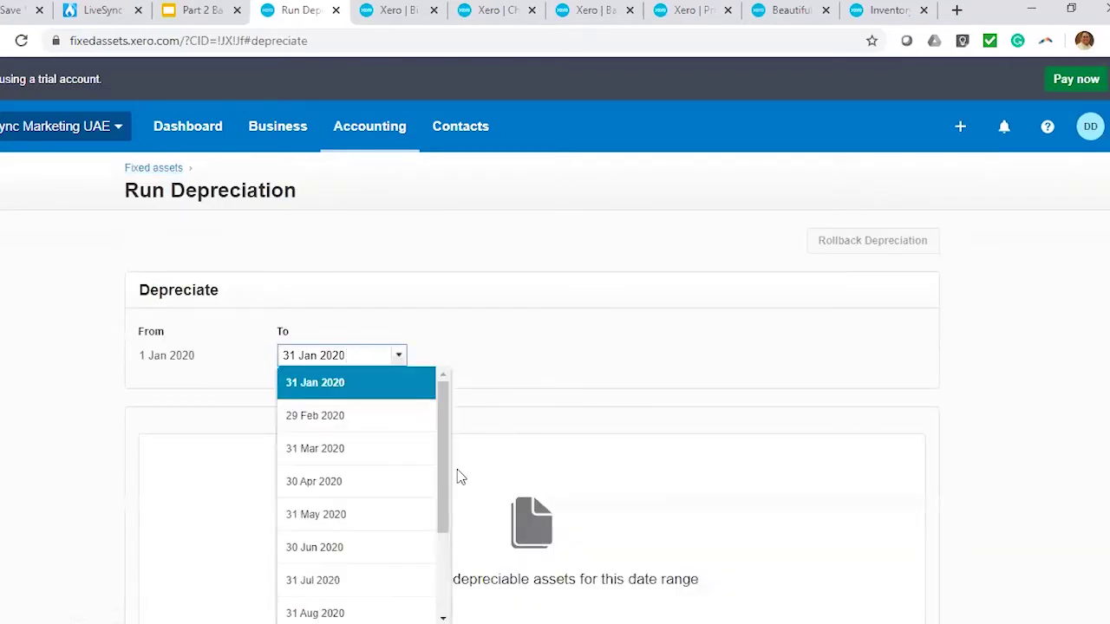
left_click(361, 550)
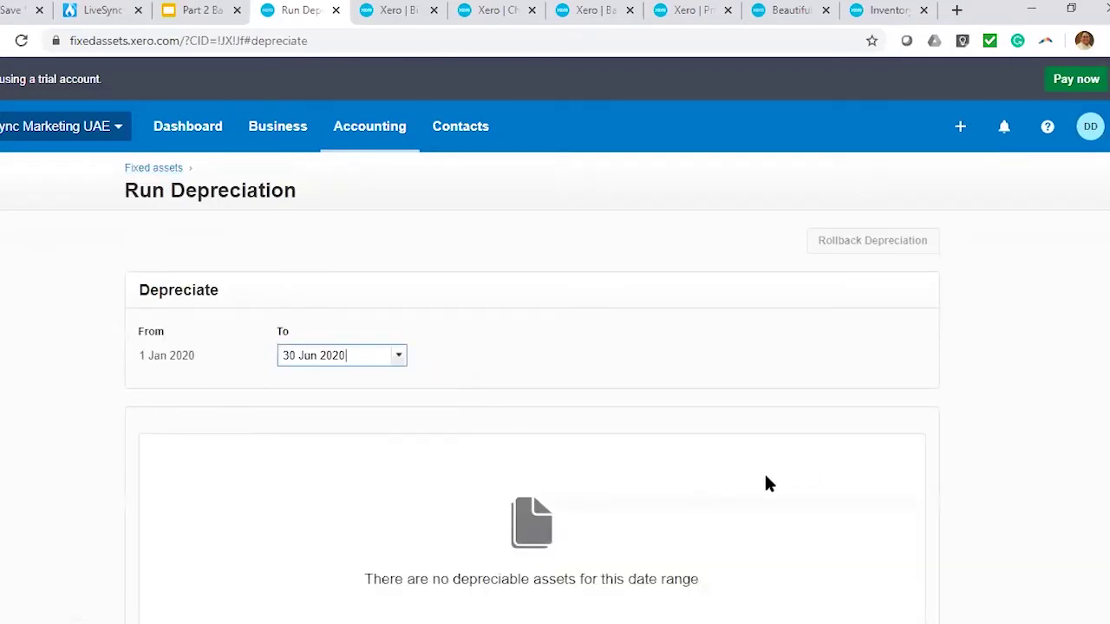
scroll(793, 535, "down", 1)
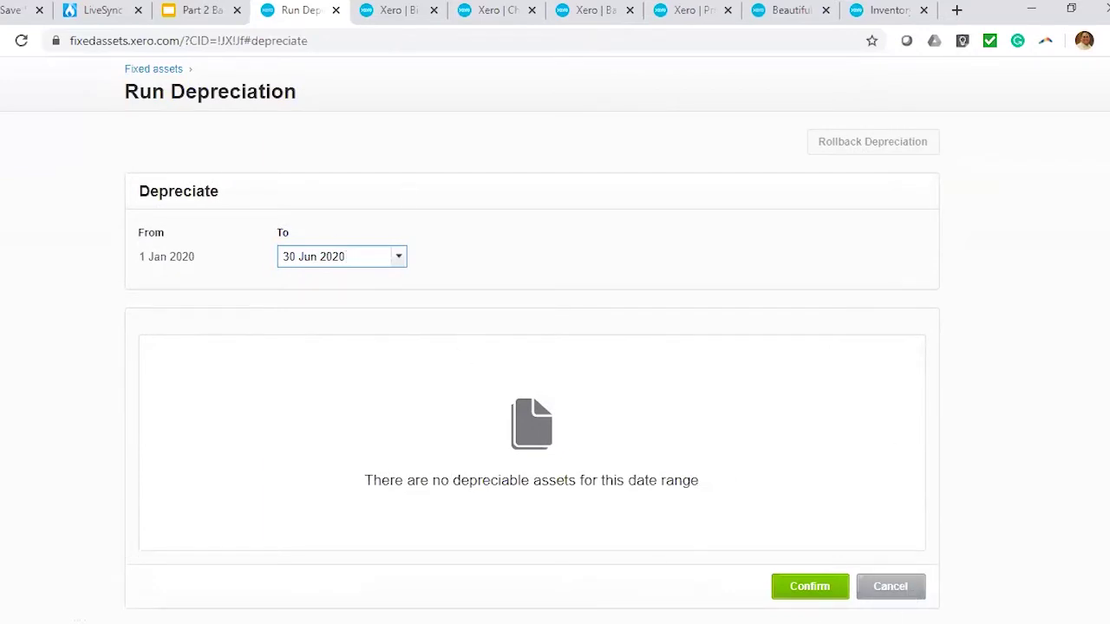
left_click(898, 593)
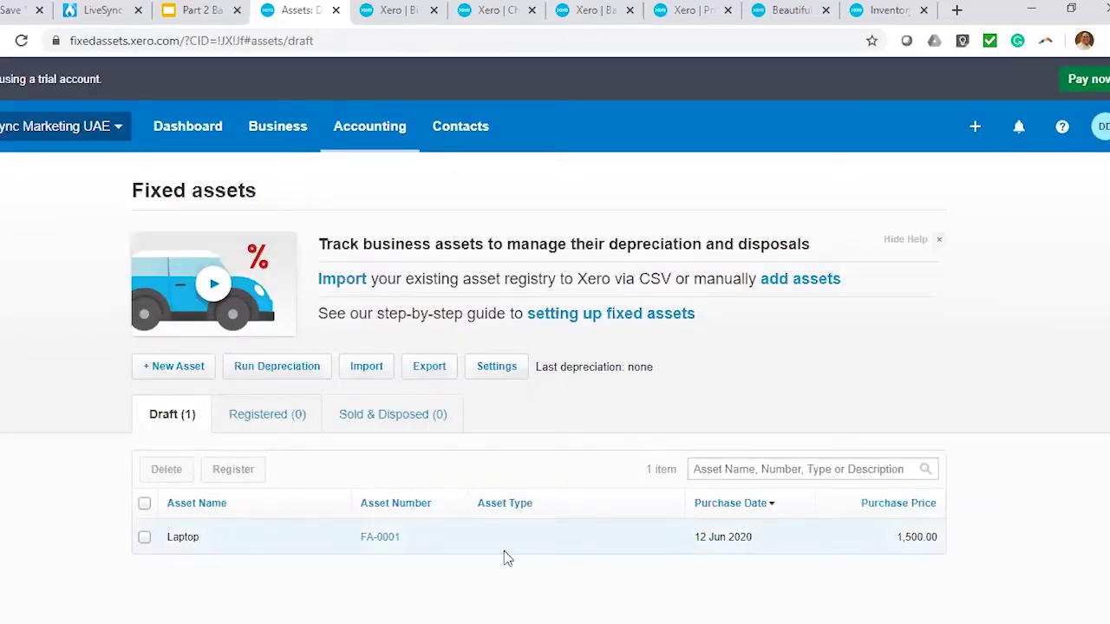
Step: Review the line details of the laptop's bill and return to the fixed assets list
left_click(405, 12)
scroll(587, 402, "up", 2)
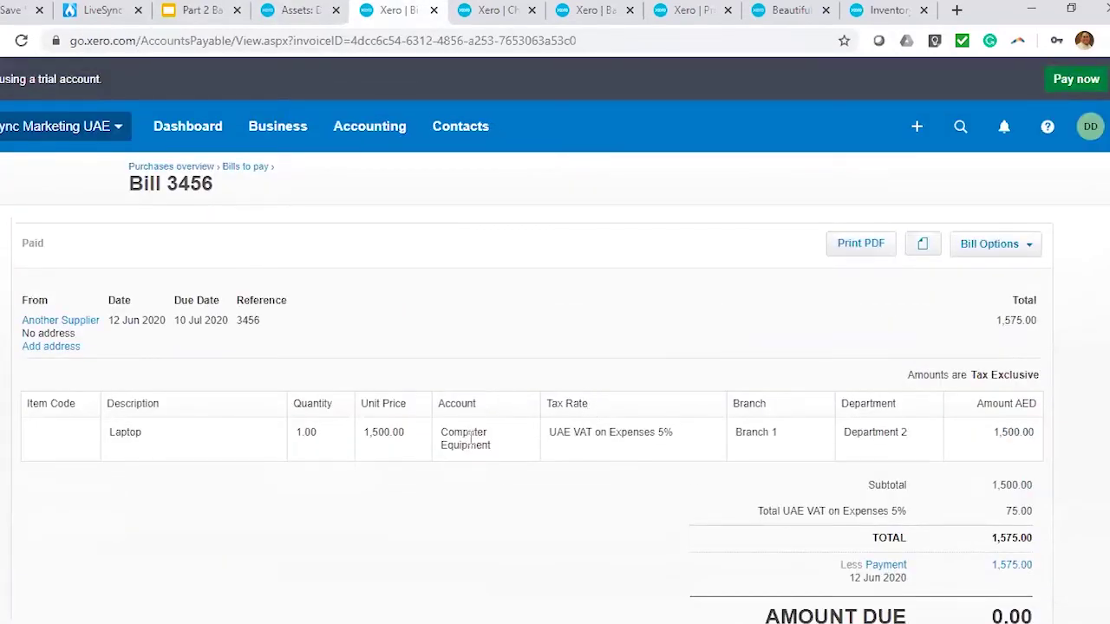
scroll(502, 462, "down", 2)
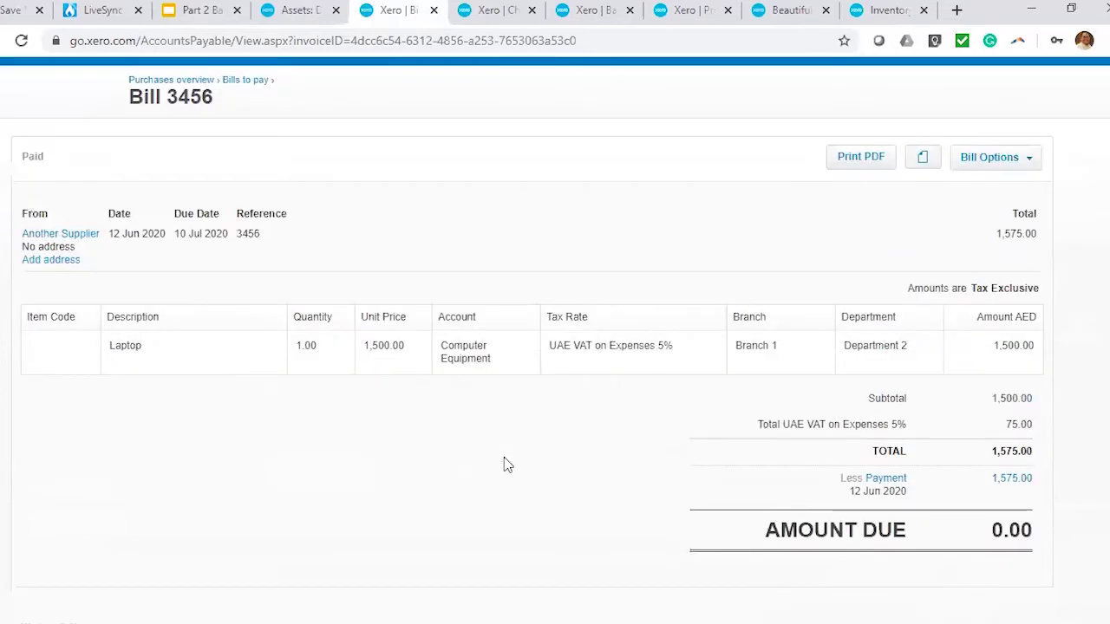
left_click(299, 9)
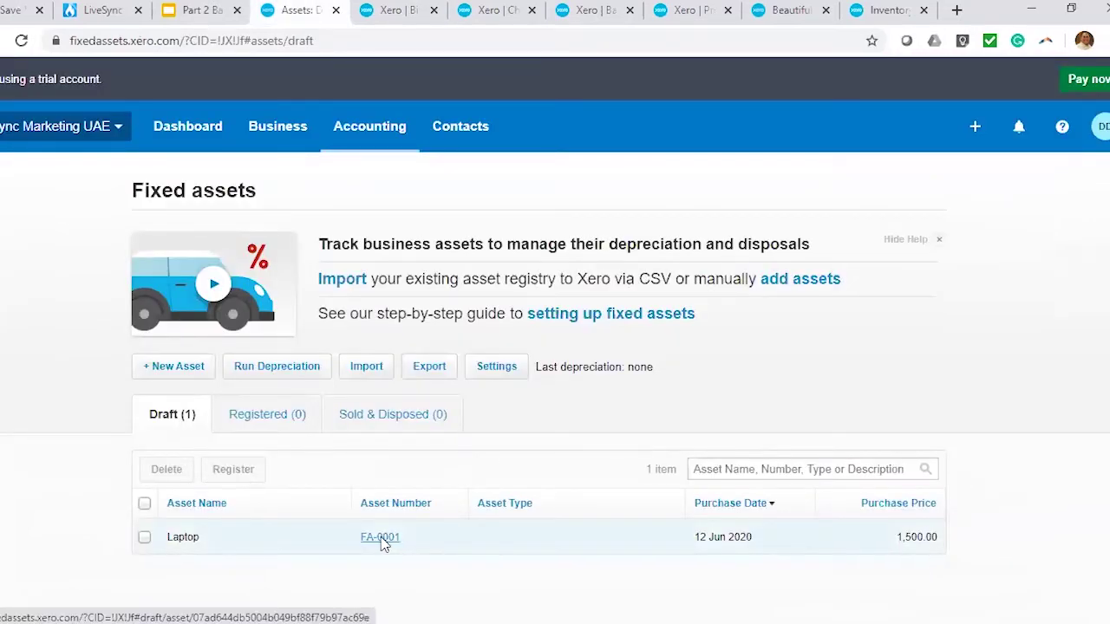
Step: Open the draft Laptop asset and review its asset number, warranty expiry and serial number fields
left_click(382, 539)
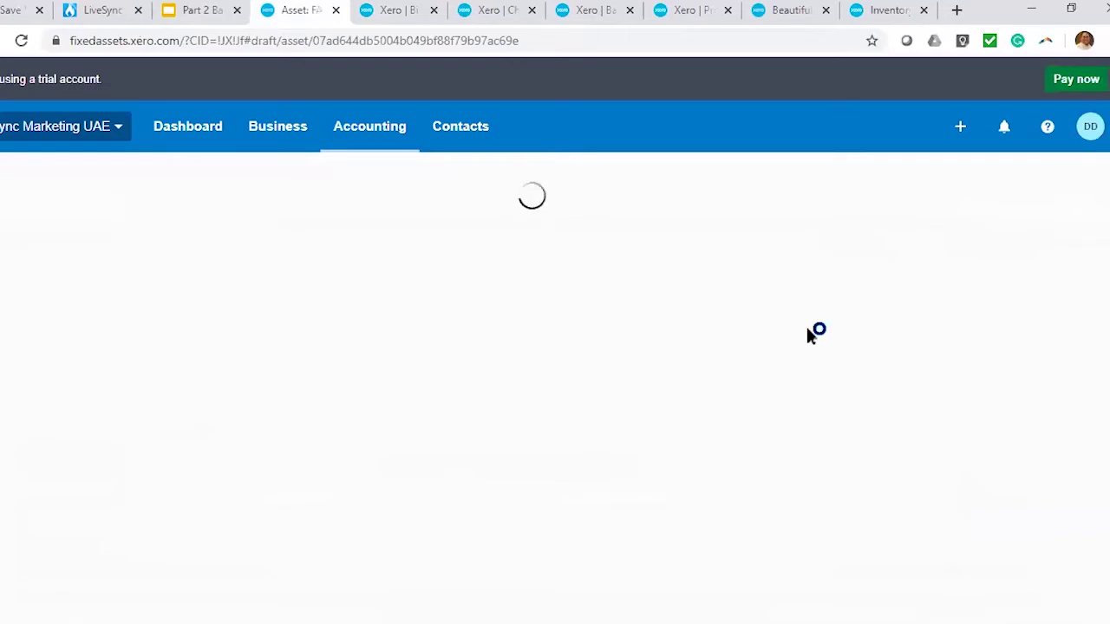
scroll(887, 339, "down", 2)
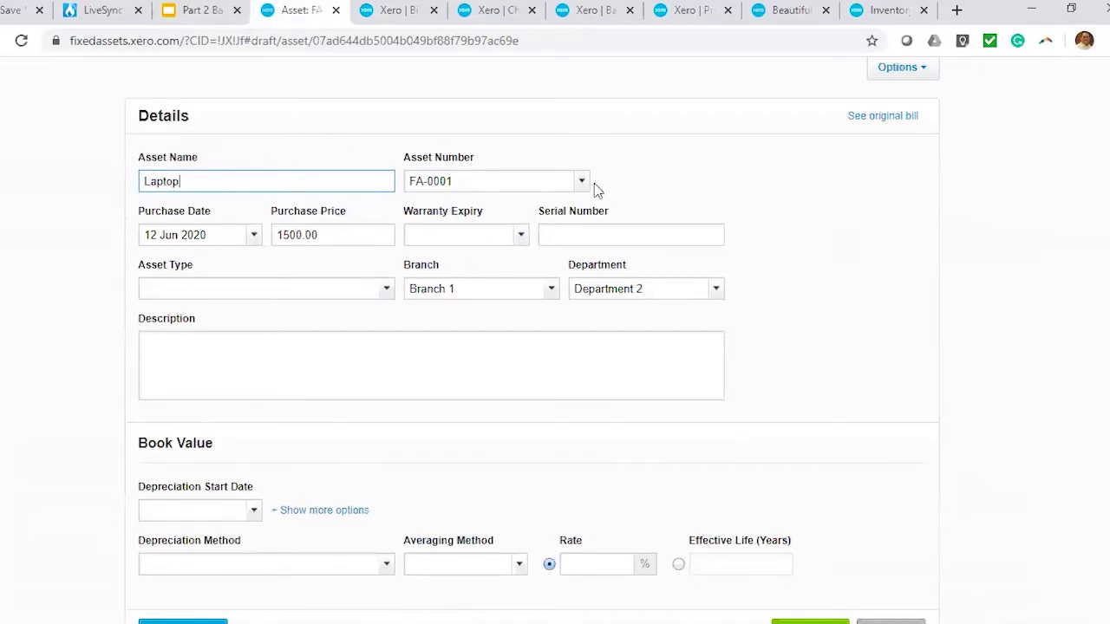
left_click(538, 182)
left_click(575, 237)
left_click(520, 236)
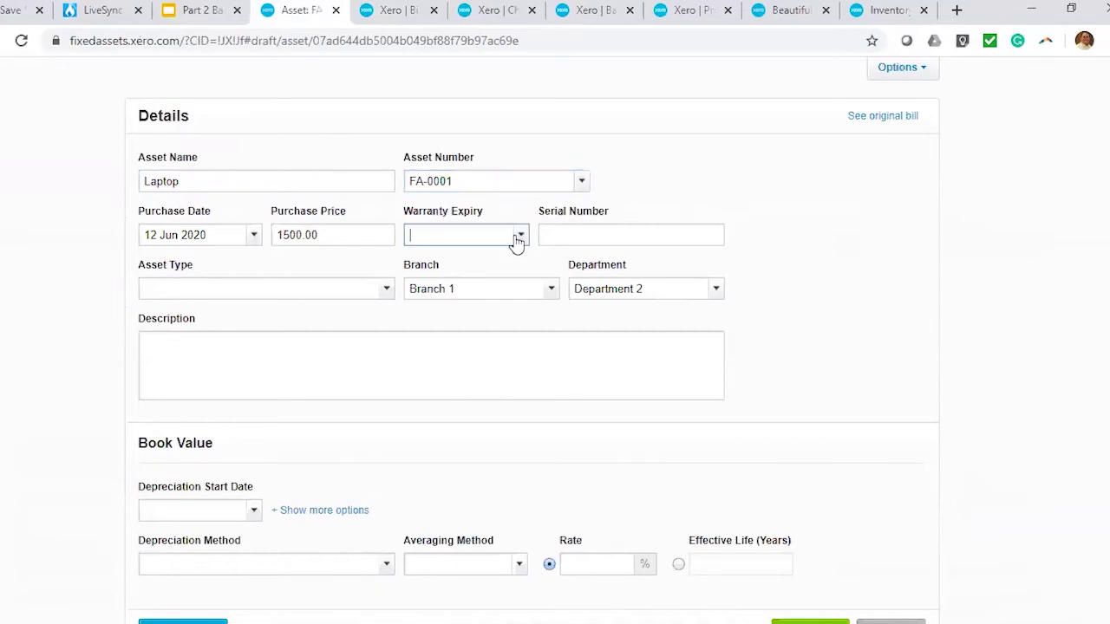
left_click(857, 314)
left_click(646, 235)
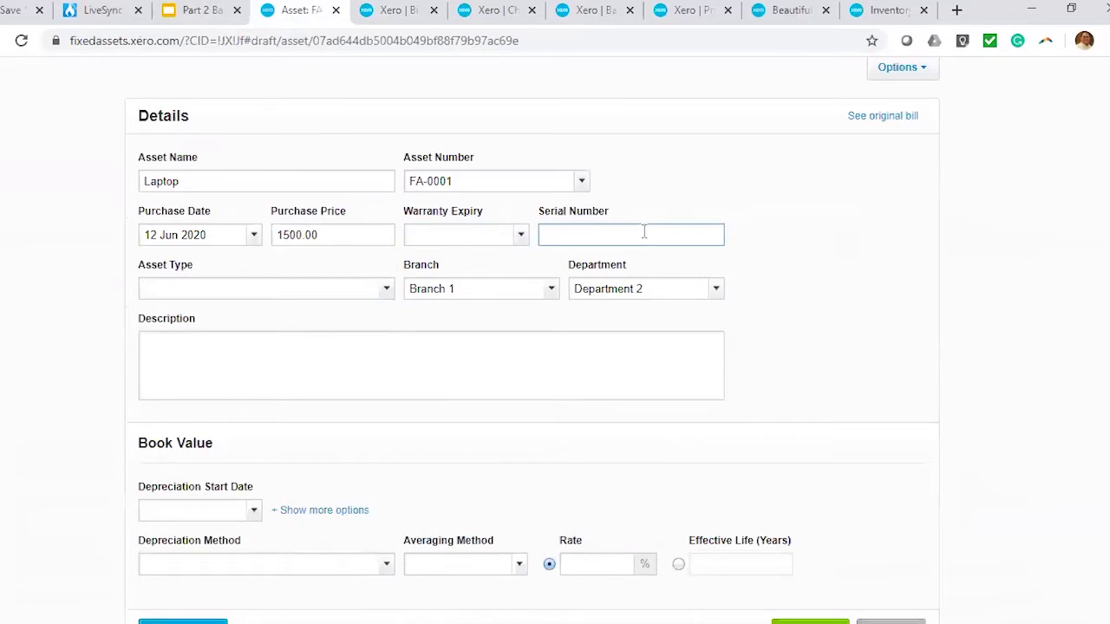
Step: Set the Laptop's asset type to Computer Equipment and compare the asset's details with its bill
left_click(387, 292)
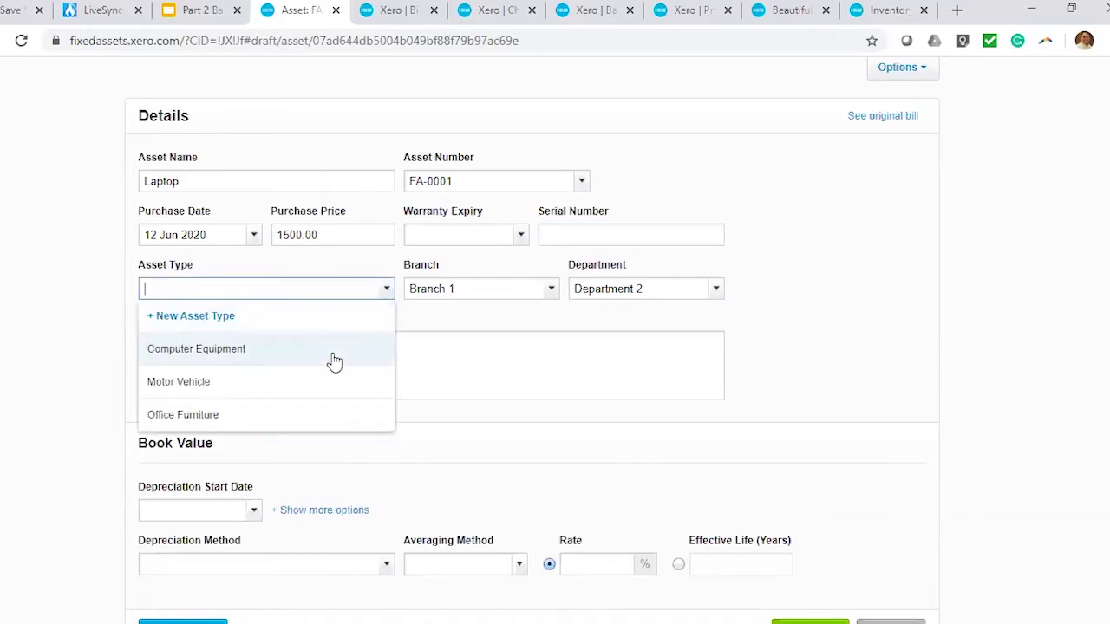
left_click(335, 359)
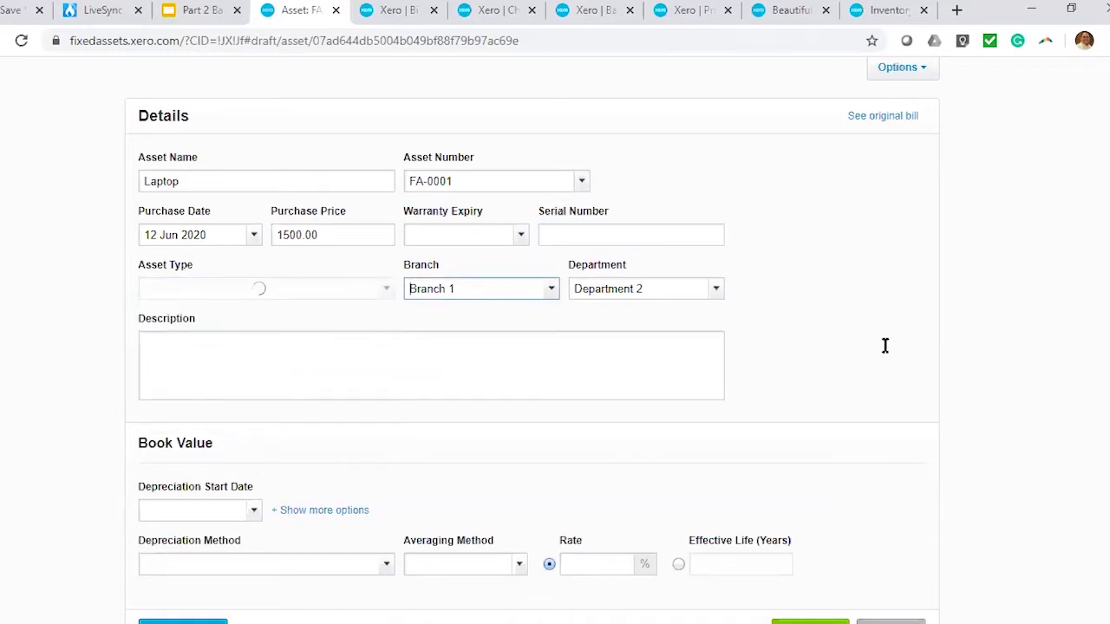
scroll(607, 382, "down", 3)
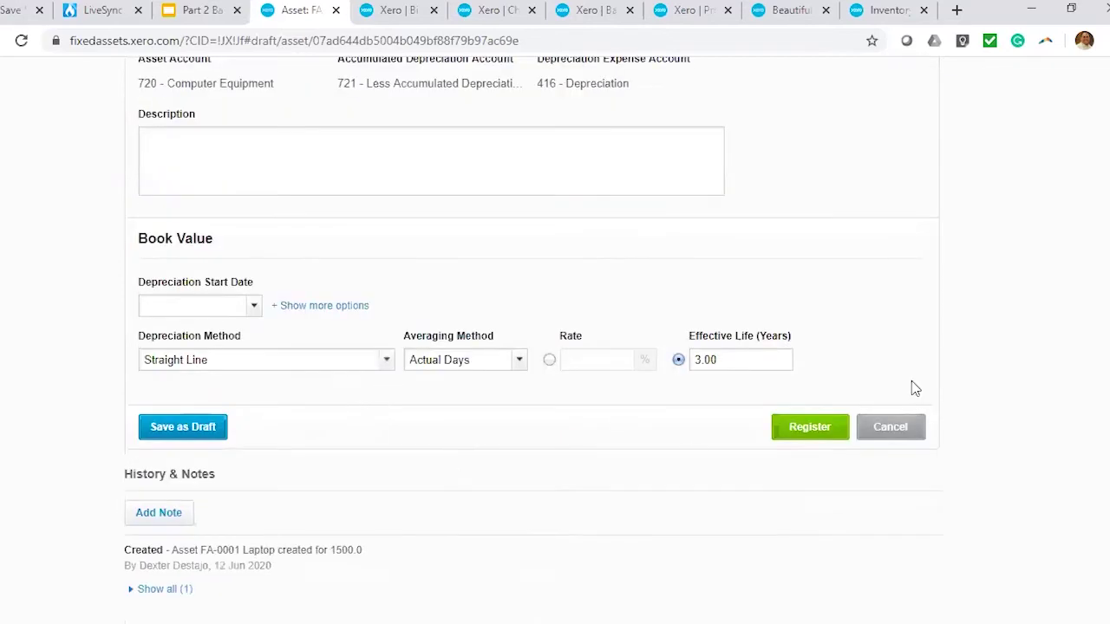
scroll(914, 381, "up", 1)
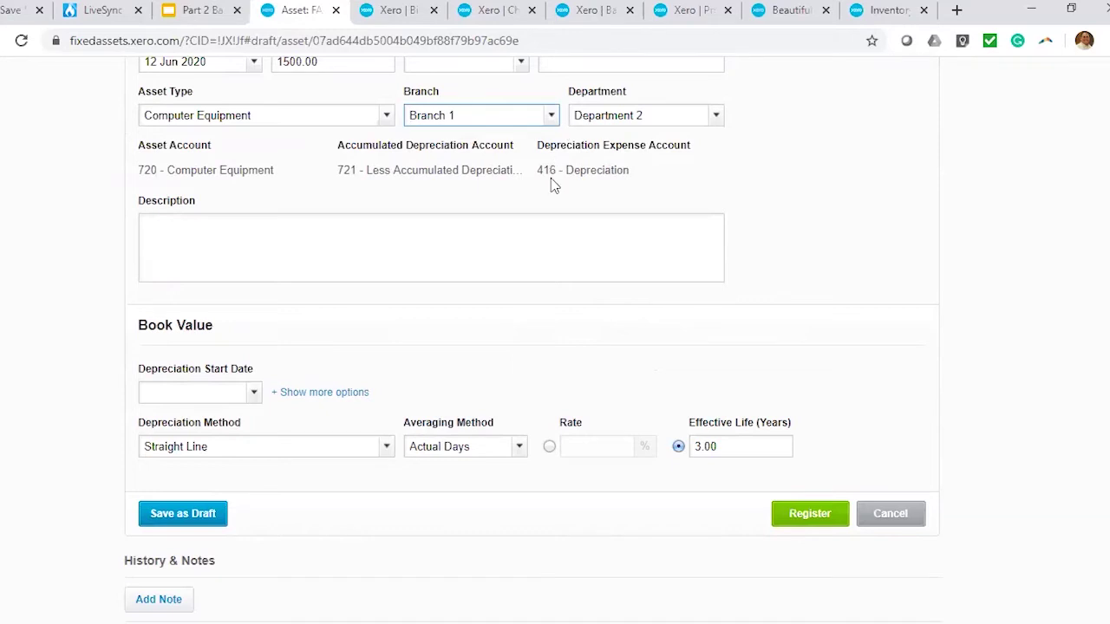
left_click(408, 14)
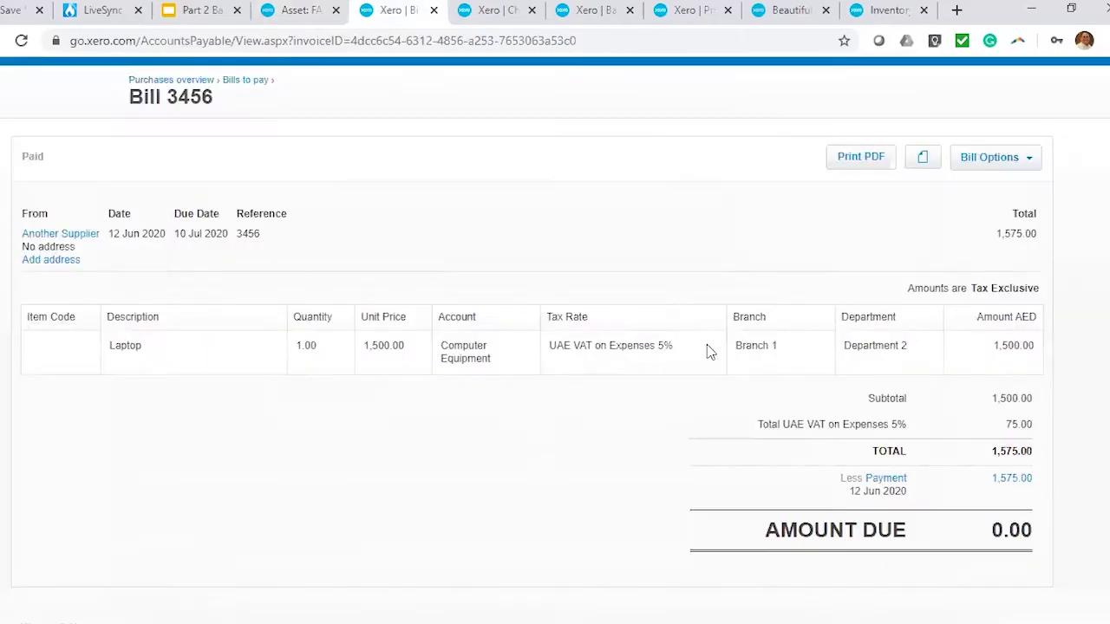
left_click(299, 9)
scroll(611, 186, "up", 1)
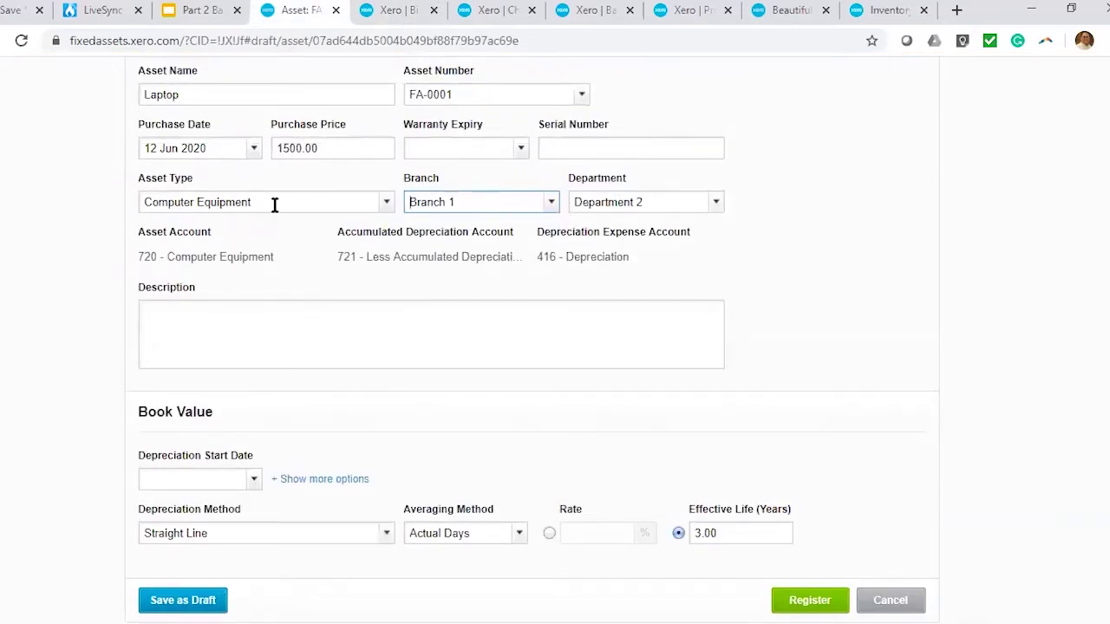
Step: Copy the asset type text "Computer Equipment" into the Laptop asset's description
left_click_drag(275, 206, 14, 203)
key("ctrl+c")
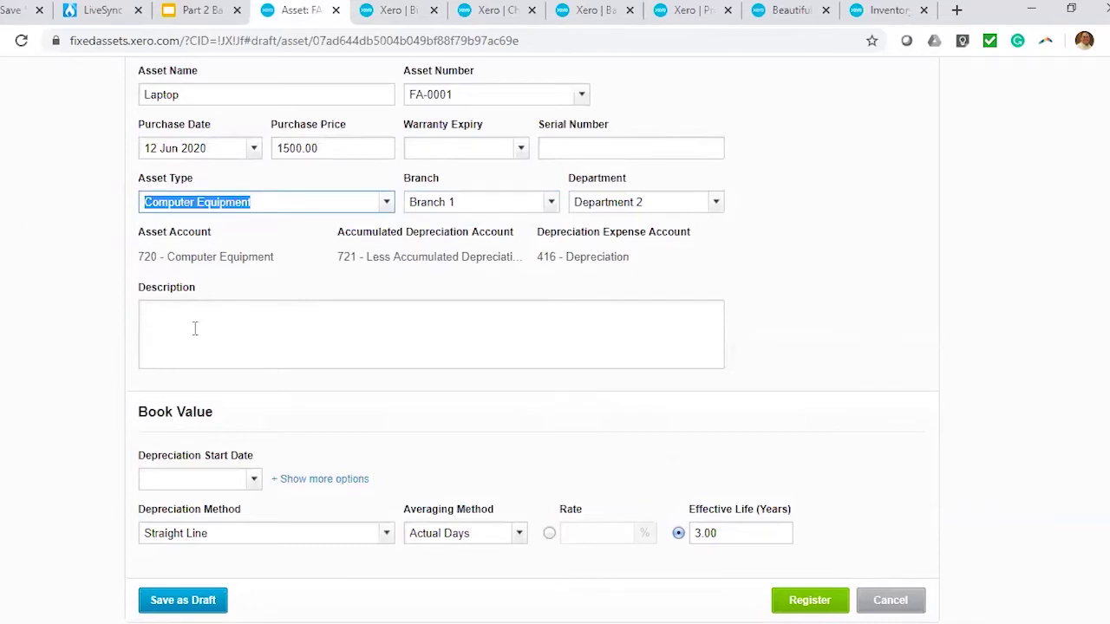
left_click(196, 330)
key("ctrl+v")
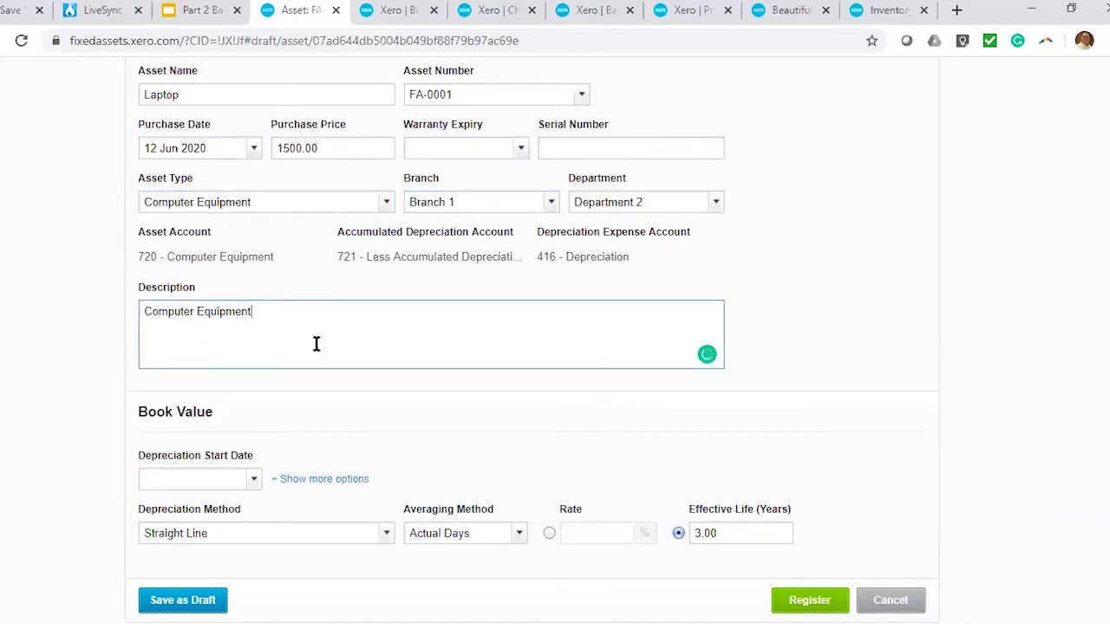
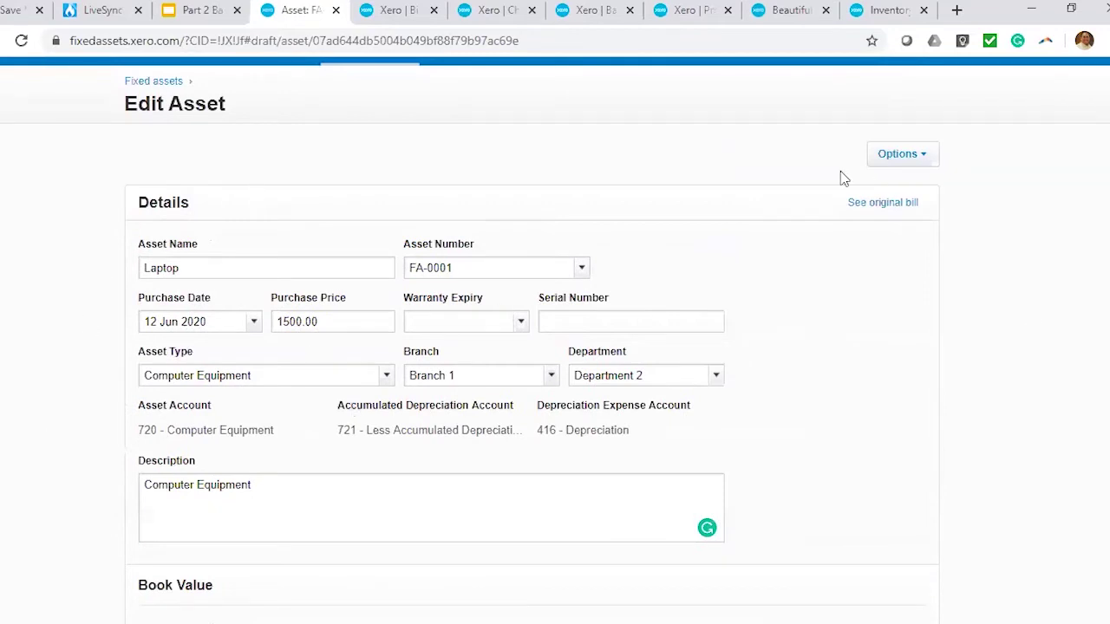
Step: Open the Laptop asset's original bill in a new browser tab and examine it
right_click(896, 212)
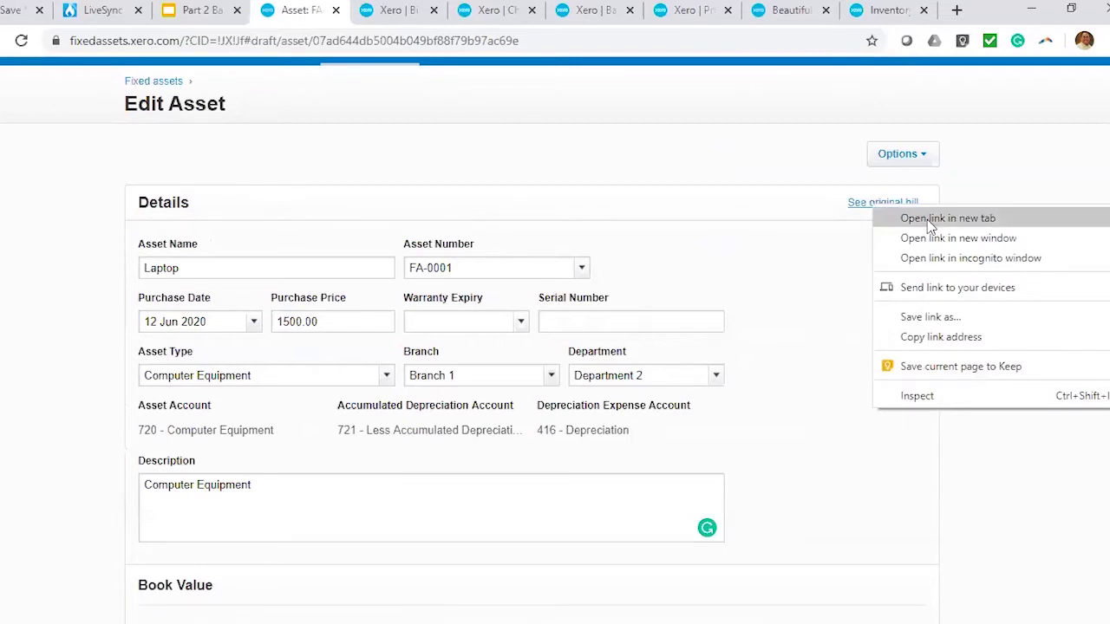
left_click(948, 218)
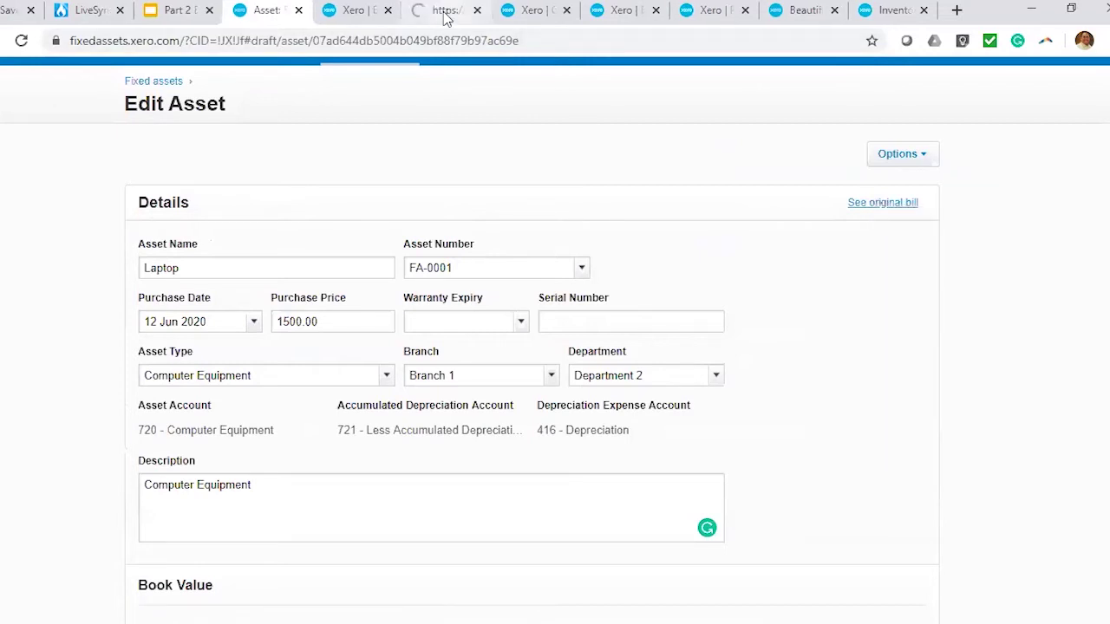
left_click(446, 12)
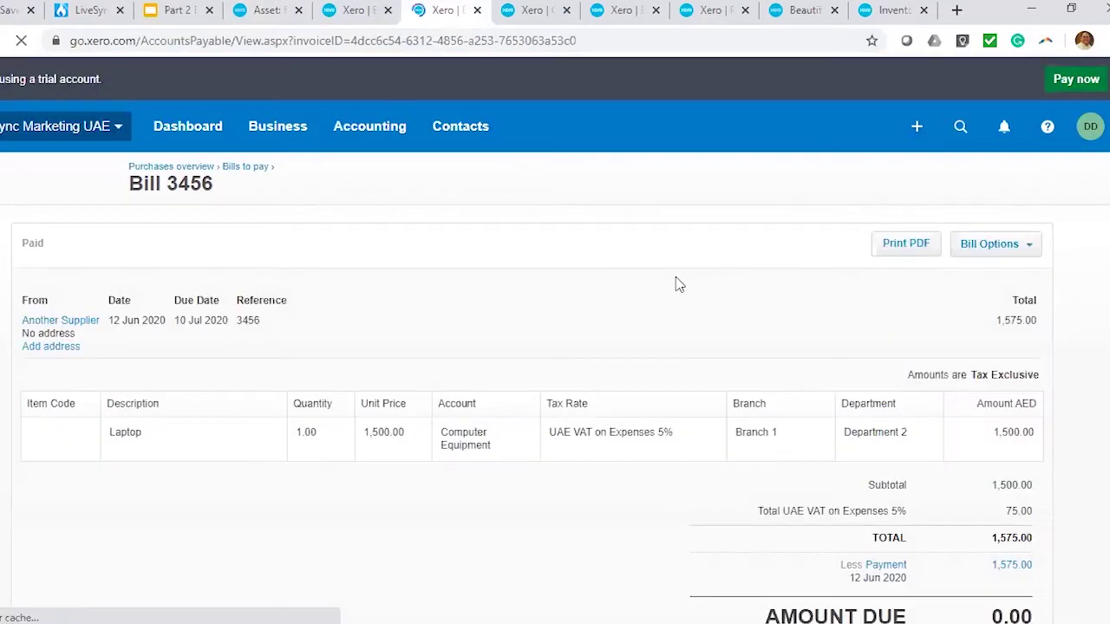
scroll(478, 164, "down", 3)
scroll(538, 333, "up", 2)
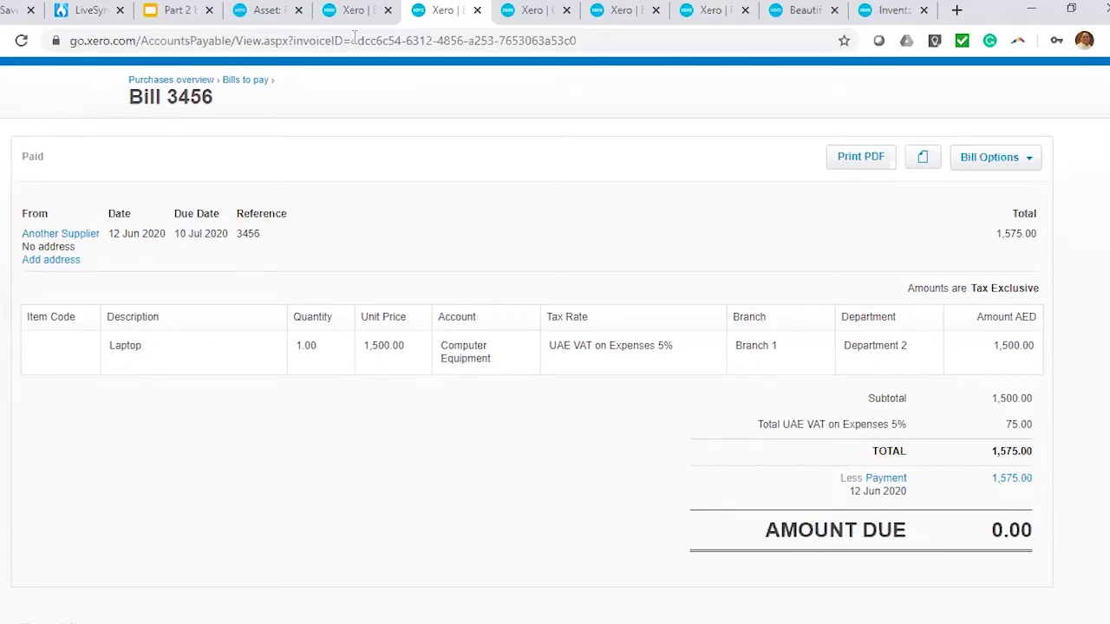
left_click(351, 11)
Step: Return to the edited Laptop asset and register it
left_click(267, 10)
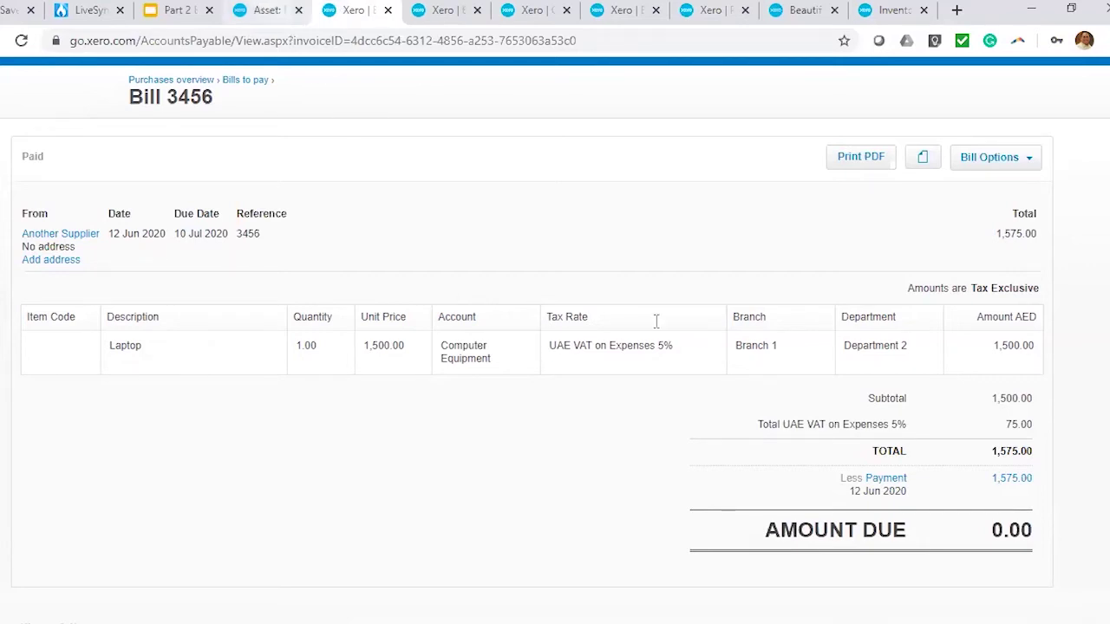
scroll(825, 402, "down", 4)
left_click(835, 416)
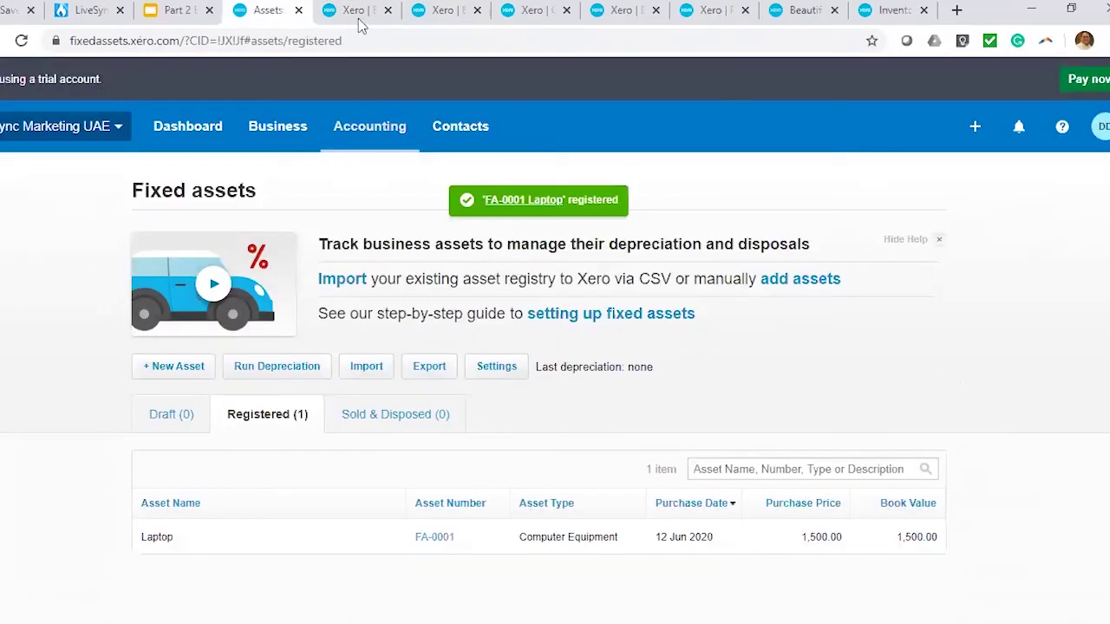
Step: Open the full reports summary from the accounting area in the browser tab holding the newly opened bill
left_click(442, 11)
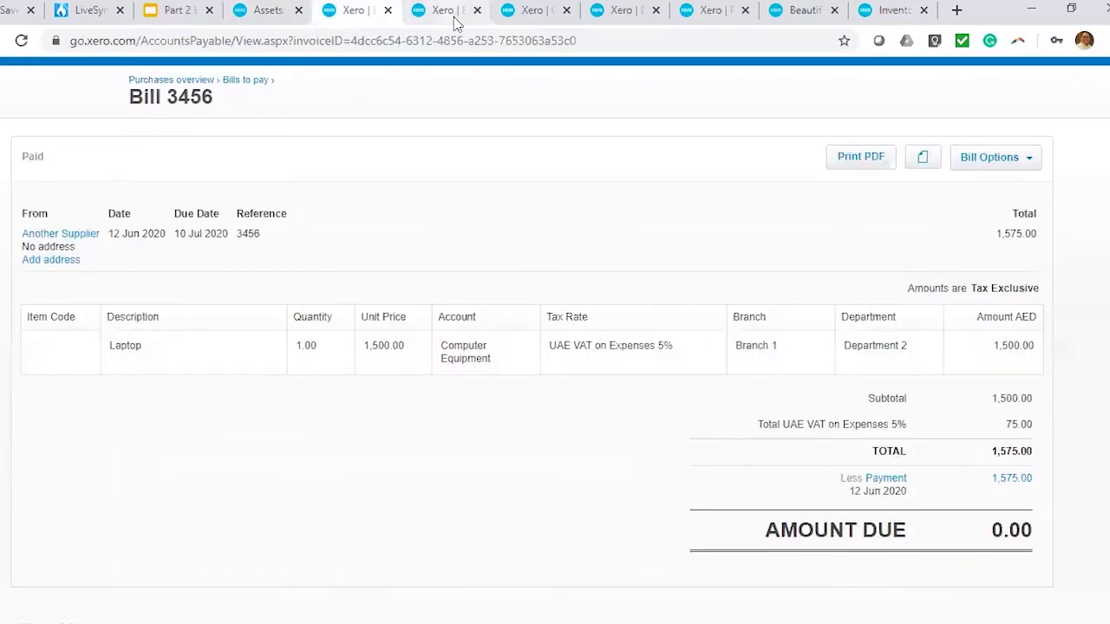
scroll(362, 163, "up", 1)
left_click(369, 128)
scroll(480, 518, "down", 3)
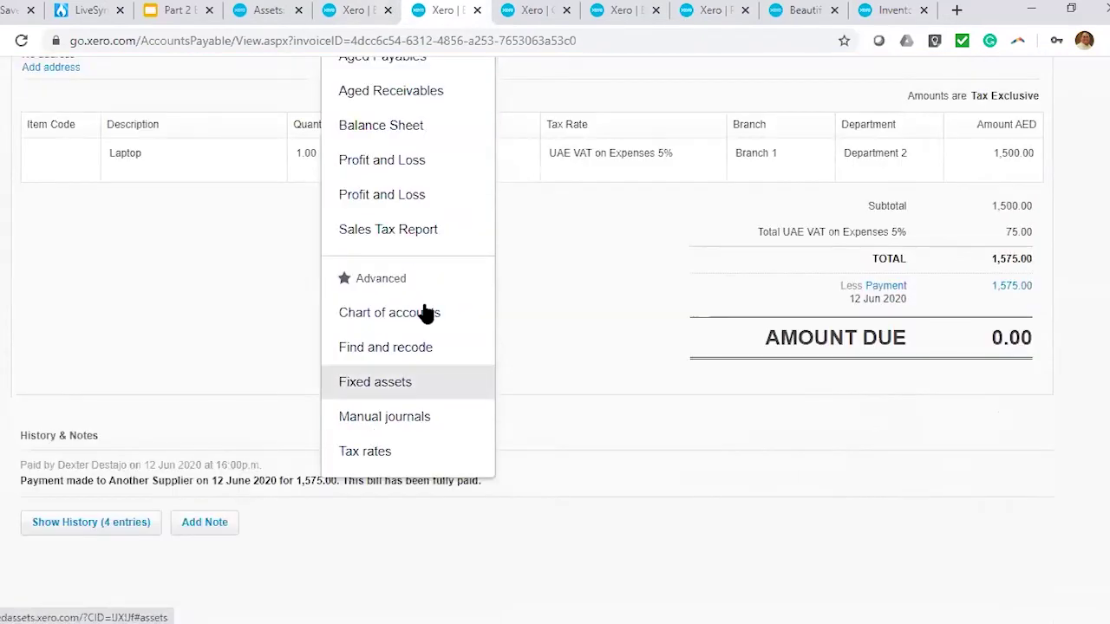
scroll(389, 272, "up", 3)
left_click(397, 201)
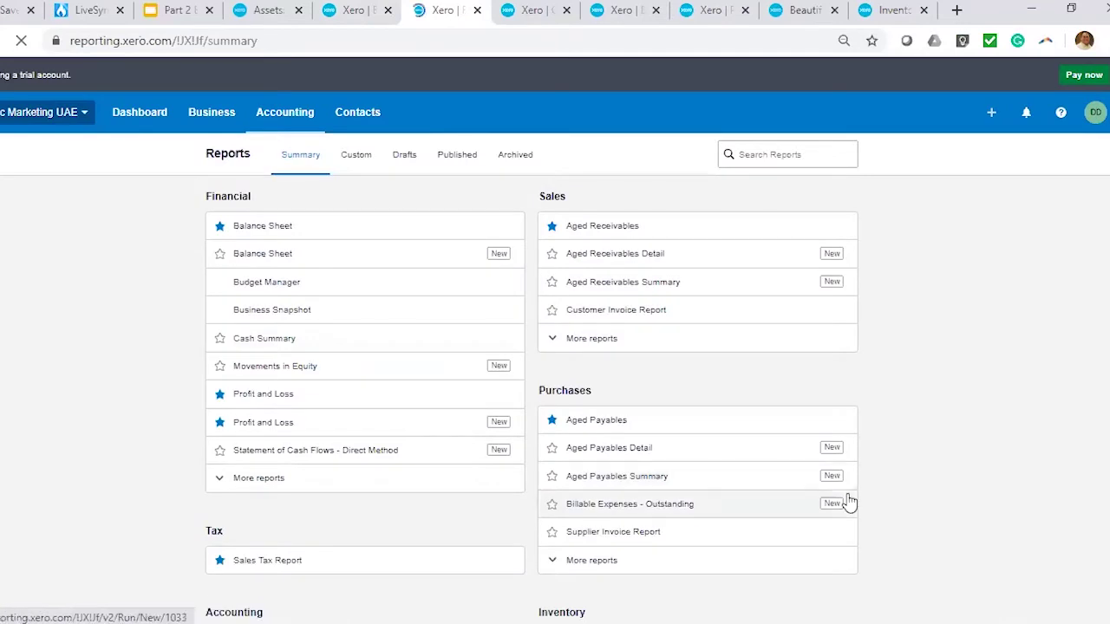
Step: Open the Fixed Asset Reconciliation report and examine the differences between the balance sheet and the asset register
scroll(850, 503, "down", 4)
left_click(252, 518)
scroll(262, 592, "down", 4)
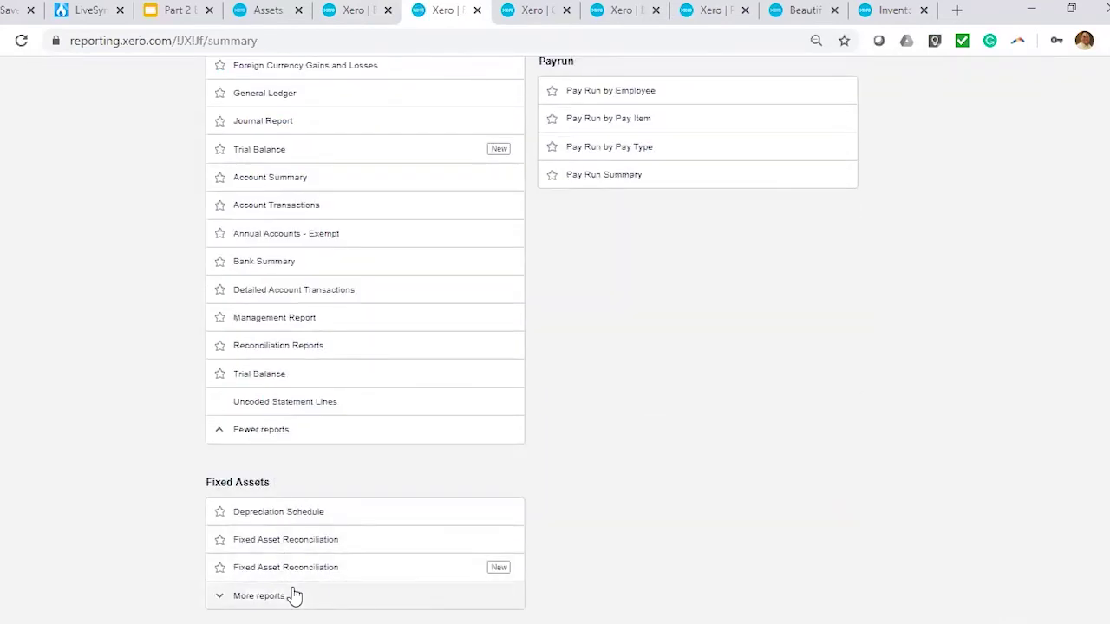
left_click(286, 543)
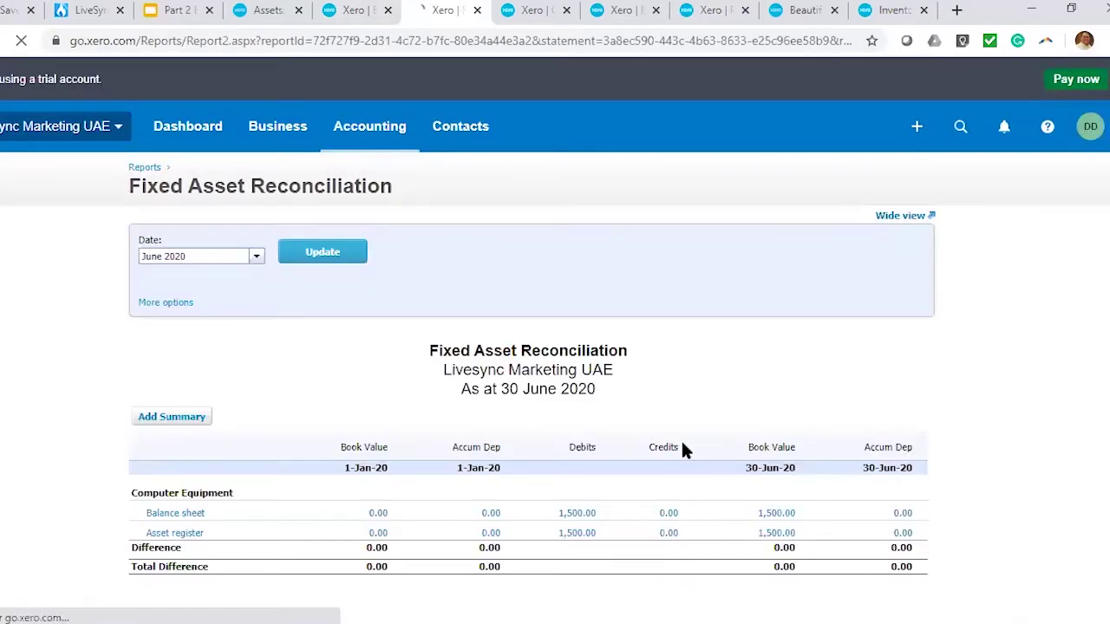
scroll(680, 442, "down", 2)
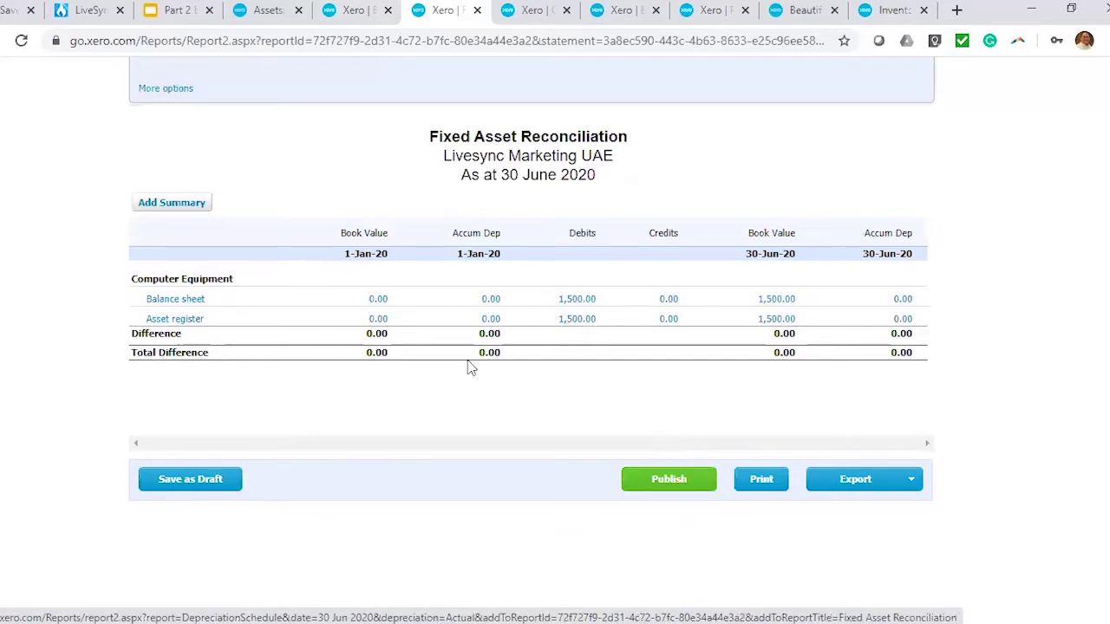
left_click_drag(367, 352, 1017, 355)
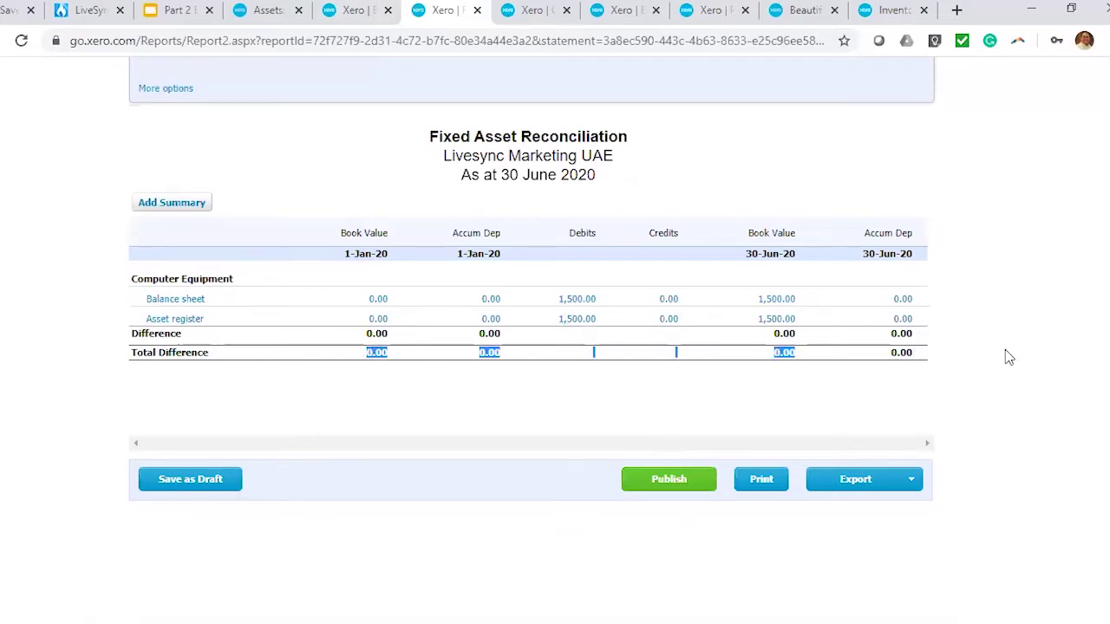
left_click(921, 352)
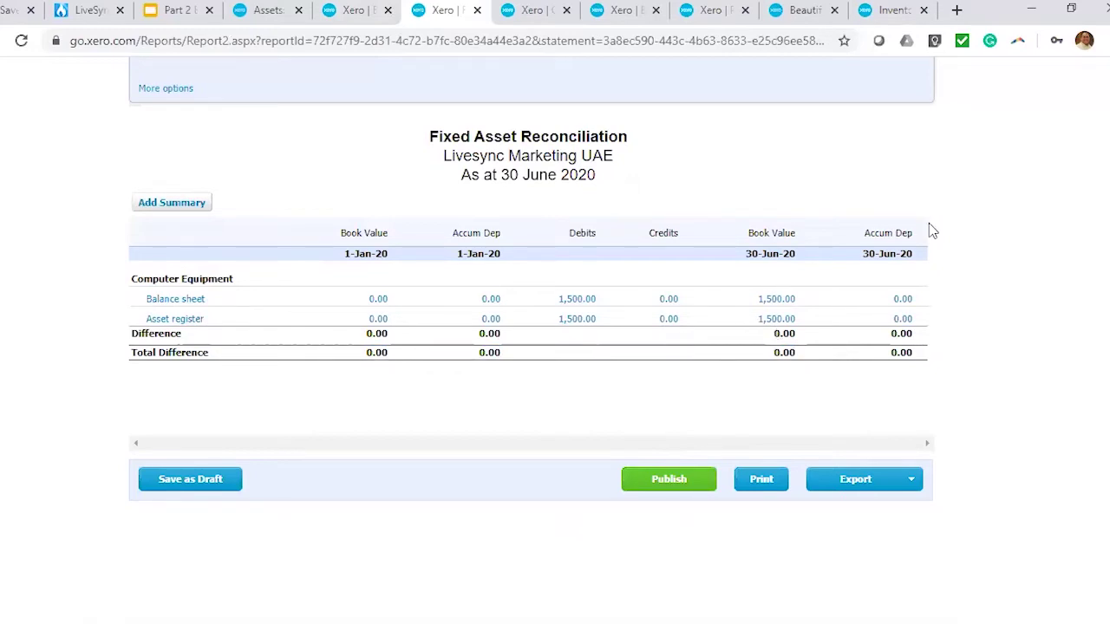
Step: Switch to the balance sheet's browser tab and examine the Computer Equipment balance under fixed assets
key("ctrl+Tab")
left_click(641, 12)
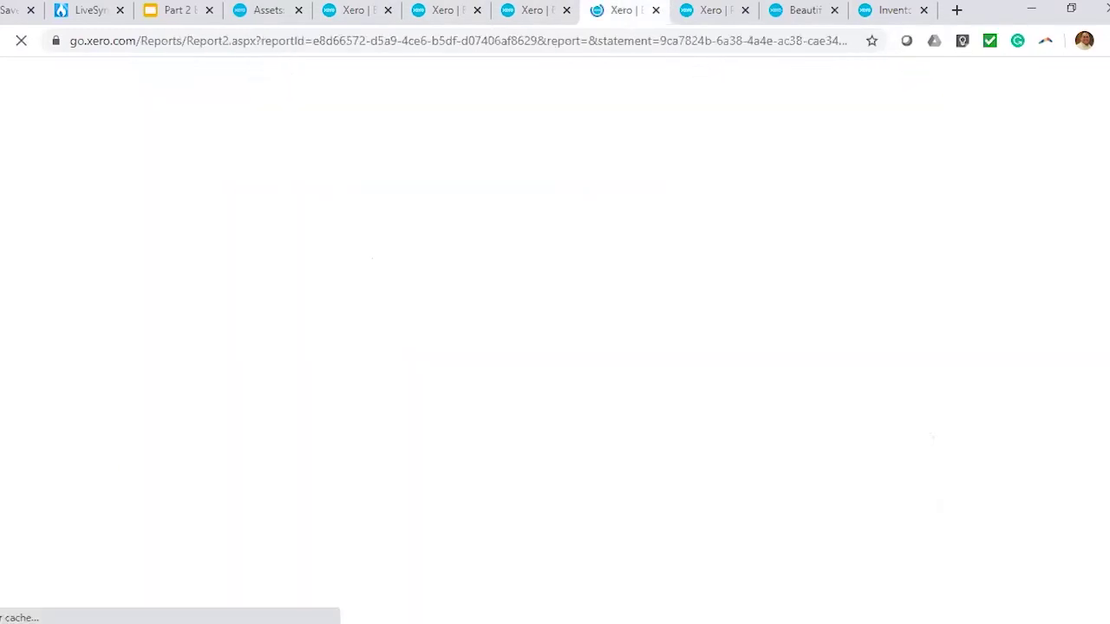
scroll(330, 335, "down", 8)
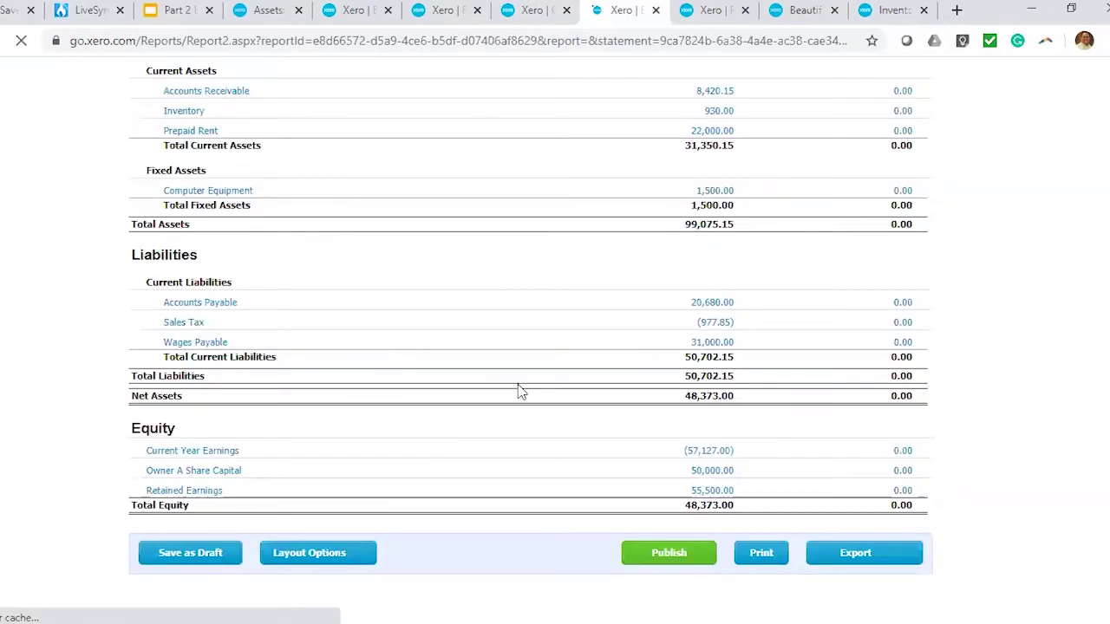
scroll(434, 354, "up", 2)
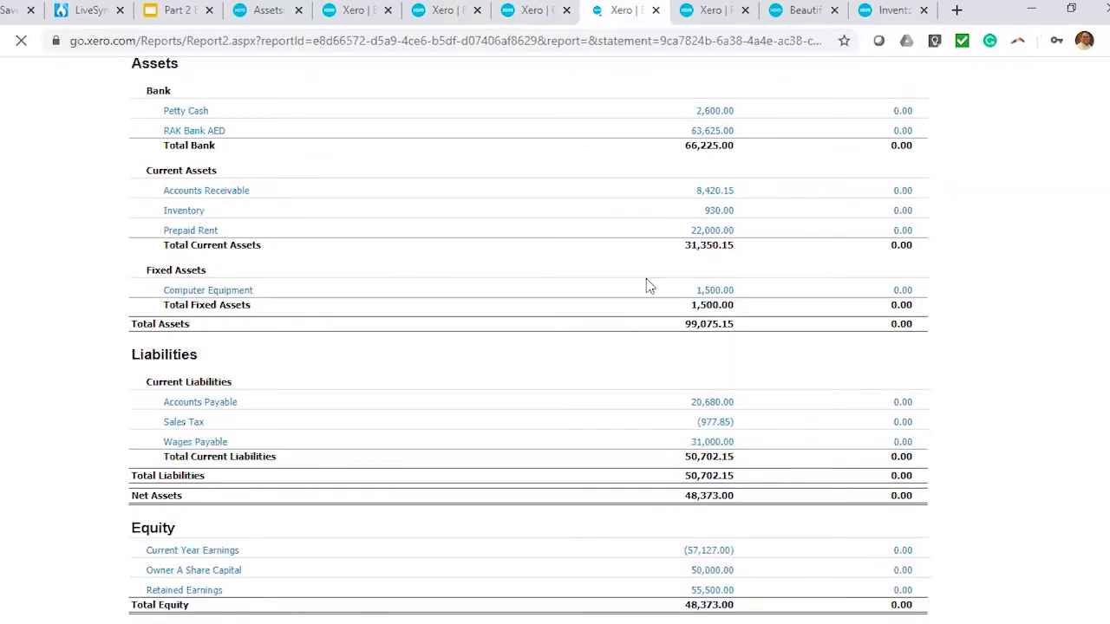
Step: Open the balance sheet's Computer Equipment transactions in a new browser tab and examine the laptop entry
right_click(719, 293)
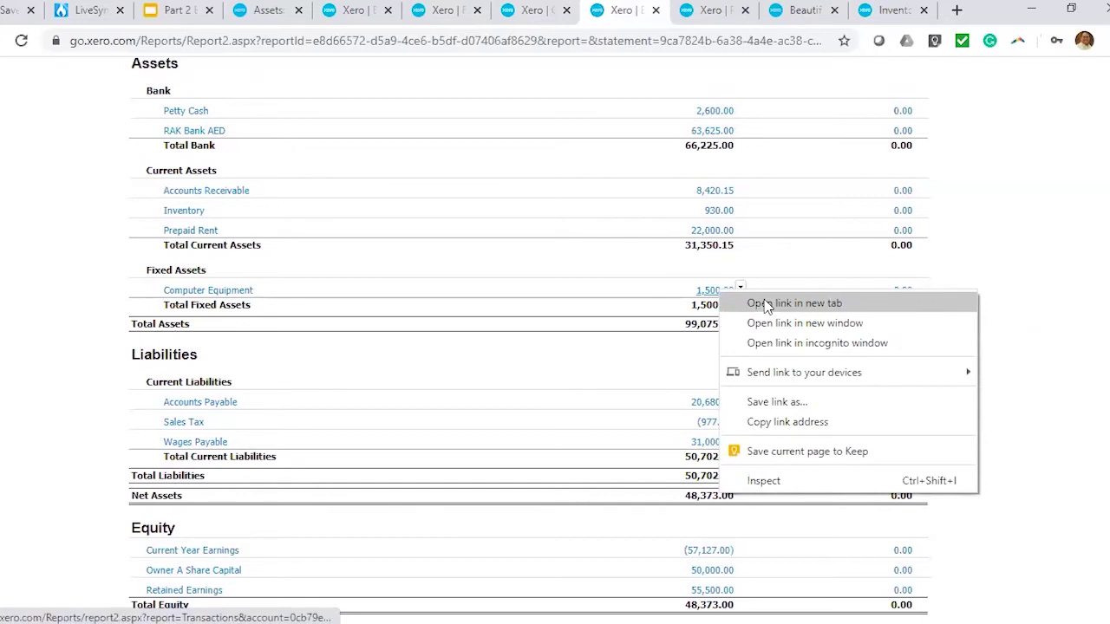
left_click(767, 304)
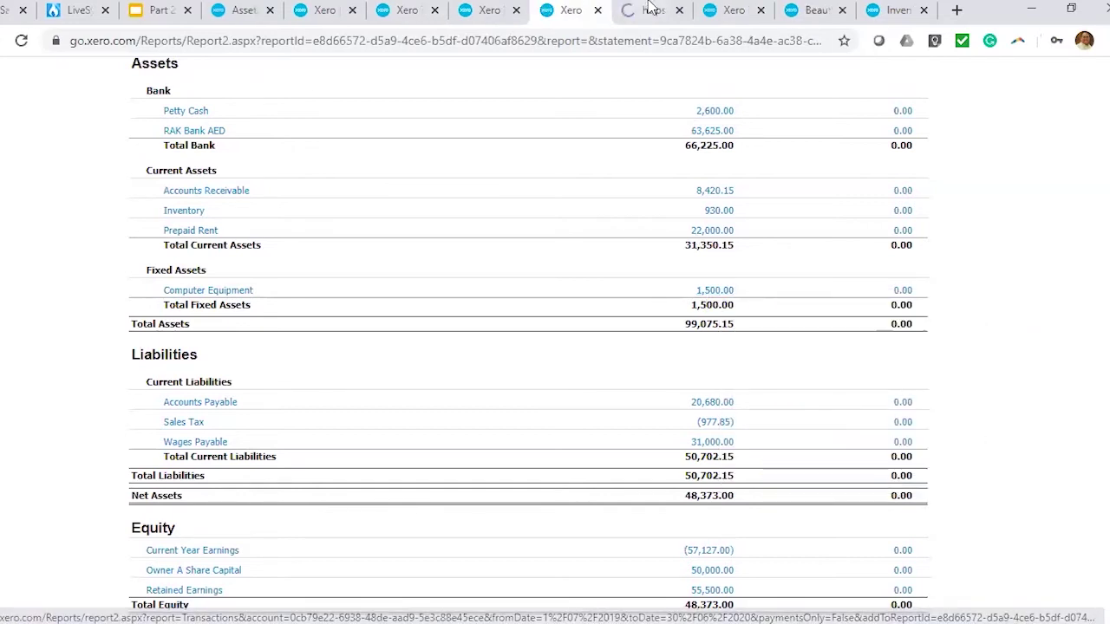
key("ctrl+Tab")
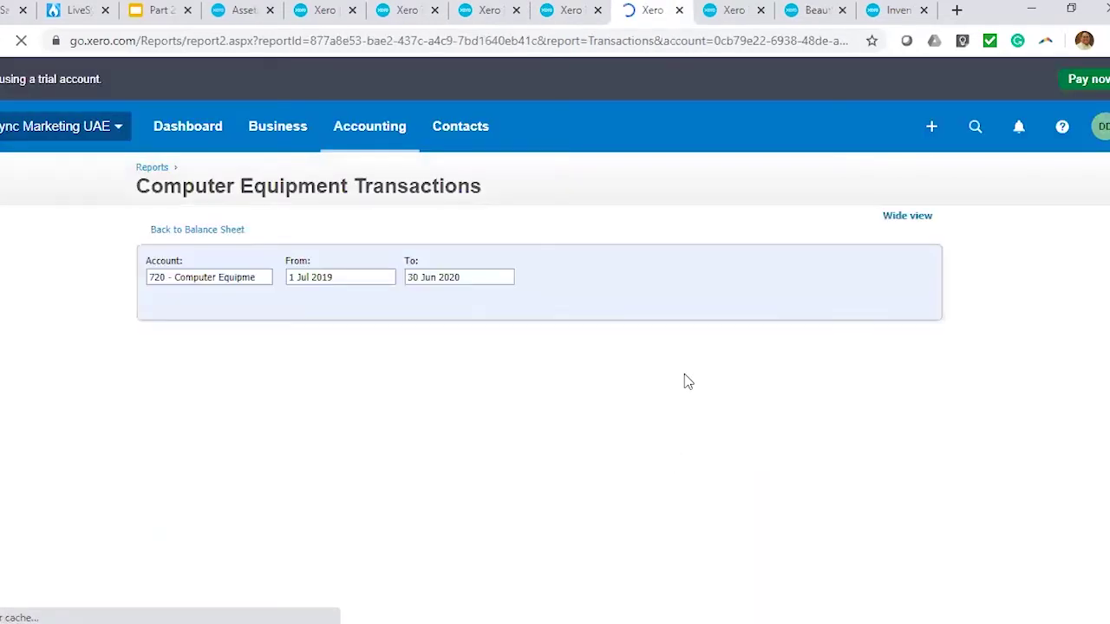
scroll(763, 347, "down", 3)
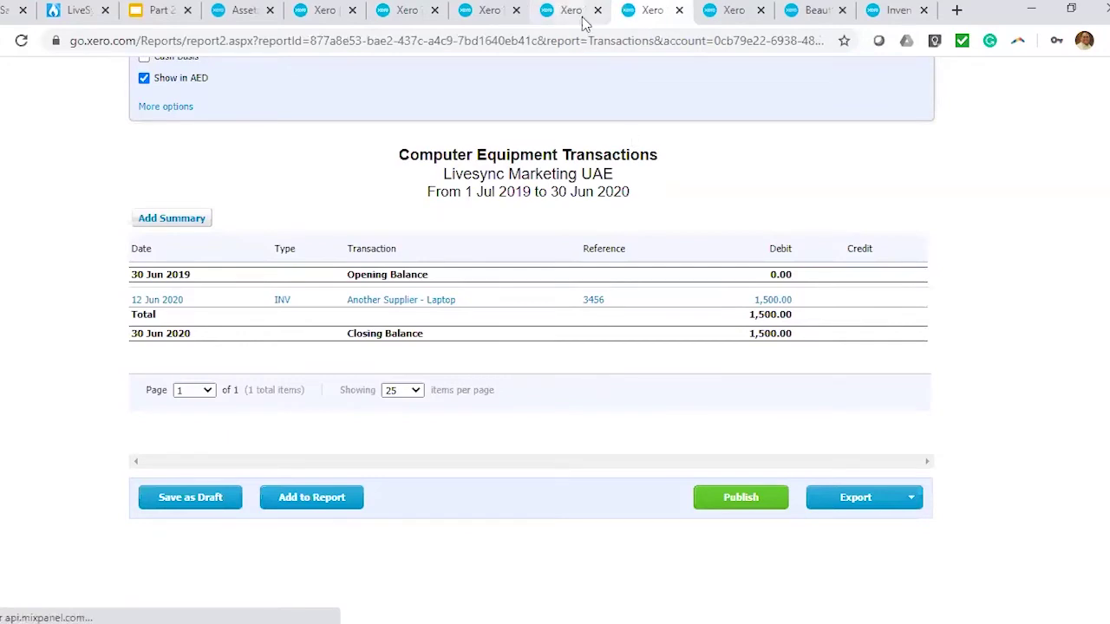
Step: Compare the registered assets list in the fixed assets browser tab with the Fixed Asset Reconciliation report
left_click(243, 12)
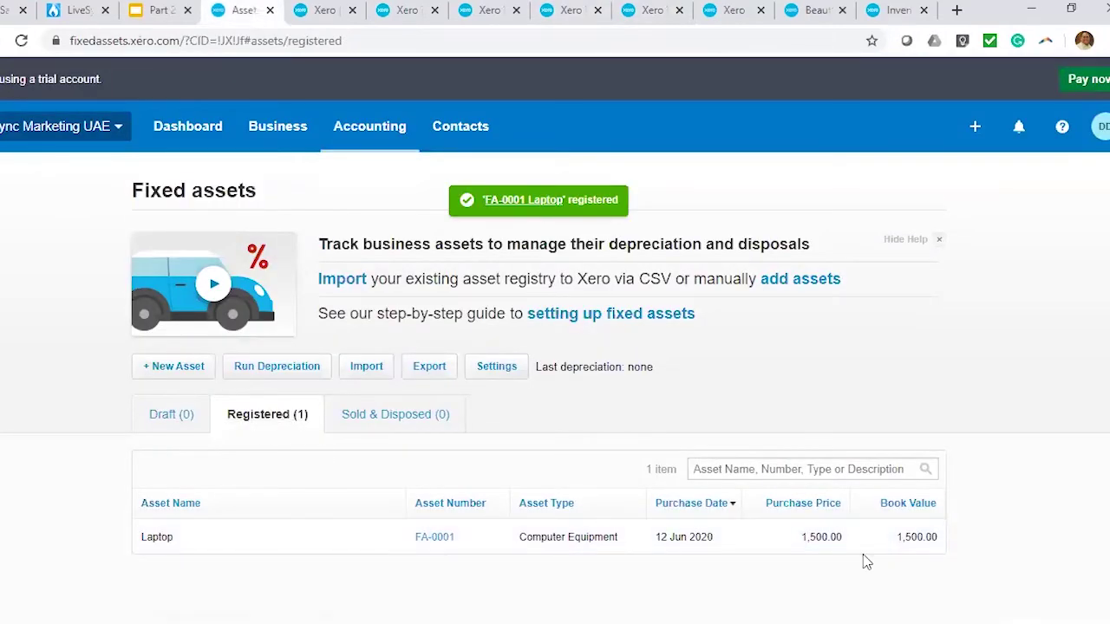
left_click(396, 12)
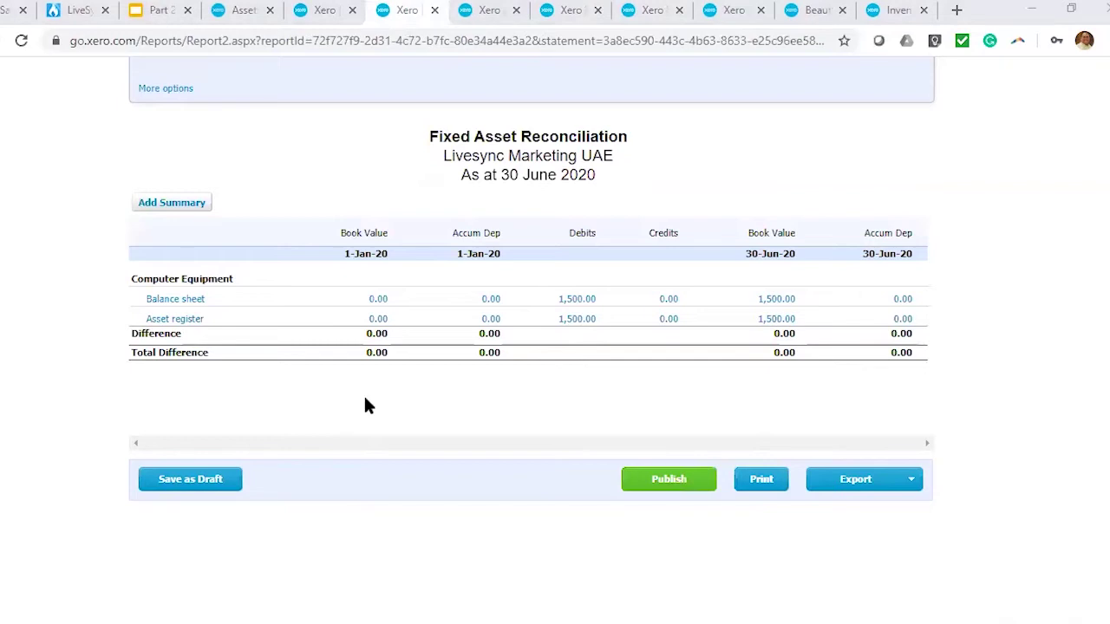
scroll(389, 413, "up", 3)
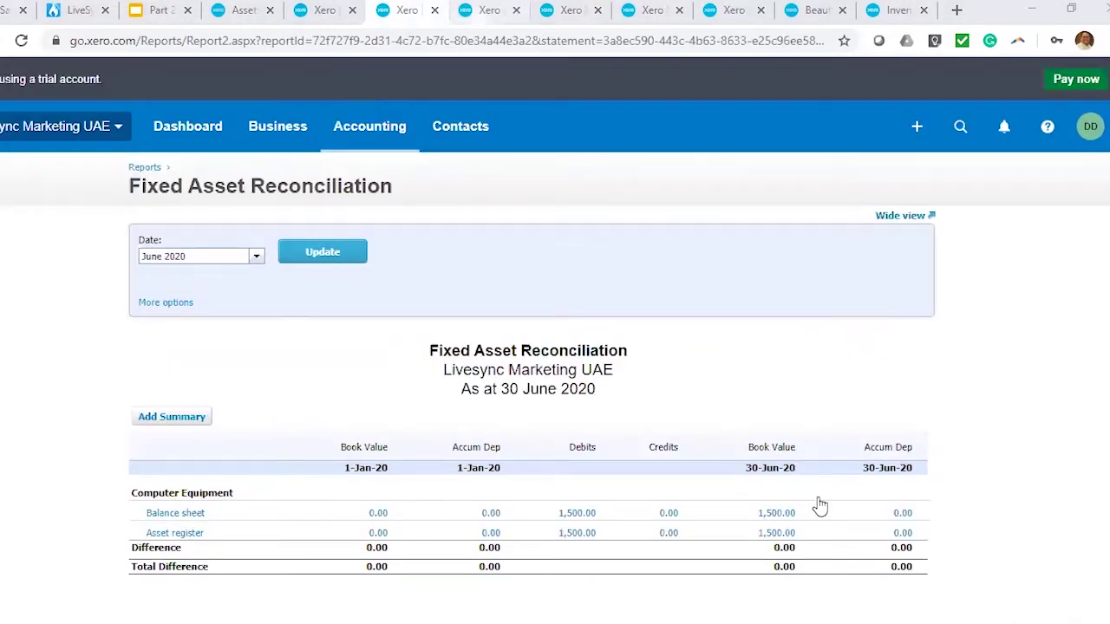
Step: Start a new bill in the chart of accounts browser tab, from the new contact Max Mobile with reference 12356
key("ctrl+Tab")
scroll(842, 164, "up", 10)
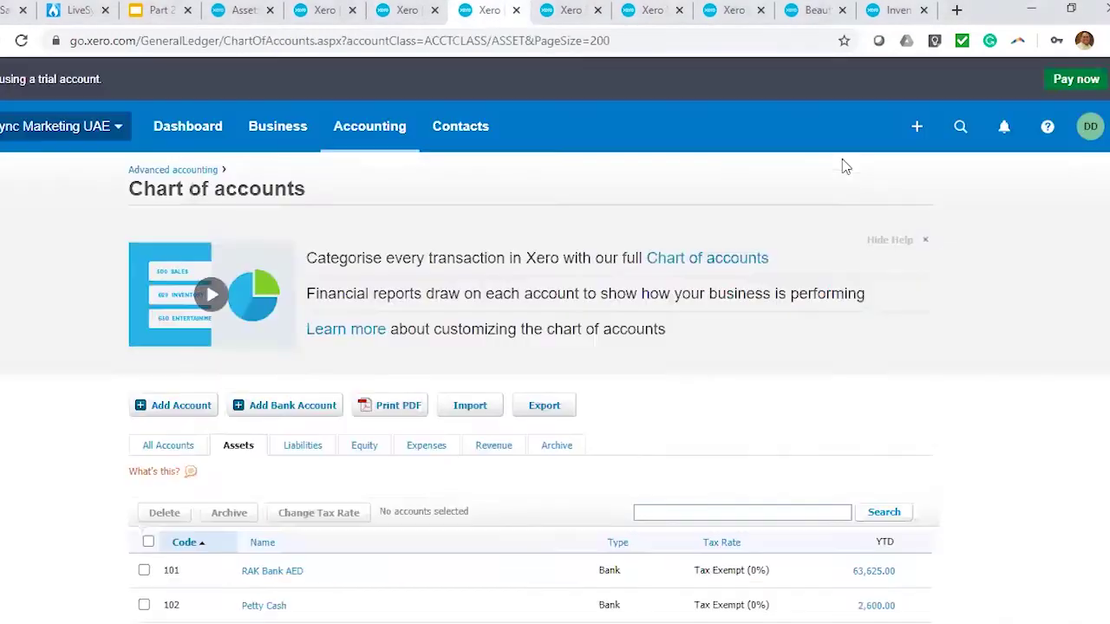
left_click(919, 130)
left_click(820, 254)
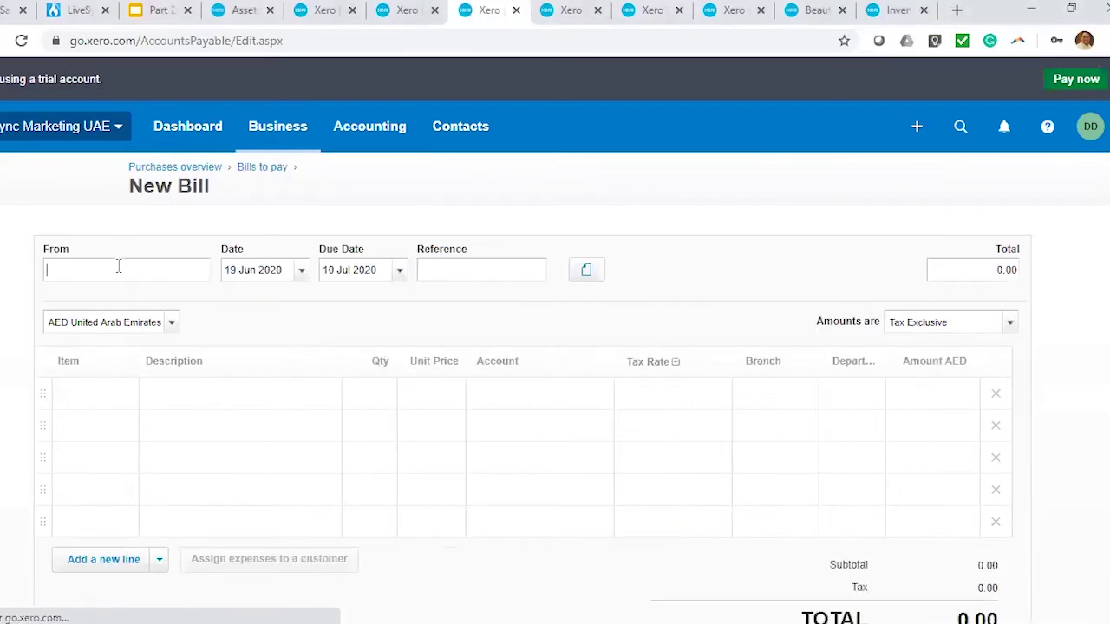
type("Max Mo")
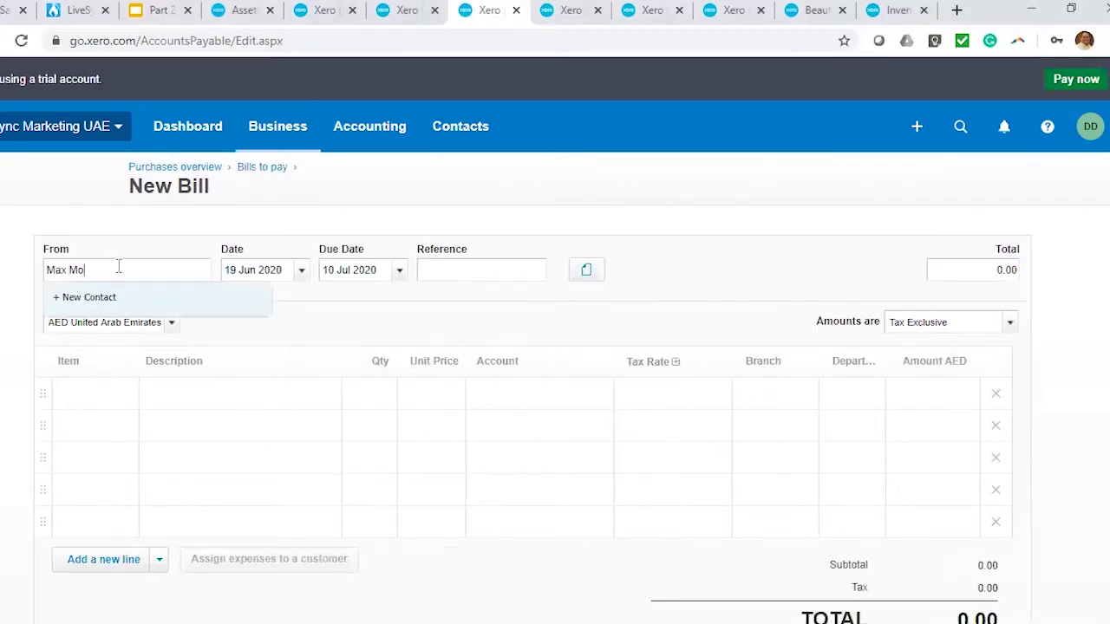
type("bile")
key("Tab")
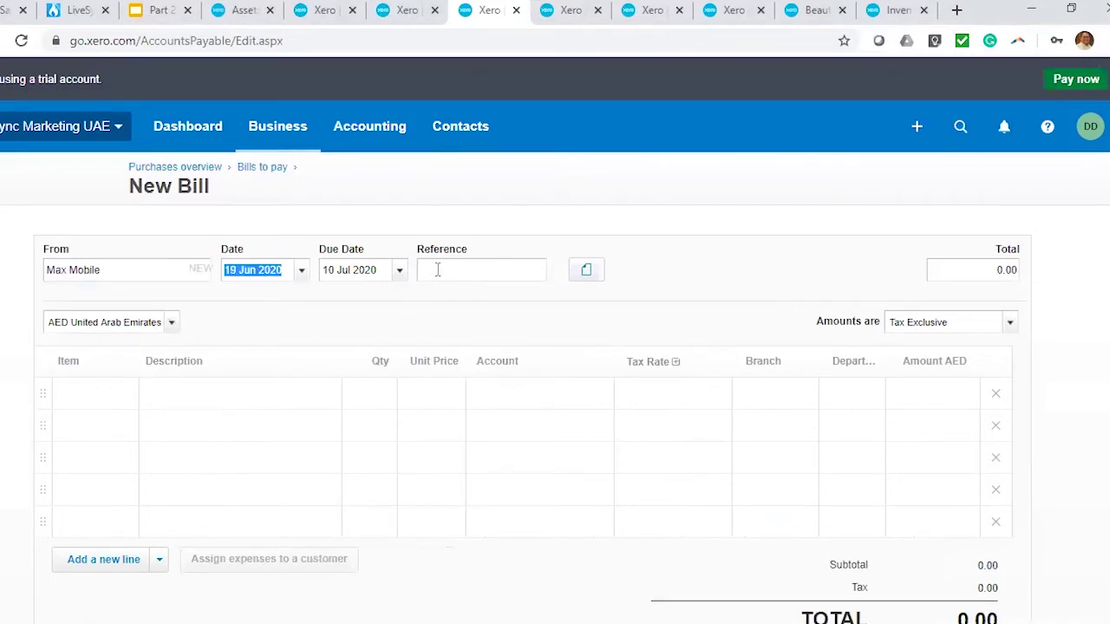
left_click(439, 281)
type("12356")
Step: Fill in the first bill line with description "1. Mobile Phone", quantity 1 and unit price 1,700
left_click(260, 416)
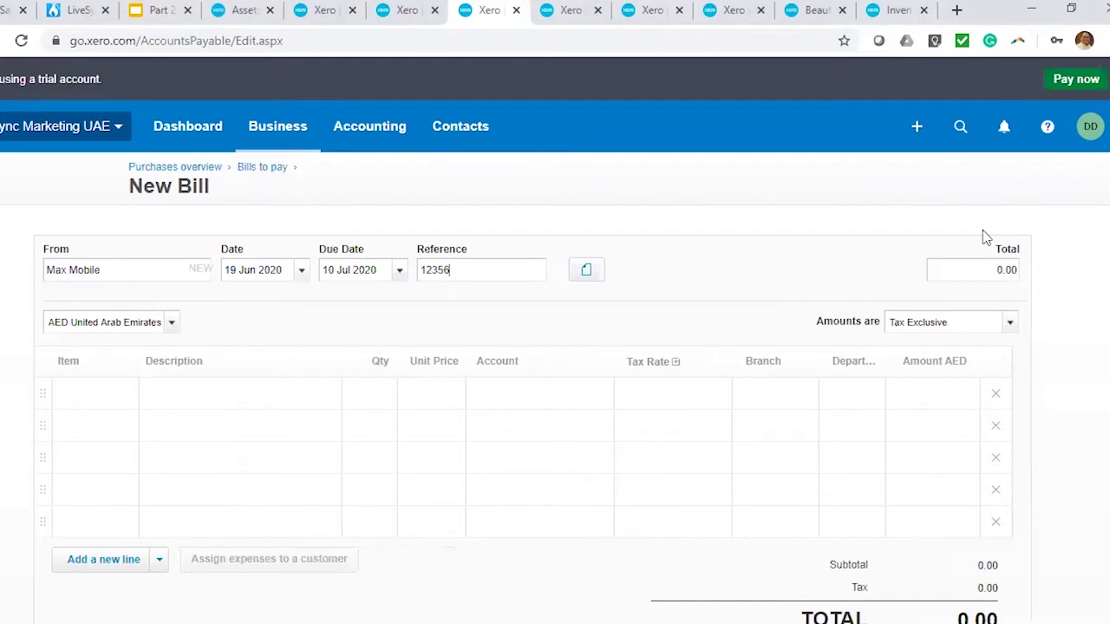
type("1. Mobile Phone")
left_click(378, 391)
type("1")
left_click(433, 396)
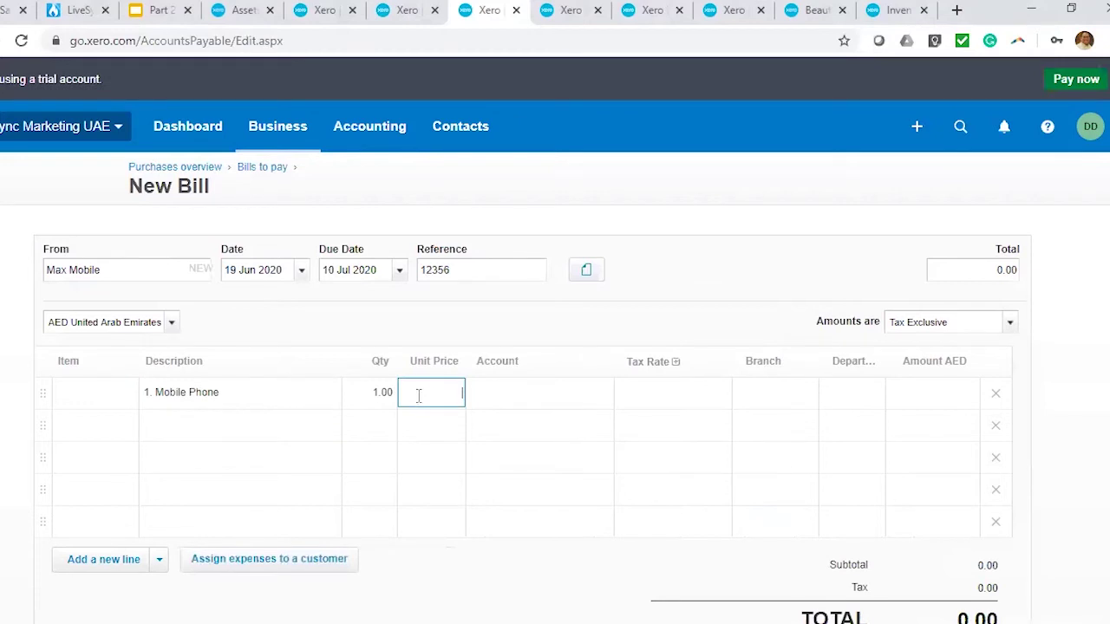
type("1,700")
Step: Assign the mobile phone line to account 720 - Computer Equipment, Branch 1 and Department 1
left_click(548, 394)
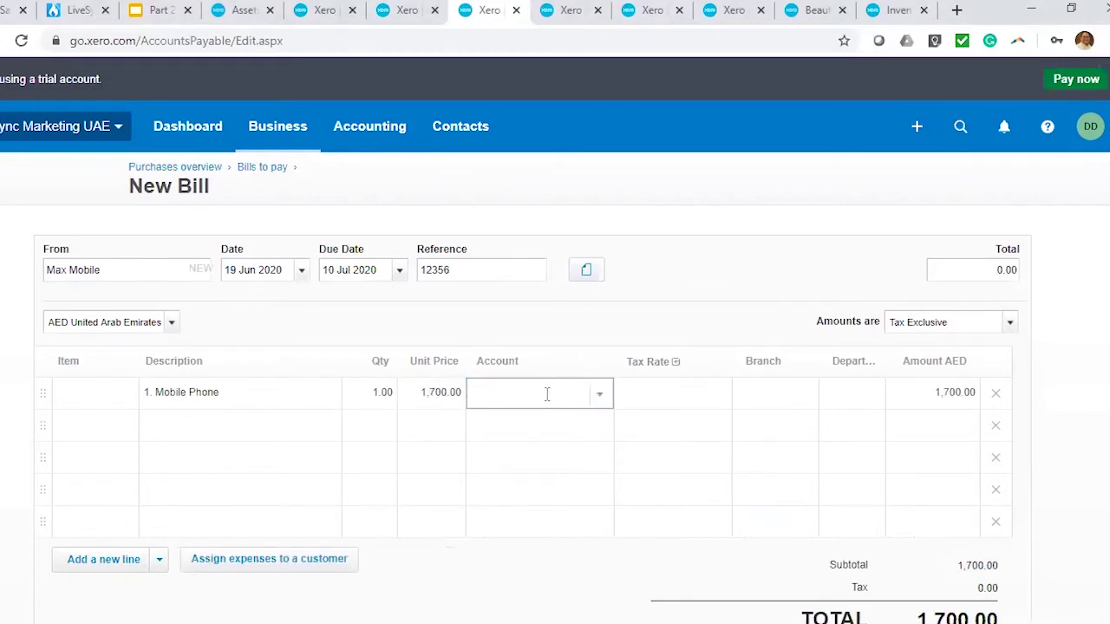
type("com")
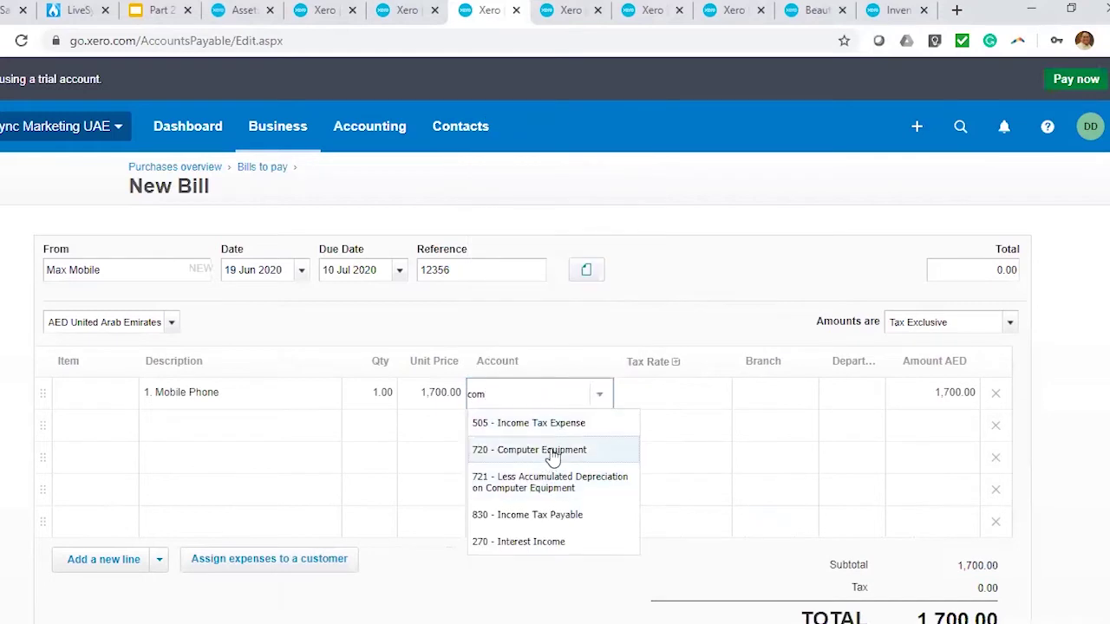
left_click(555, 453)
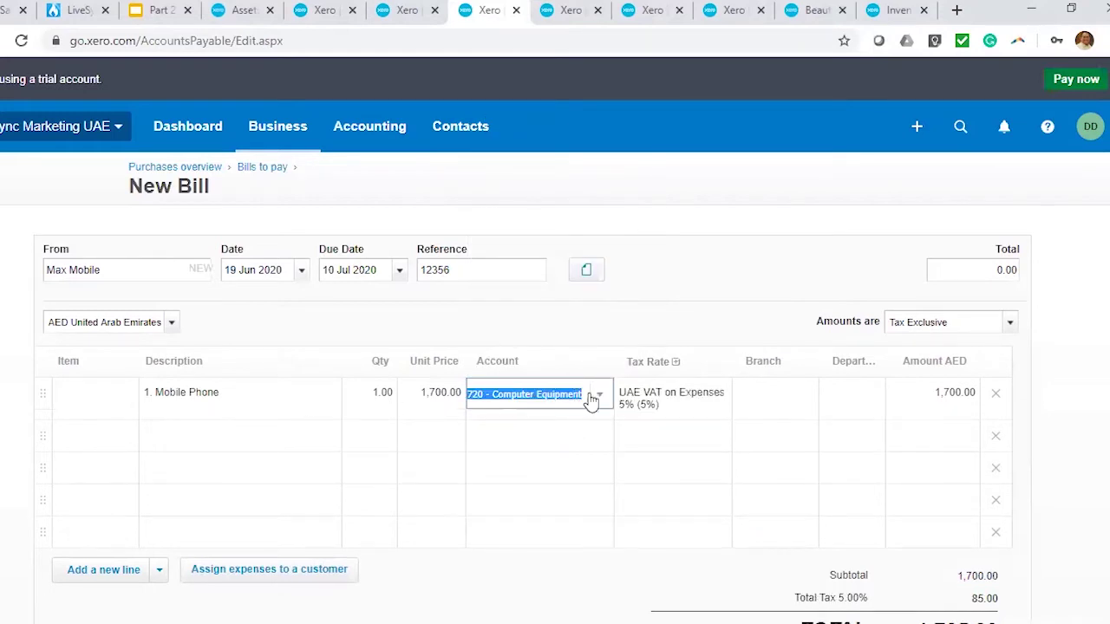
left_click(698, 401)
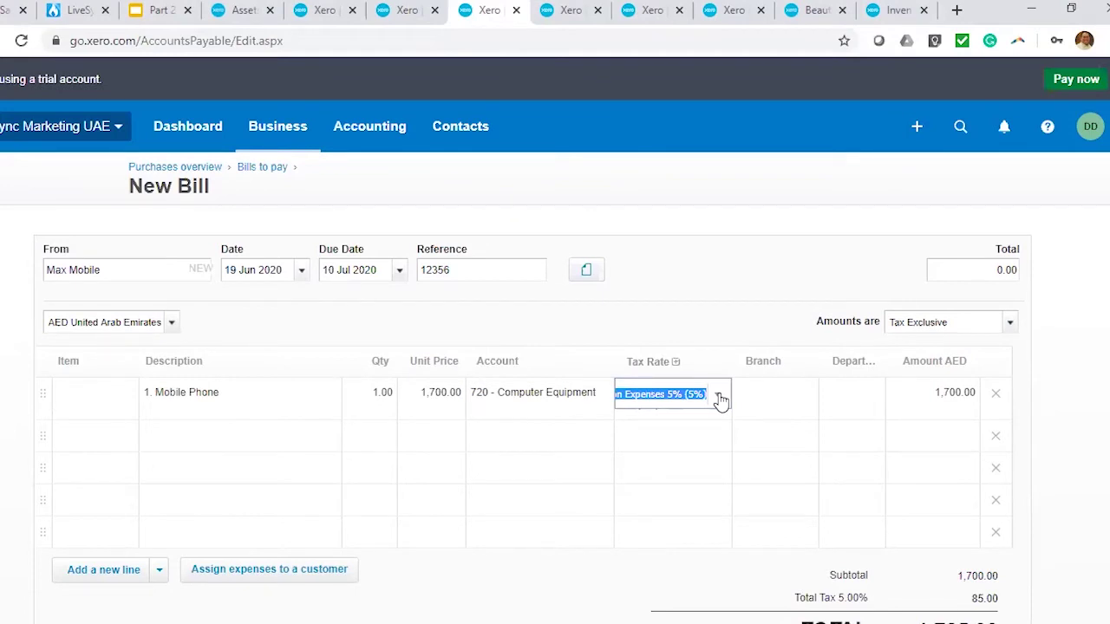
left_click(802, 402)
left_click(791, 471)
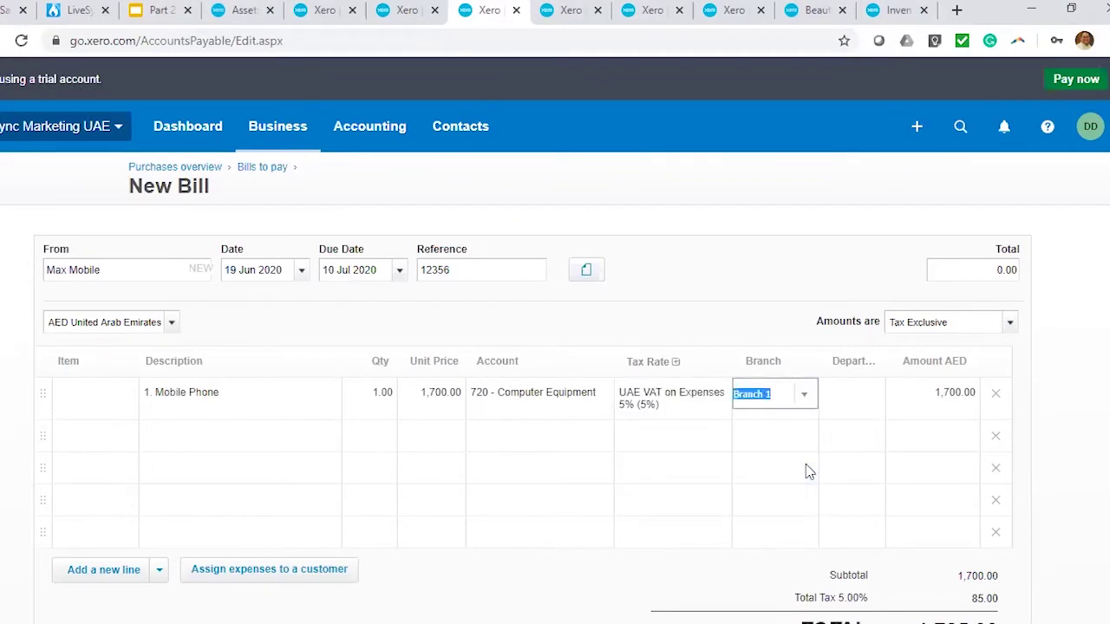
left_click(875, 396)
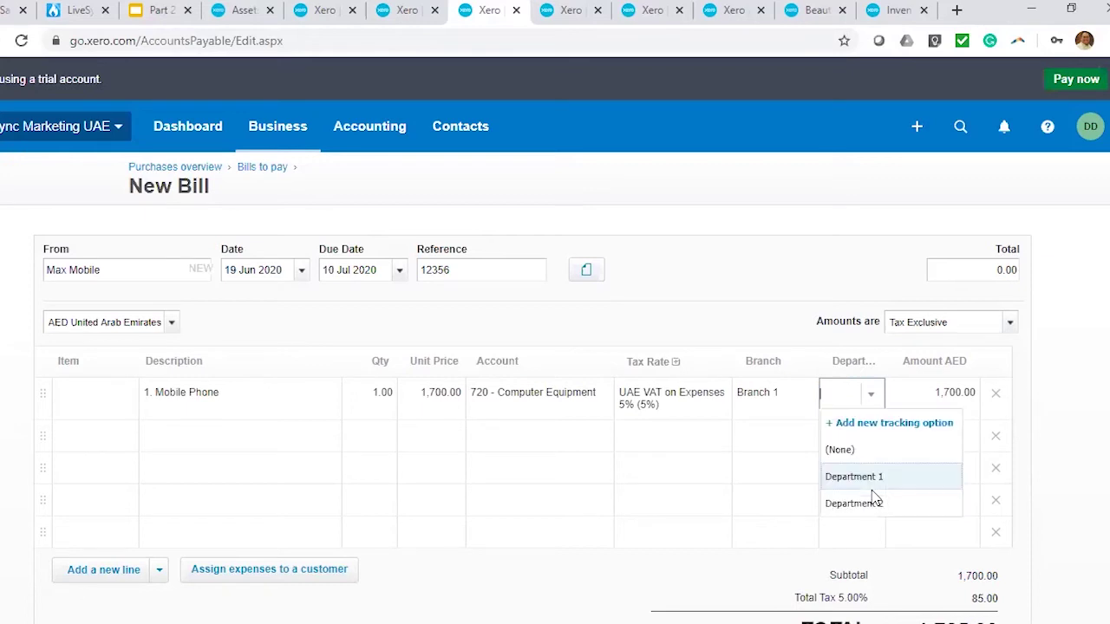
left_click(874, 478)
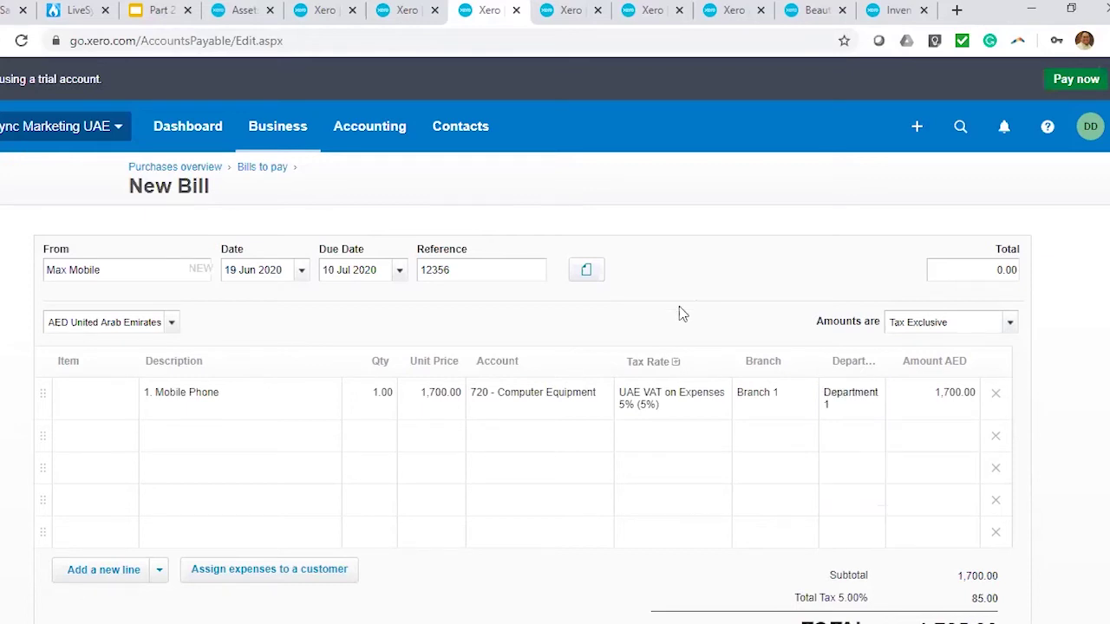
Step: Approve the Max Mobile bill and open the draft assets list in the fixed assets browser tab
left_click(259, 447)
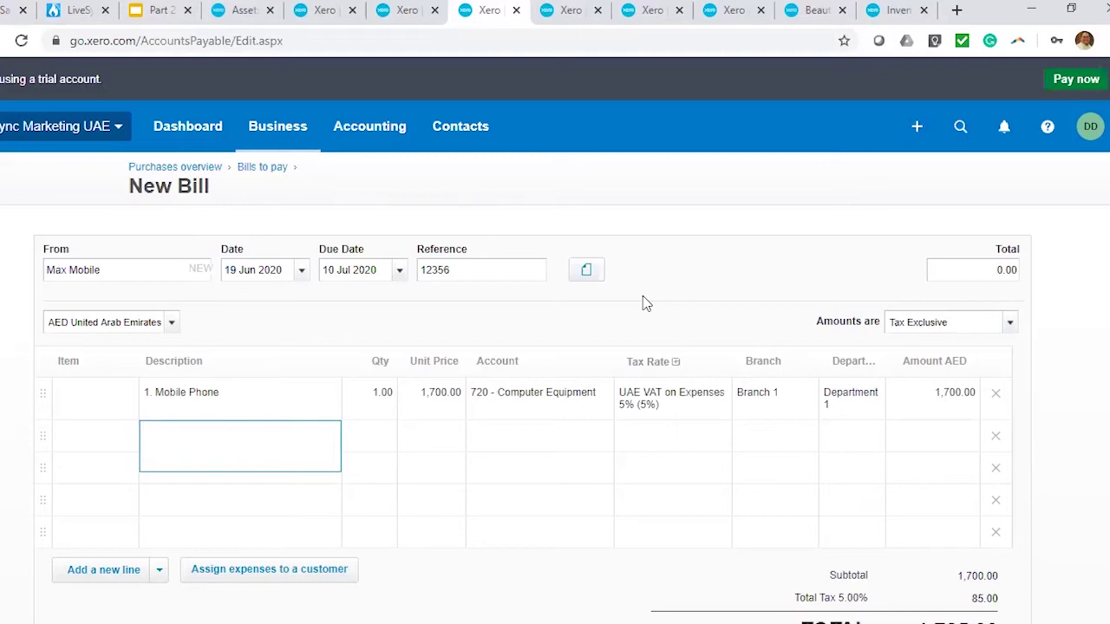
scroll(726, 260, "down", 3)
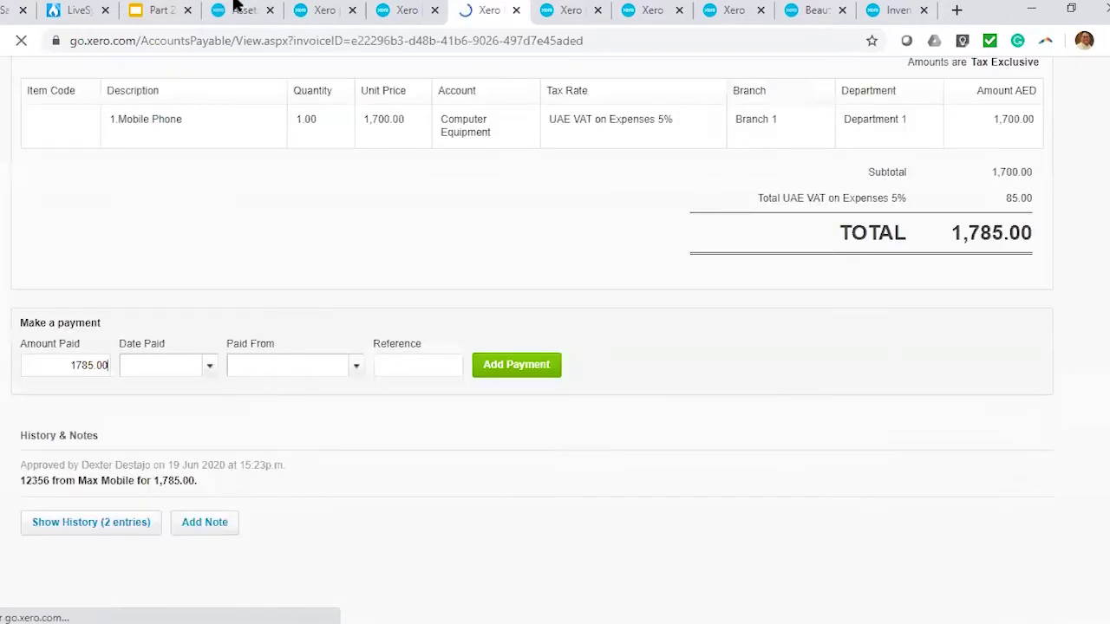
left_click(244, 11)
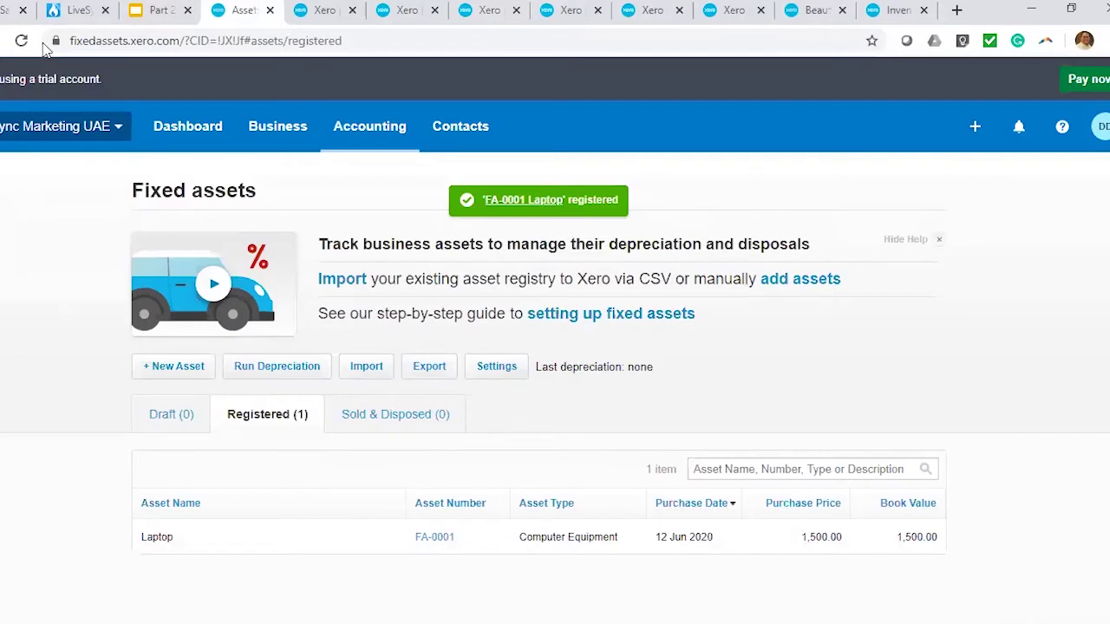
left_click(166, 425)
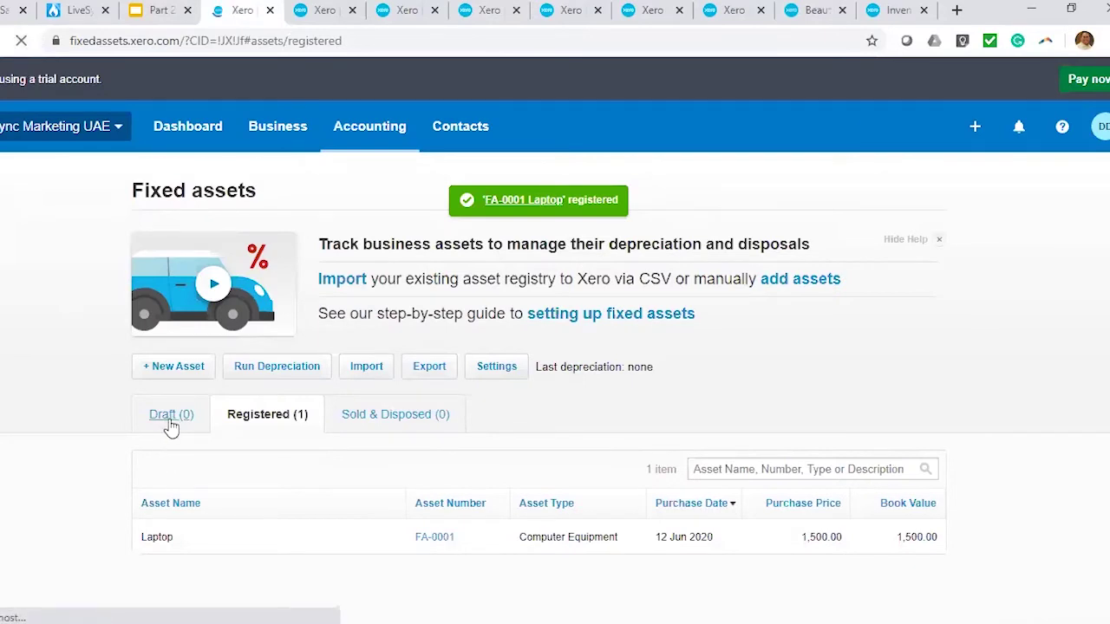
Step: Return to the approved bill's browser tab and start another bill from the new contact Furniture Dubai with reference 5623
left_click(416, 11)
key("ctrl+Tab")
left_click(916, 126)
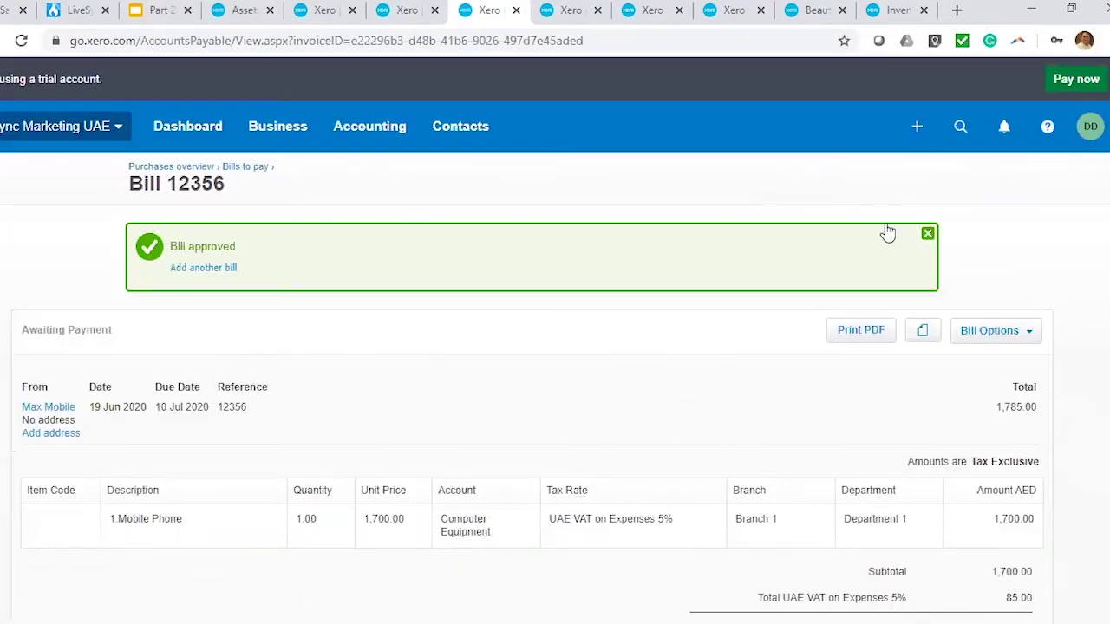
left_click(833, 250)
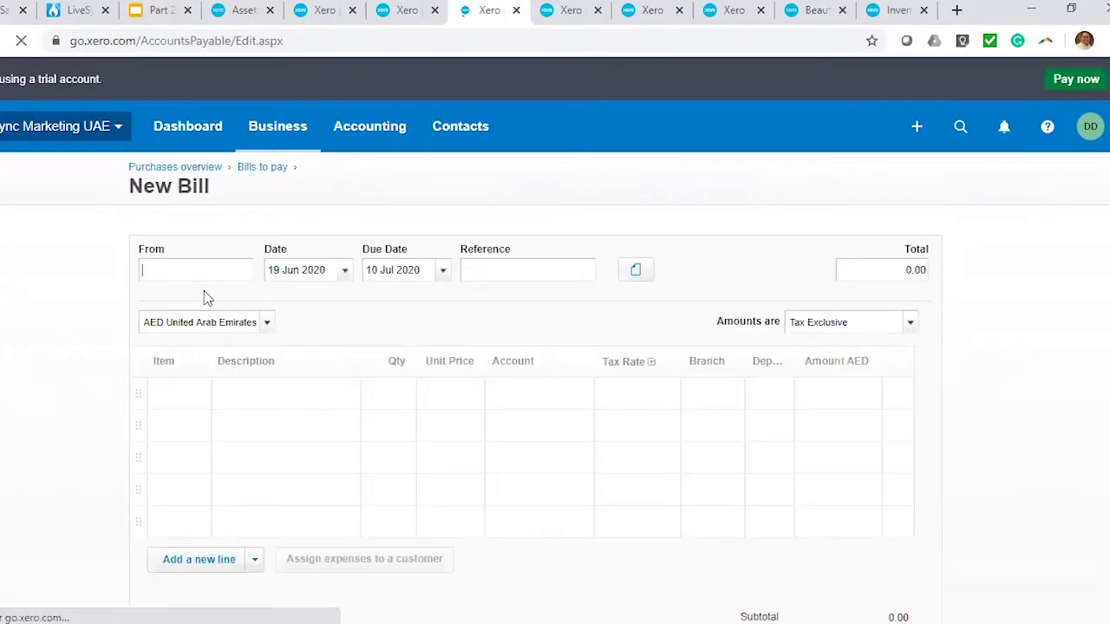
type("F")
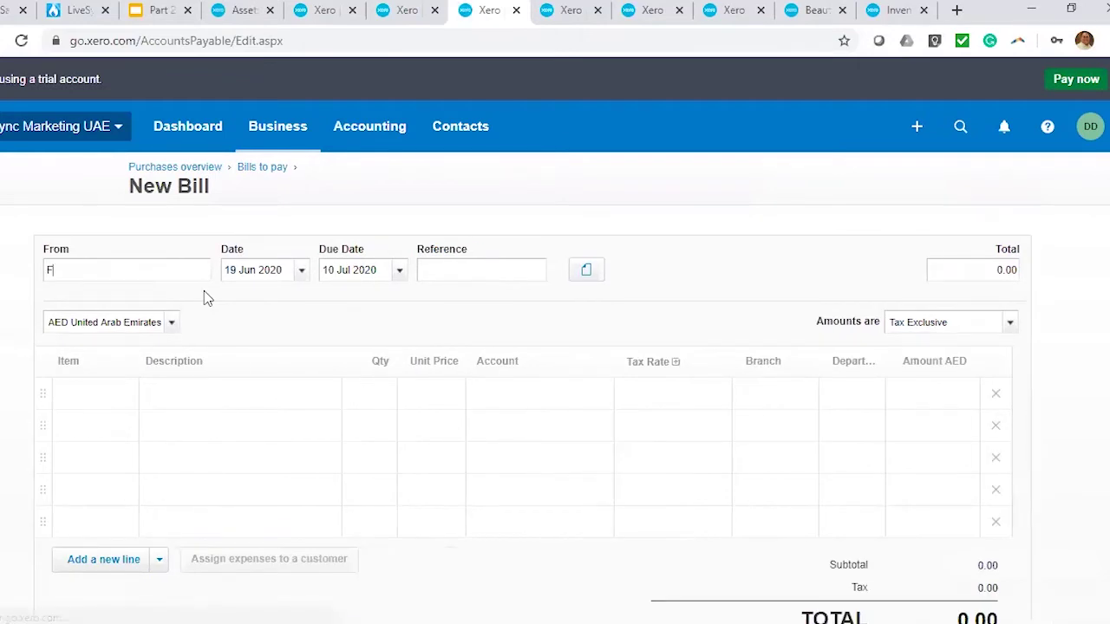
type("urniture Dubai")
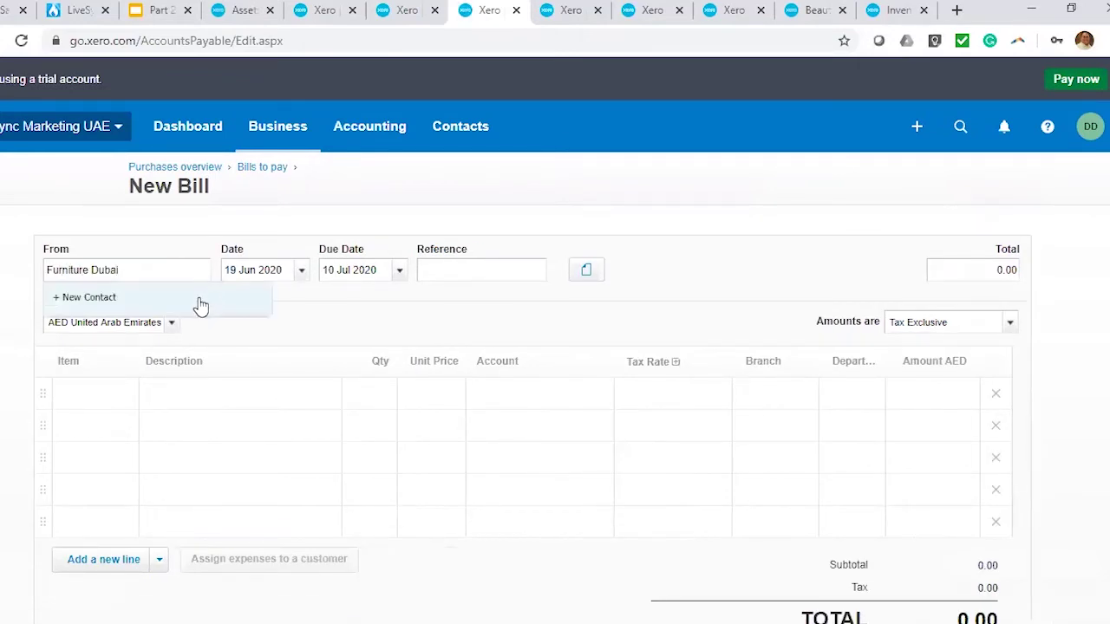
key("Tab")
left_click(457, 272)
type("5623")
Step: Fill in the first bill line with description "Office Furniture", unit price 3,000 and account 730 - Furniture & Fixture
left_click(264, 393)
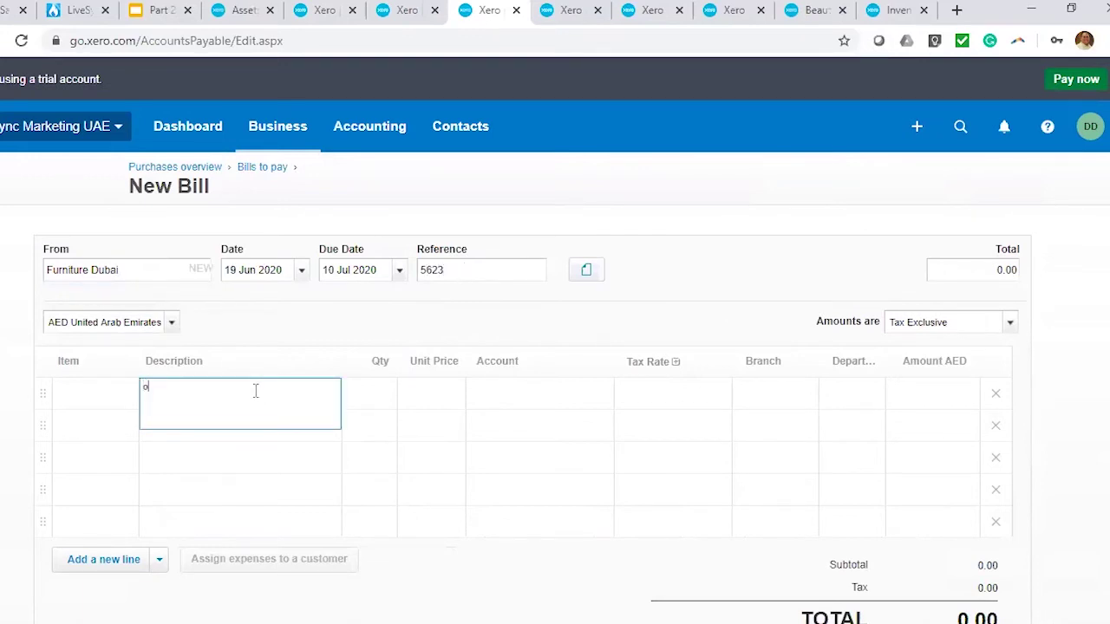
type("office Furniture")
left_click(438, 397)
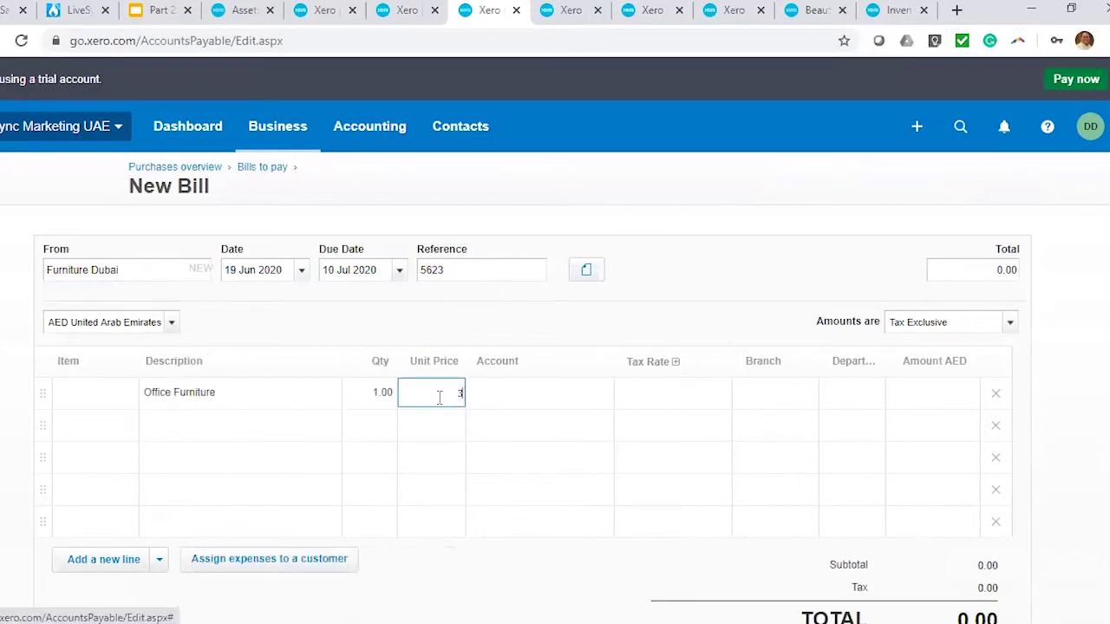
type("000")
left_click(518, 393)
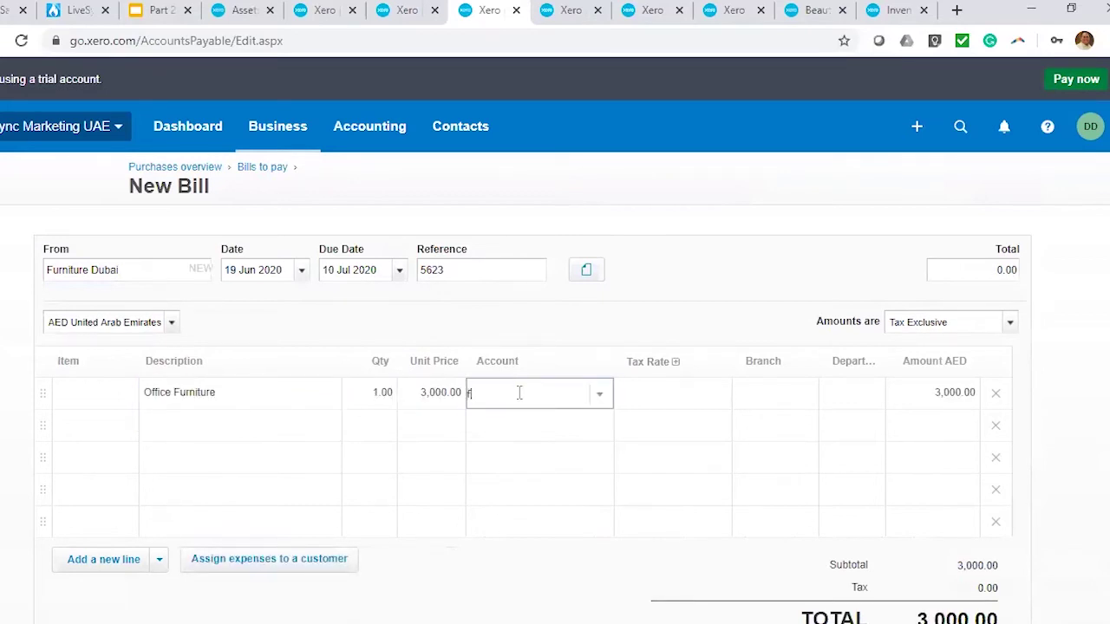
type("fu")
left_click(515, 422)
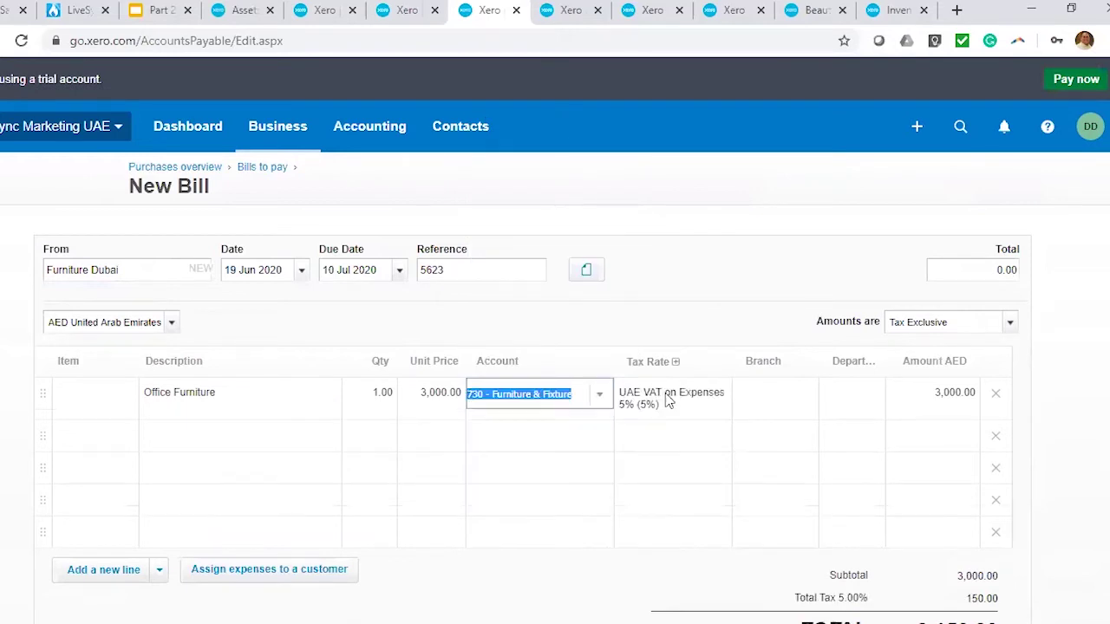
Step: Assign the office furniture line to Branch 1 and Department 1
left_click(797, 401)
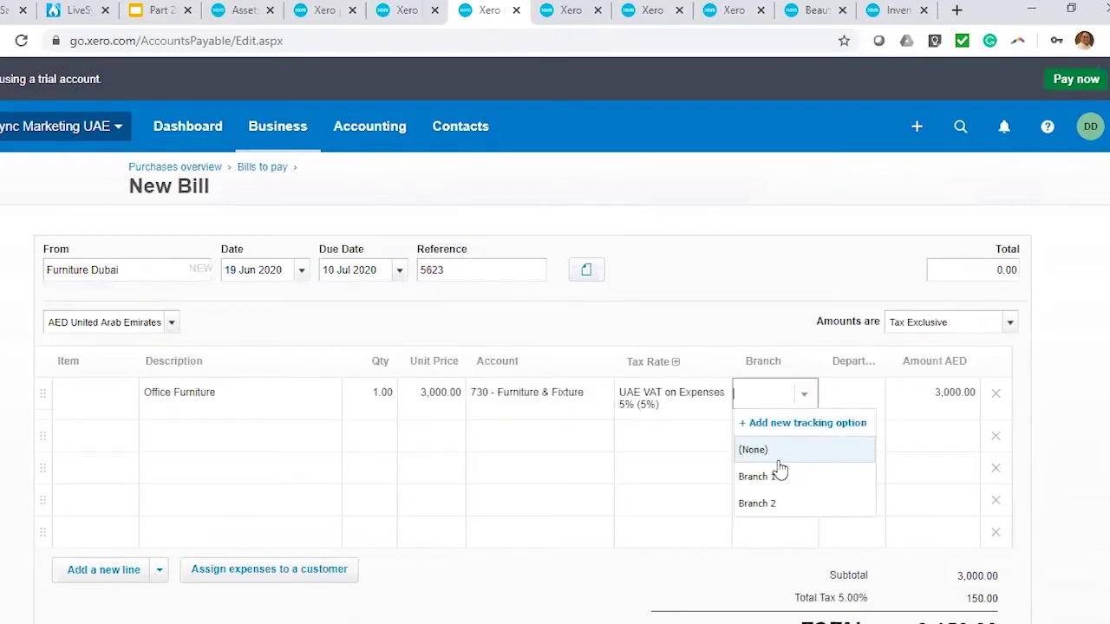
left_click(810, 476)
left_click(845, 395)
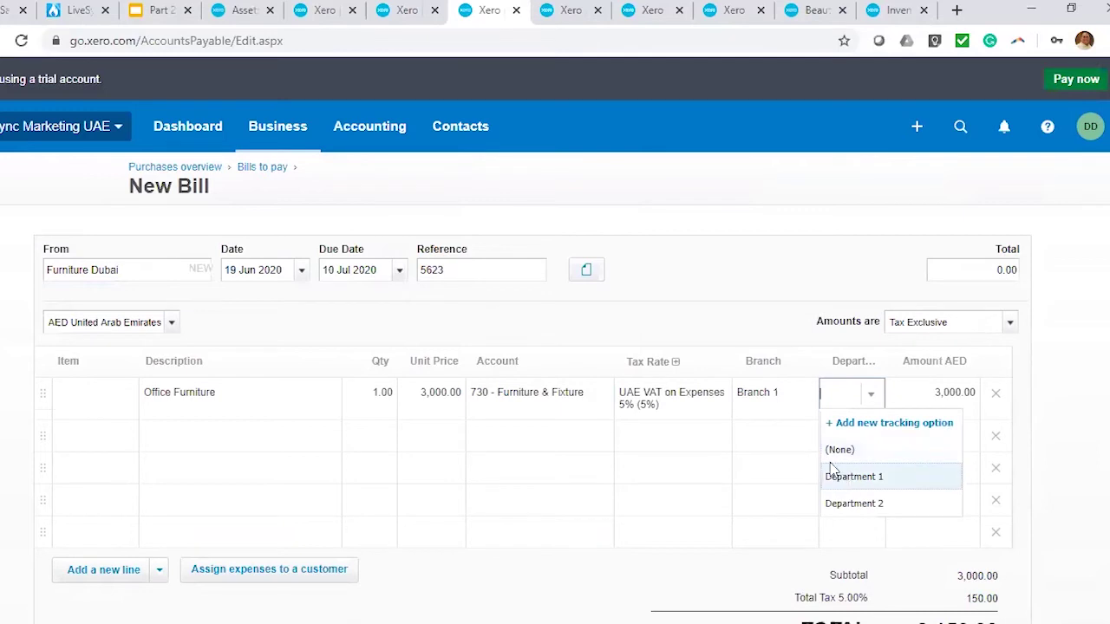
left_click(832, 476)
Step: Approve the Furniture Dubai bill and reload the draft assets list in the fixed assets browser tab
scroll(752, 284, "down", 3)
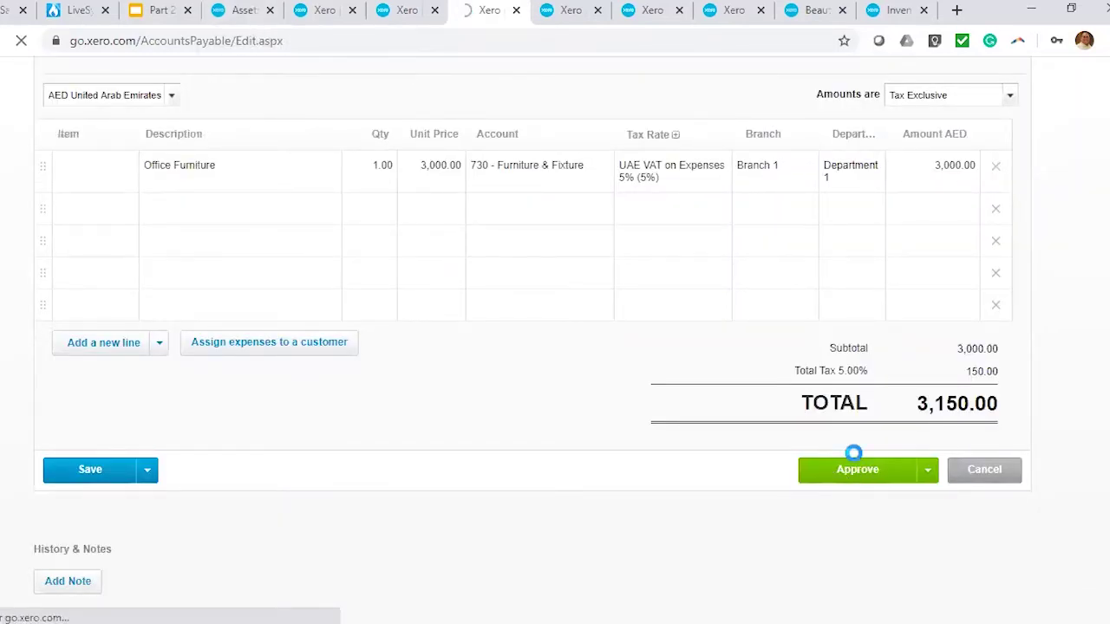
key("ctrl+4")
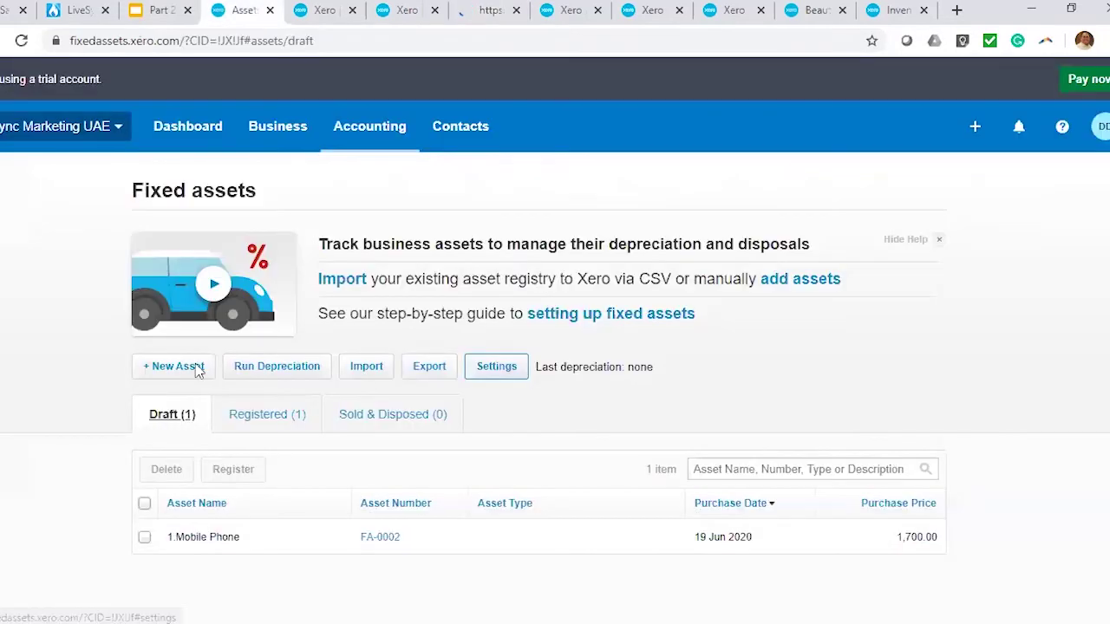
left_click(21, 41)
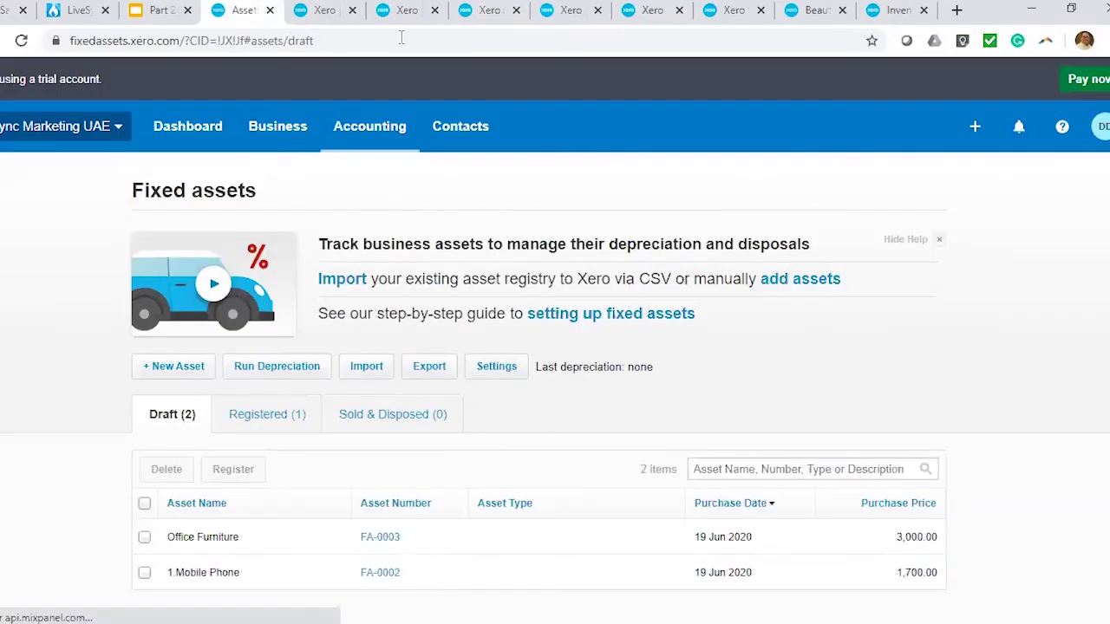
Step: Return to the approved bill's browser tab and start another bill from the new contact Toyota with reference 236589
left_click(408, 9)
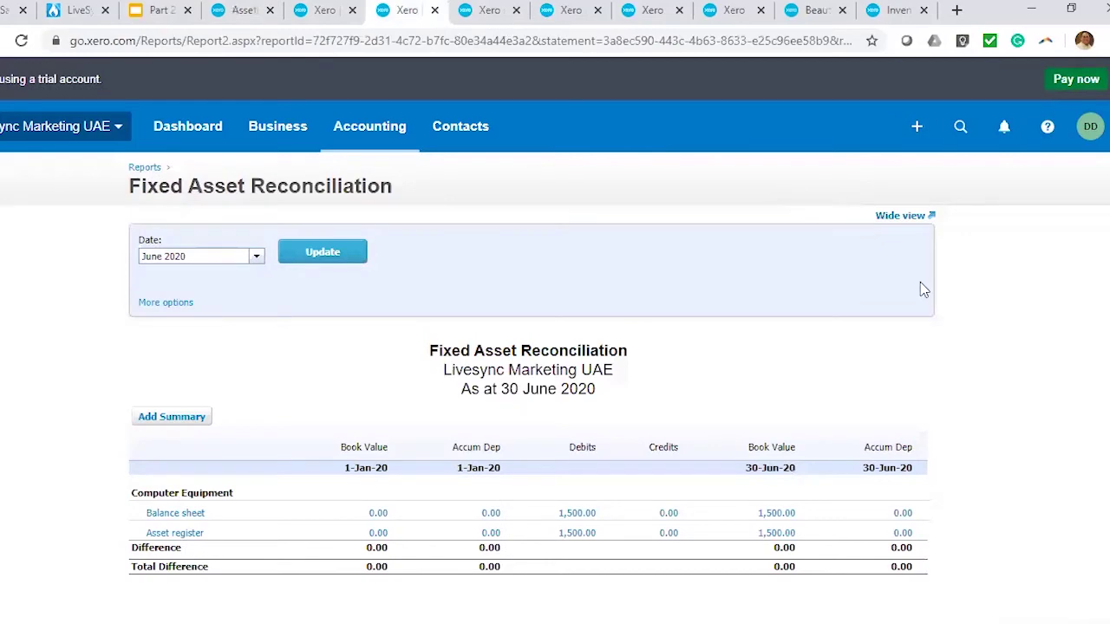
key("ctrl+Tab")
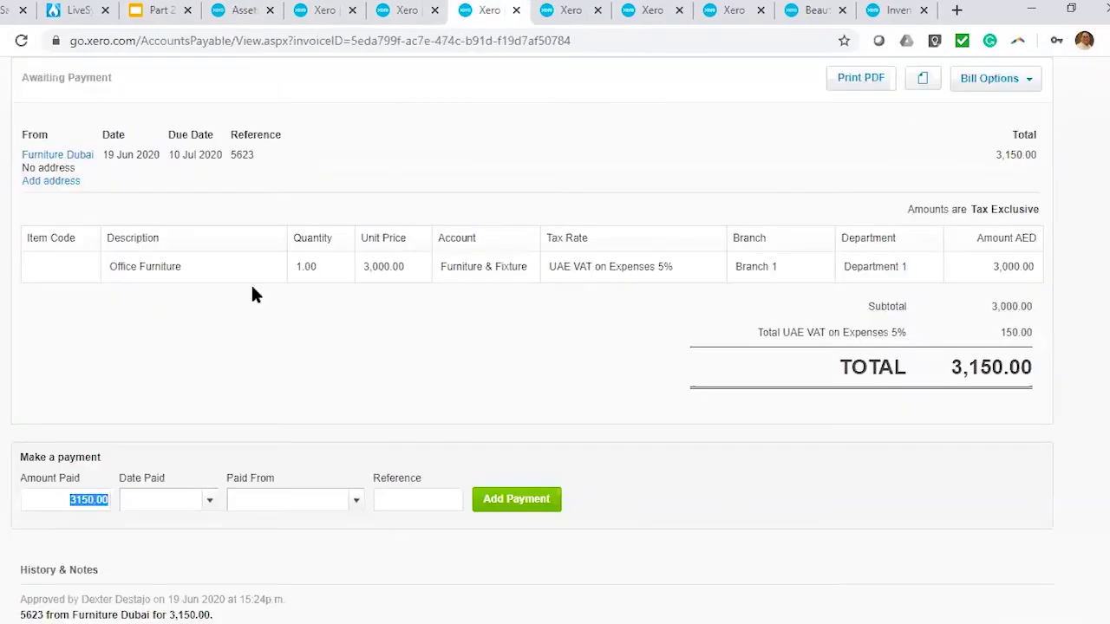
key("F5")
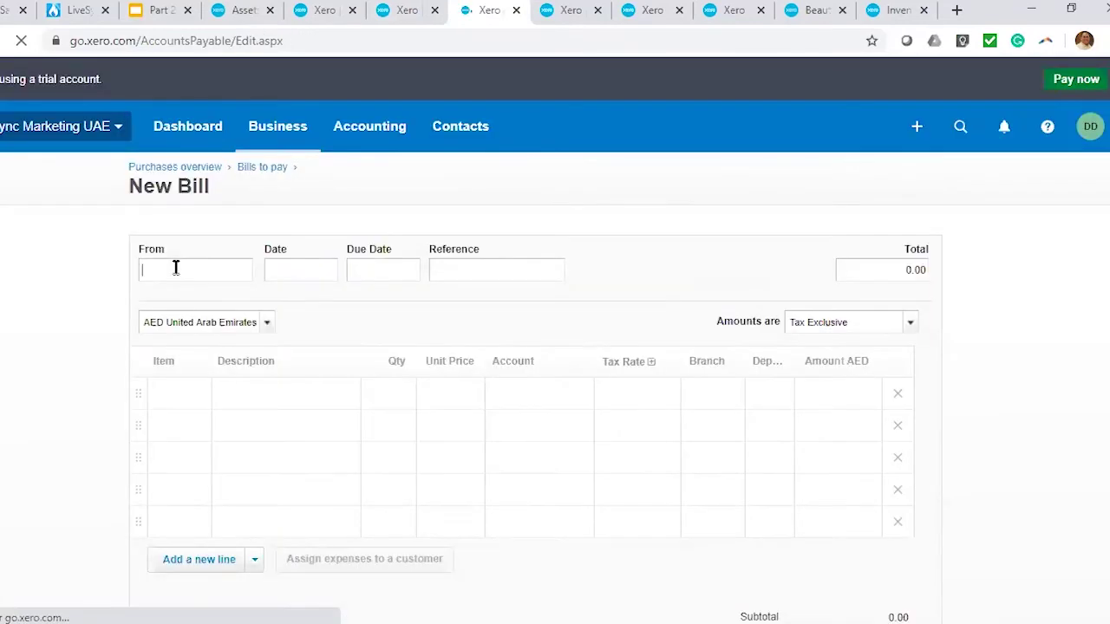
type("Toty")
key("BackSpace")
key("BackSpace")
type("yota")
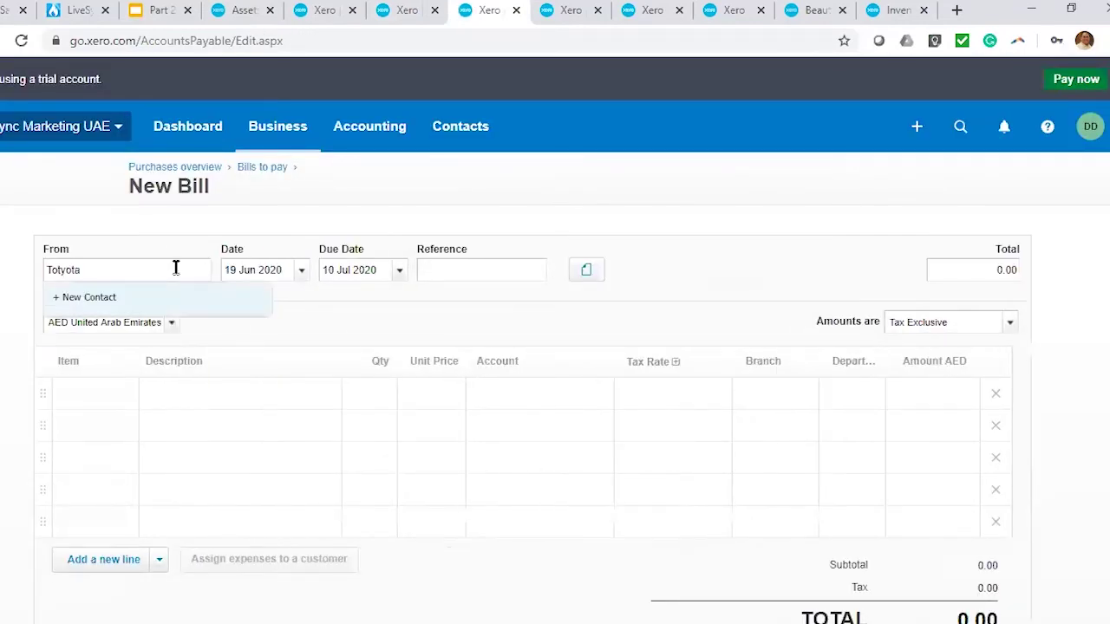
key("Tab")
key("Tab")
key("Tab")
type("236589")
Step: Fill in the first bill line with description "Van Hi Ace", quantity 1, unit price 80,000 and account 740 - Motor Vehicle
left_click(245, 399)
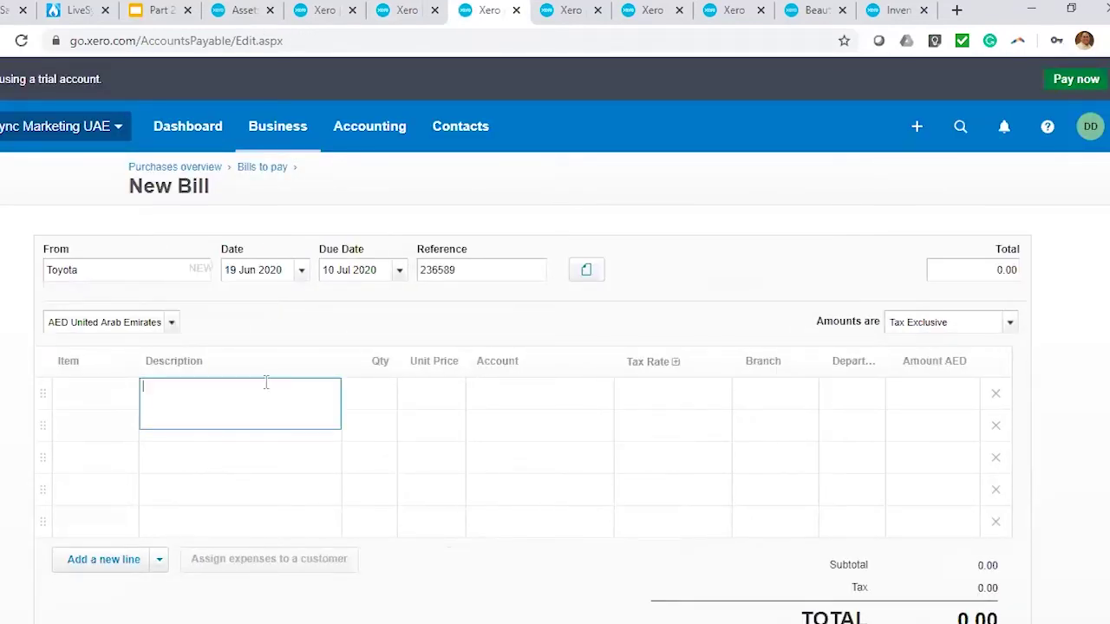
type("Van Hi Ace")
left_click(387, 403)
type("1")
left_click(440, 399)
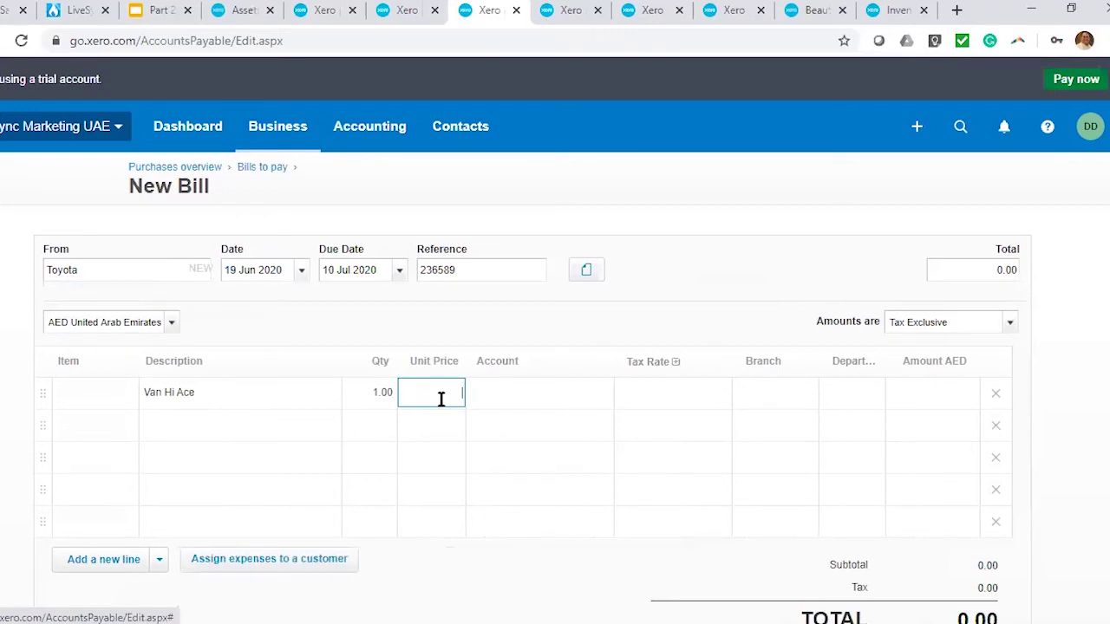
type("80000")
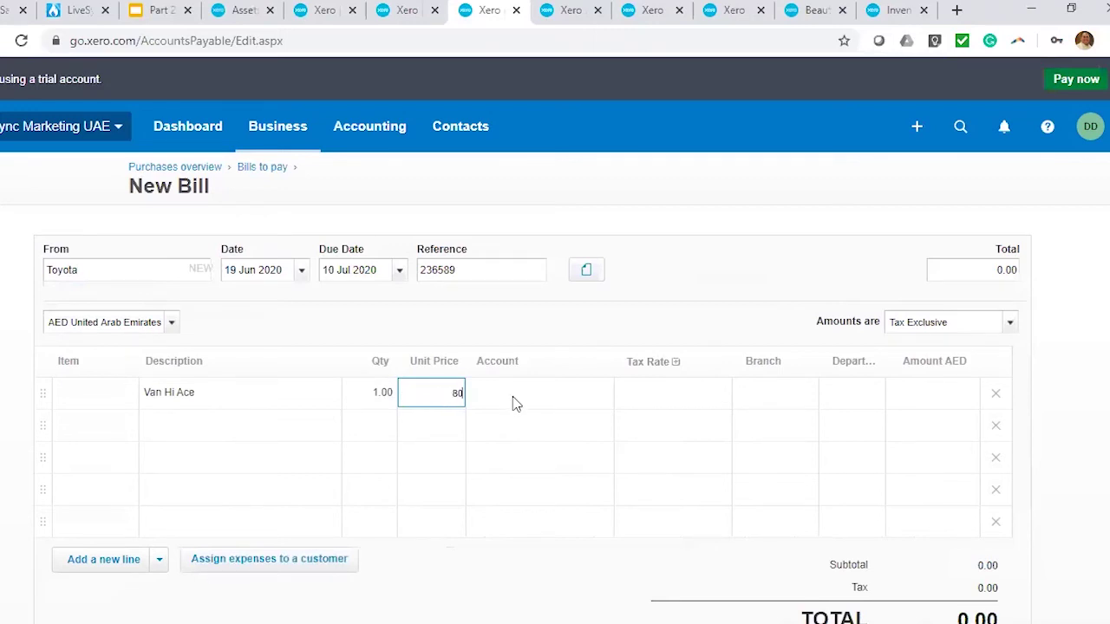
left_click(567, 386)
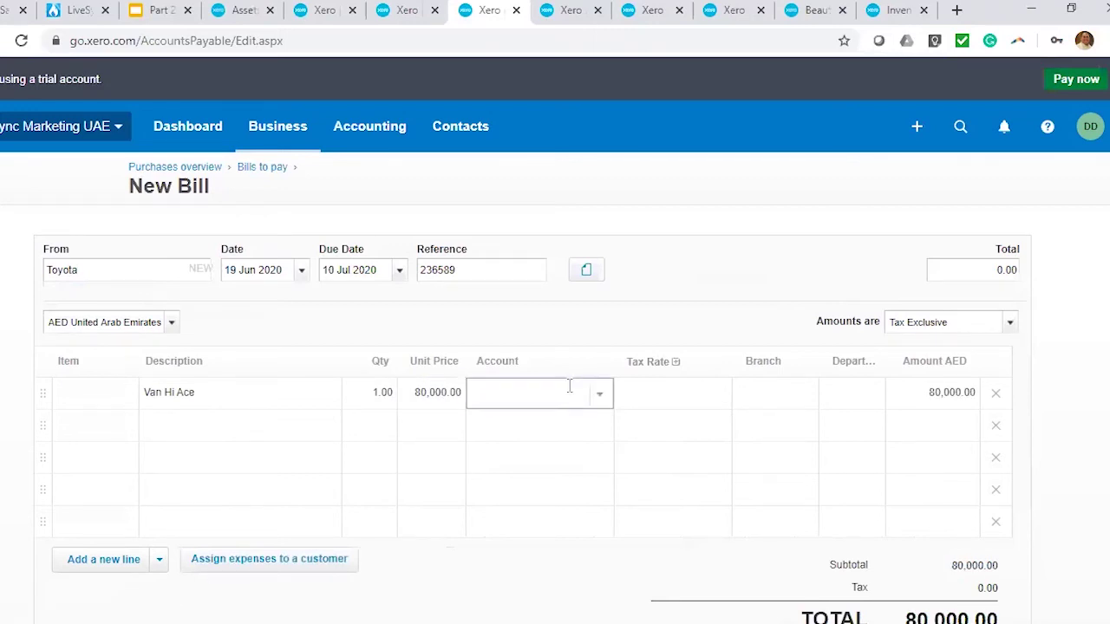
type("mot")
left_click(548, 451)
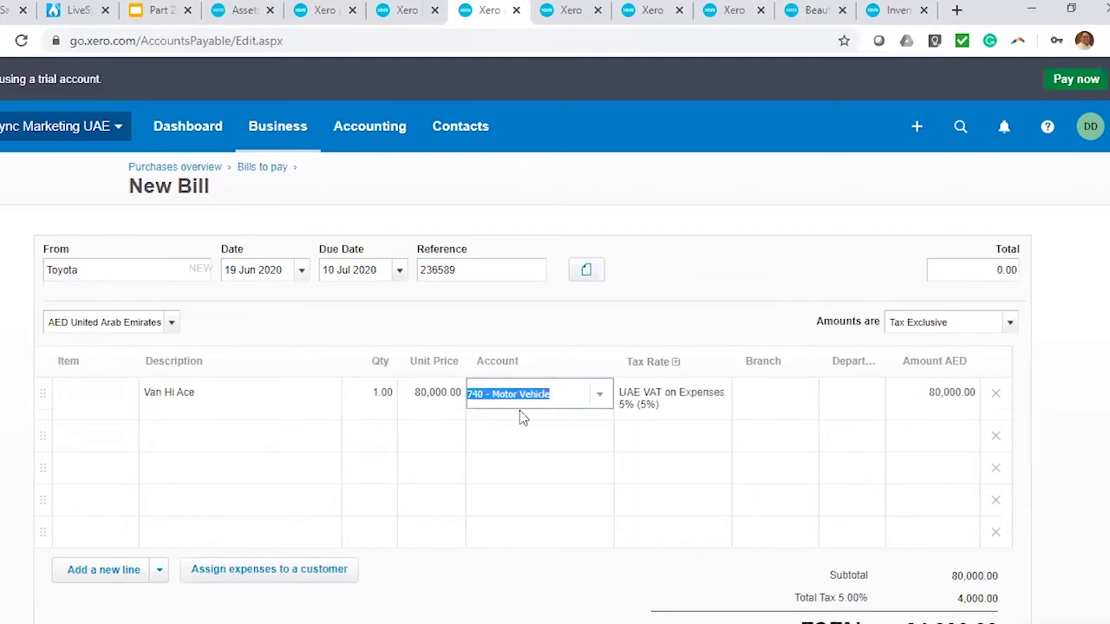
Step: Assign the van line to Branch 1 and Department 1, and approve the Toyota bill
left_click(234, 12)
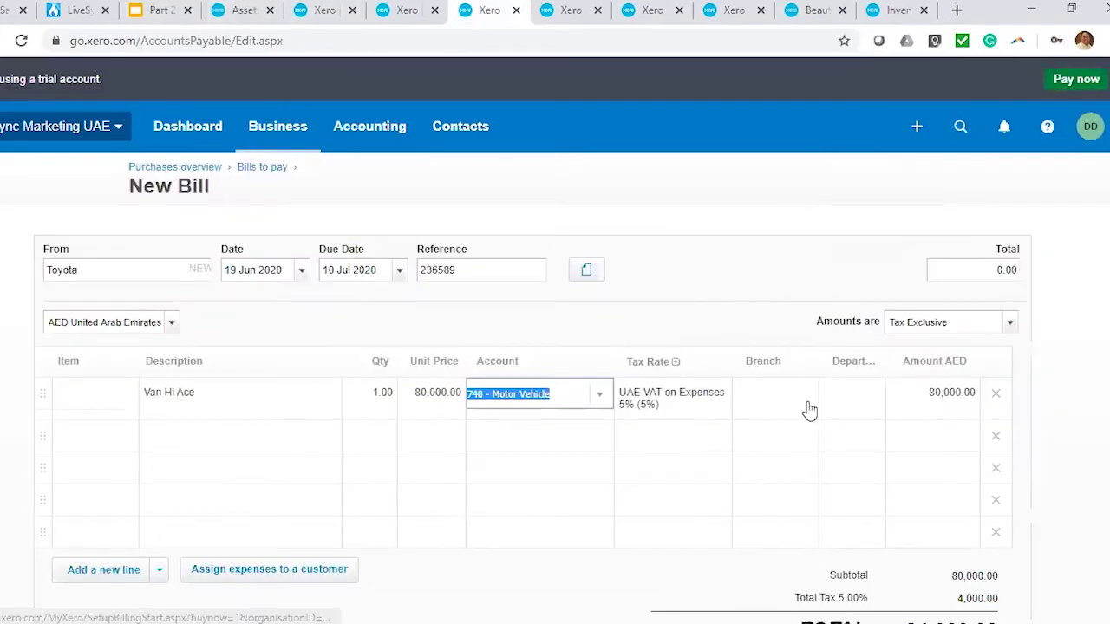
left_click(805, 406)
left_click(879, 398)
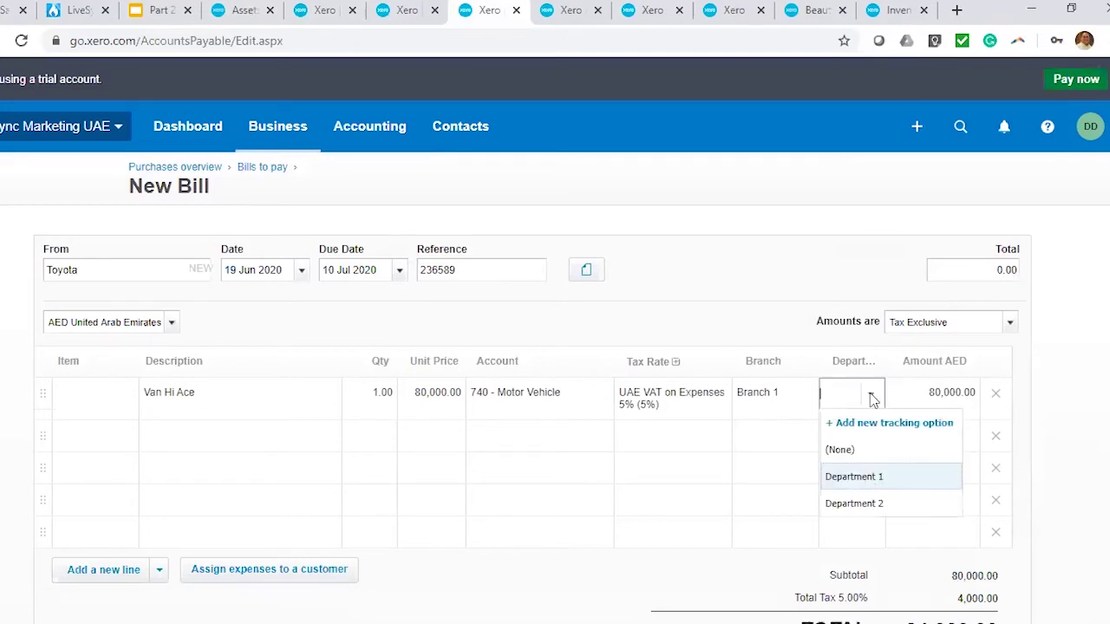
left_click(859, 477)
scroll(858, 486, "down", 3)
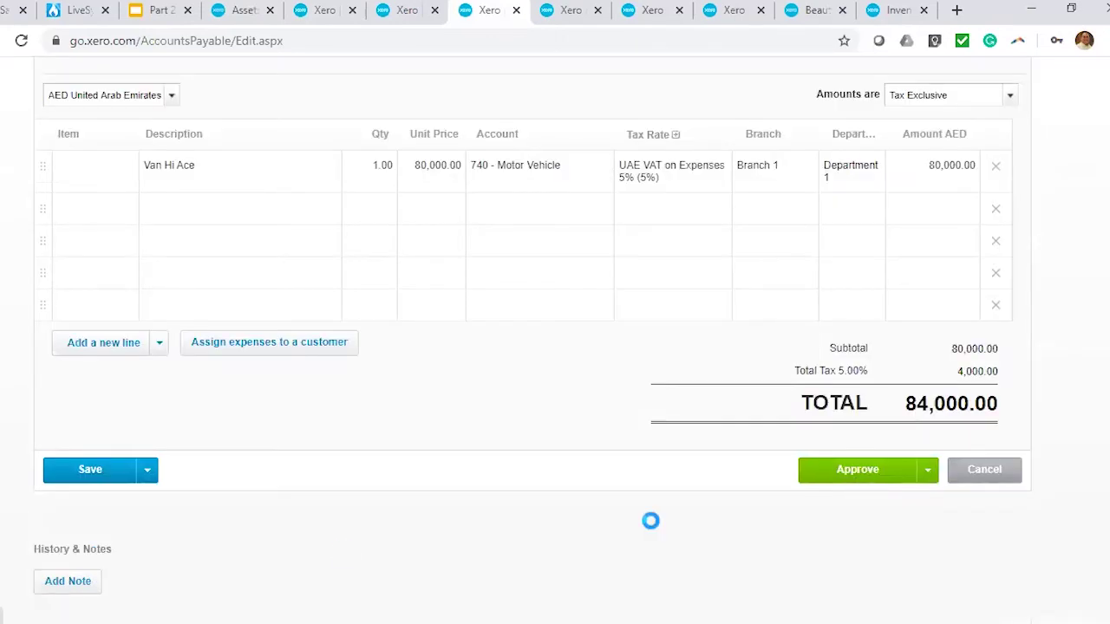
Step: Open the draft mobile phone asset from the fixed assets browser tab and set its asset type to Computer Equipment
left_click(246, 10)
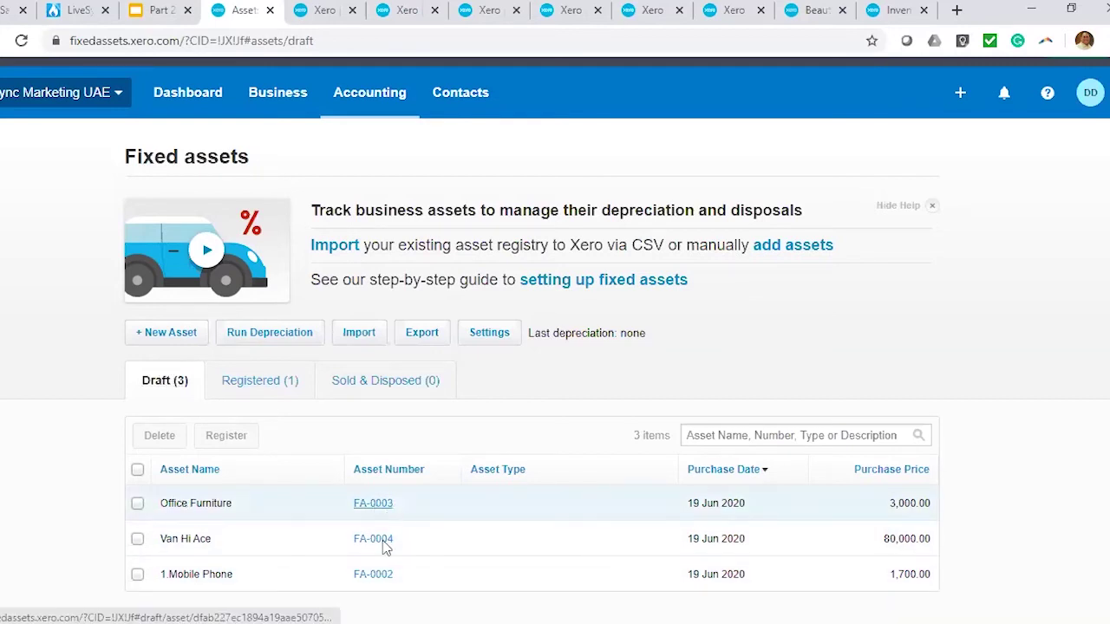
left_click(379, 581)
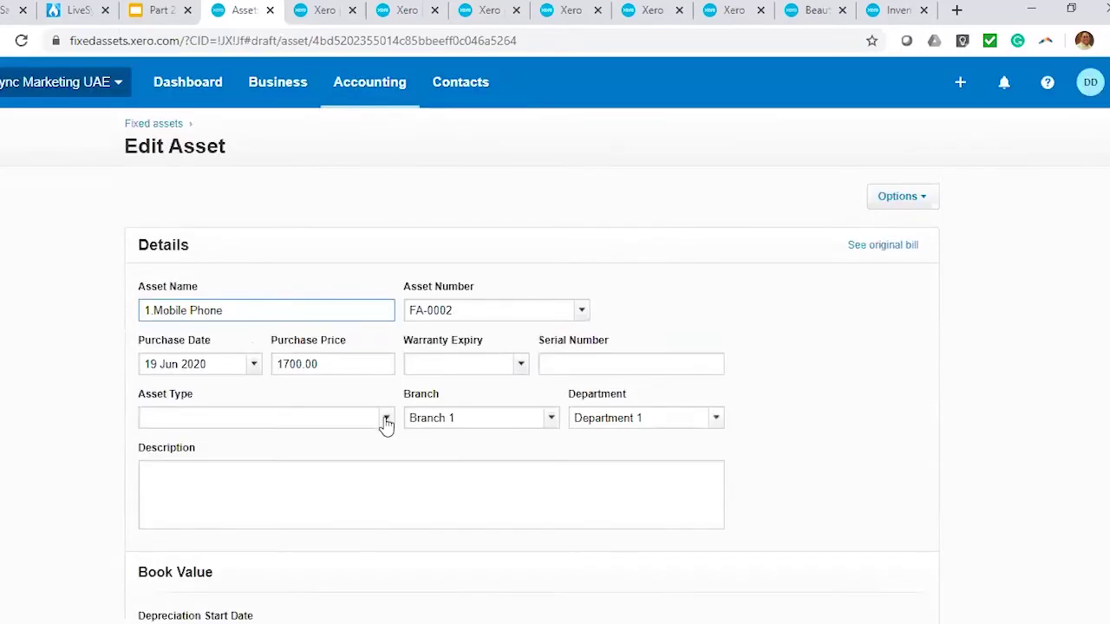
left_click(386, 420)
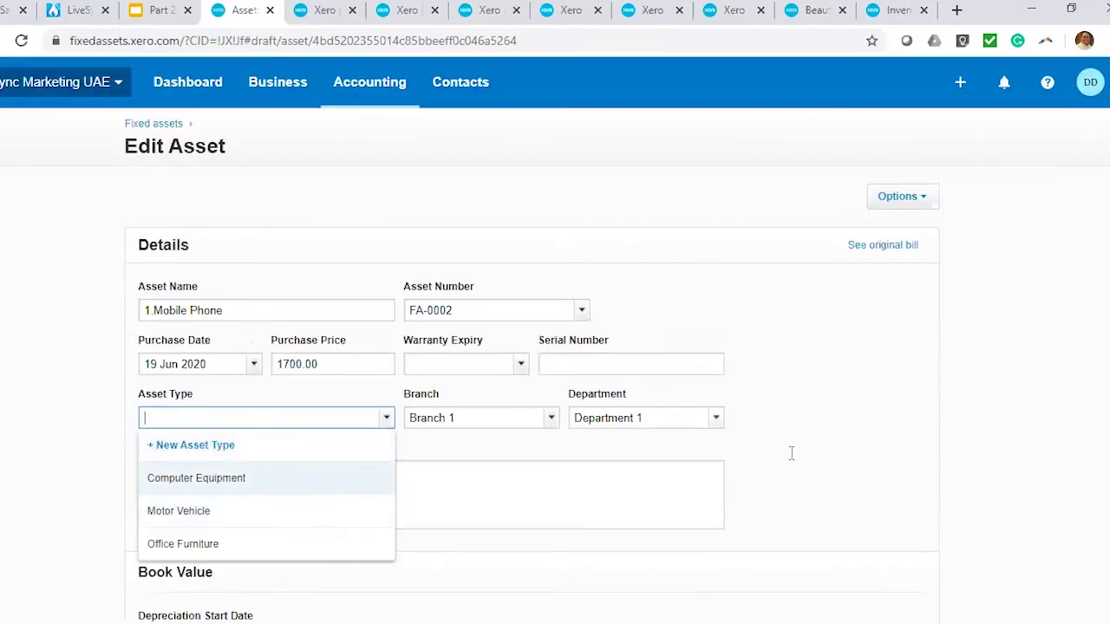
key("Tab")
scroll(564, 503, "down", 3)
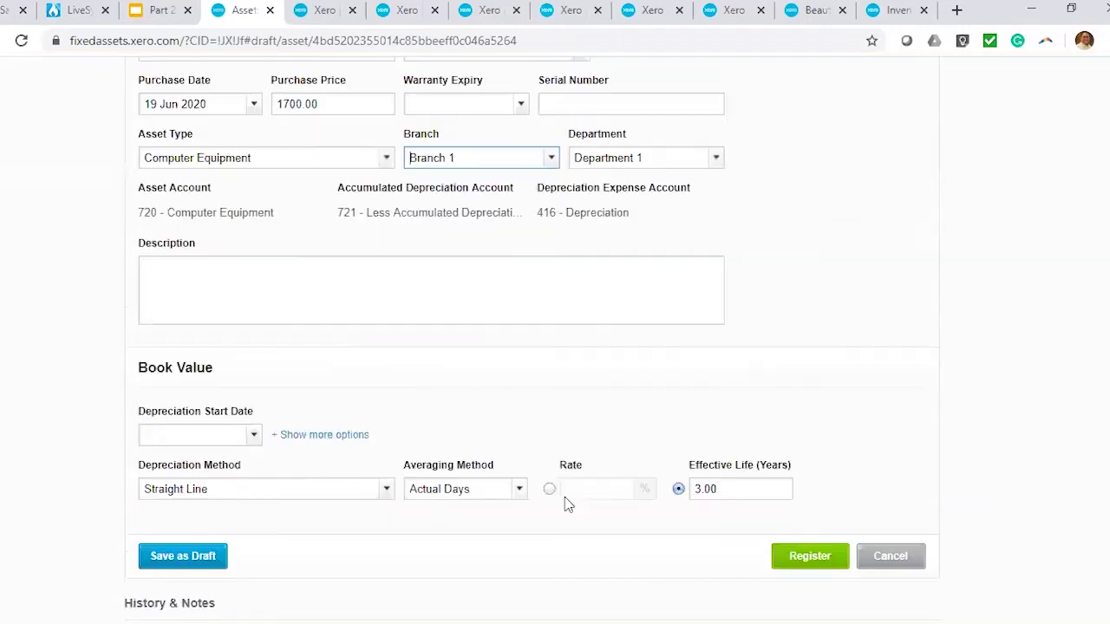
Step: Set the mobile phone's depreciation start date and register the asset
left_click(258, 439)
left_click(853, 383)
left_click(794, 570)
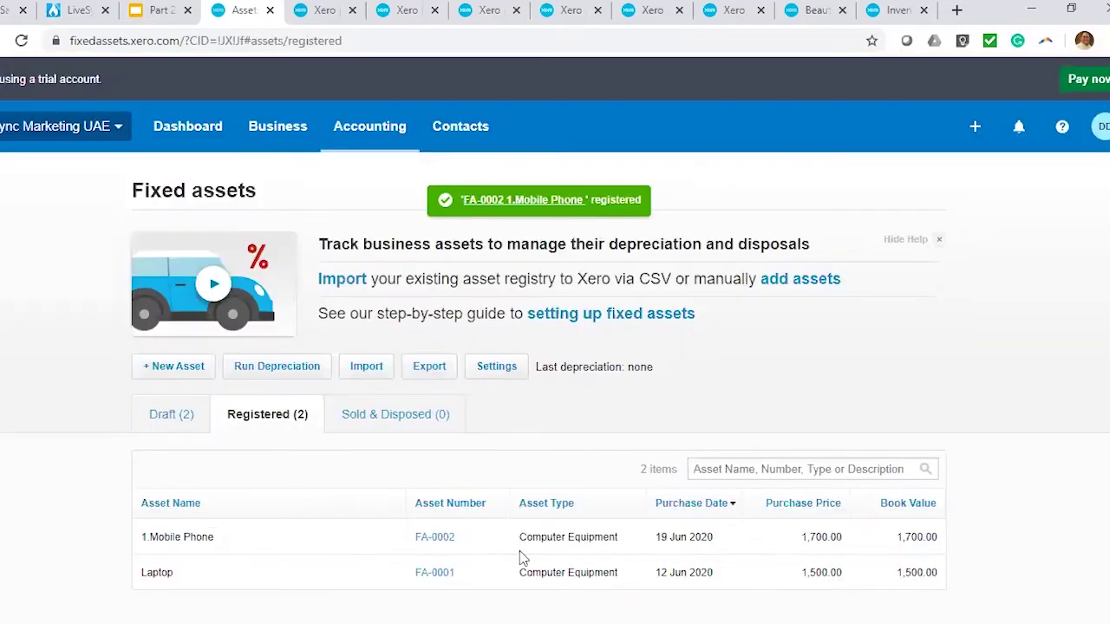
Step: Open the draft office furniture asset and set its asset type to Office Furniture
left_click(168, 416)
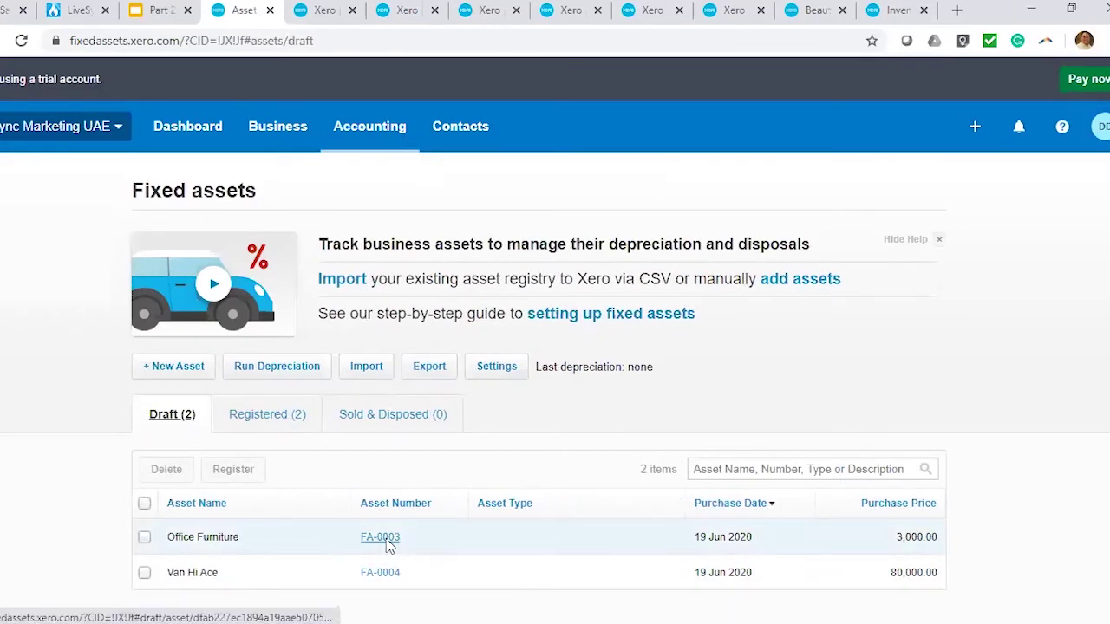
left_click(385, 540)
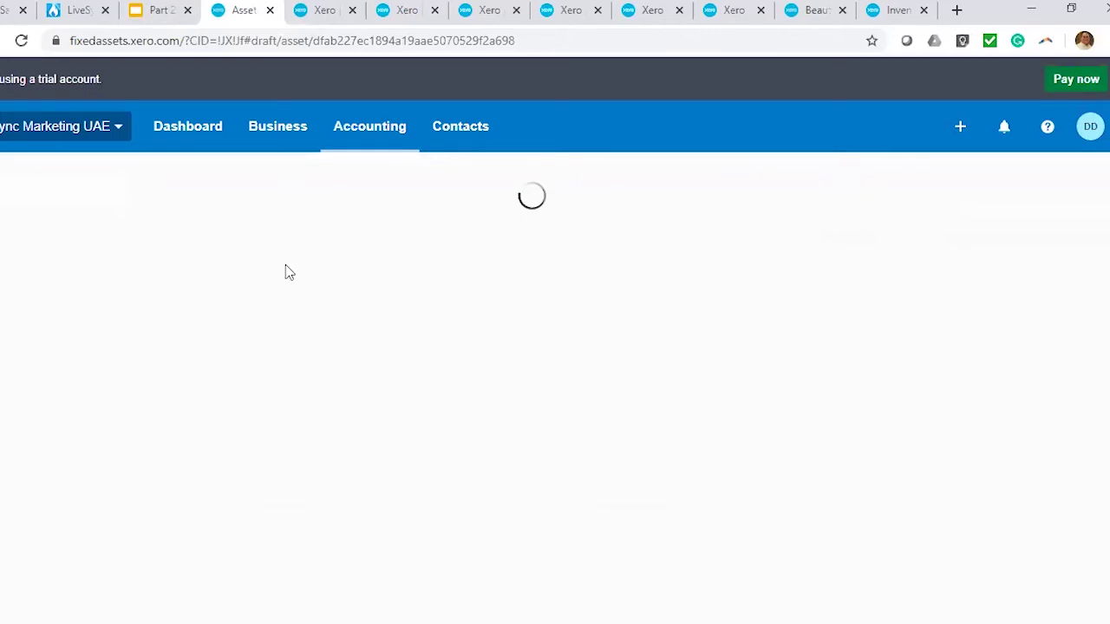
left_click(385, 464)
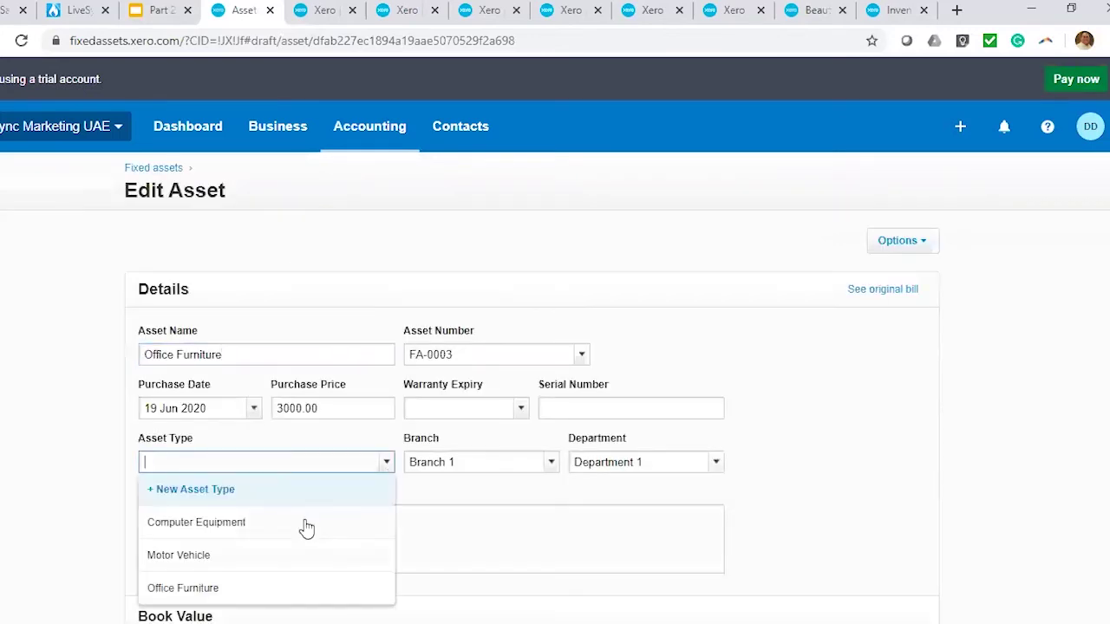
left_click(307, 588)
Step: Set the office furniture's depreciation start date to 19 Jun 2020 and register the asset
scroll(156, 484, "down", 3)
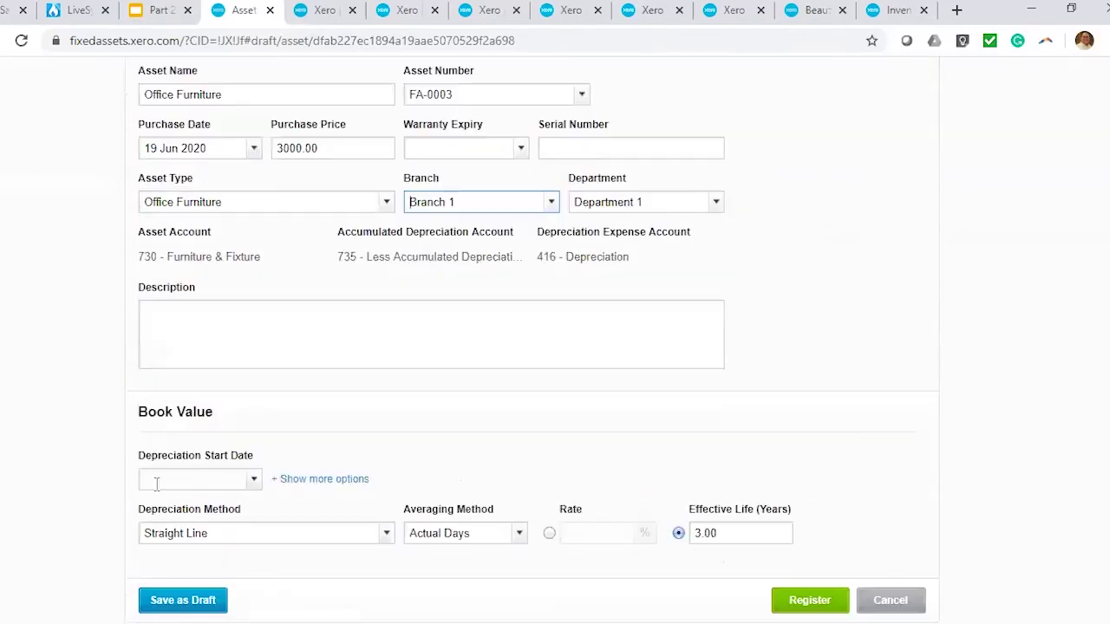
left_click(254, 479)
left_click(365, 347)
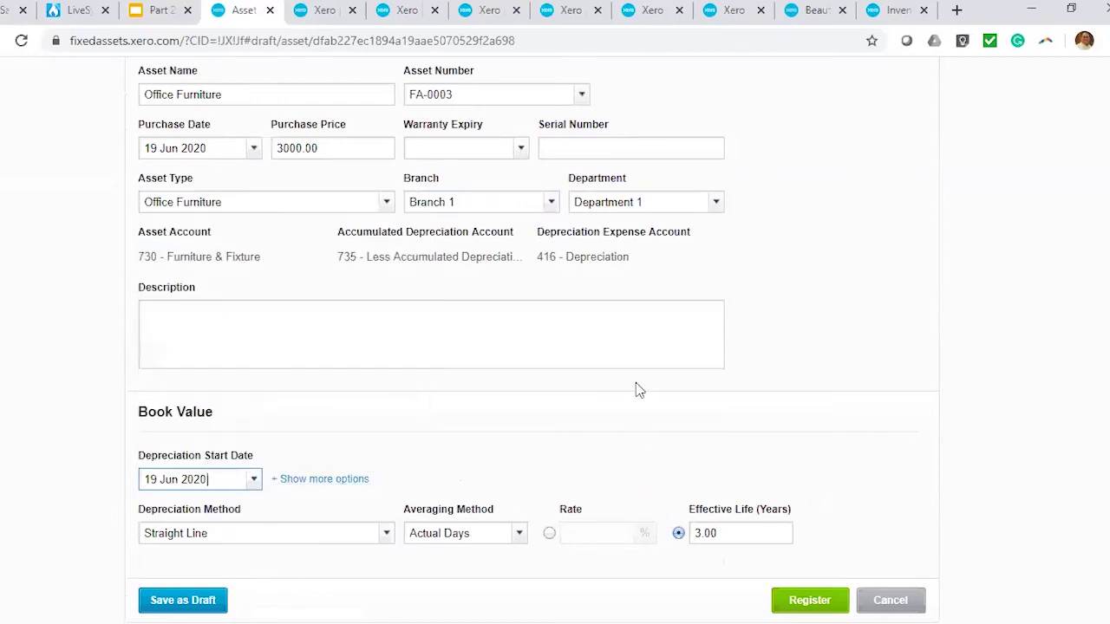
scroll(749, 562, "down", 2)
left_click(808, 414)
Step: Open the draft Van Hi Ace asset and set its asset type to Motor Vehicle
left_click(171, 417)
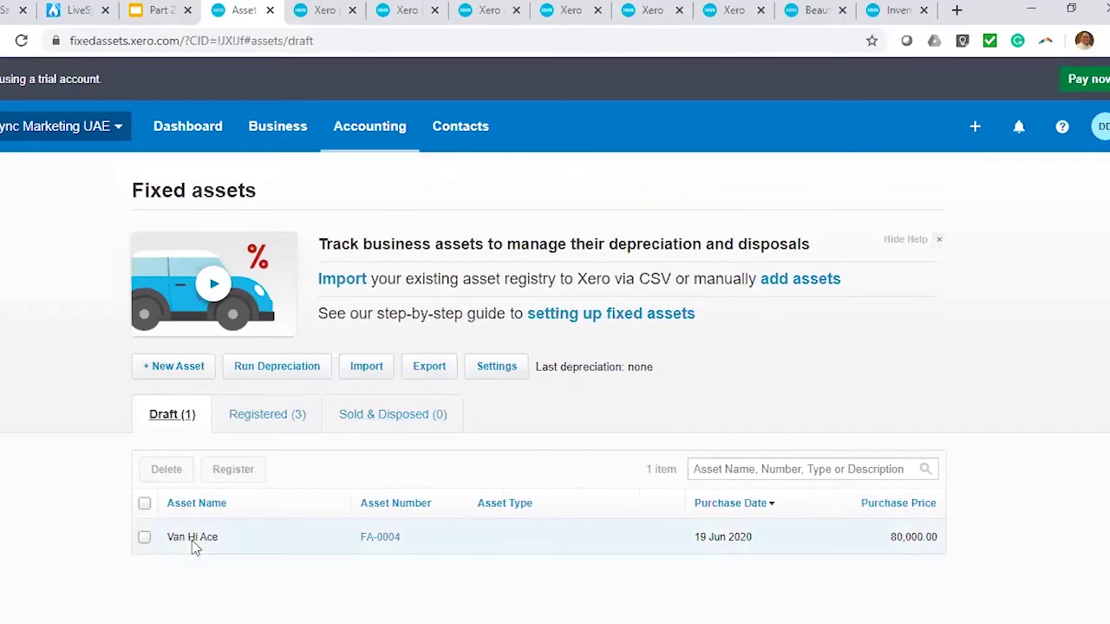
left_click(193, 542)
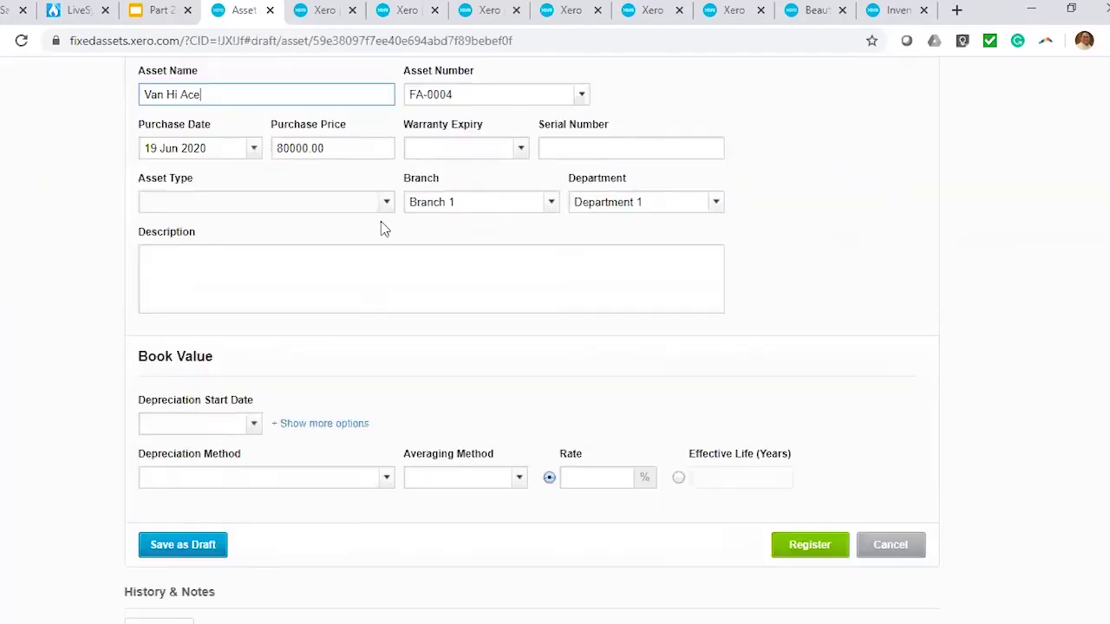
left_click(389, 201)
left_click(335, 299)
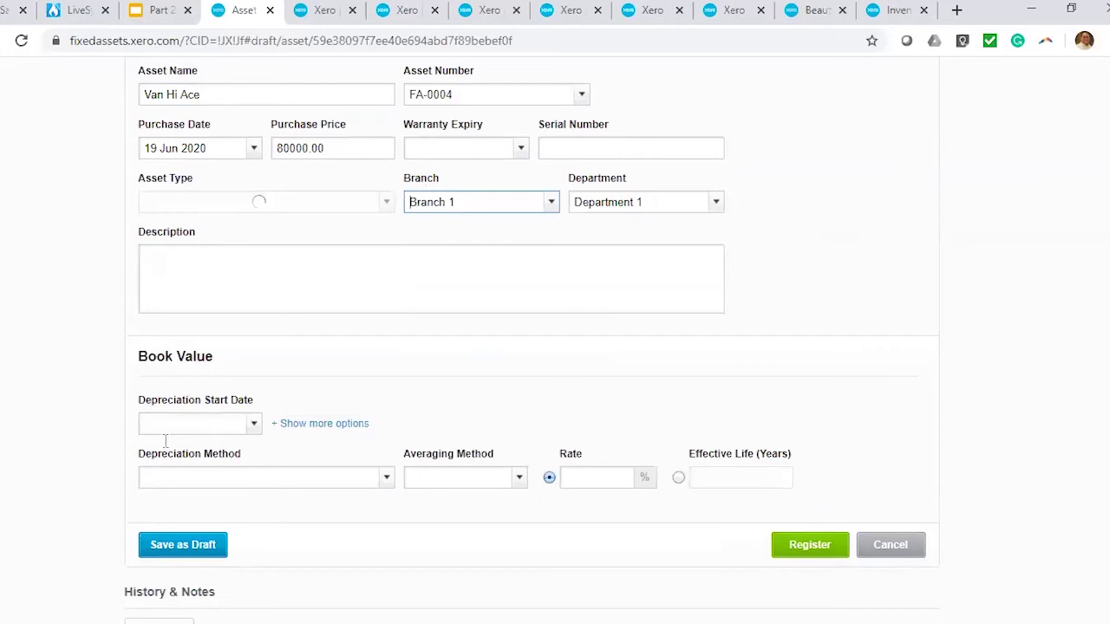
Step: Set the van's depreciation start date to 19 Jun 2020 and register the asset
left_click(253, 479)
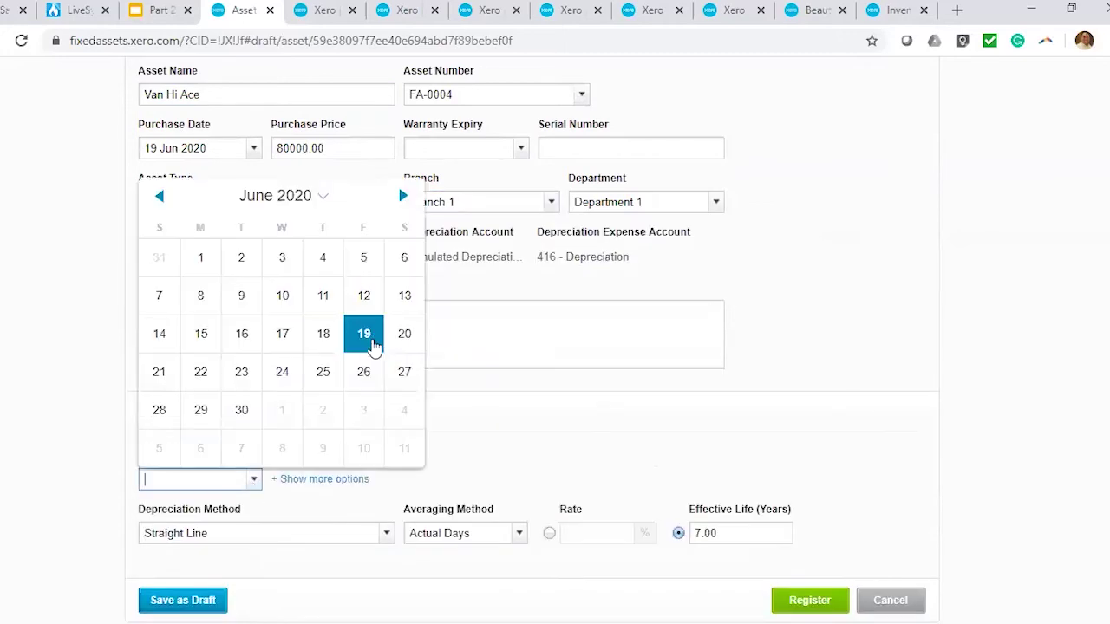
left_click(558, 398)
scroll(772, 512, "down", 2)
left_click(677, 348)
left_click(344, 392)
left_click(806, 423)
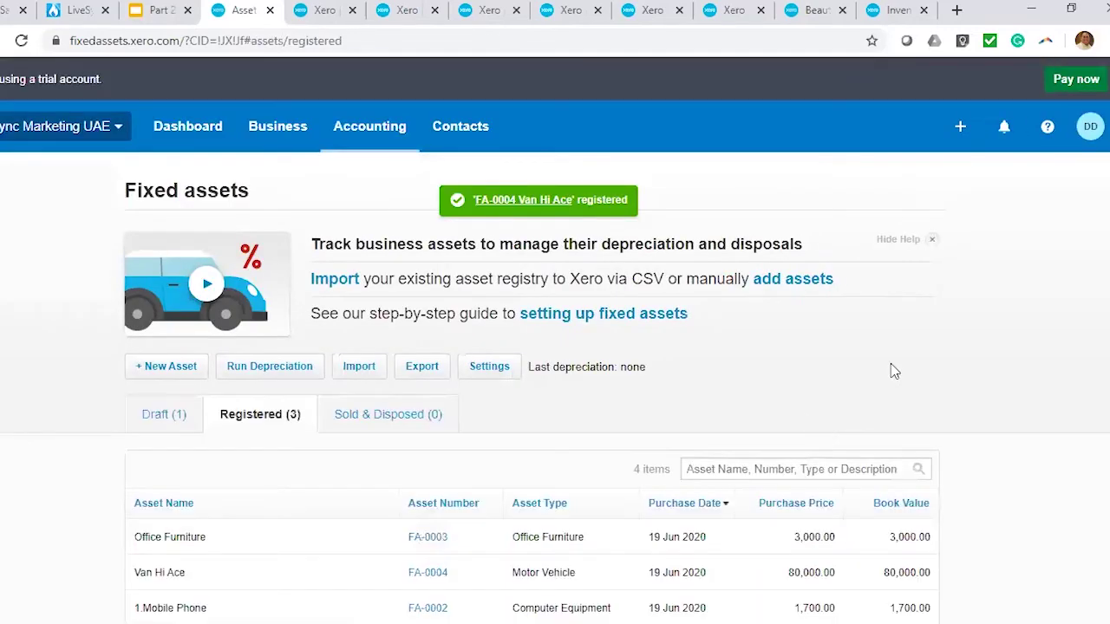
Step: View the Run Depreciation page, and examine the fixed assets section of the balance sheet in its own browser tab
scroll(986, 379, "down", 1)
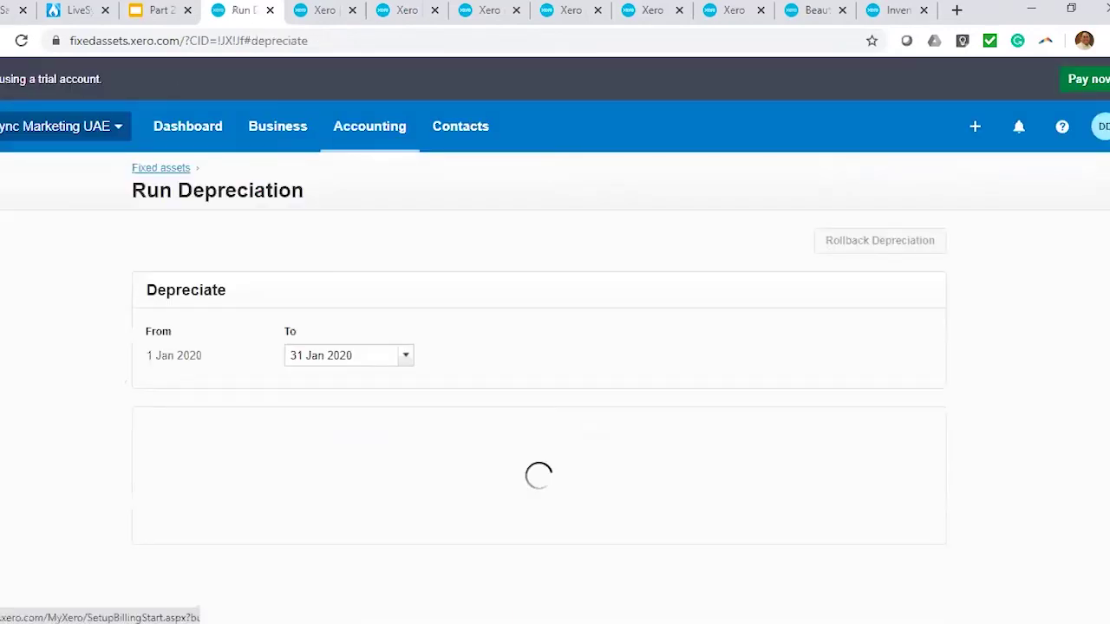
key("alt+Left")
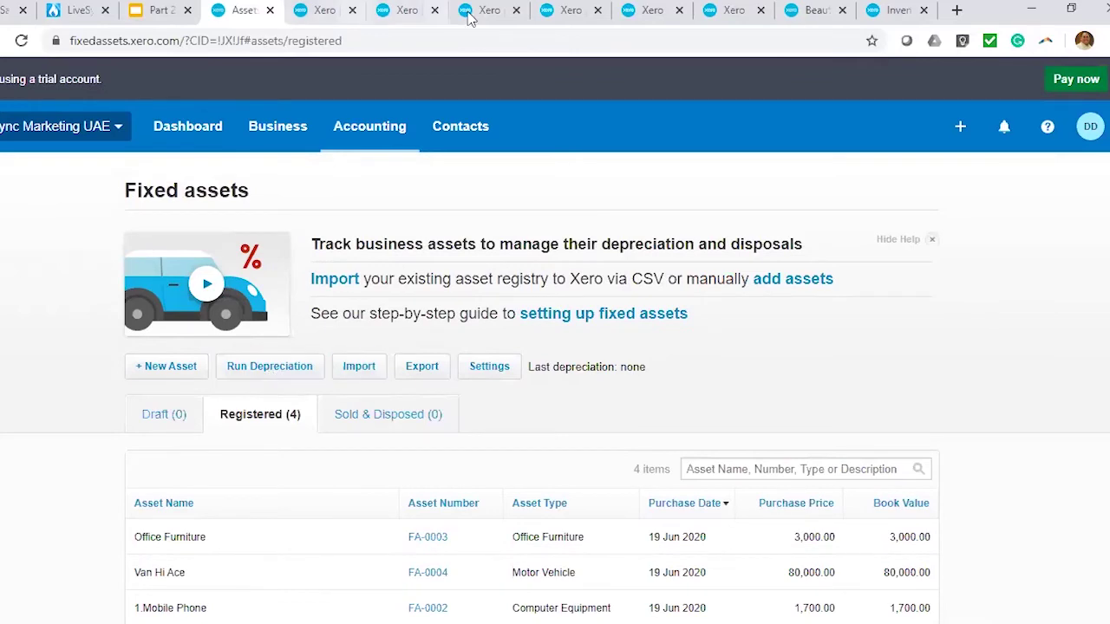
left_click(581, 12)
key("alt+Left")
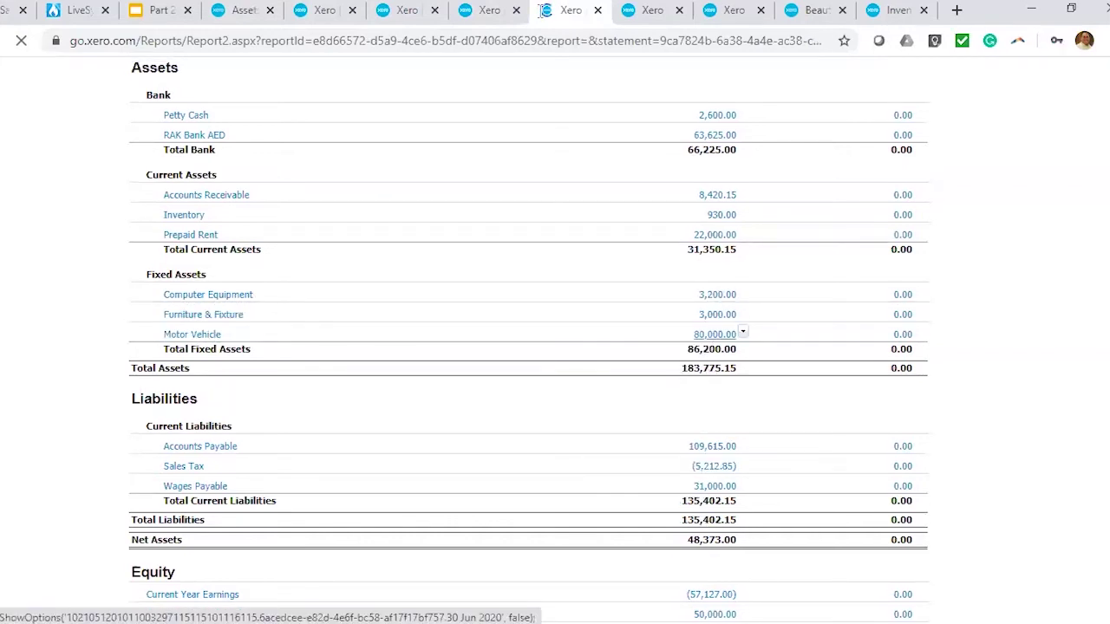
Step: Update the Fixed Asset Reconciliation report for June 2020, examine its differences, and close the paid laptop bill's browser tab
left_click(410, 16)
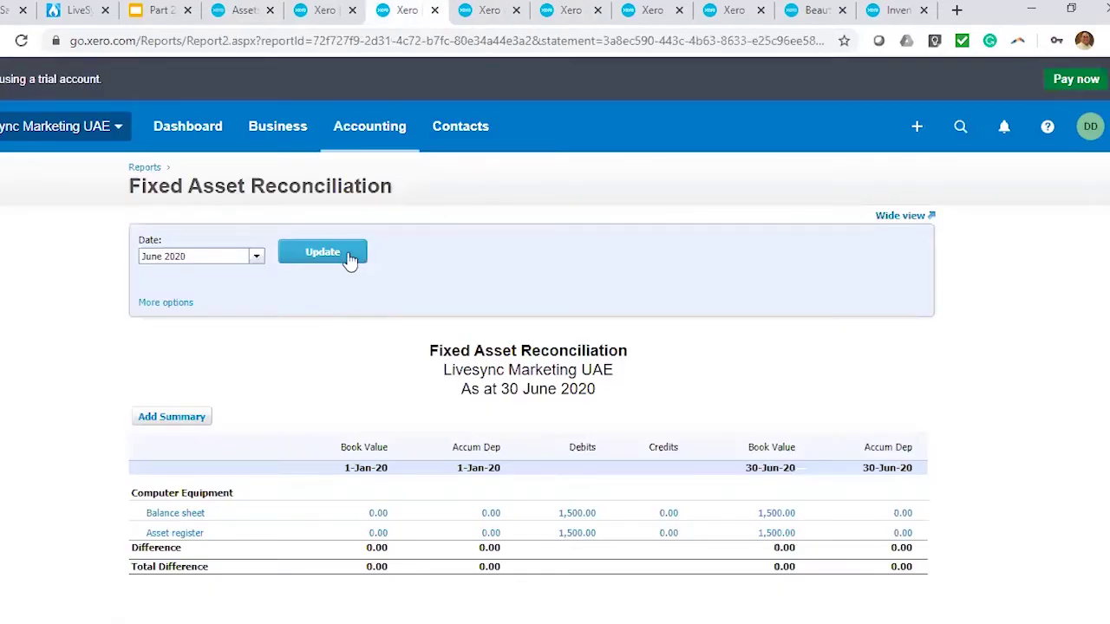
left_click(349, 258)
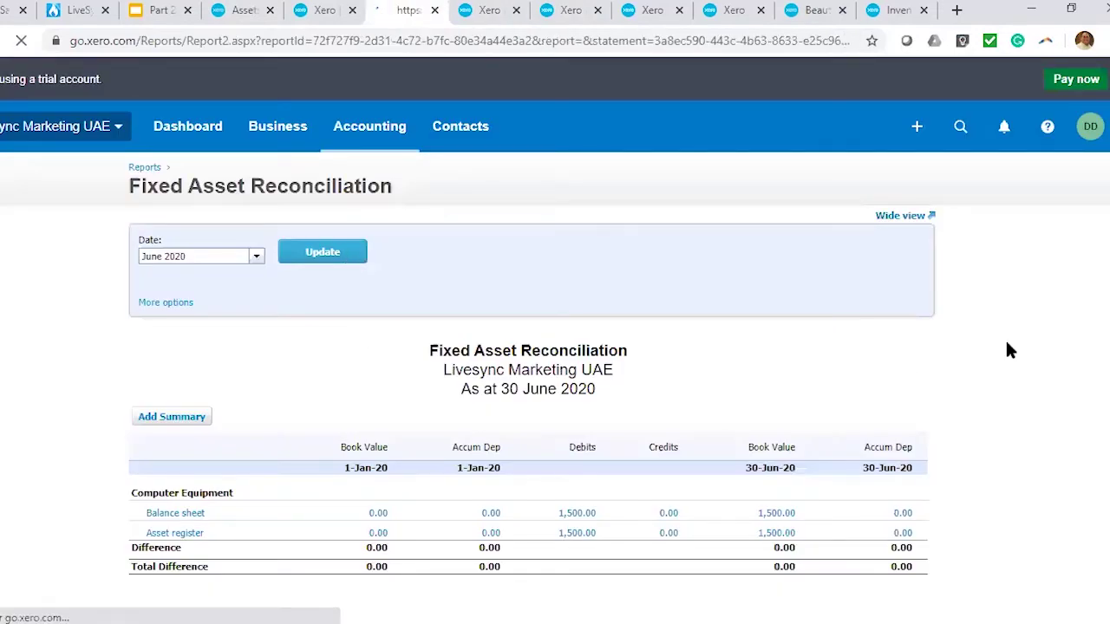
scroll(651, 416, "down", 4)
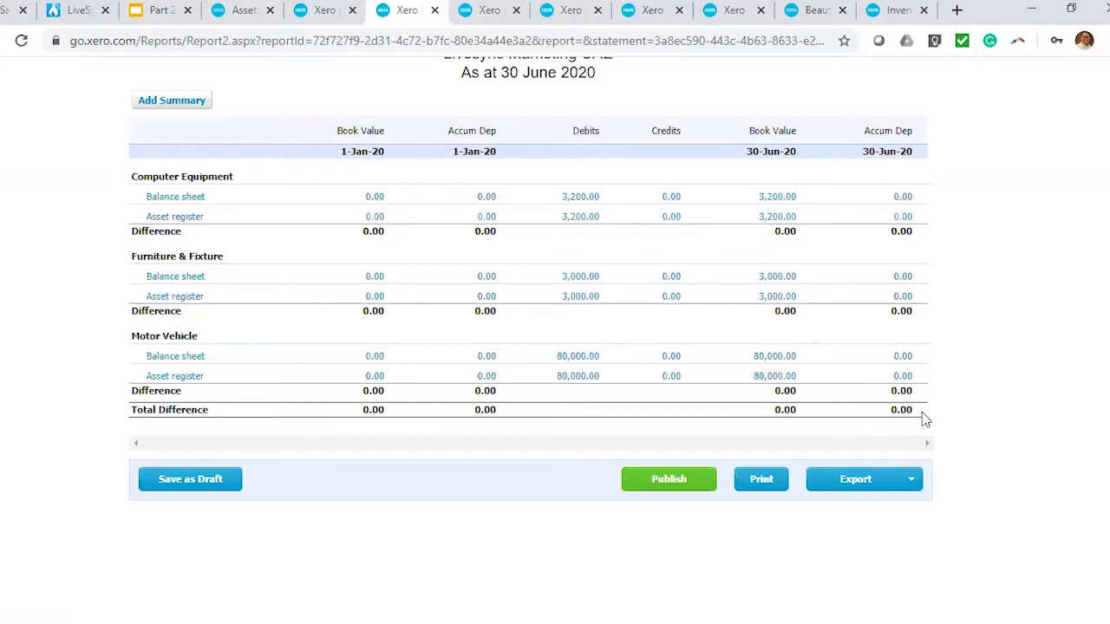
left_click(327, 17)
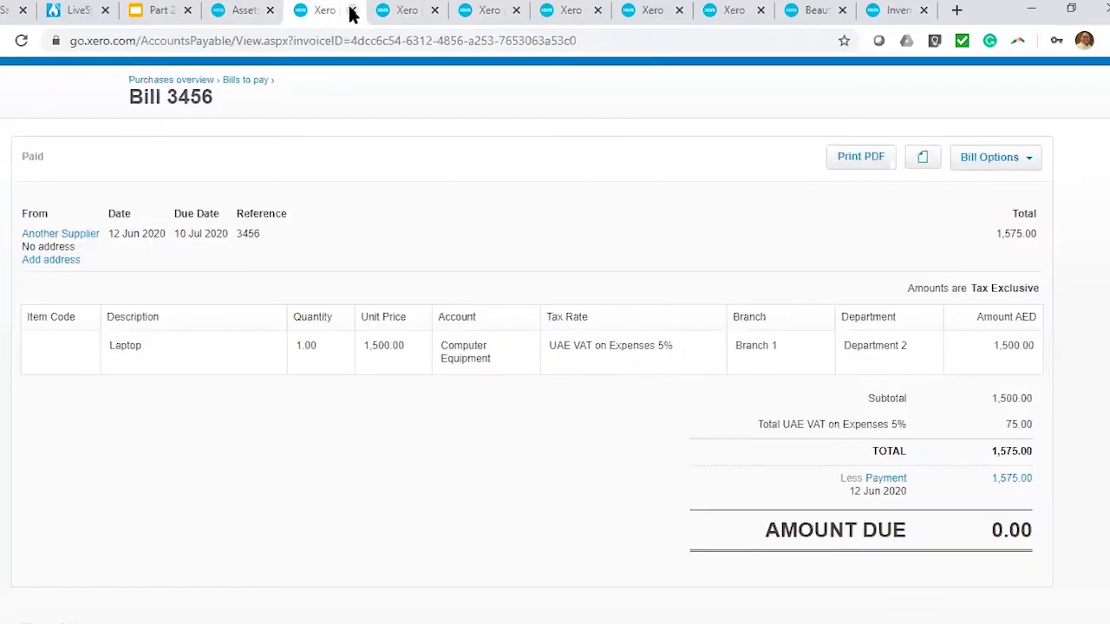
key("ctrl+shift+Tab")
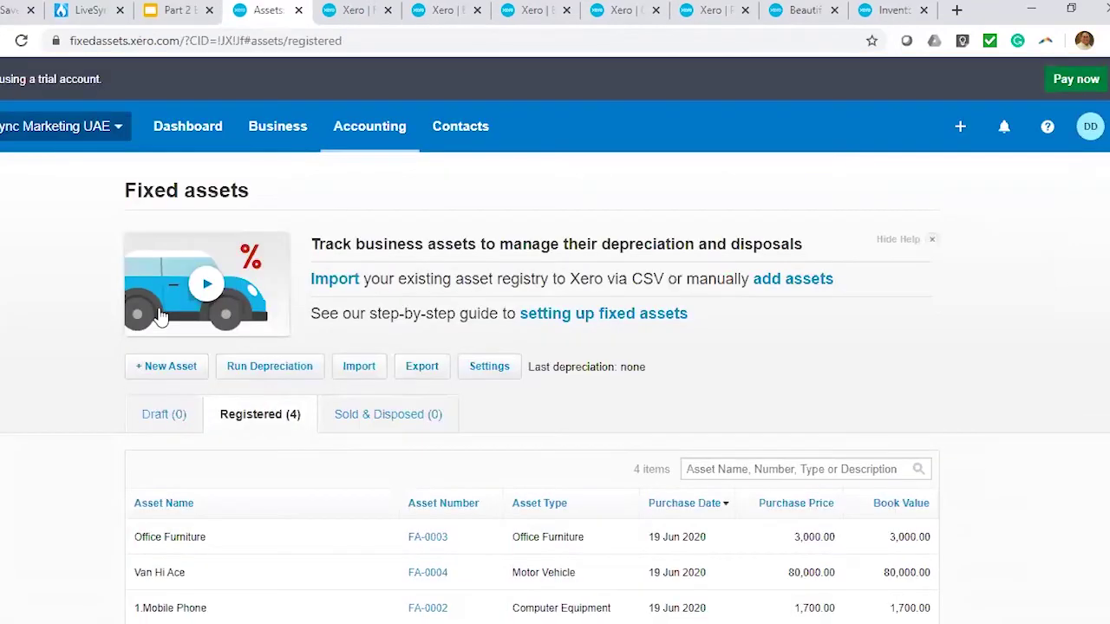
Step: Compare the registered assets list with the balance sheet's fixed assets and the Fixed Asset Reconciliation report
scroll(174, 366, "down", 1)
key("ctrl+Tab")
key("ctrl+Tab")
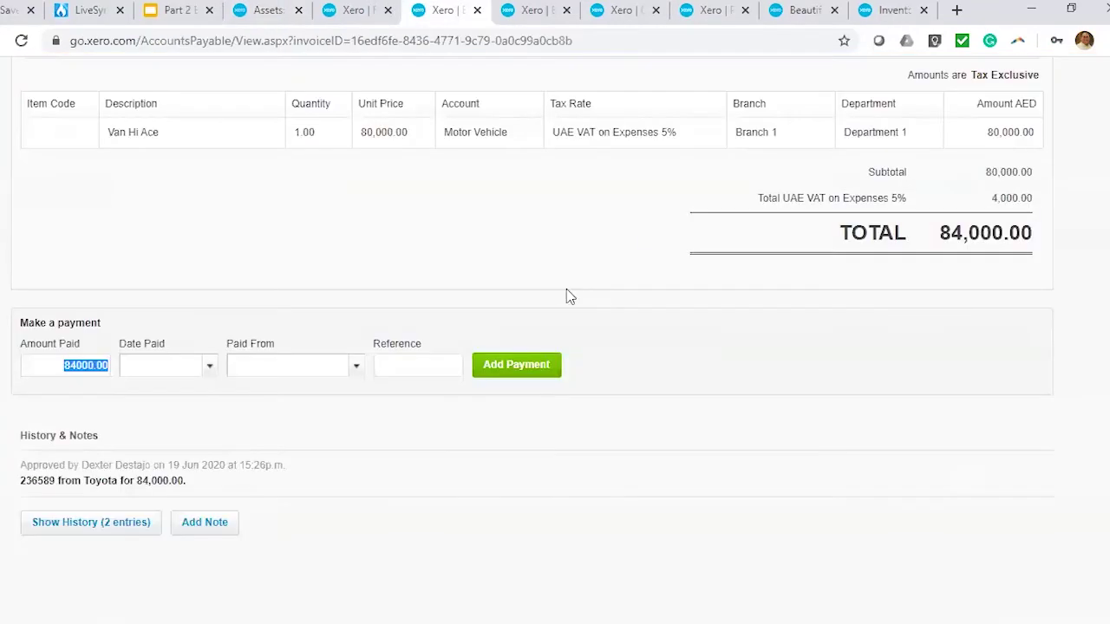
key("ctrl+Tab")
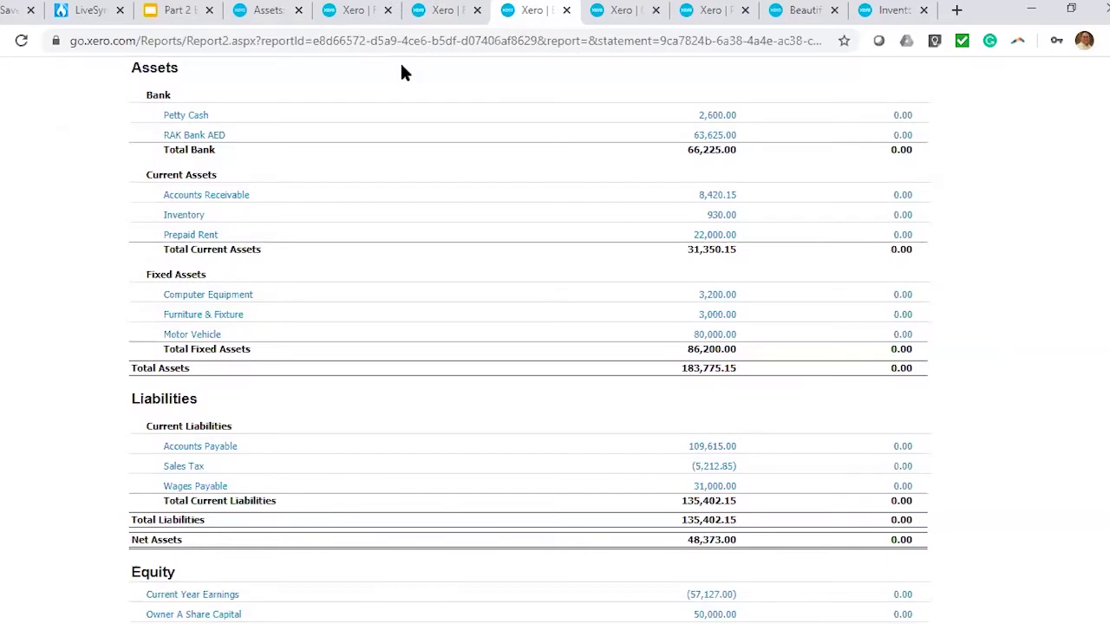
key("ctrl+shift+Tab")
key("ctrl+shift+Tab")
scroll(776, 378, "up", 2)
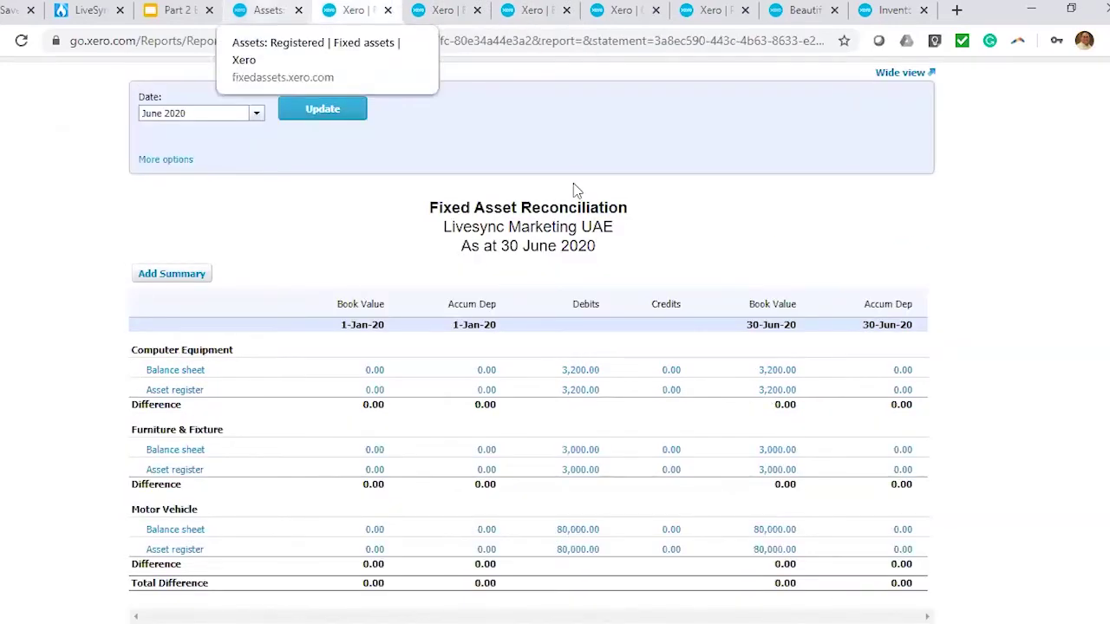
key("ctrl+shift+Tab")
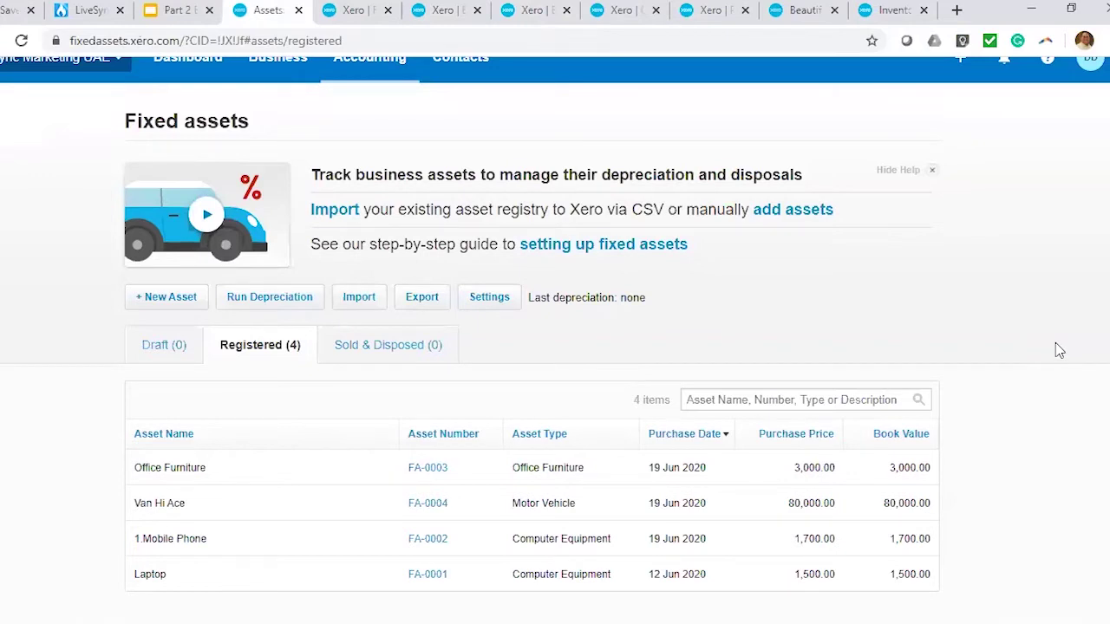
Step: Run depreciation for all registered assets up to 30 Jun 2020 and confirm it
left_click(257, 299)
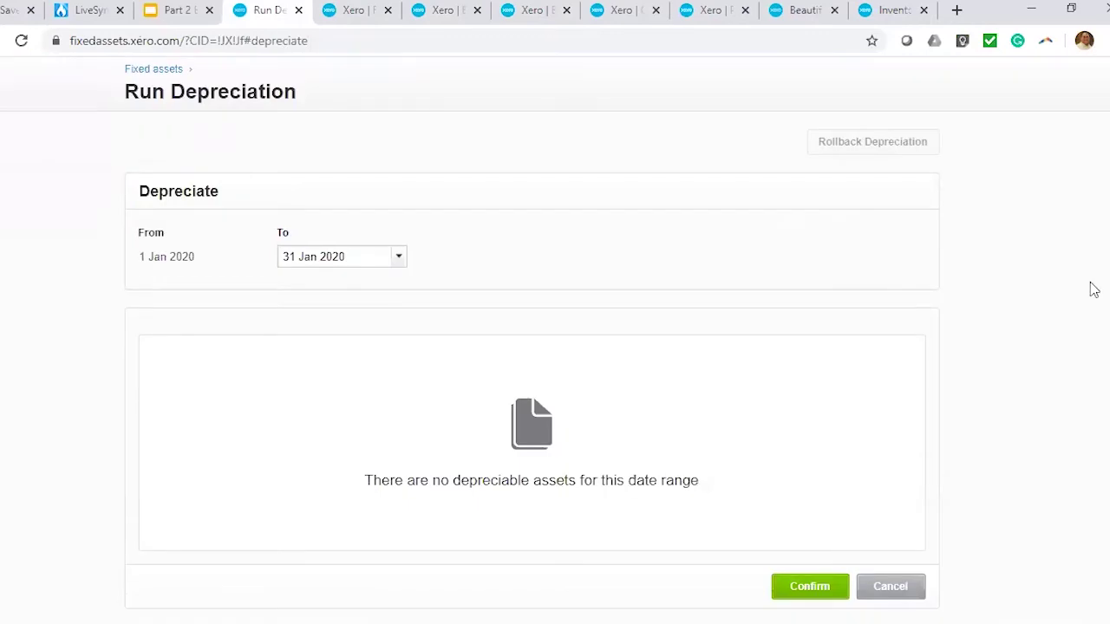
left_click(399, 263)
left_click(399, 260)
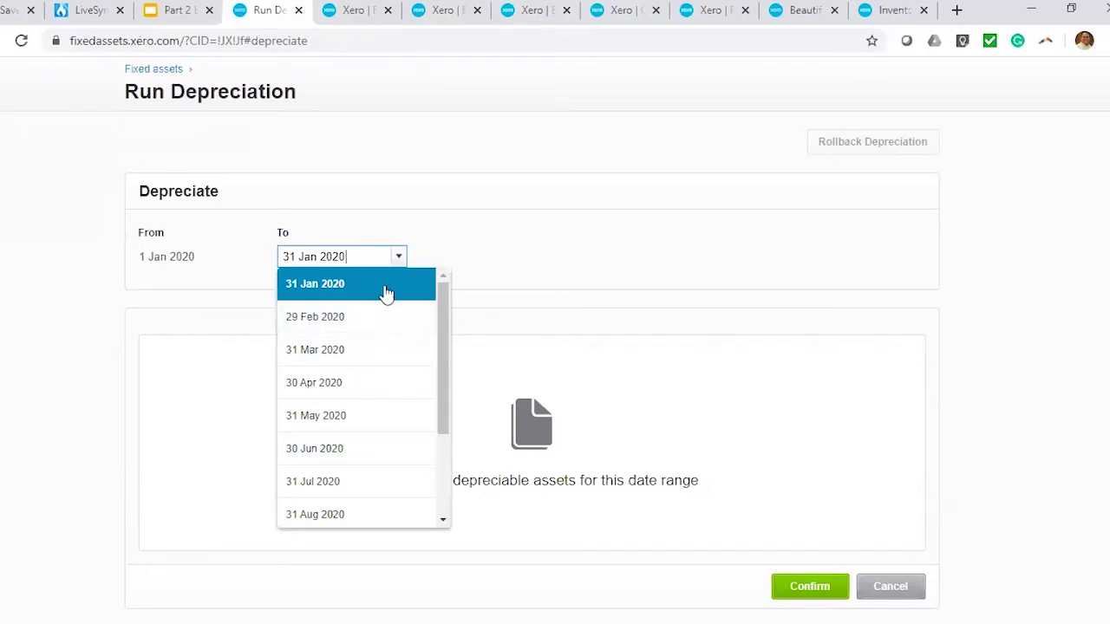
left_click(364, 460)
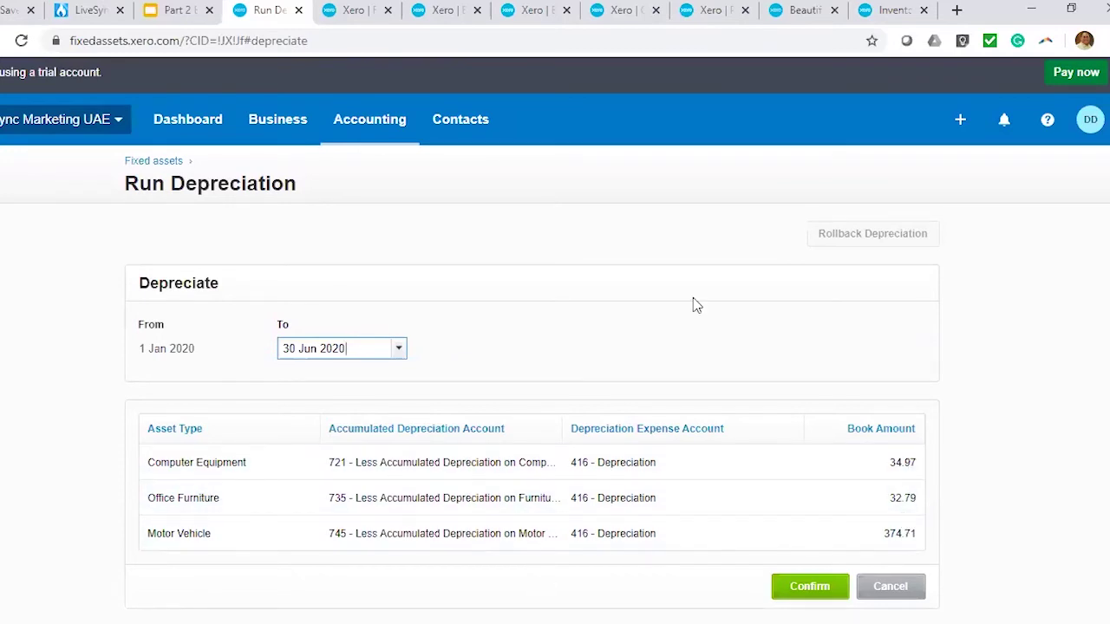
left_click(809, 587)
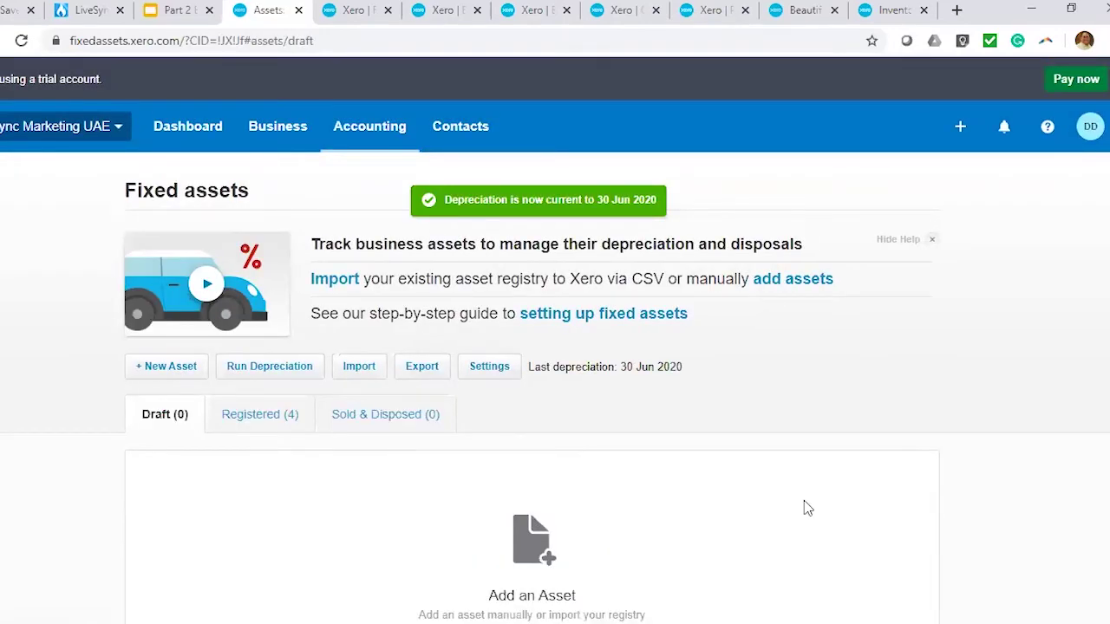
Step: View the registered assets and check their book values and the last depreciation date
scroll(806, 507, "down", 2)
left_click(243, 254)
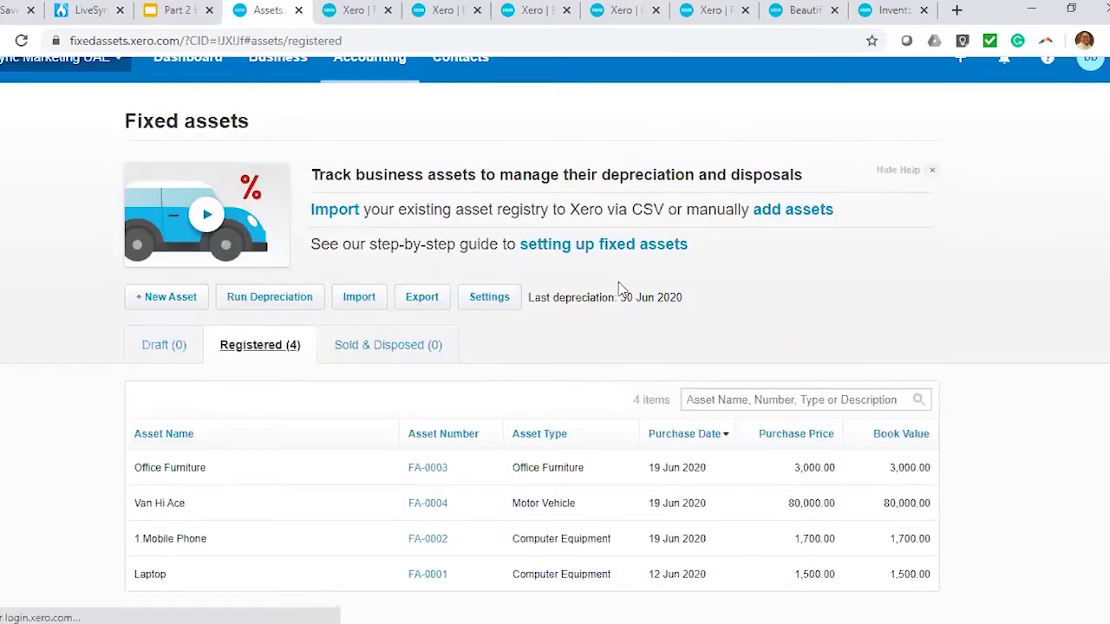
key("Tab")
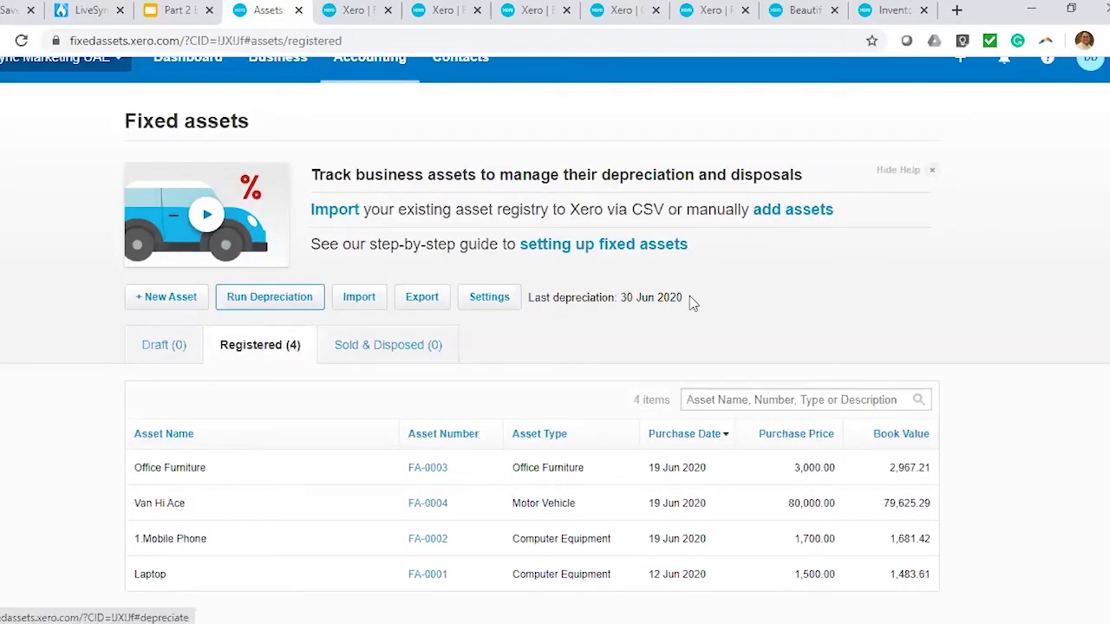
left_click_drag(682, 299, 619, 299)
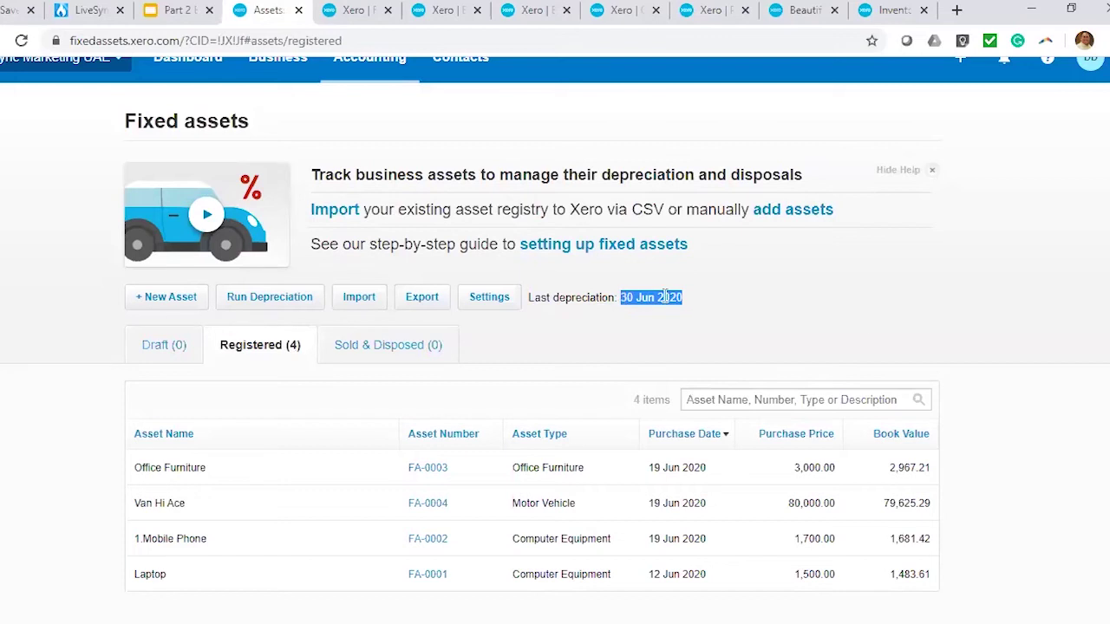
Step: Run depreciation for the period up to 31 Jul 2020 and check the last depreciation date
left_click(271, 300)
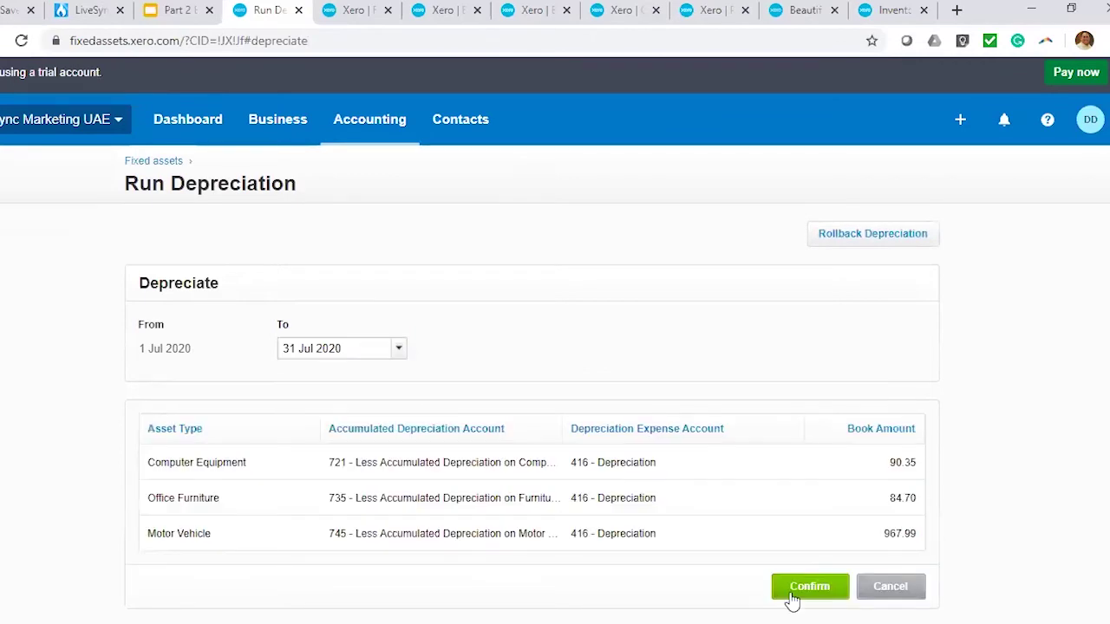
left_click(805, 587)
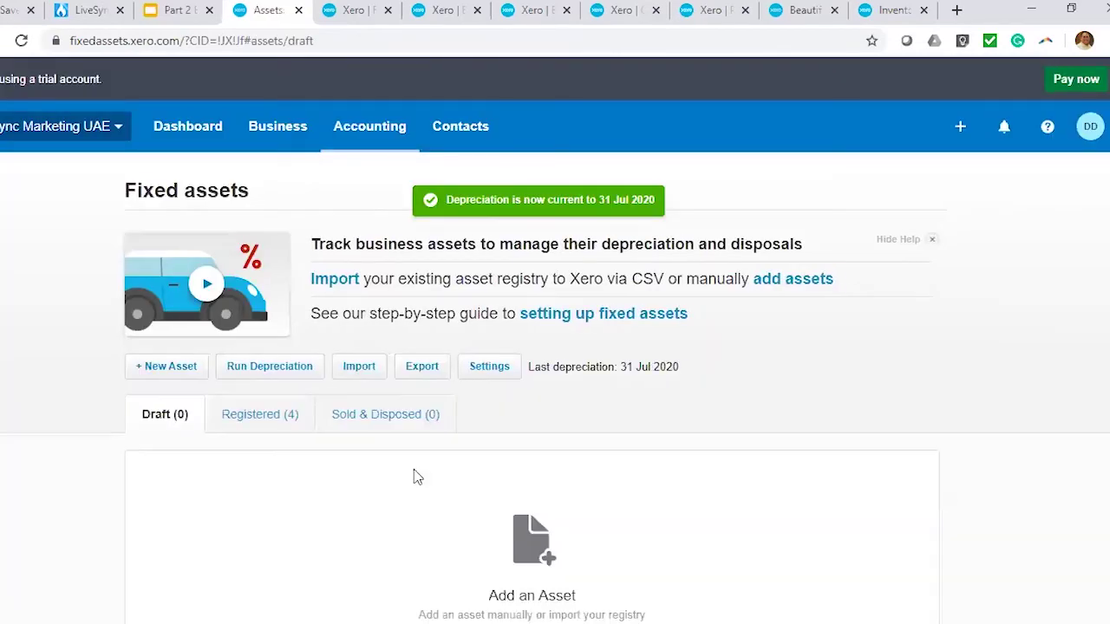
scroll(703, 450, "down", 2)
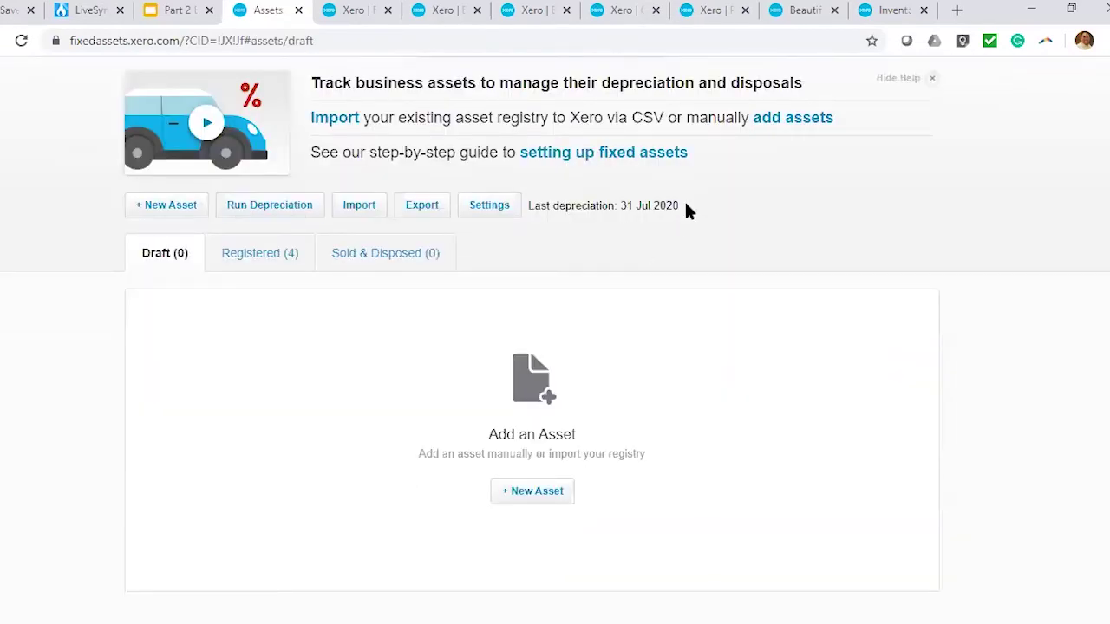
left_click_drag(529, 206, 643, 209)
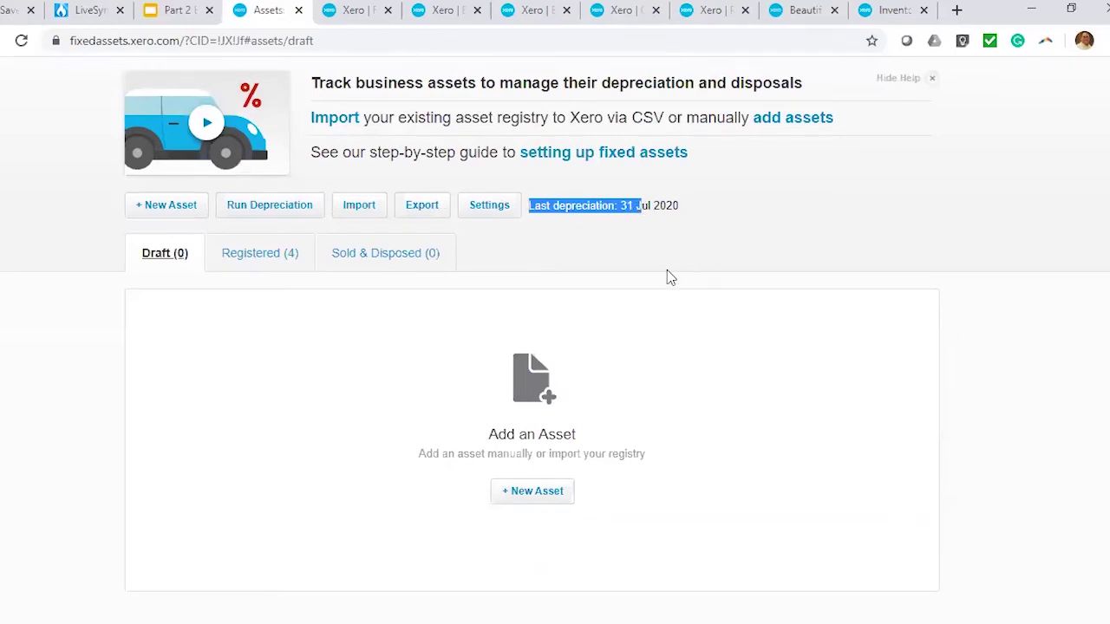
left_click(658, 244)
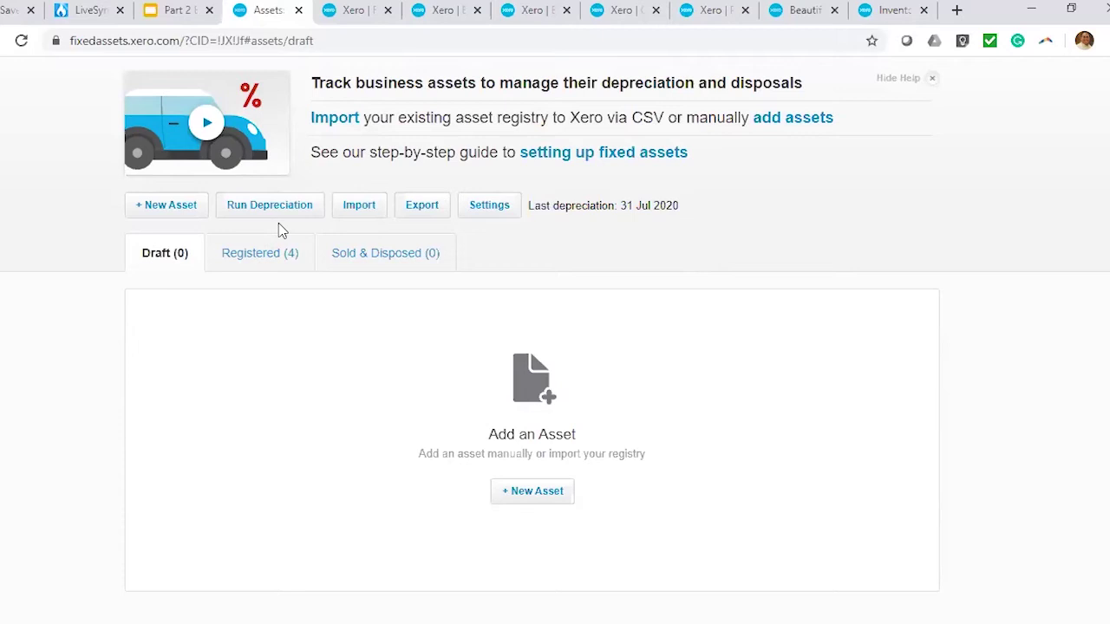
Step: Reload the June 2020 balance sheet and examine the accumulated depreciation lines under Fixed Assets
left_click(530, 10)
left_click(21, 41)
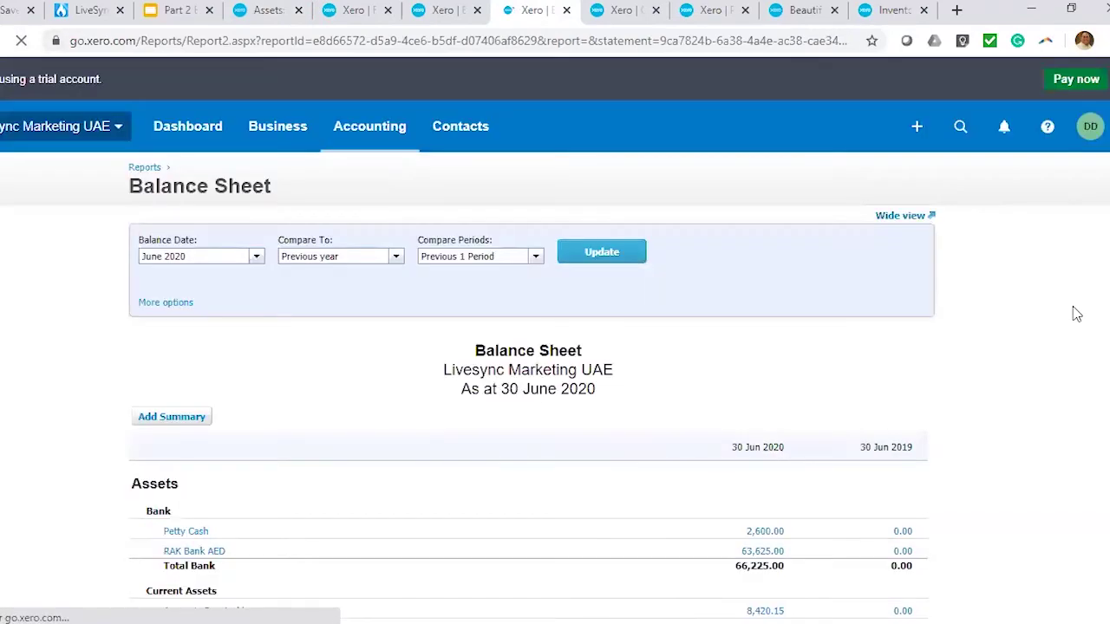
scroll(1079, 313, "down", 2)
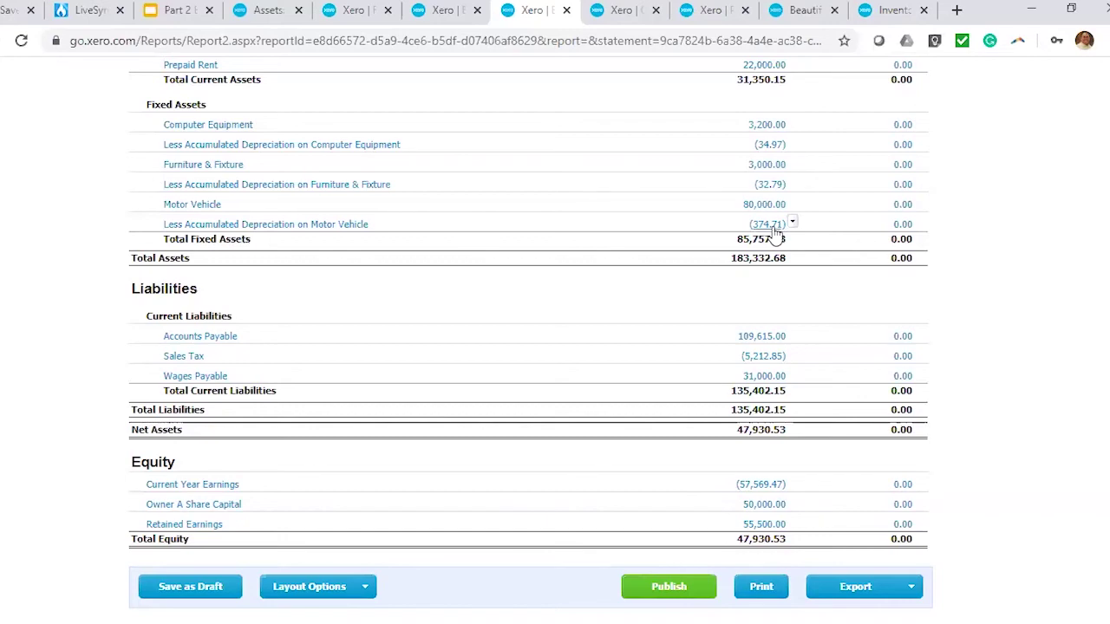
Step: Update the Fixed Asset Reconciliation report for June 2020 and check its accumulated depreciation against the last depreciation date
left_click(444, 10)
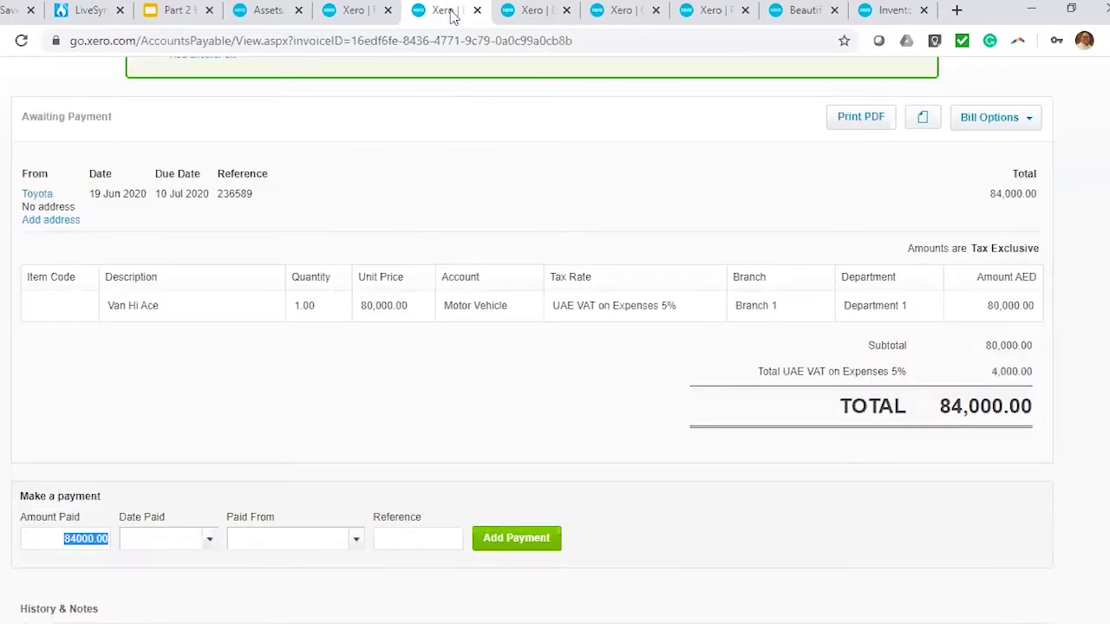
left_click(355, 13)
left_click(322, 111)
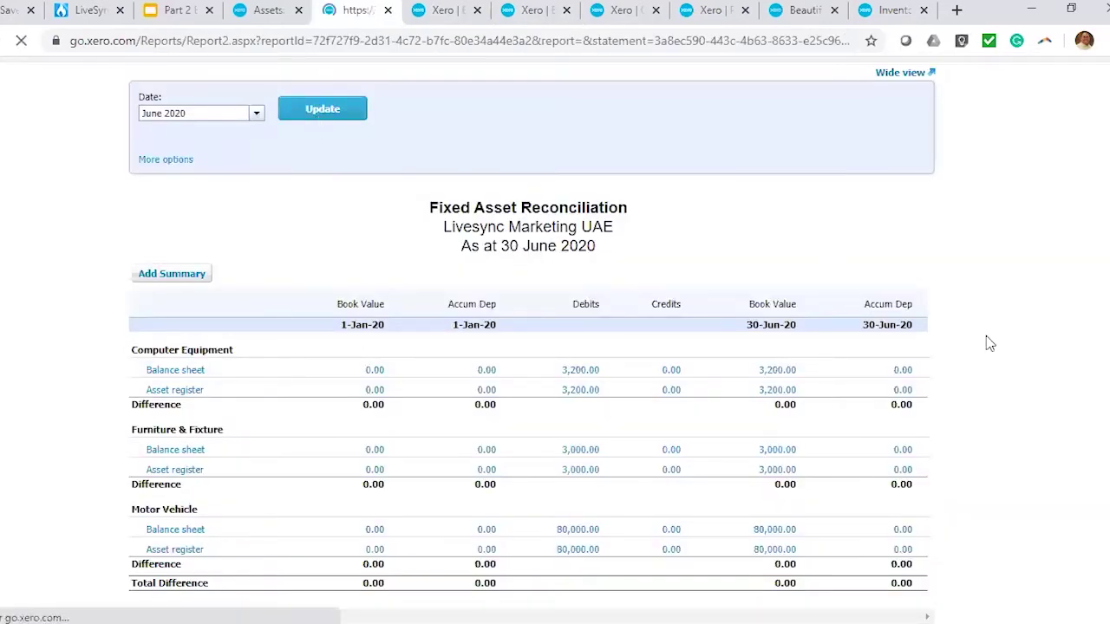
scroll(988, 343, "down", 4)
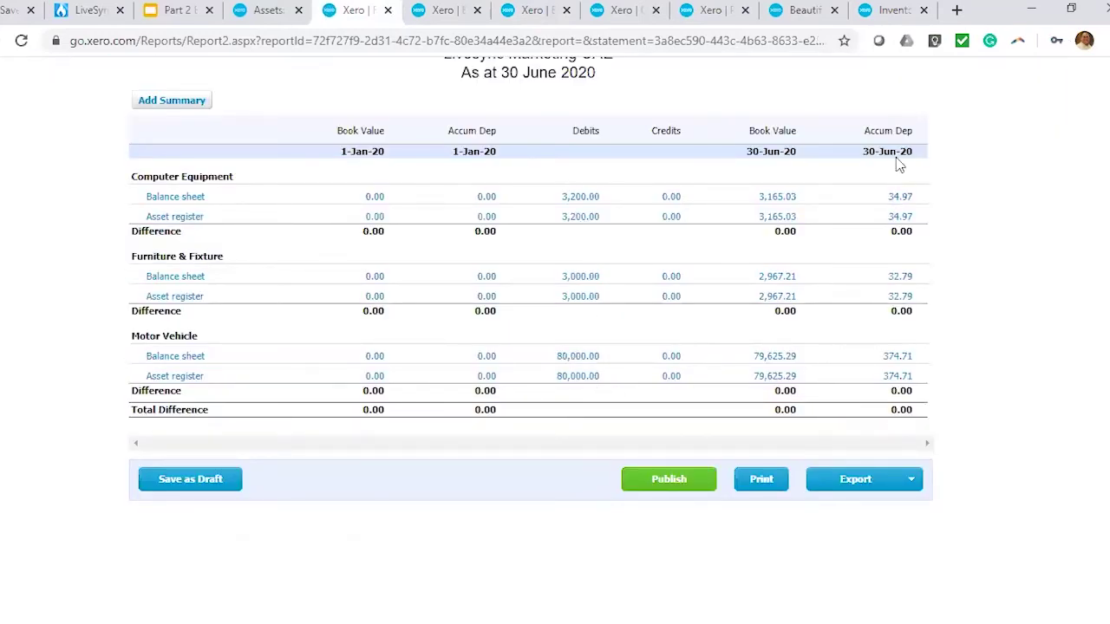
left_click_drag(861, 131, 902, 130)
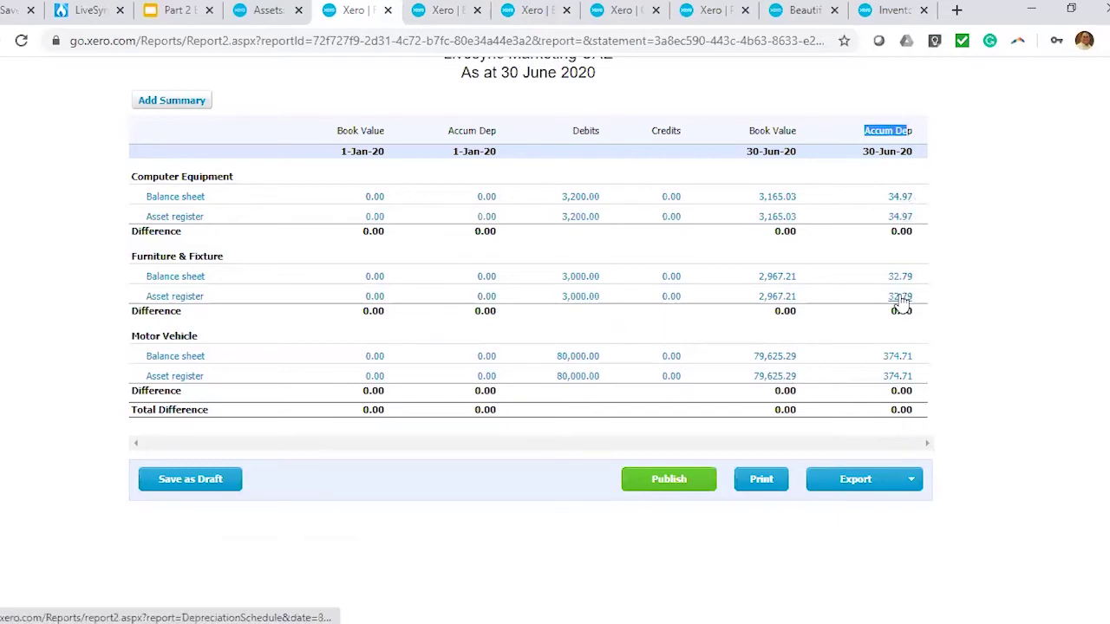
left_click(265, 10)
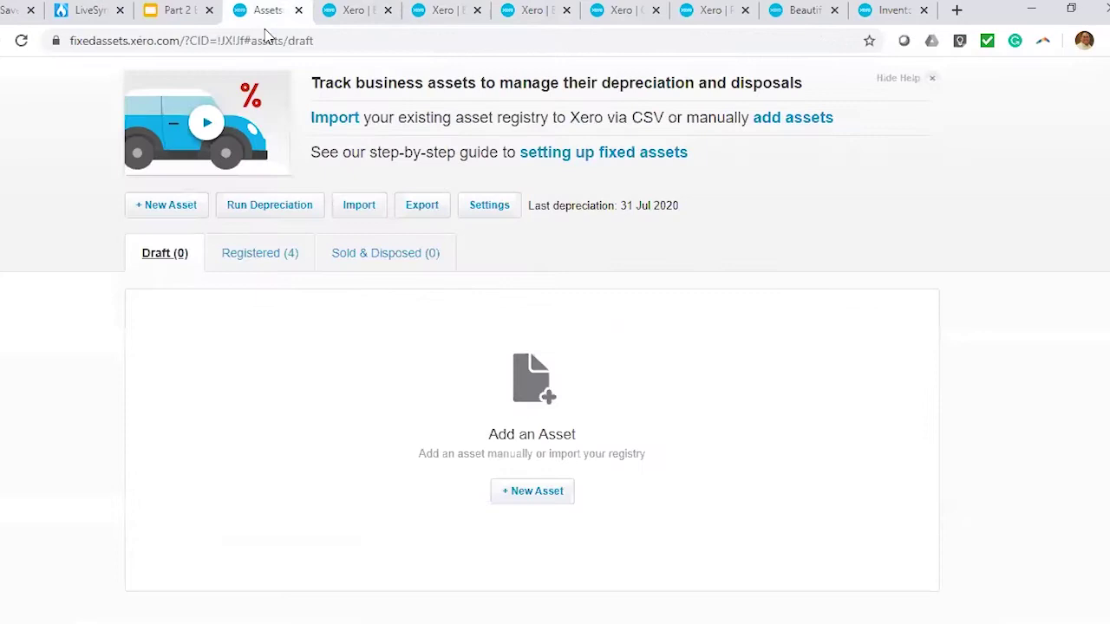
left_click(351, 10)
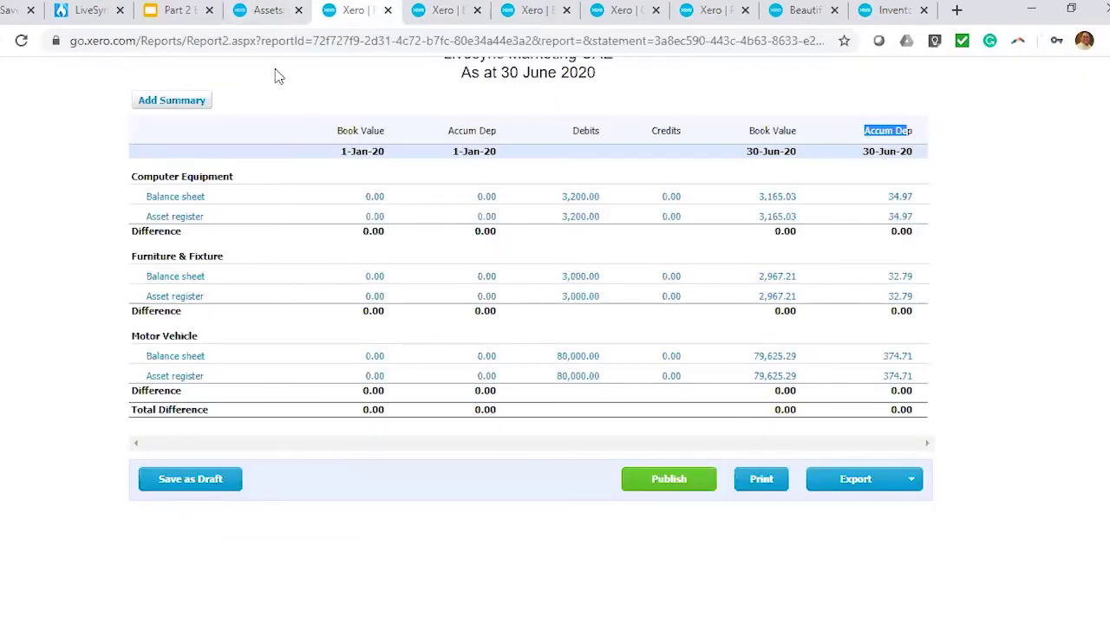
Step: Roll back the fixed asset depreciation to 1 Jun 2020 and save the rollback
left_click(261, 10)
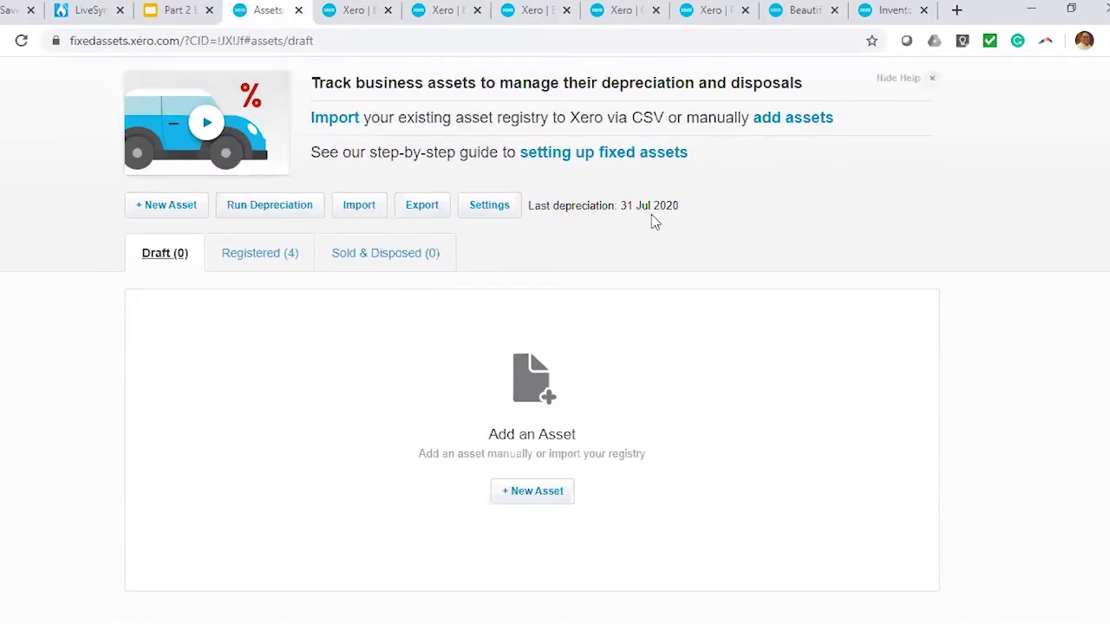
left_click(275, 209)
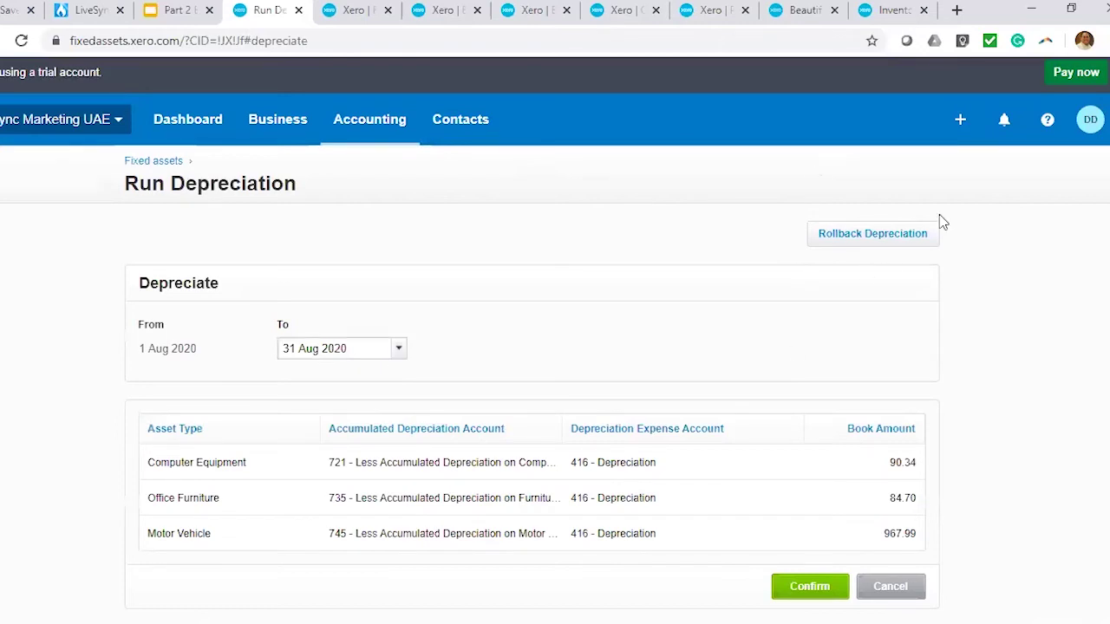
left_click(900, 239)
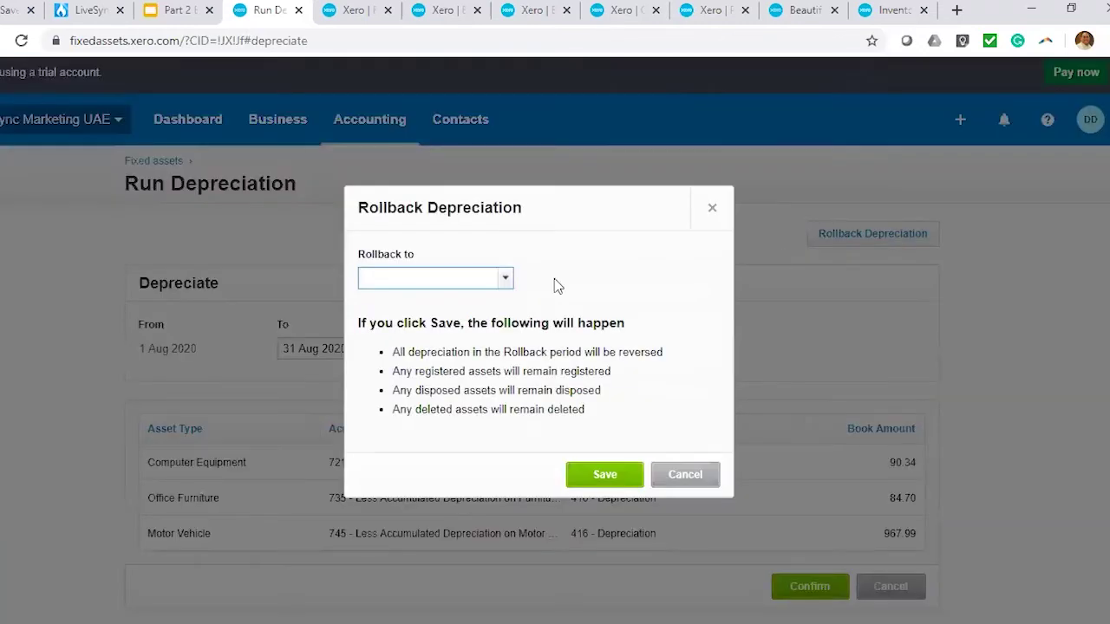
left_click(505, 279)
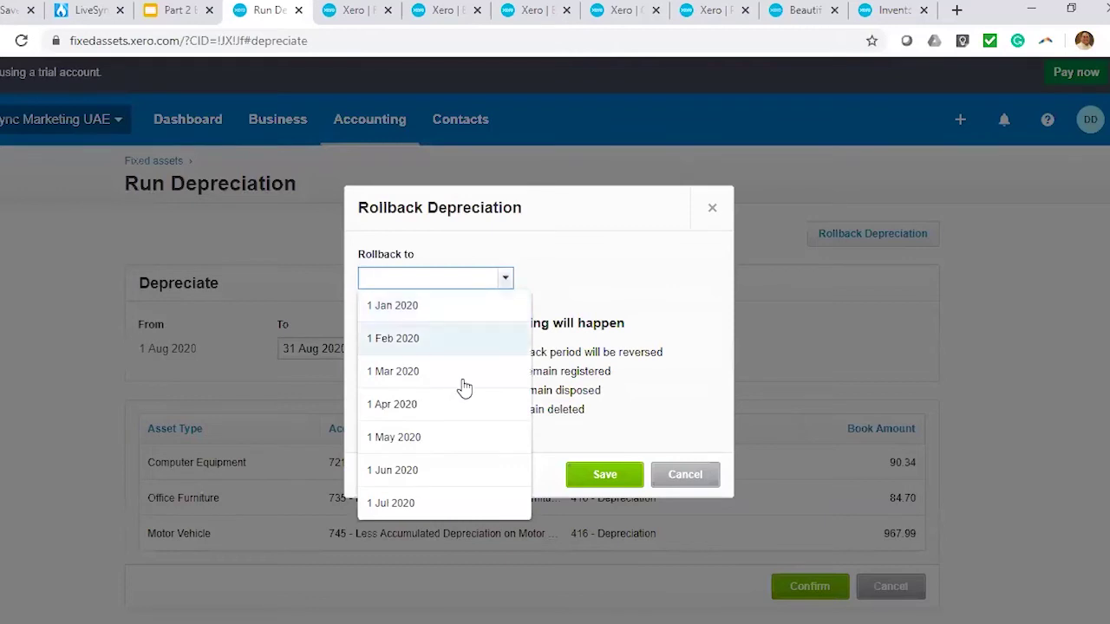
left_click(469, 476)
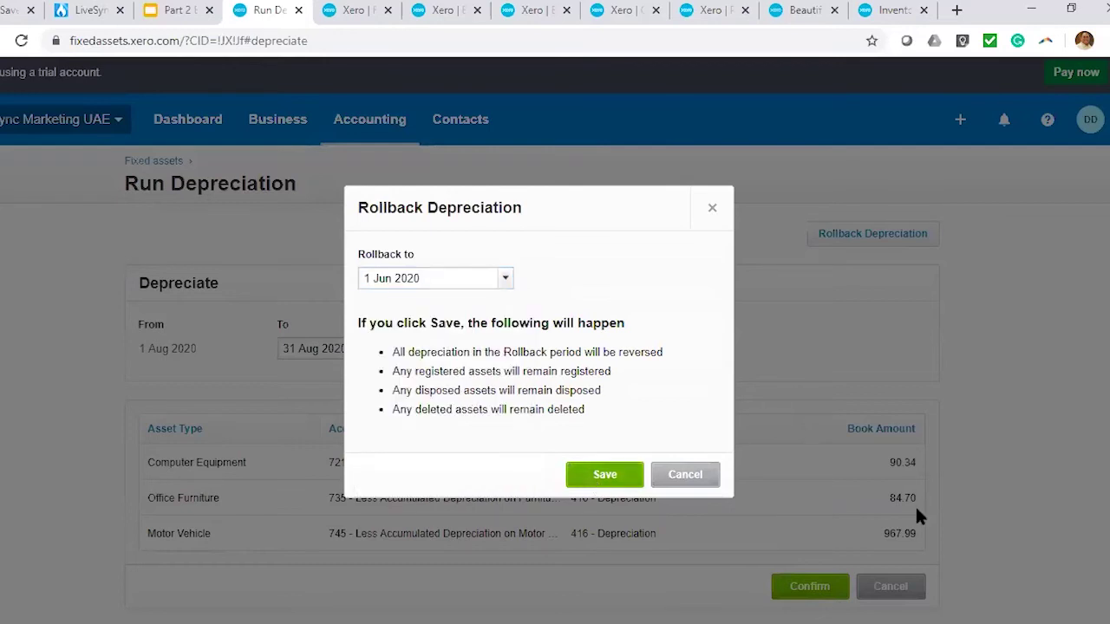
key("Return")
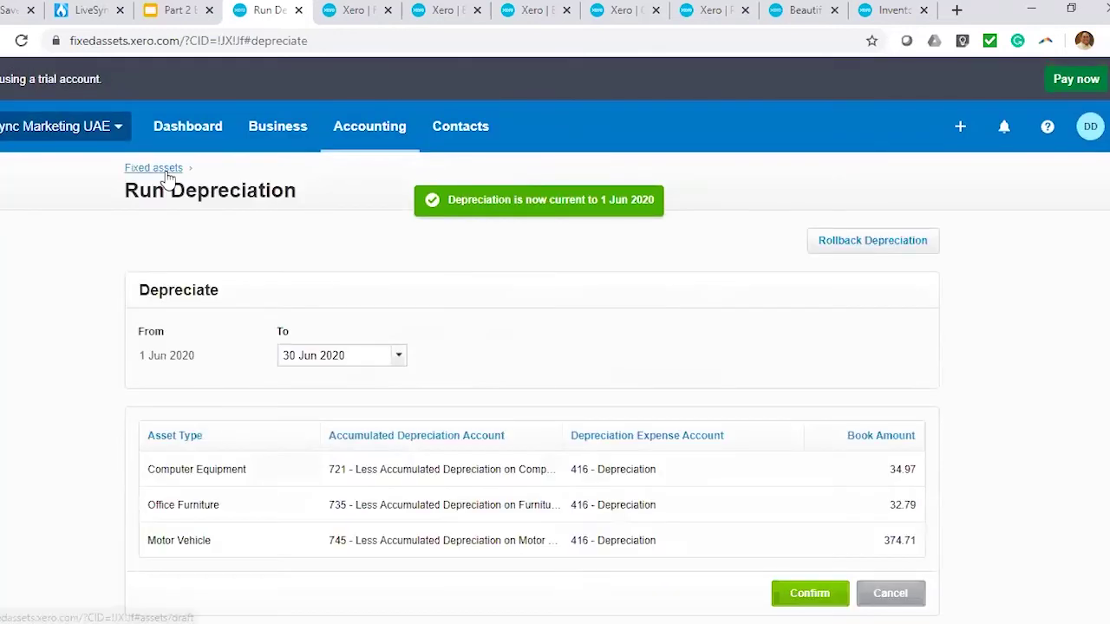
Step: Check the last depreciation date on the fixed assets page, then reload the Fixed Asset Reconciliation and Balance Sheet reports
left_click(165, 170)
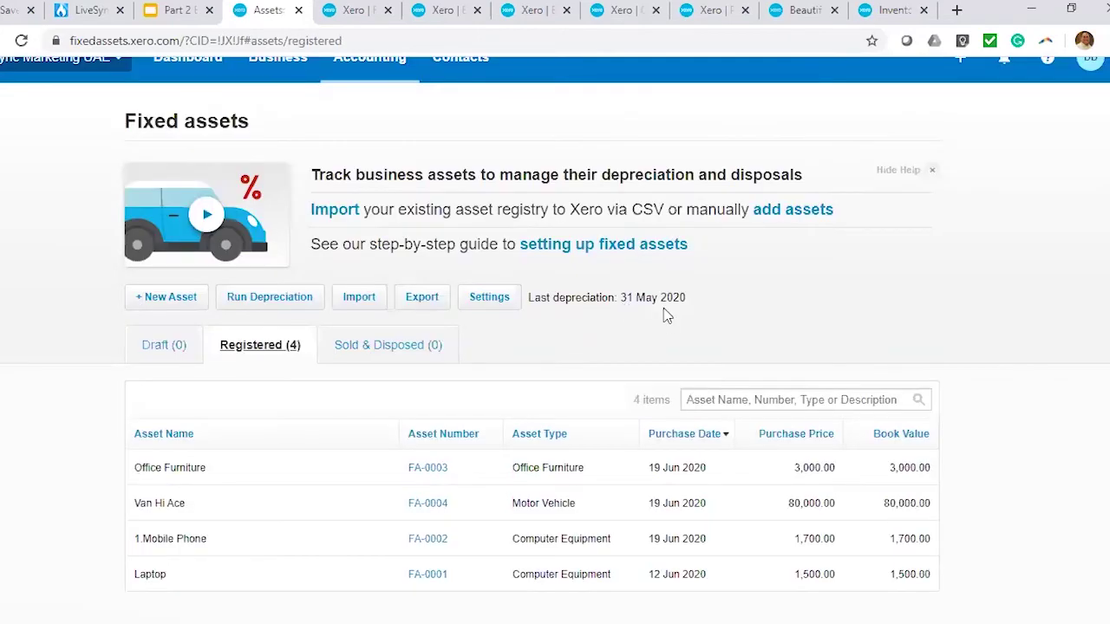
left_click(352, 10)
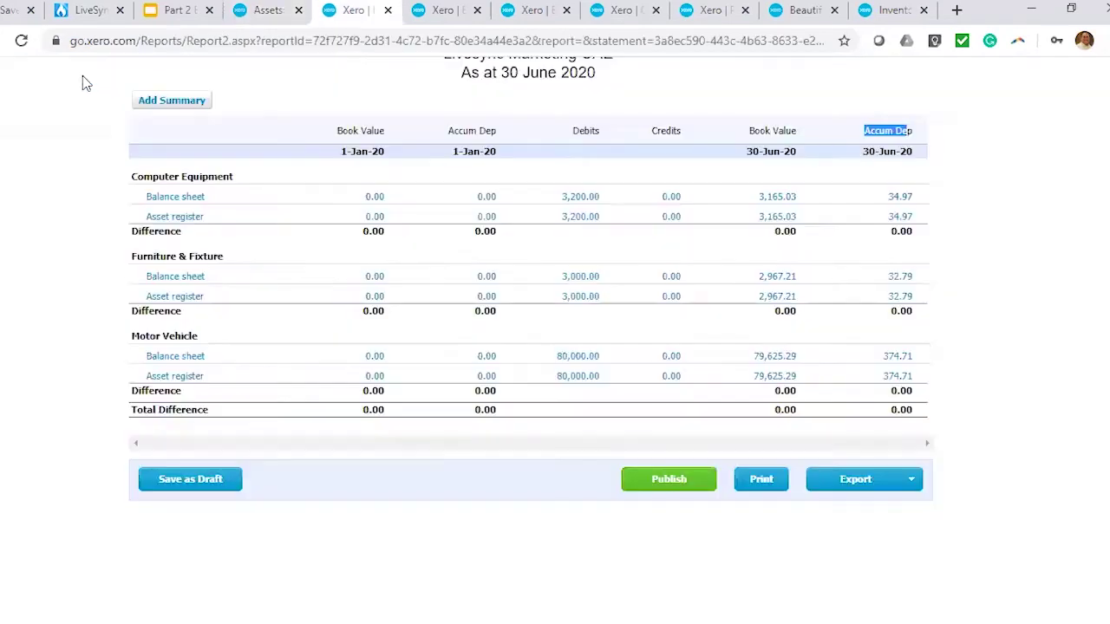
left_click(18, 43)
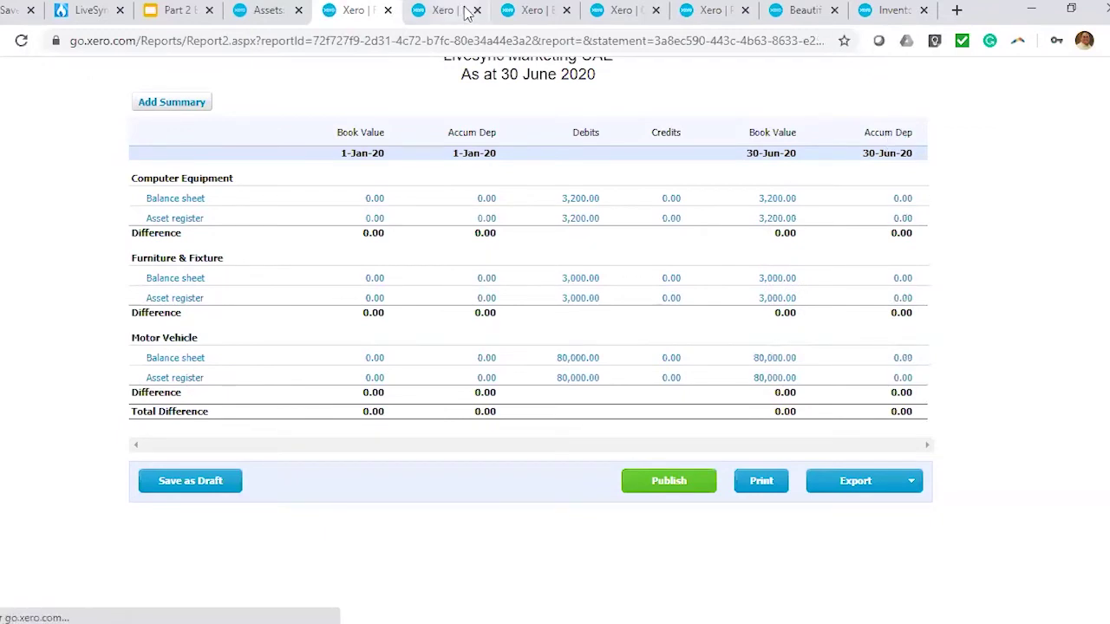
left_click(532, 10)
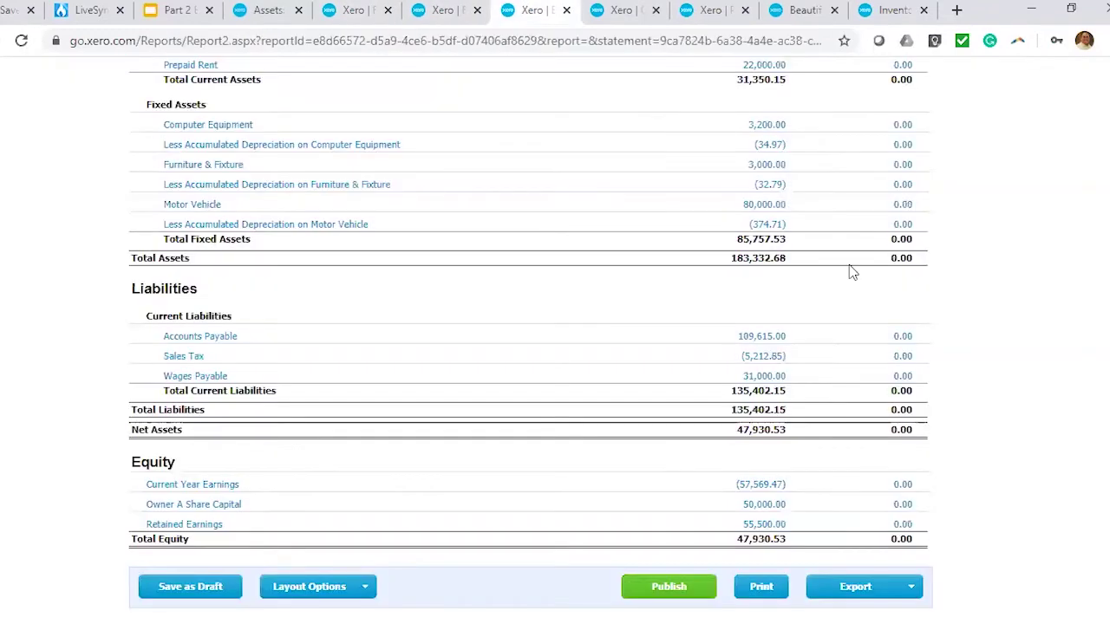
key("F5")
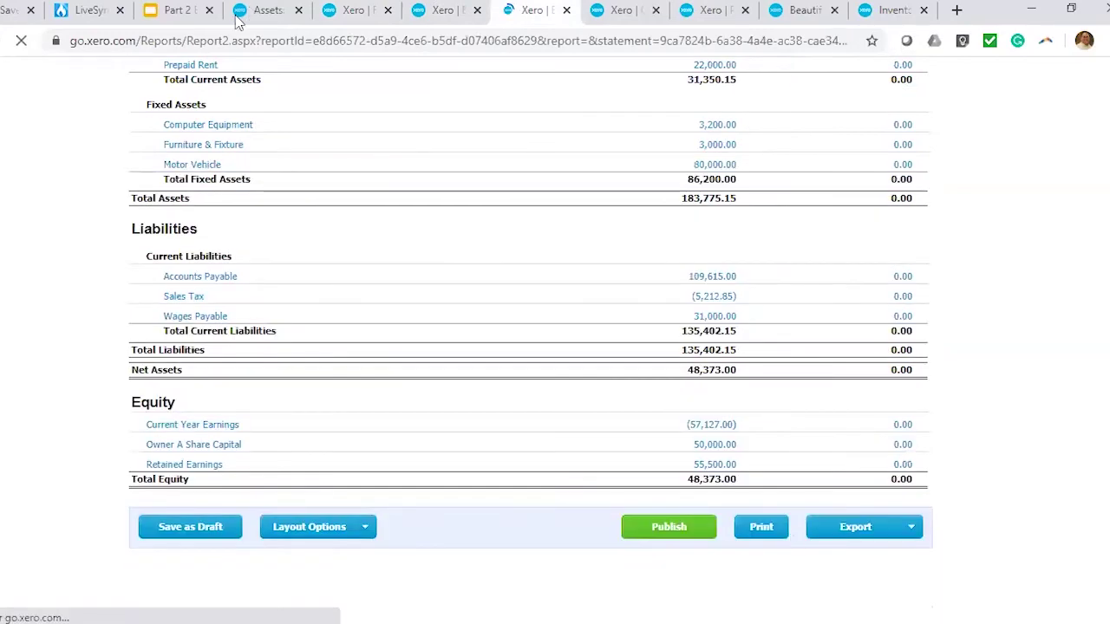
Step: Open the registered asset FA-0003 Office Furniture and review its details and original bill
left_click(240, 18)
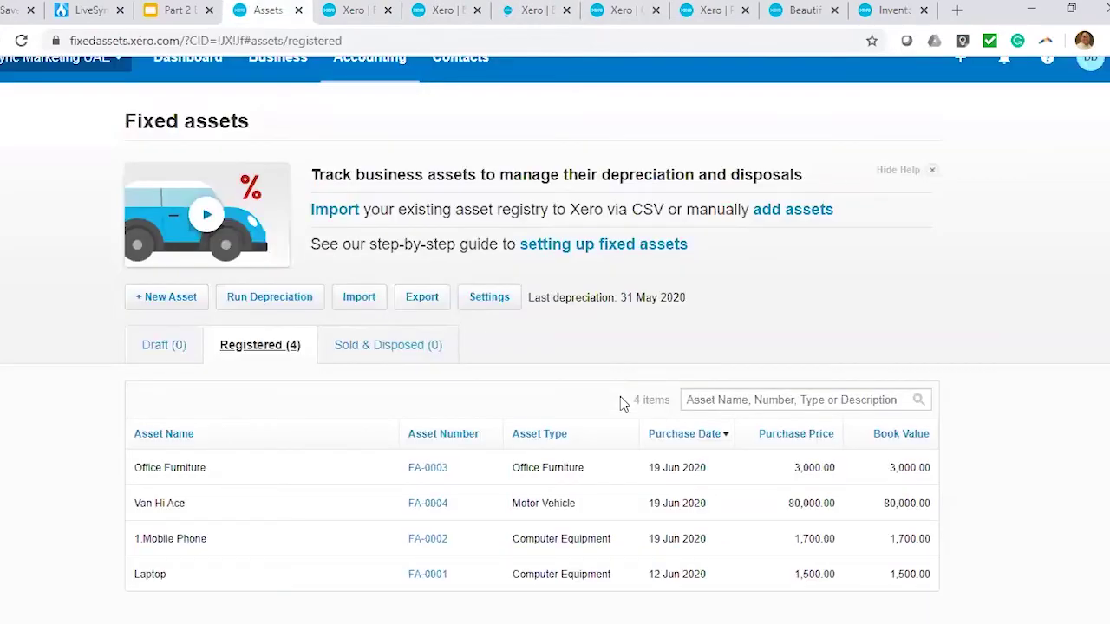
left_click(436, 474)
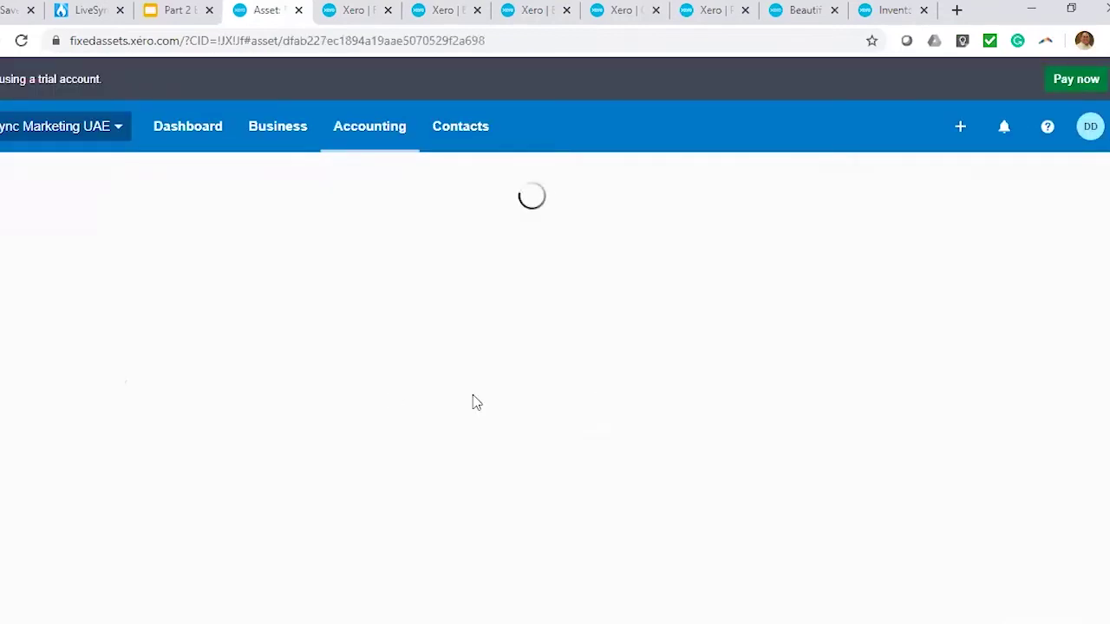
scroll(861, 311, "down", 5)
scroll(954, 317, "up", 5)
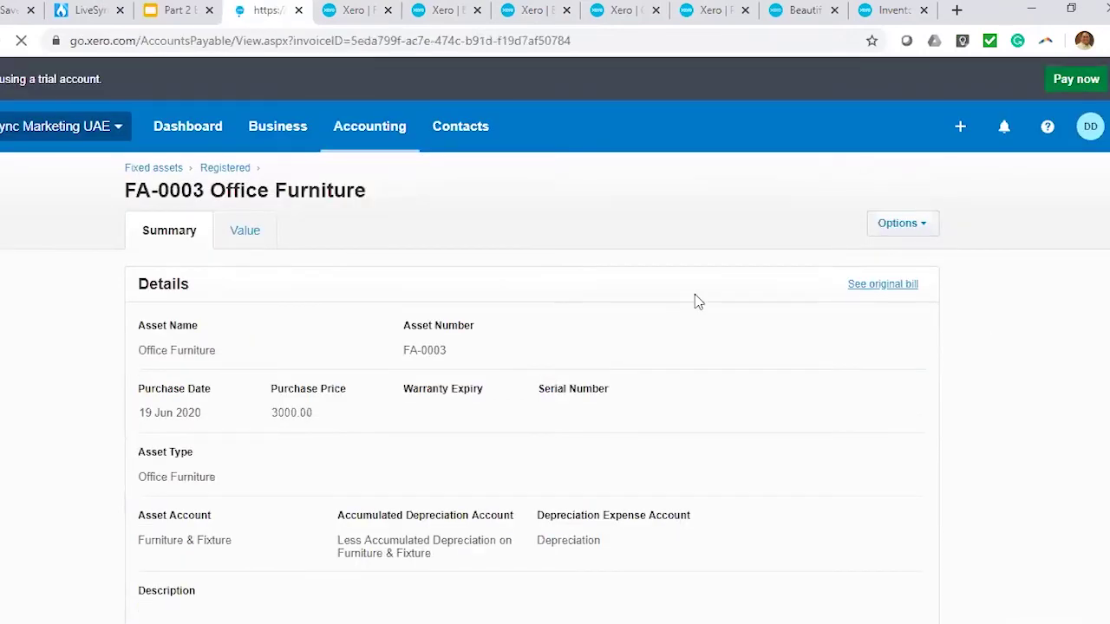
scroll(694, 300, "down", 5)
scroll(986, 250, "up", 2)
Step: Return to the fixed assets page and run depreciation for the period up to 30 Jun 2020
key("alt+Left")
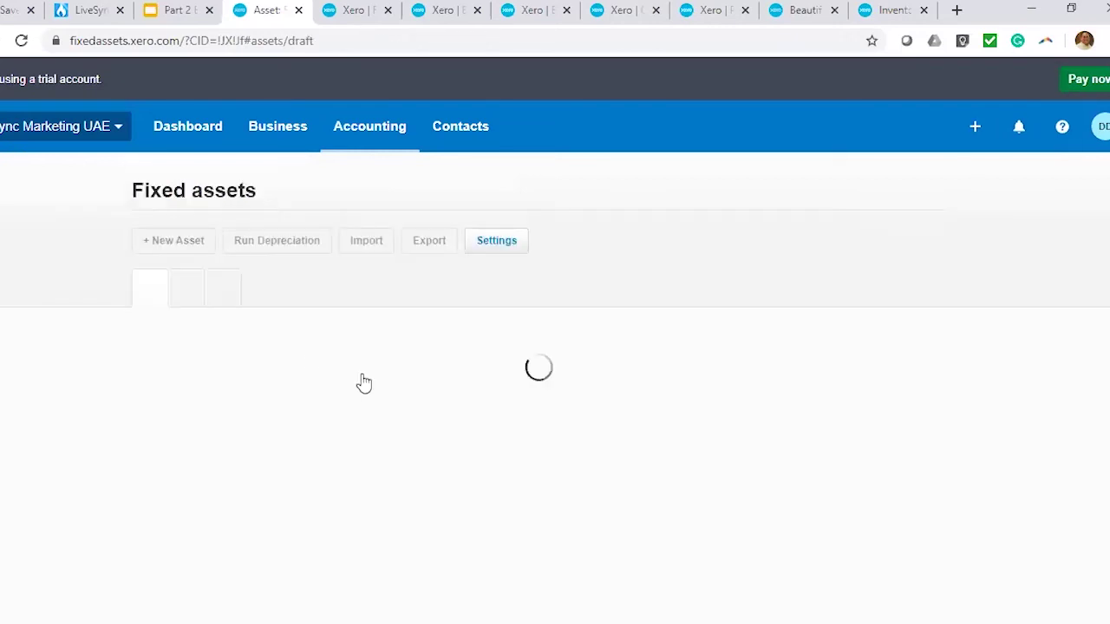
left_click(270, 364)
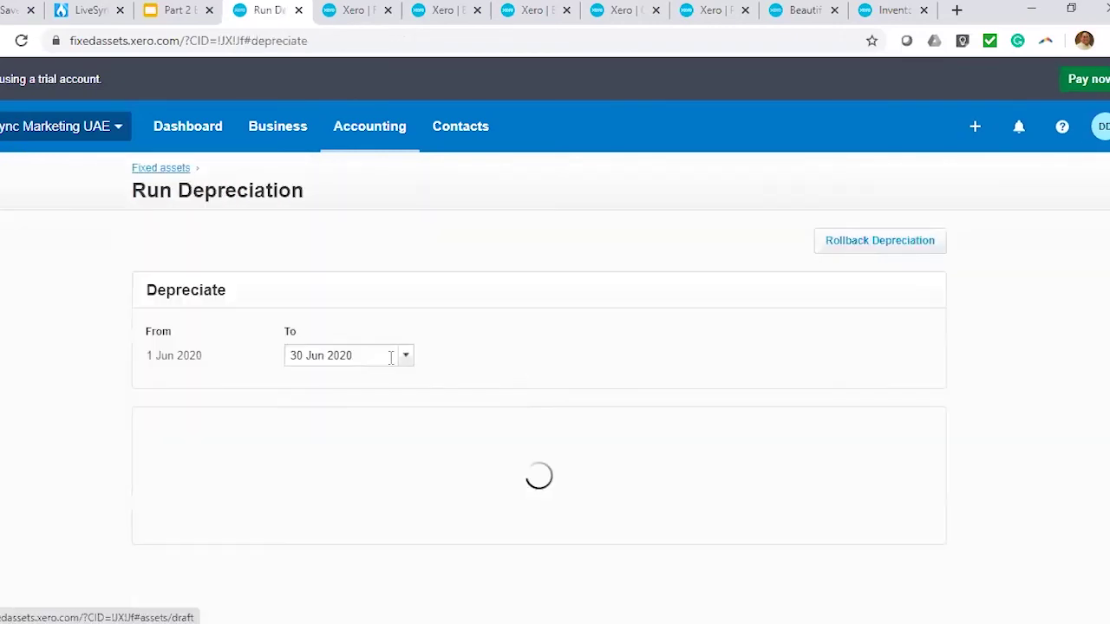
left_click(848, 594)
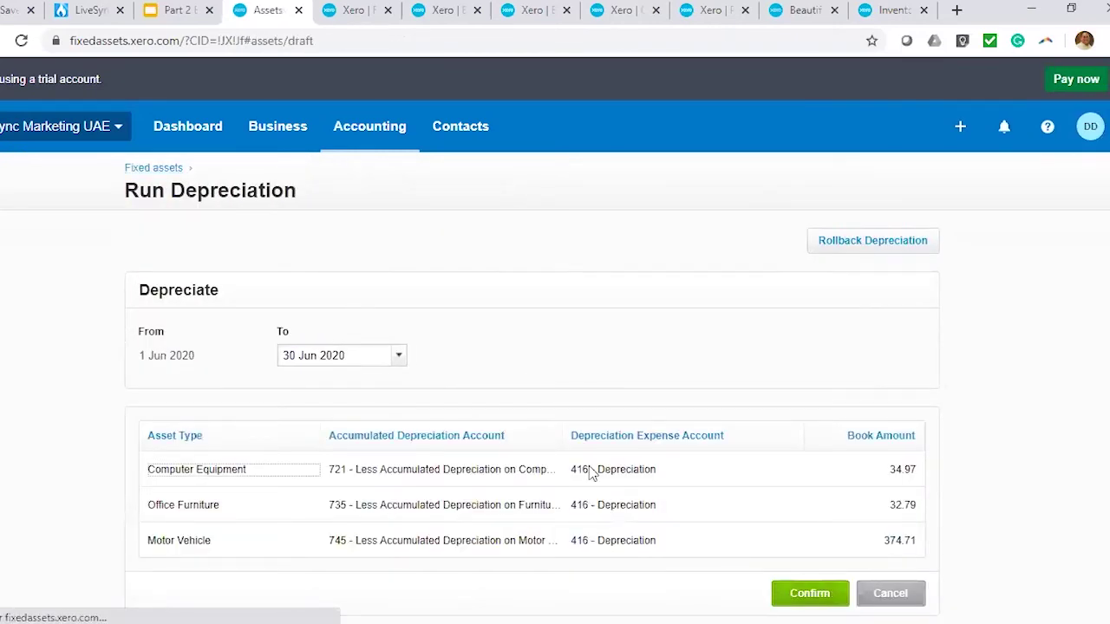
Step: Examine the depreciation expense per branch in the Profit and Loss report for January to June 2020
left_click(533, 10)
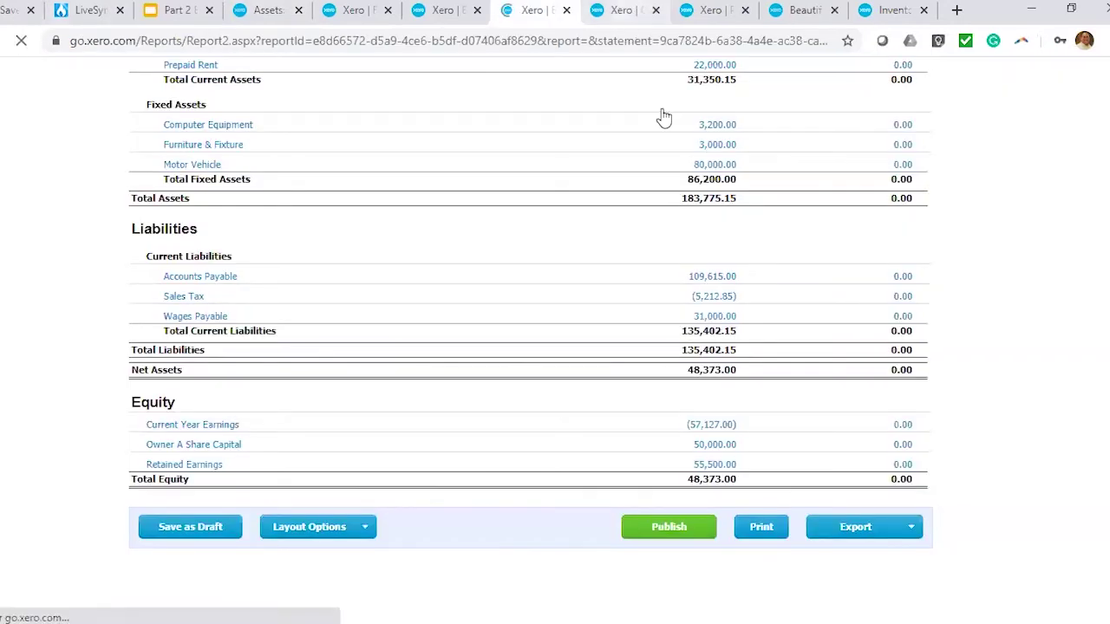
left_click(621, 9)
left_click(723, 10)
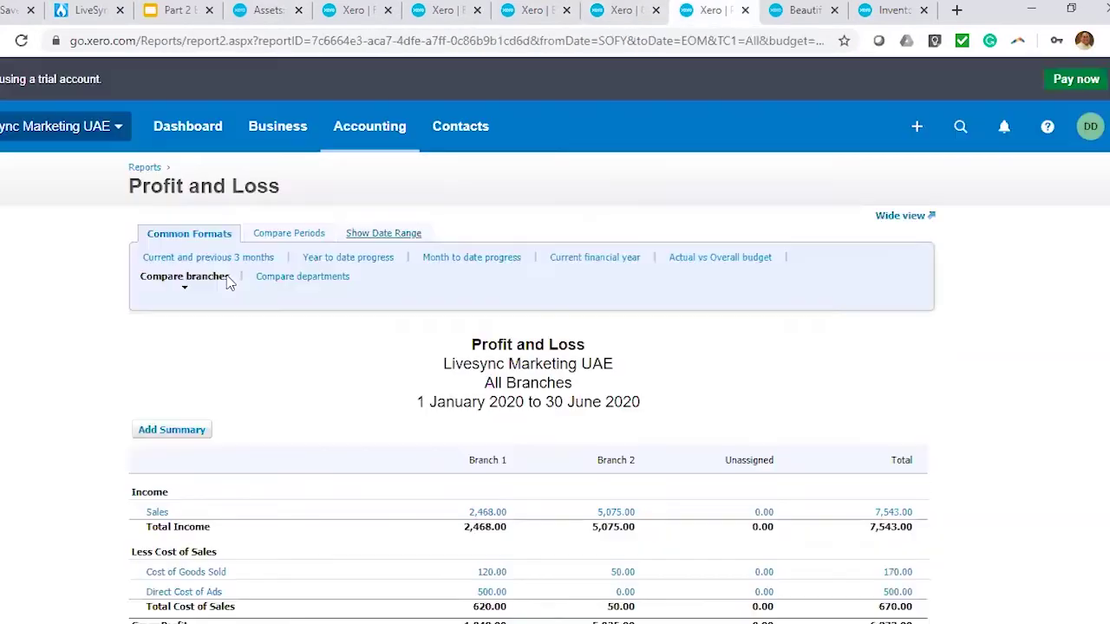
left_click(228, 279)
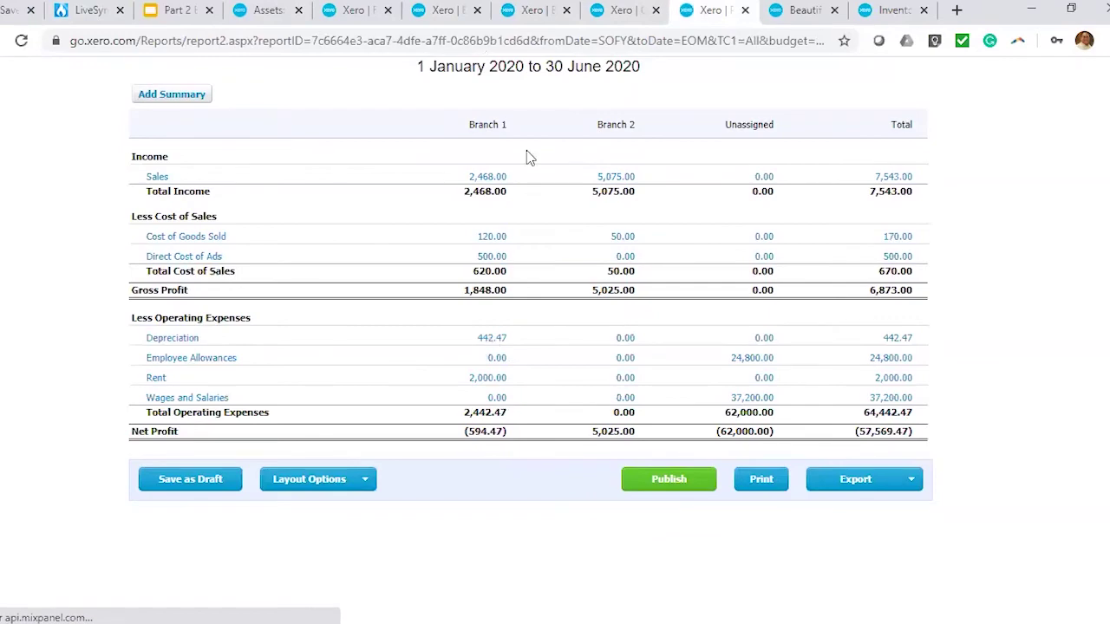
Step: Return to the June 2020 Fixed Asset Reconciliation report and check its accumulated depreciation columns
left_click(373, 11)
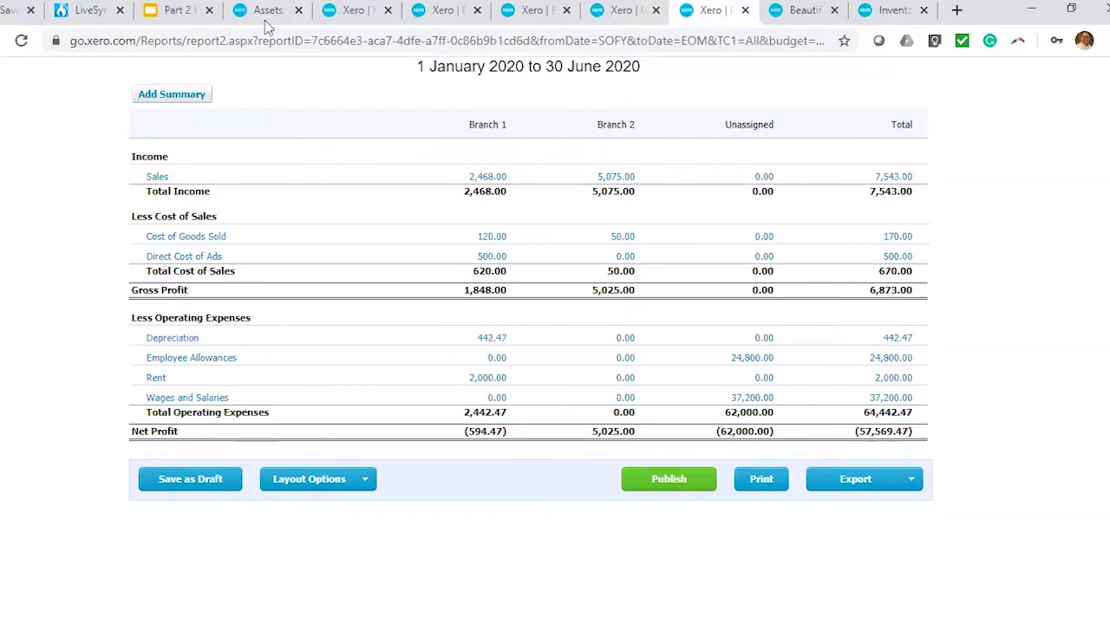
key("ctrl+shift+Tab")
left_click(354, 11)
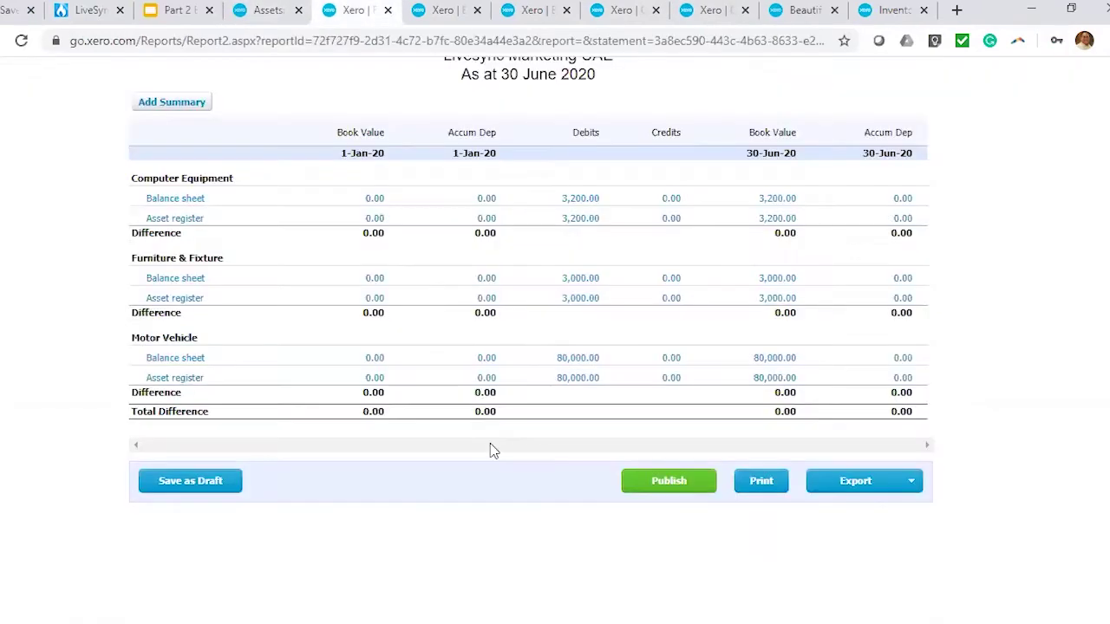
scroll(431, 118, "up", 5)
Step: Open the Depreciation Schedule report for June 2020 from the Fixed Assets reports, starting from the Toyota bill page
left_click(460, 11)
scroll(350, 136, "up", 3)
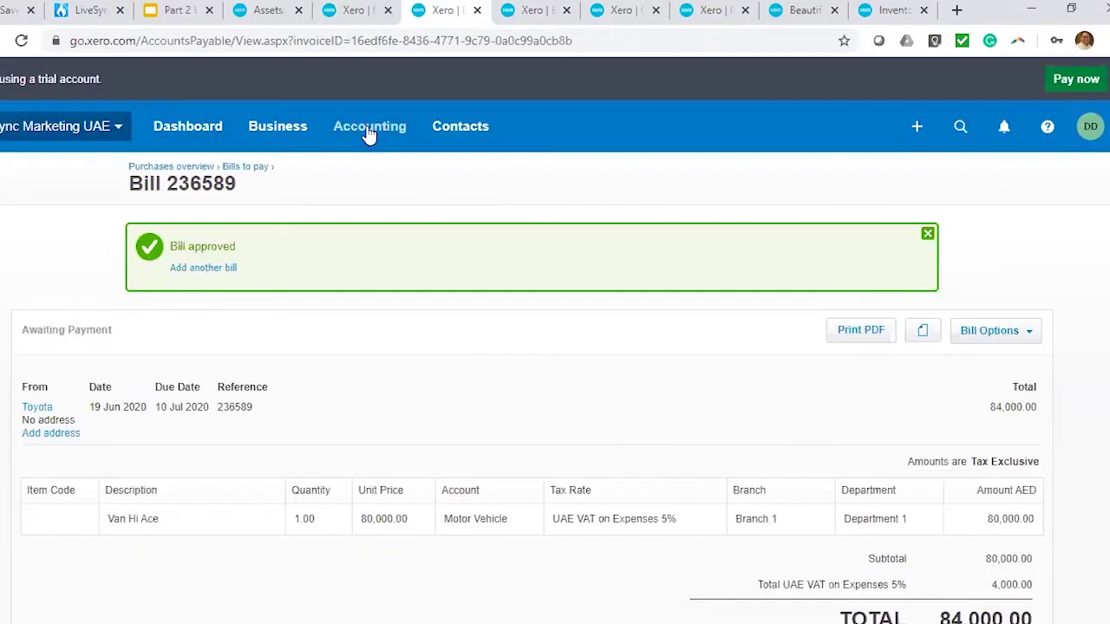
left_click(369, 125)
left_click(404, 232)
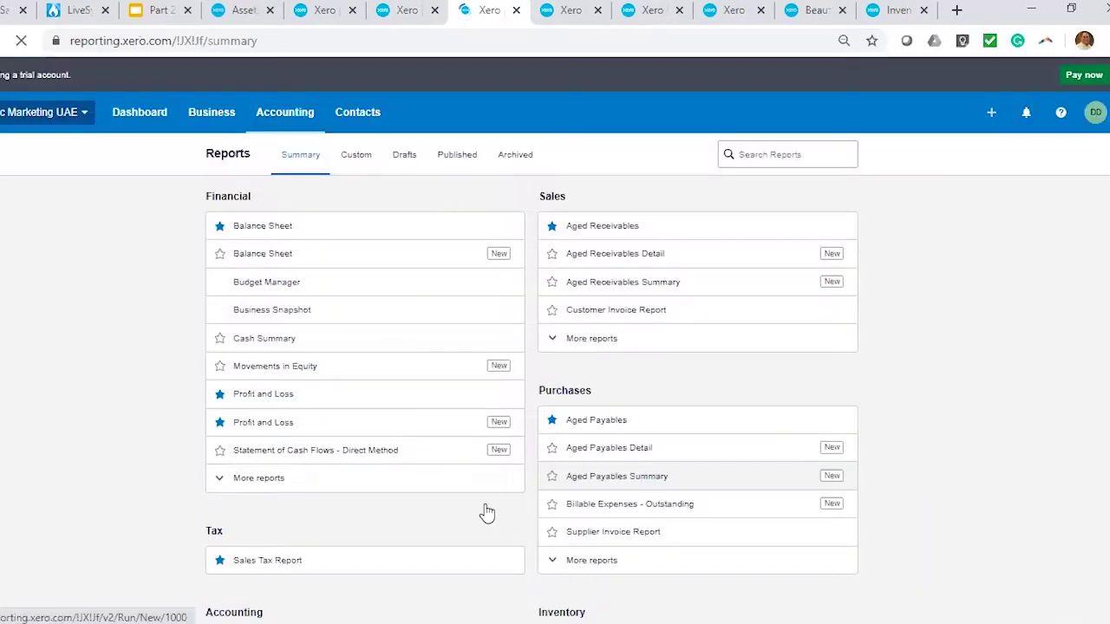
scroll(468, 549, "down", 5)
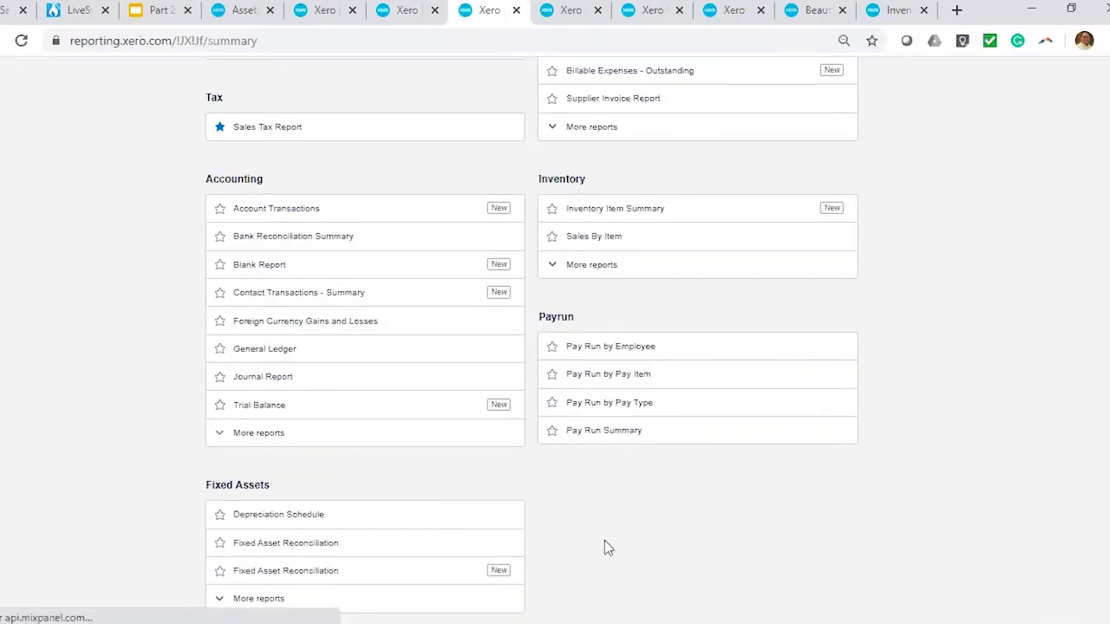
left_click(560, 521)
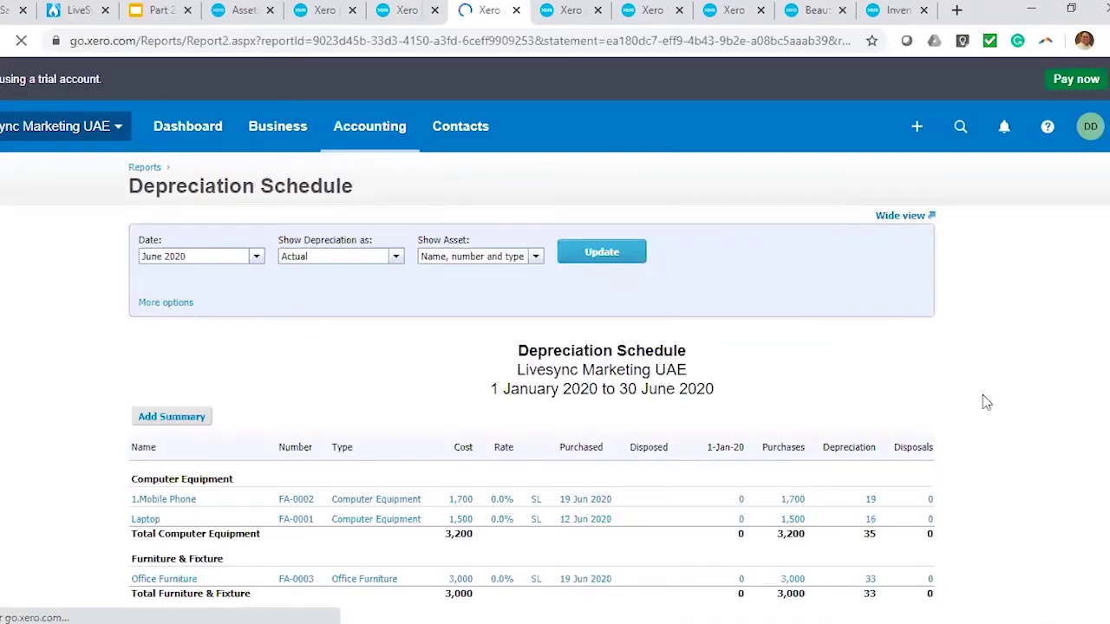
Step: Examine the Depreciation Schedule's end date, accumulated depreciation and 30 June 2020 asset values
scroll(985, 401, "down", 3)
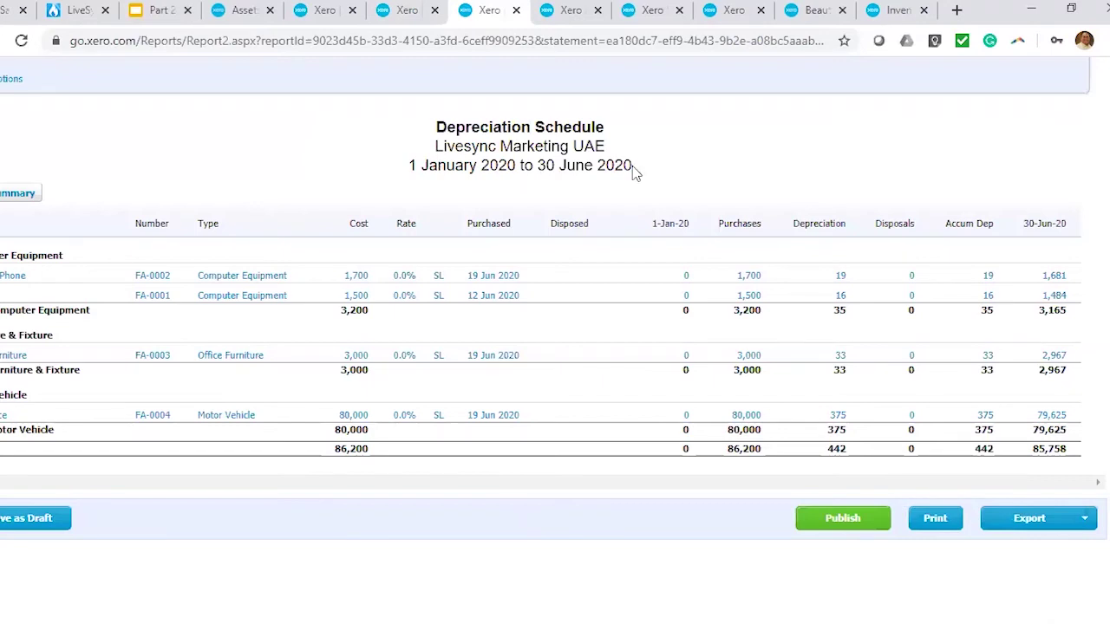
left_click_drag(538, 165, 632, 165)
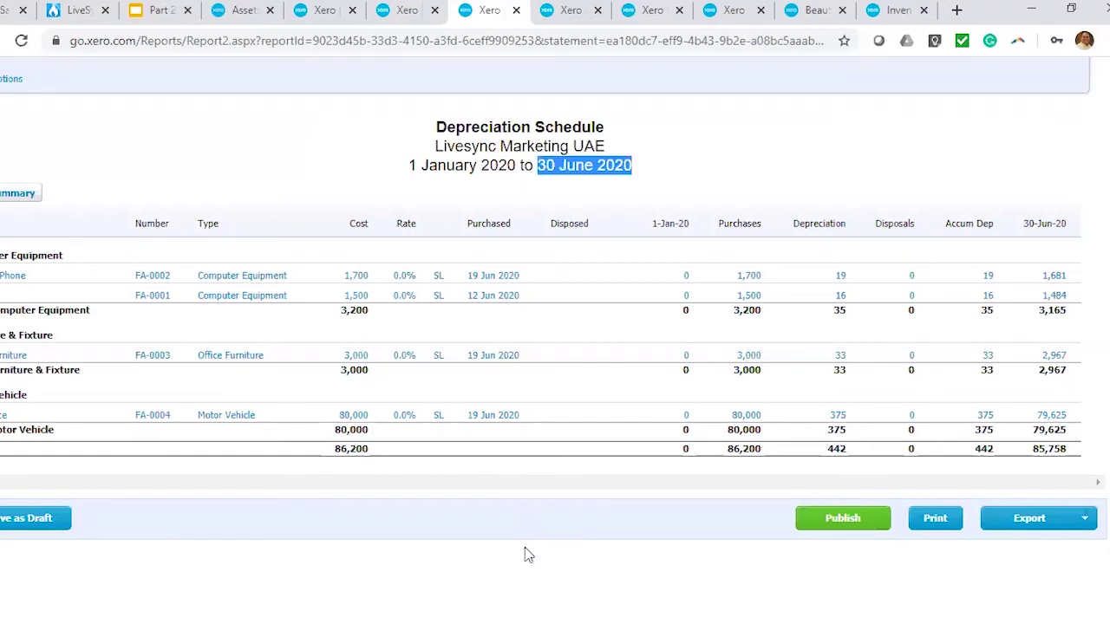
left_click(170, 302)
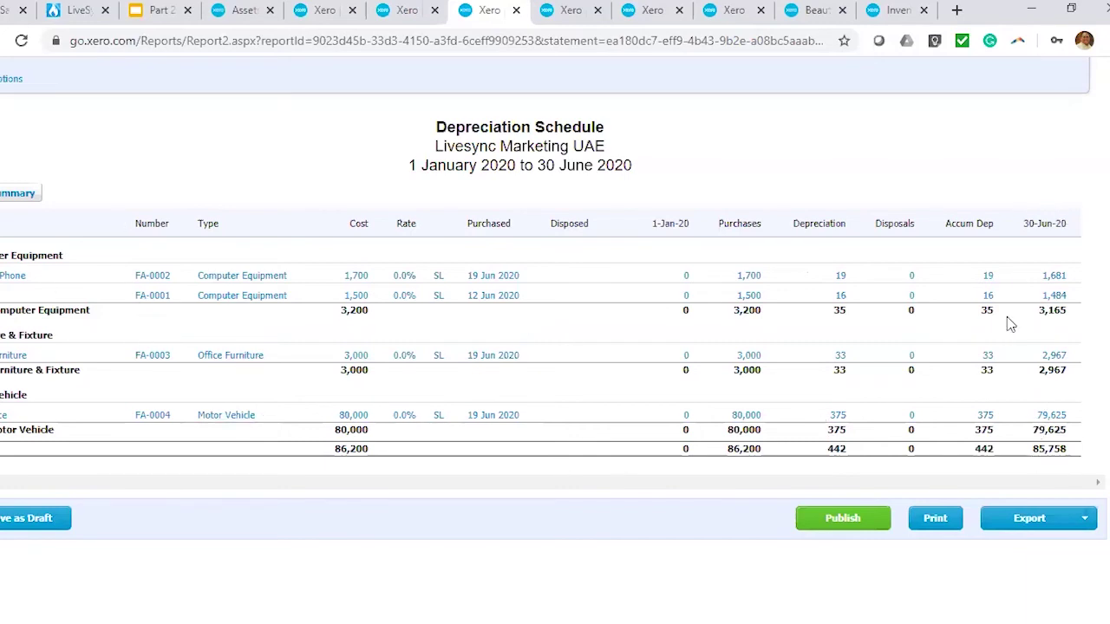
left_click_drag(1041, 309, 1047, 310)
Step: Display the Fixed Asset Reconciliation report in wide view and review each asset type's book value at 30 June 2020
left_click(325, 11)
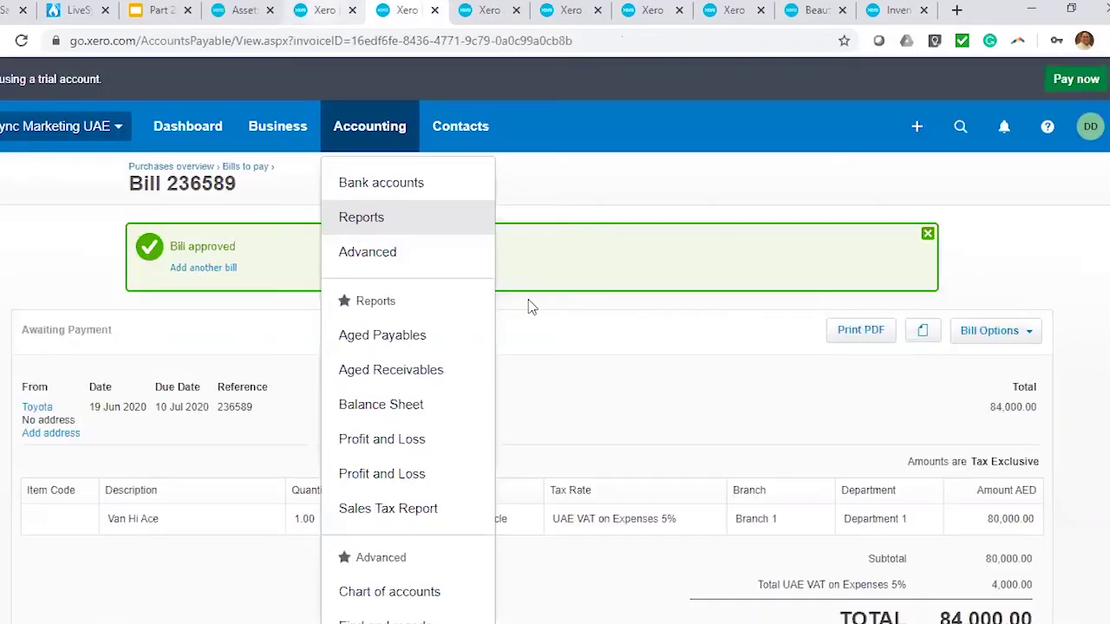
left_click(344, 200)
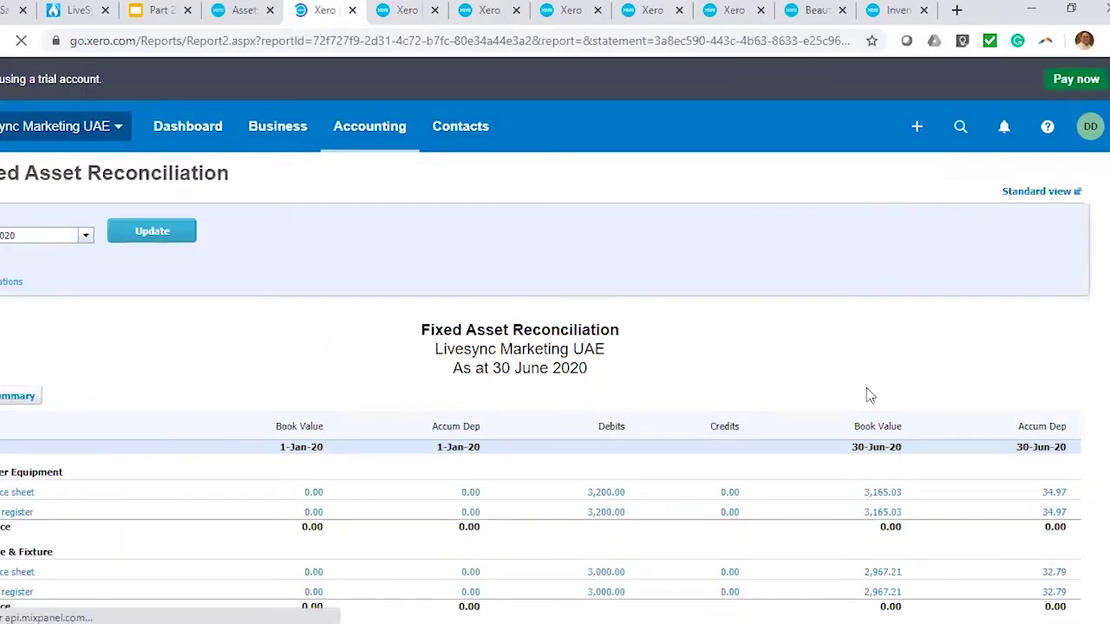
scroll(872, 395, "down", 3)
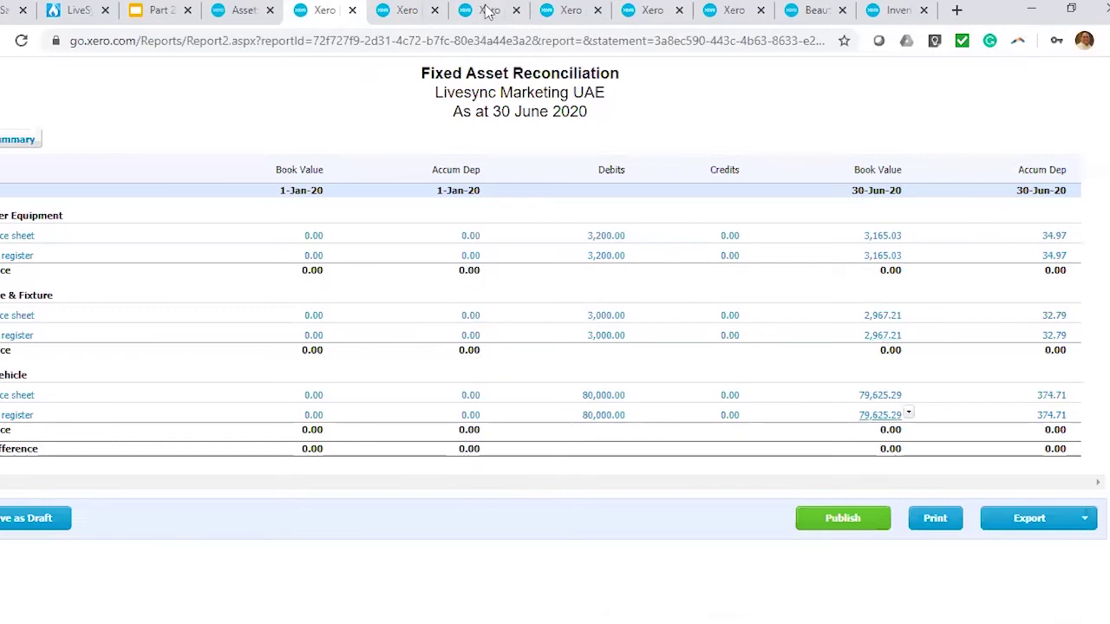
Step: Compare the Depreciation Schedule's closing values for Computer Equipment and Motor Vehicle with the reconciliation report
left_click(406, 10)
left_click(485, 10)
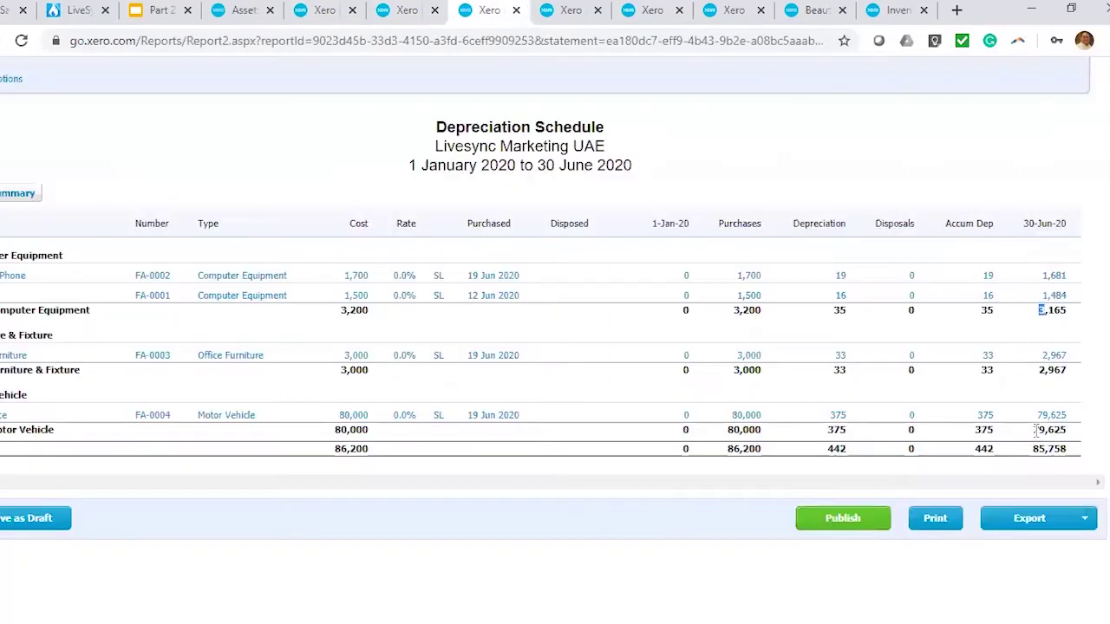
left_click_drag(1034, 429, 1043, 429)
left_click(1030, 317)
left_click_drag(1067, 312, 1037, 310)
left_click(549, 587)
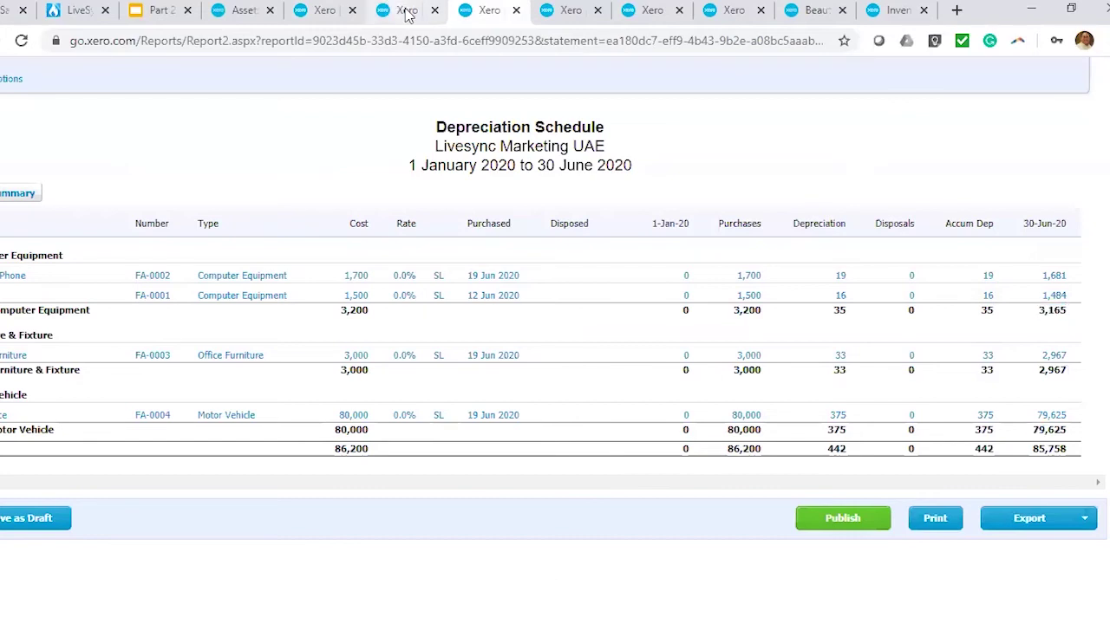
Step: Review the approved Toyota bill for the Van Hi Ace and the Motor Vehicle account coded on its line
left_click(404, 10)
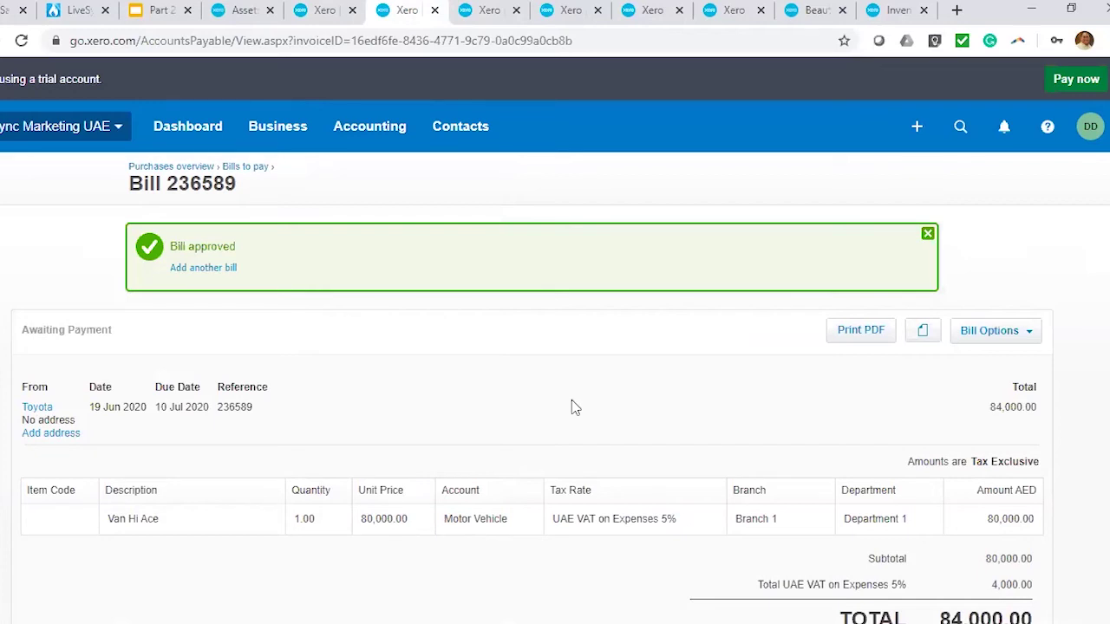
scroll(573, 408, "down", 2)
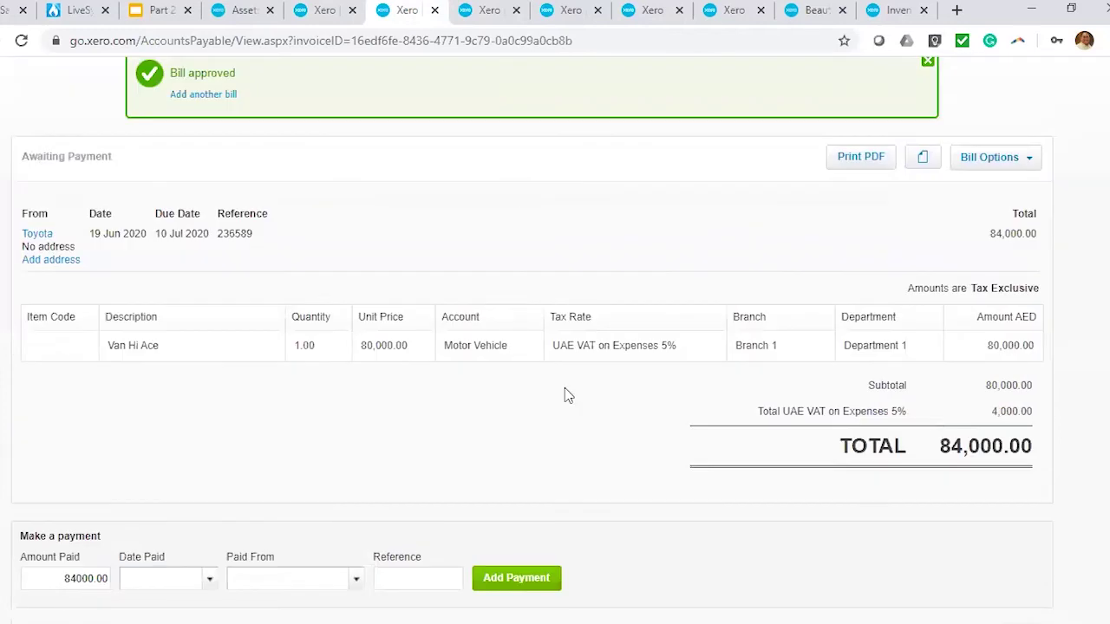
left_click_drag(525, 346, 443, 346)
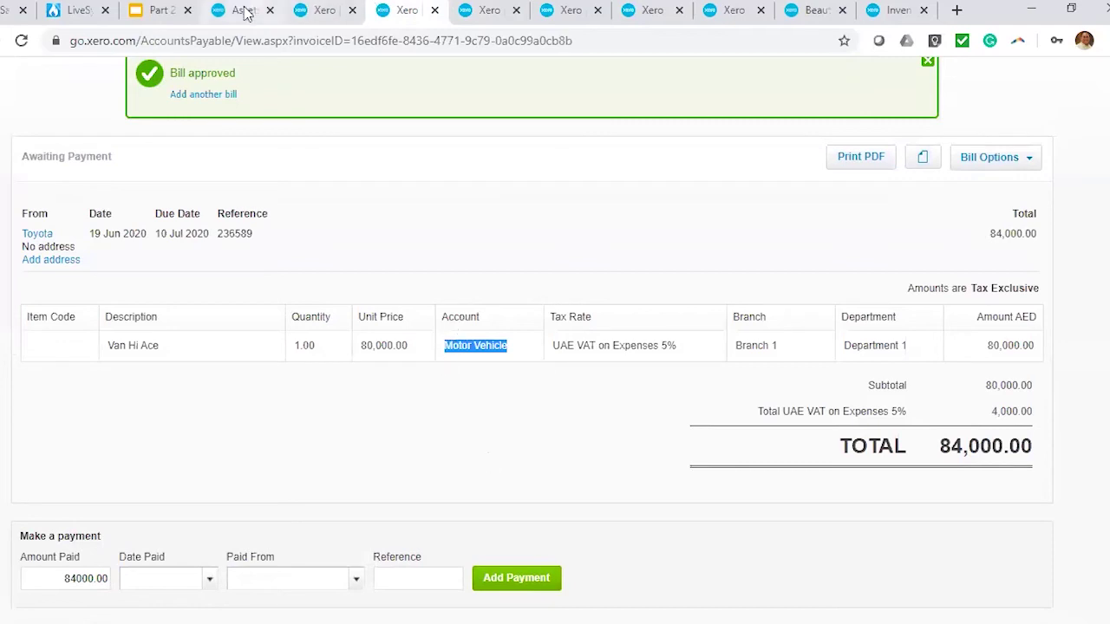
left_click(516, 455)
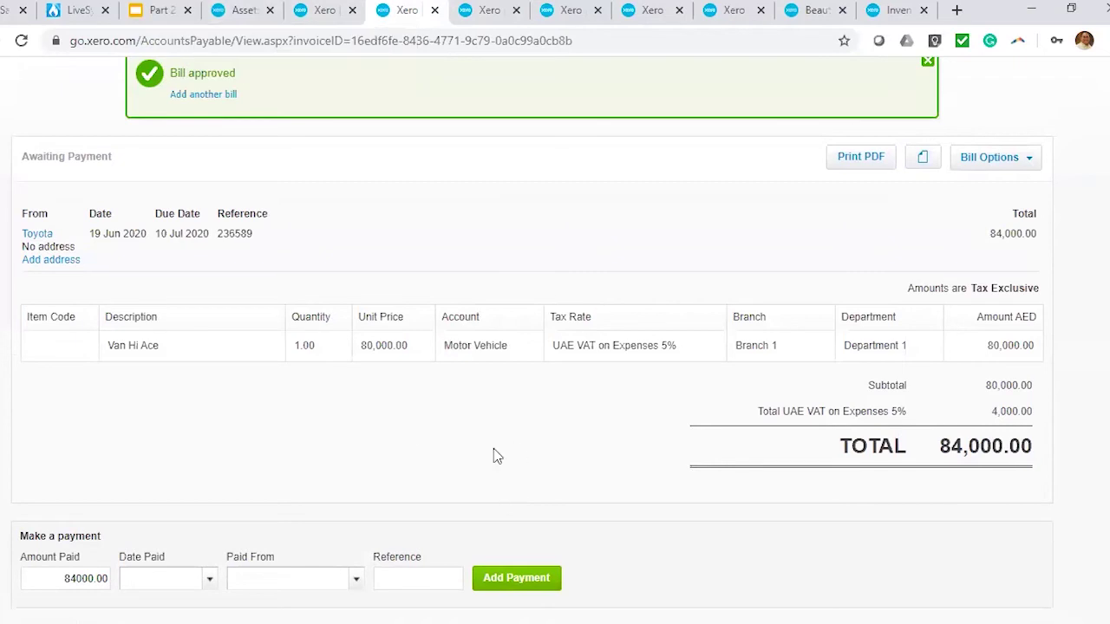
scroll(512, 443, "up", 2)
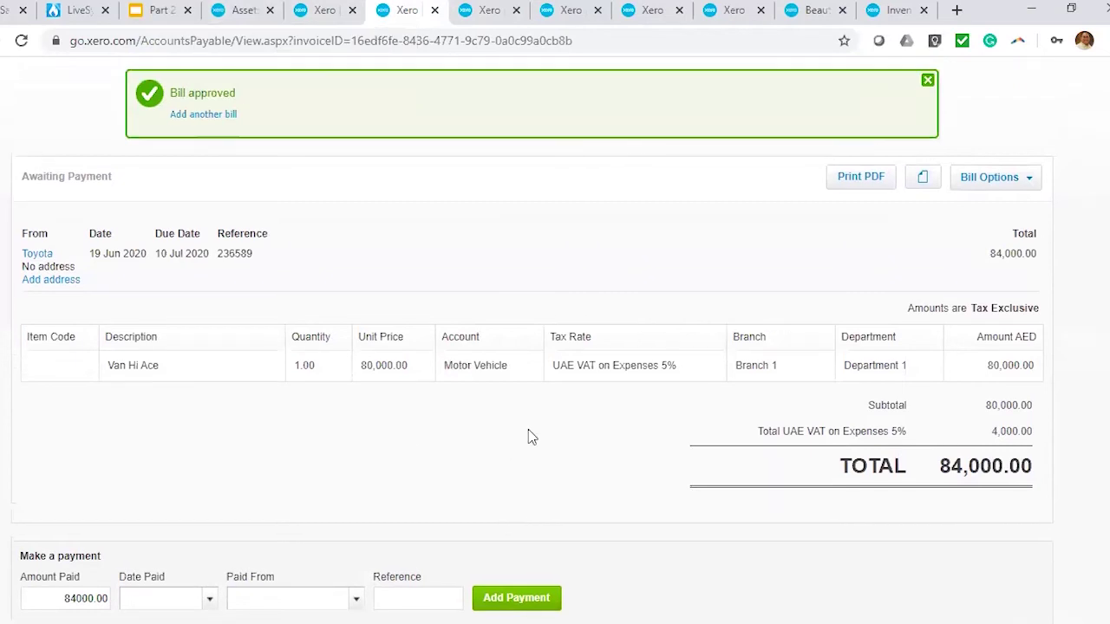
scroll(528, 436, "down", 3)
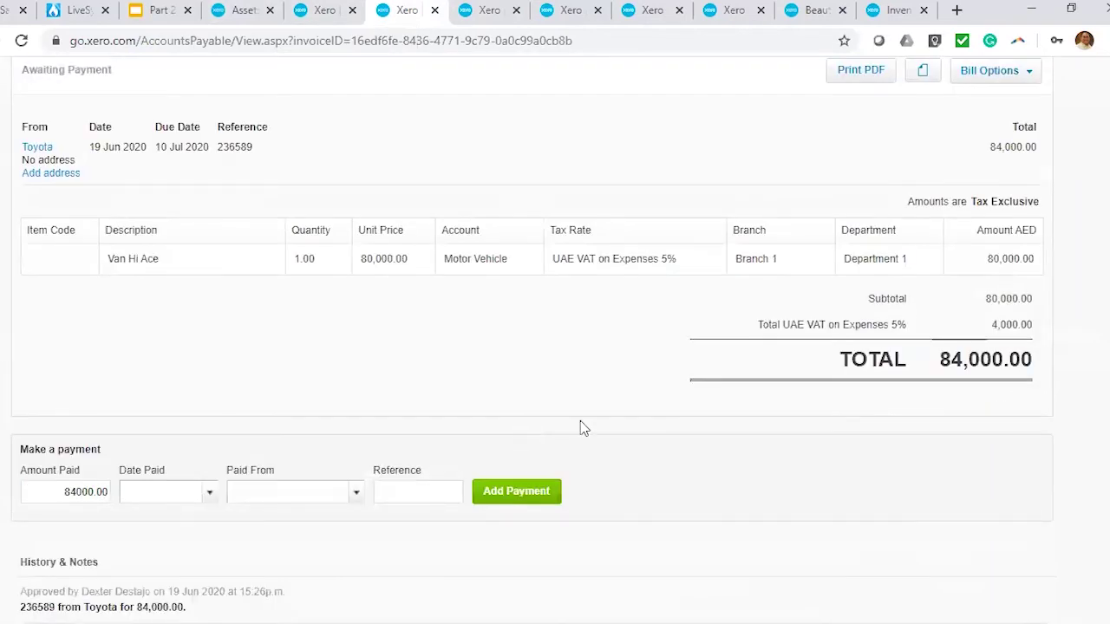
scroll(665, 336, "up", 1)
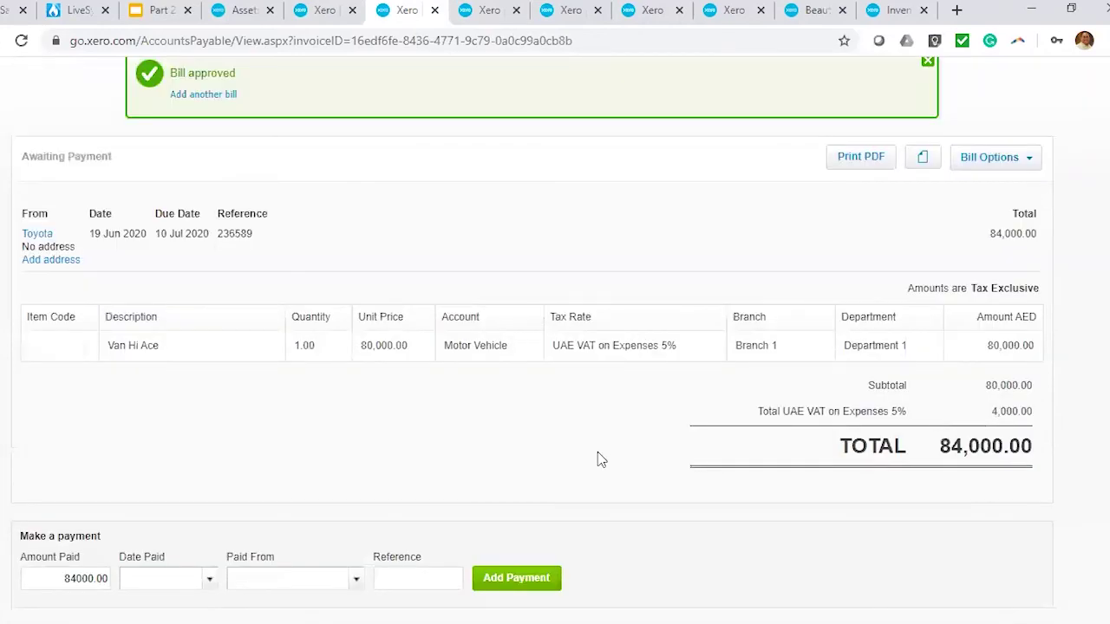
Step: Create a new bill with Another Supplier as the contact
scroll(715, 408, "up", 2)
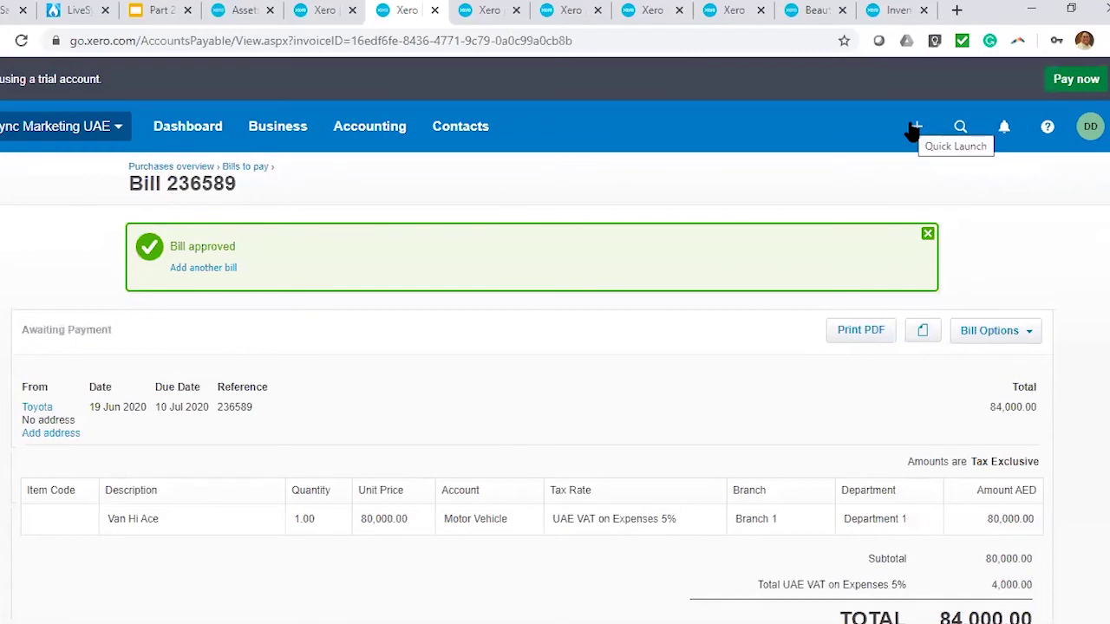
left_click(915, 126)
left_click(796, 247)
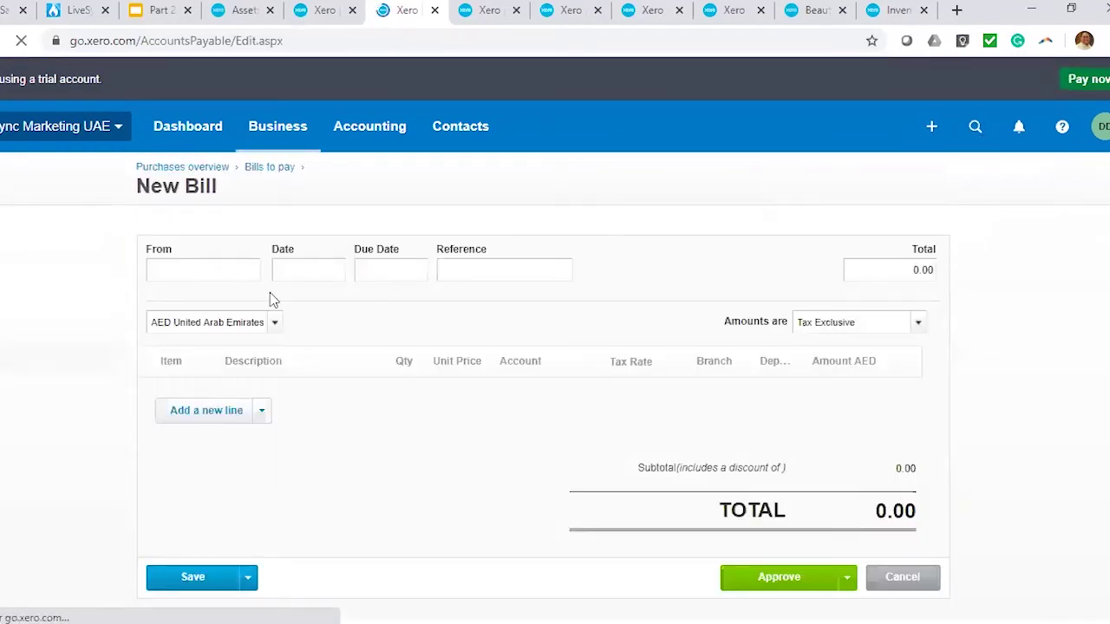
type("ano")
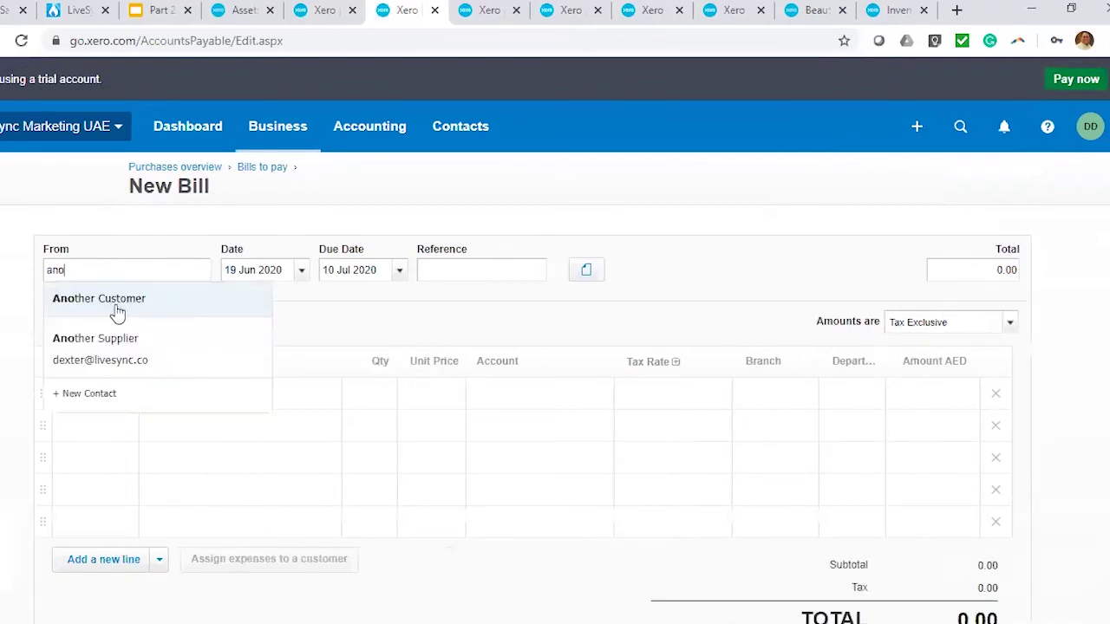
left_click(136, 345)
Step: Fill in the bill's first line with description Paper, quantity 1 and unit price 200
left_click(252, 397)
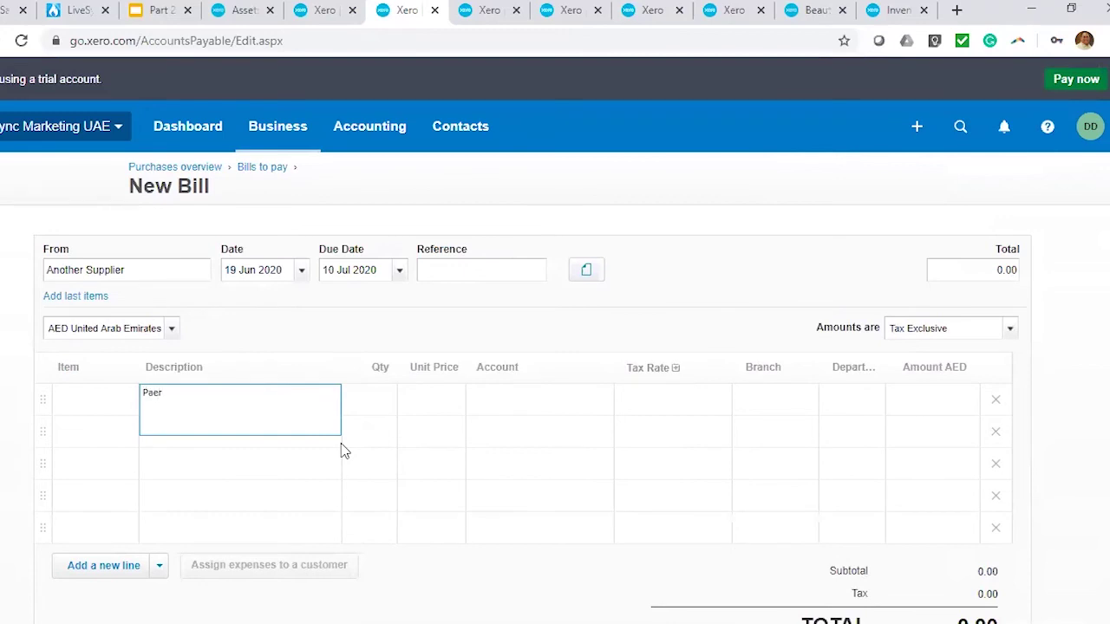
left_click(377, 406)
type("1")
left_click(440, 408)
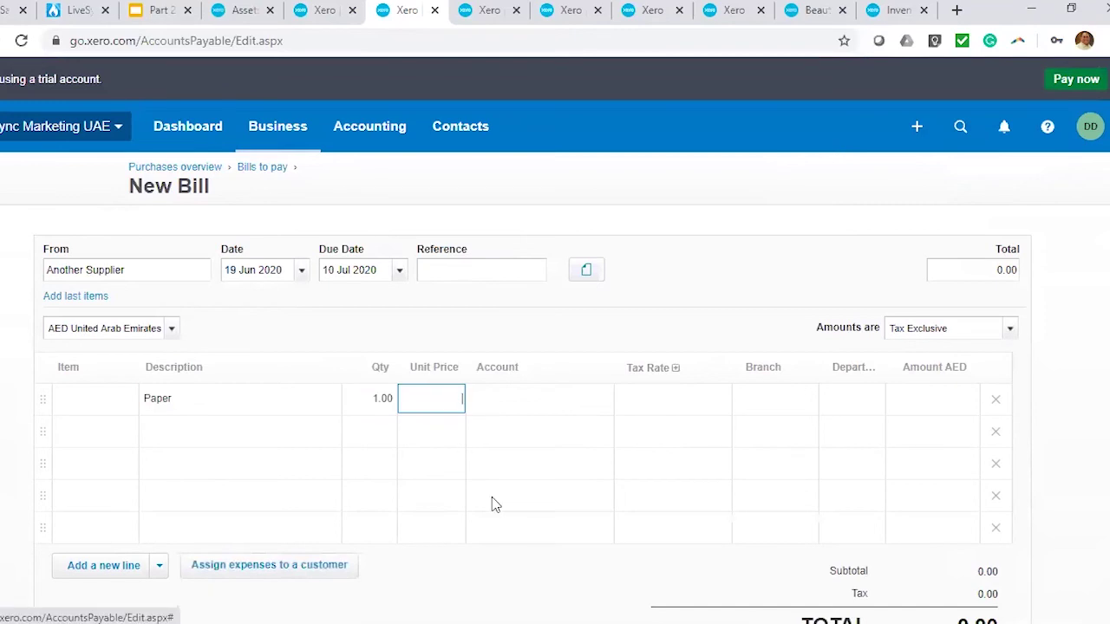
type("200")
Step: Code the Paper line to 720 - Computer Equipment, Branch 1 and Department 1, and approve the bill
left_click(533, 401)
type("com")
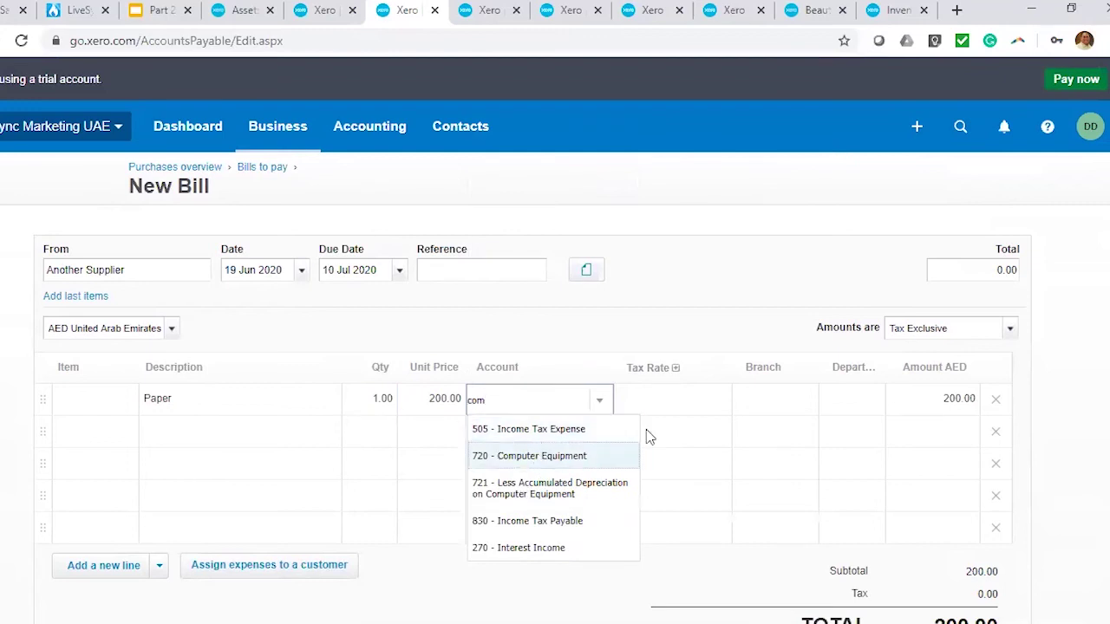
key("Return")
left_click(805, 400)
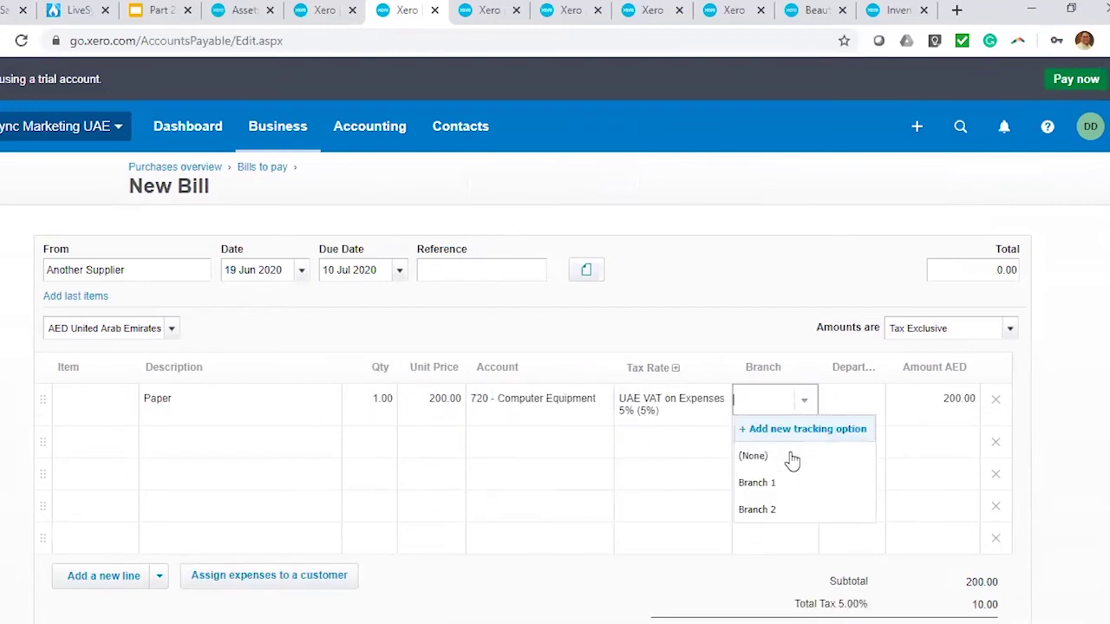
left_click(761, 482)
left_click(872, 403)
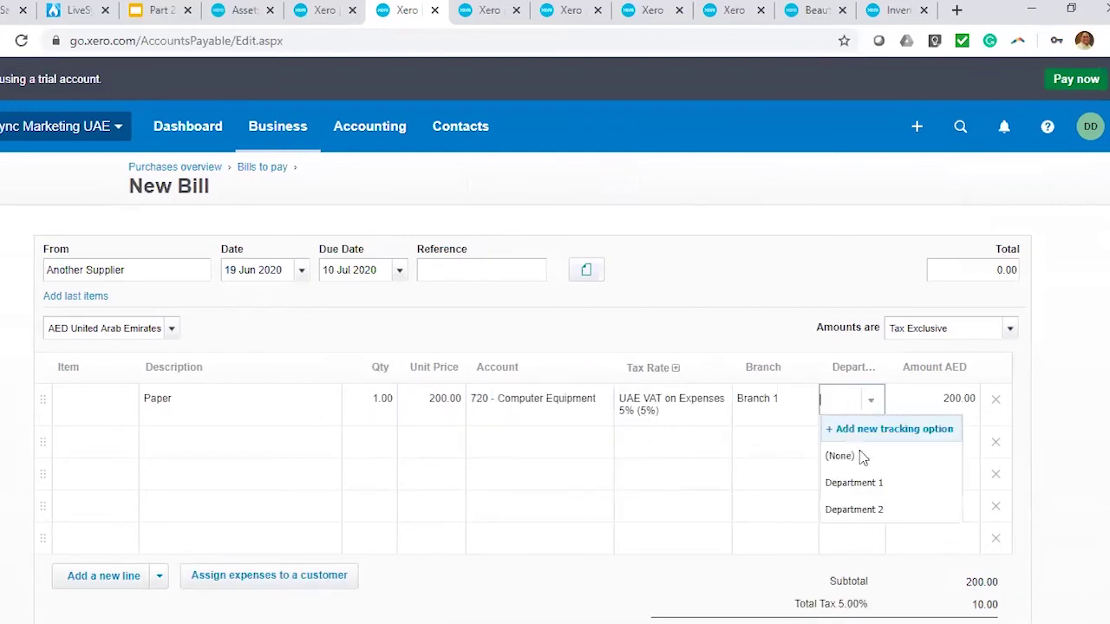
left_click(863, 483)
scroll(1083, 365, "down", 3)
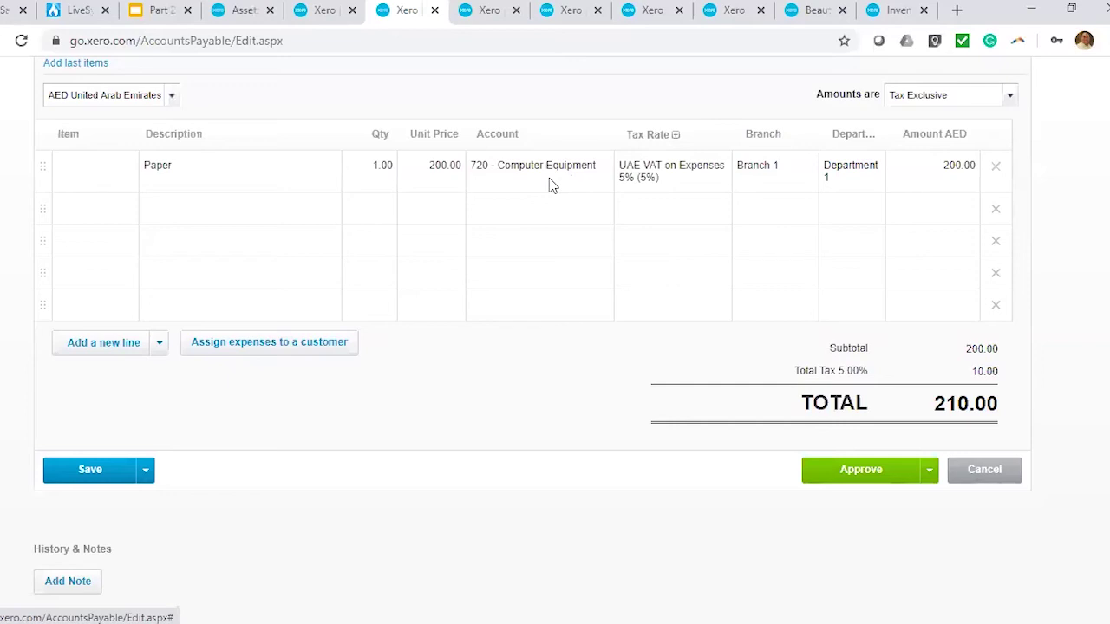
left_click(870, 476)
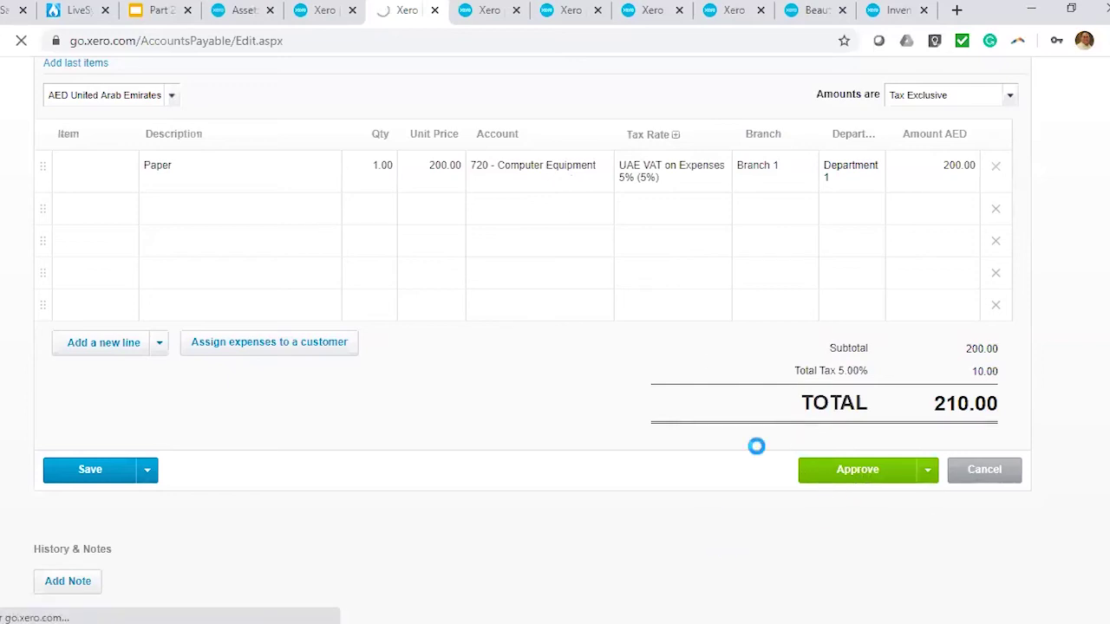
Step: Refresh the fixed asset register and check its draft assets for the Paper purchase
left_click(251, 10)
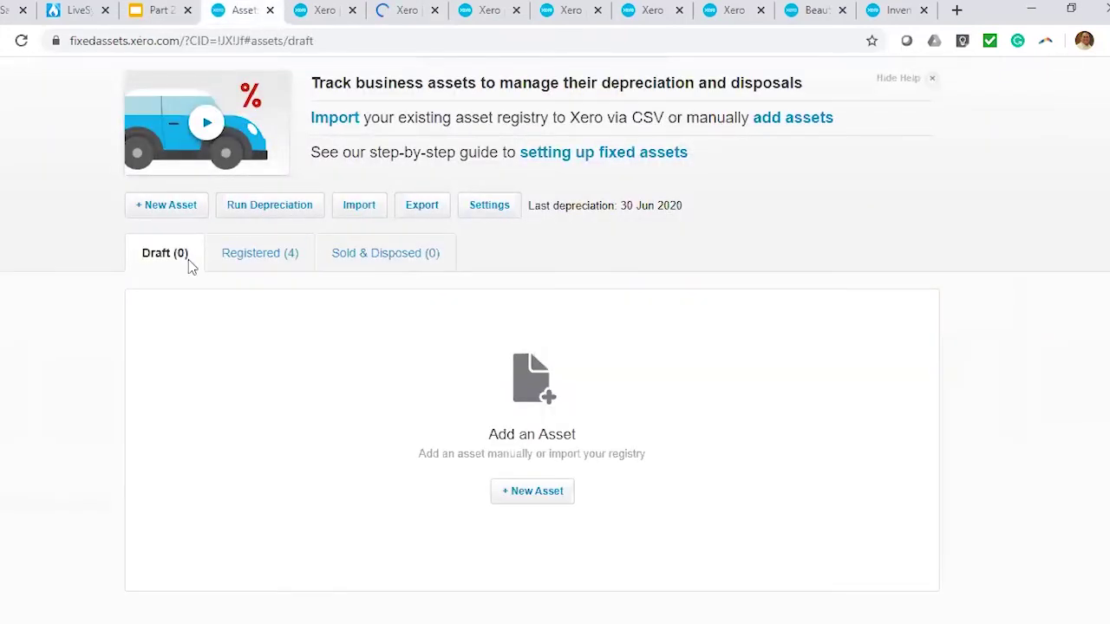
left_click(22, 43)
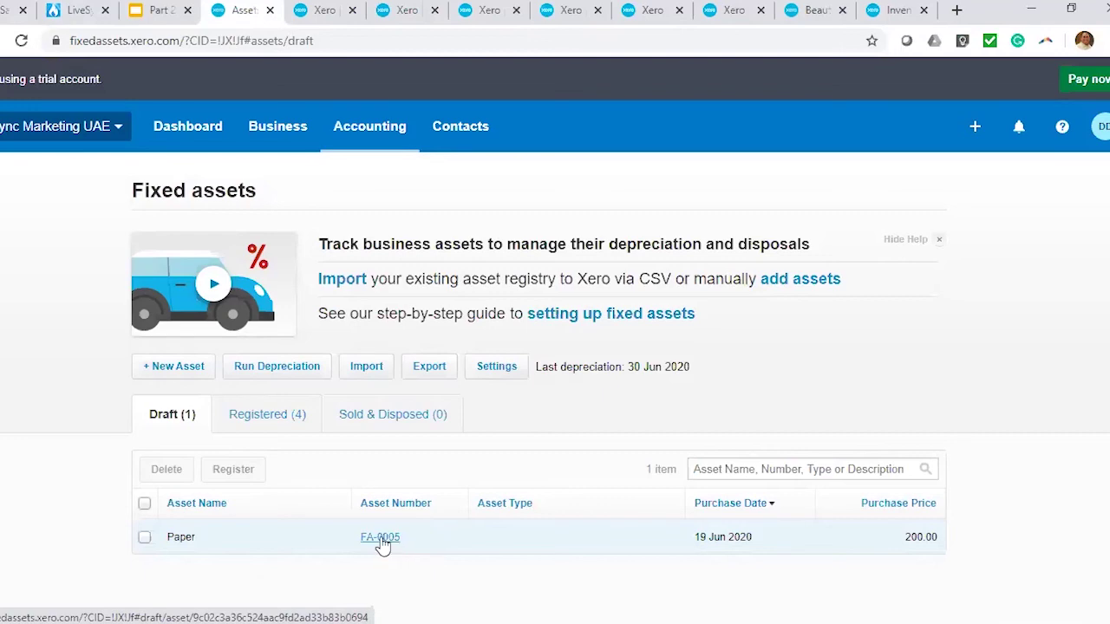
Step: Return to the approved Paper bill and open it for editing
left_click(328, 12)
left_click(385, 10)
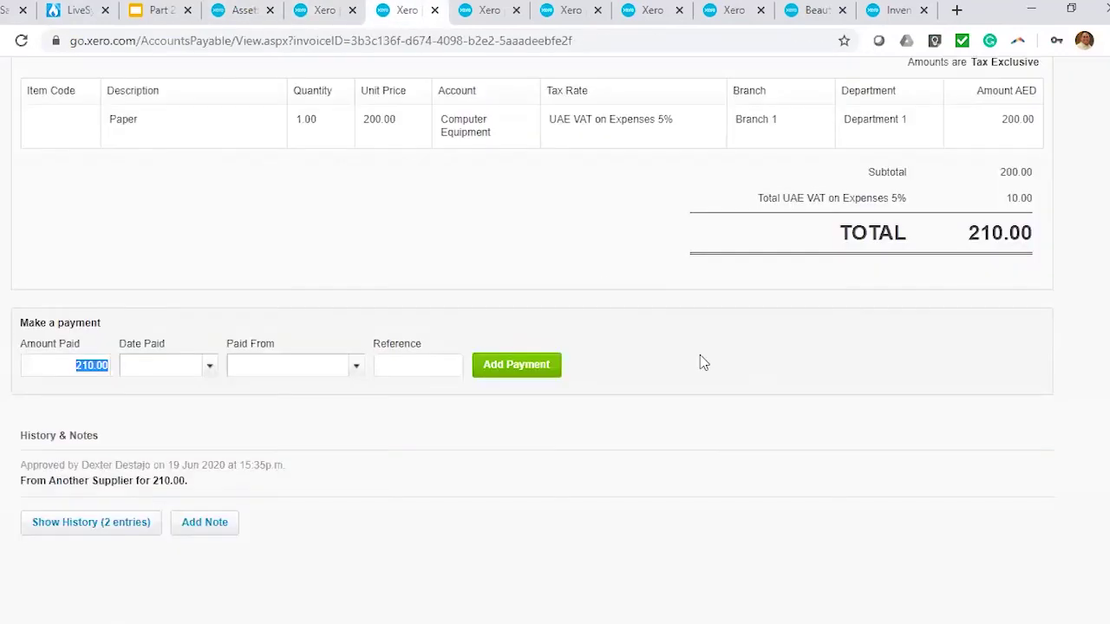
scroll(700, 362, "up", 3)
left_click(1015, 190)
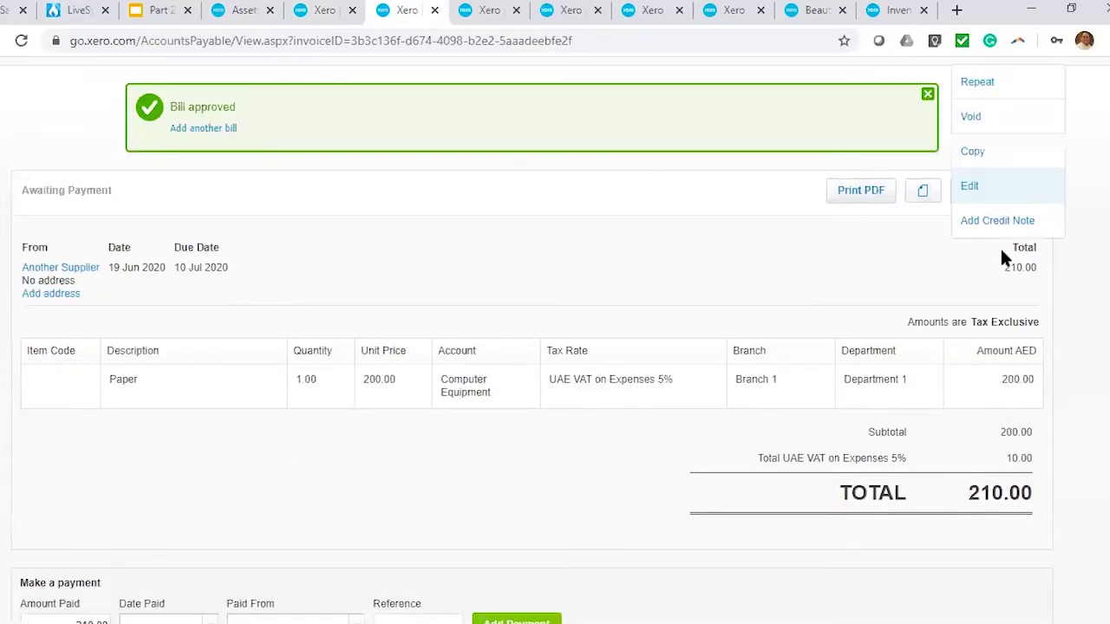
left_click(971, 186)
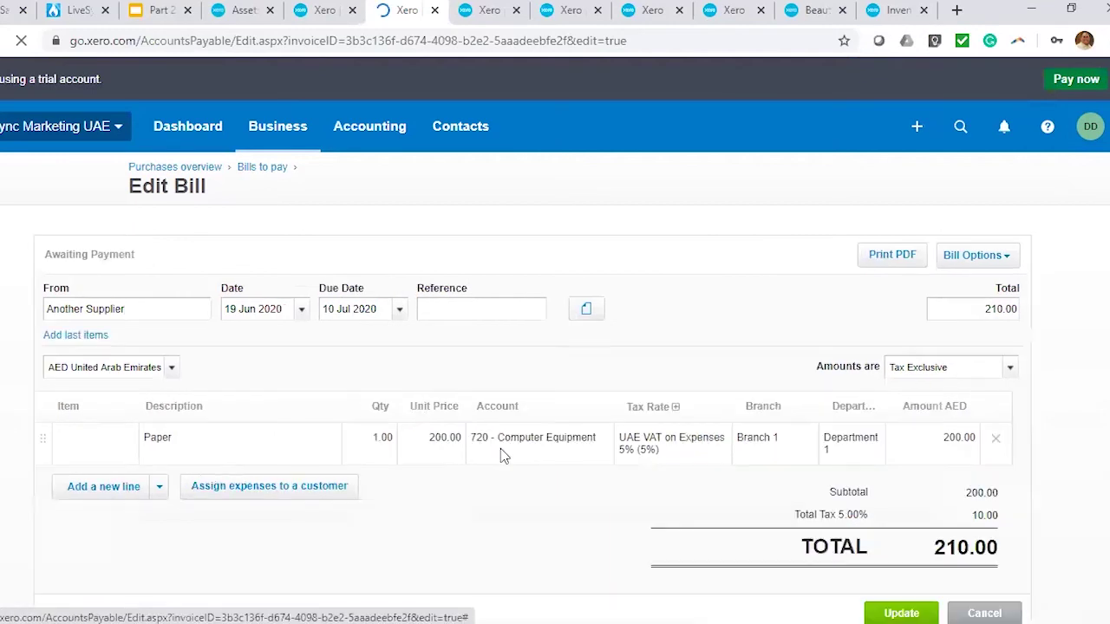
Step: Change the Paper line's account to 453 - Office Expenses and update the bill
left_click(489, 459)
type("off")
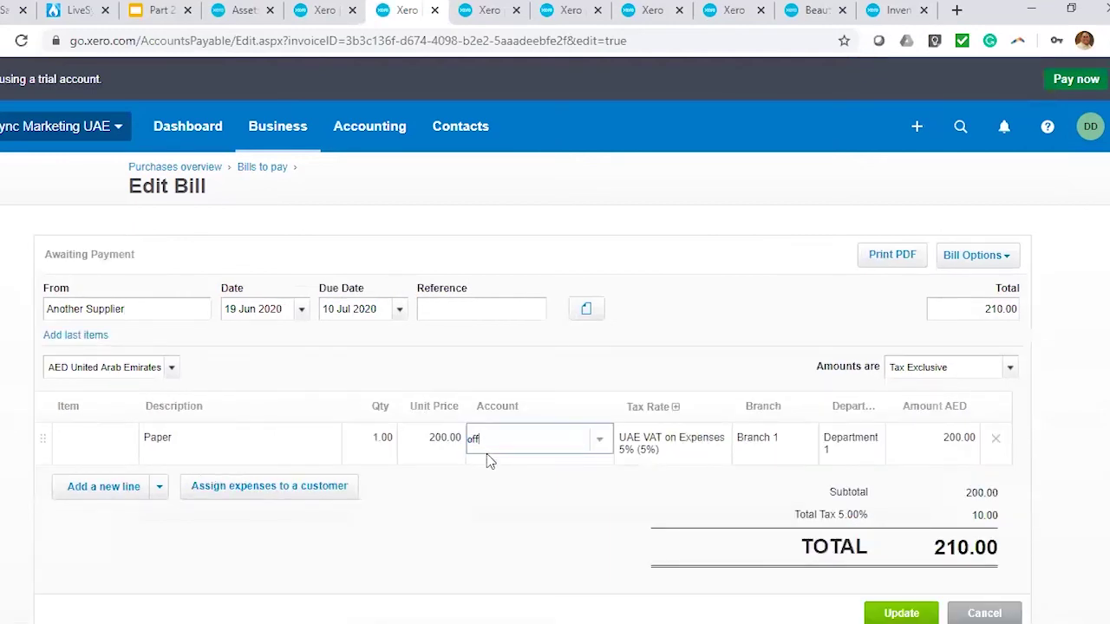
type("expe")
left_click(600, 440)
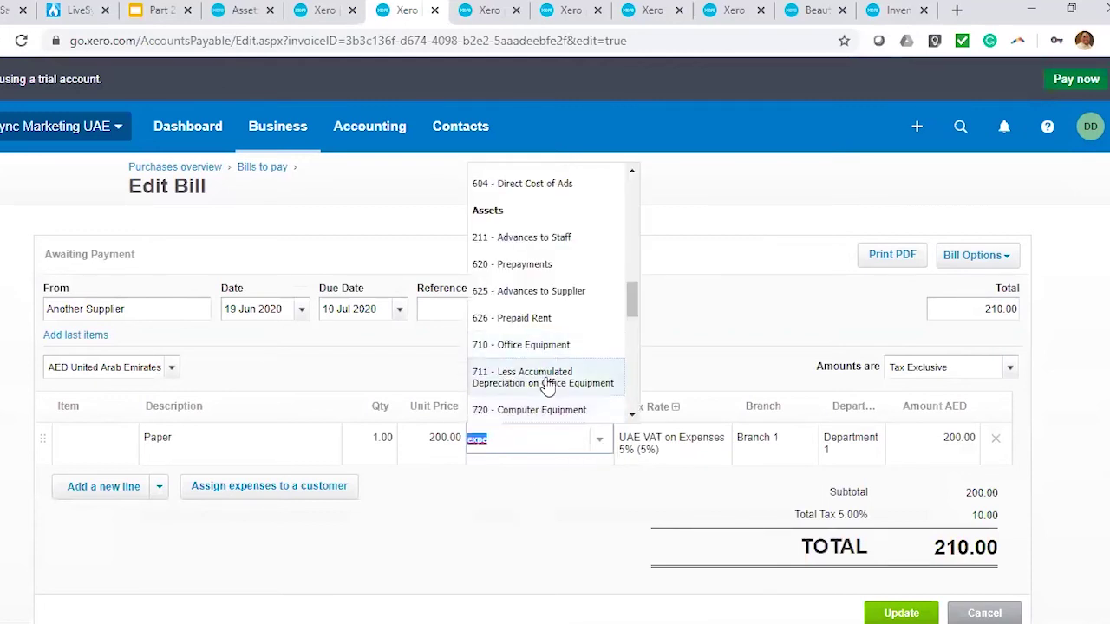
key("BackSpace")
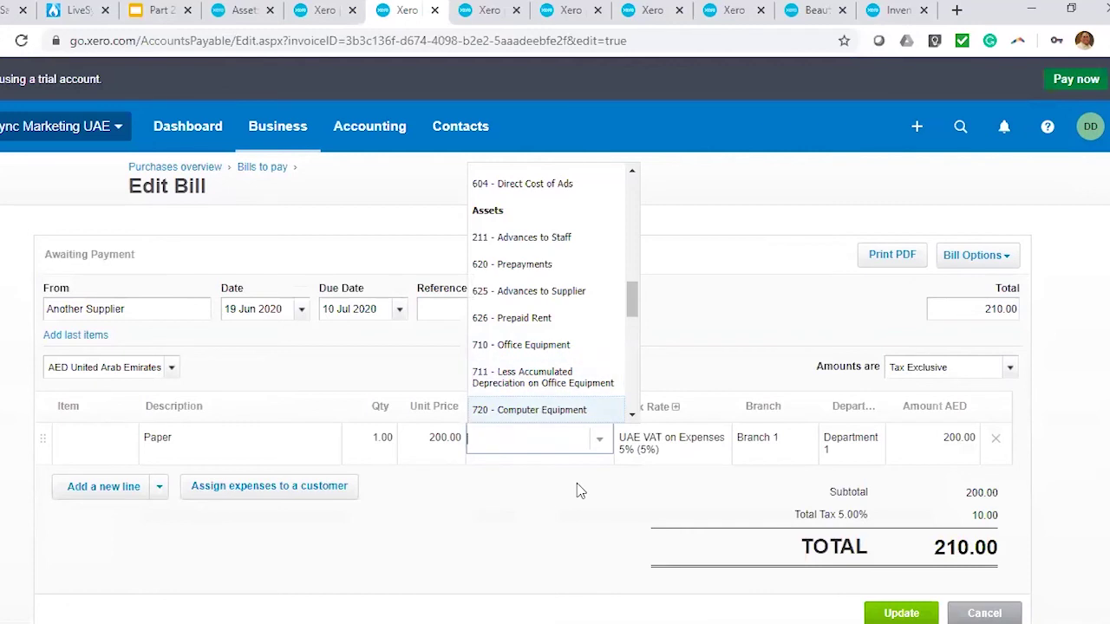
type("expe")
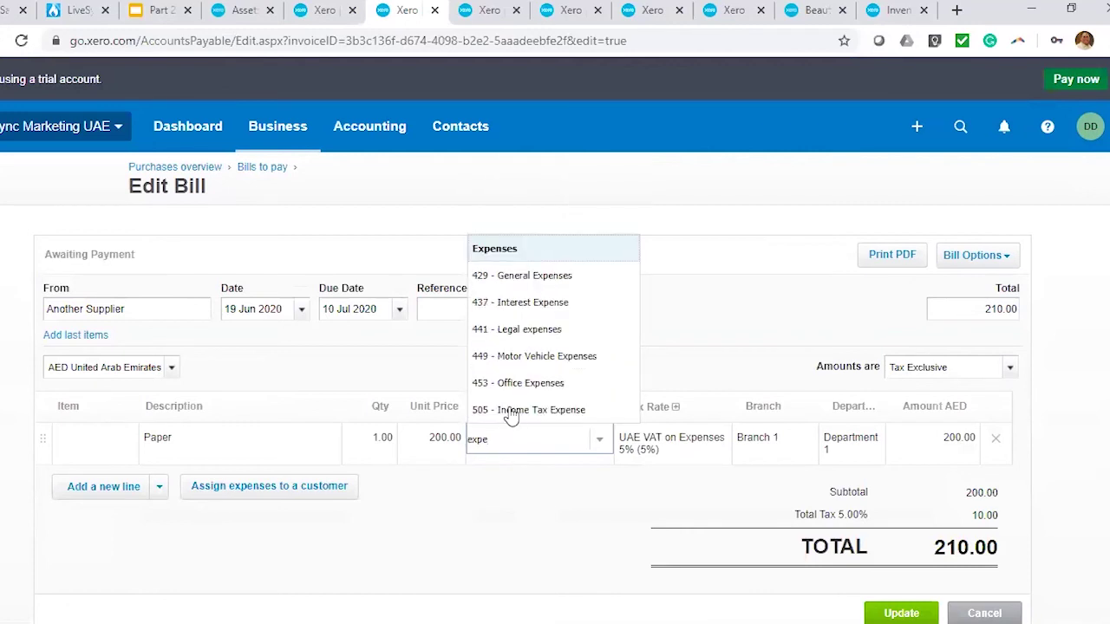
key("Up")
key("Return")
scroll(584, 433, "down", 2)
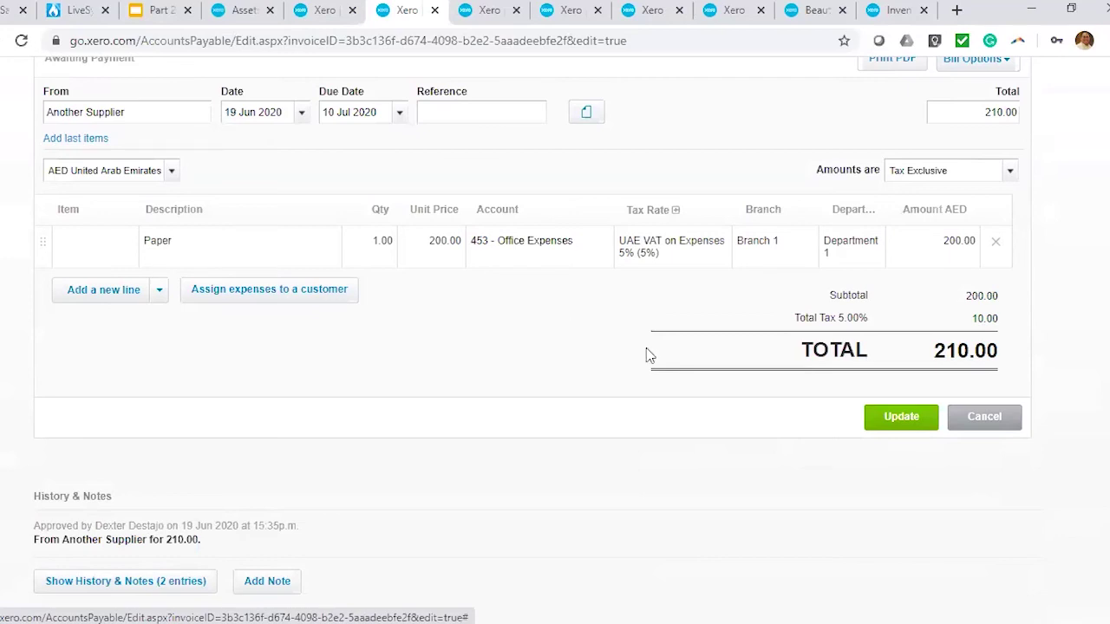
left_click(902, 418)
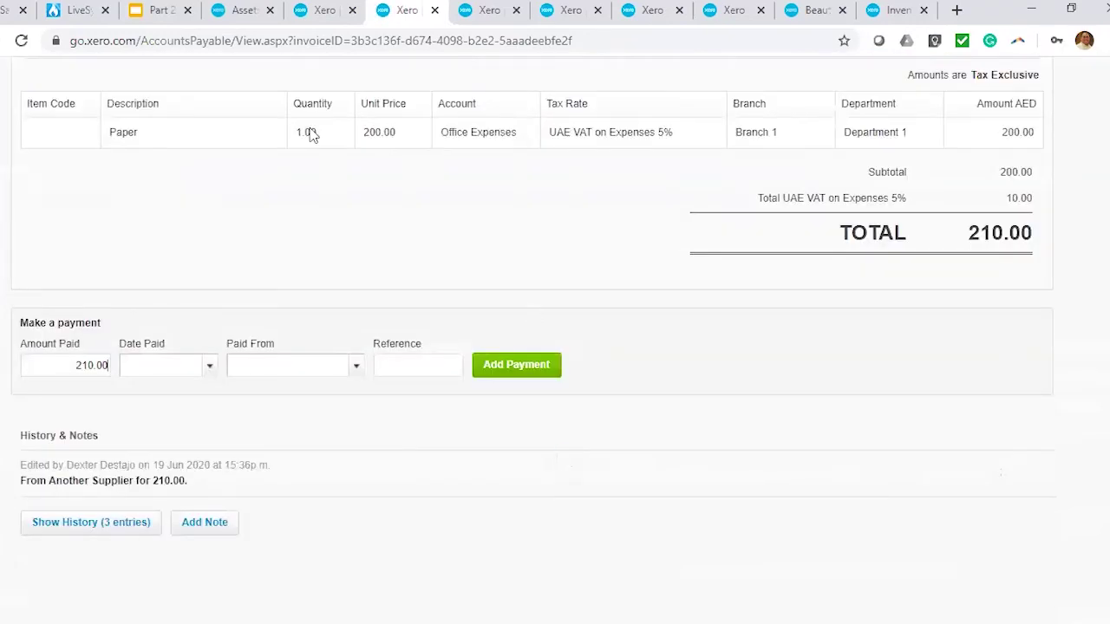
Step: Open the Paper draft asset from the fixed asset register and review its details and book value fields
left_click(244, 11)
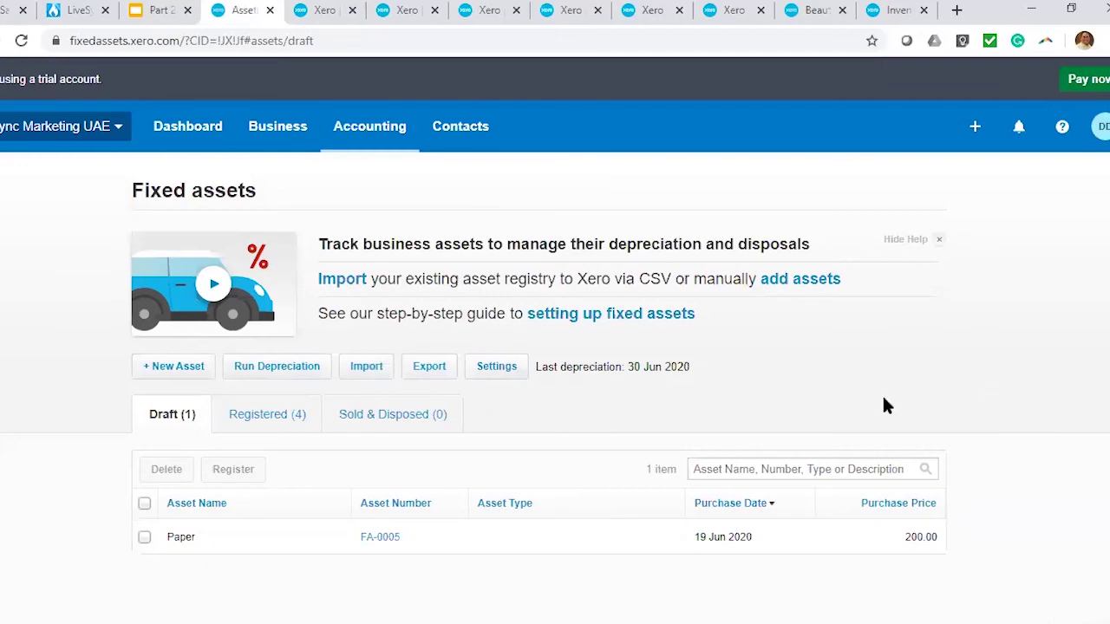
left_click(392, 541)
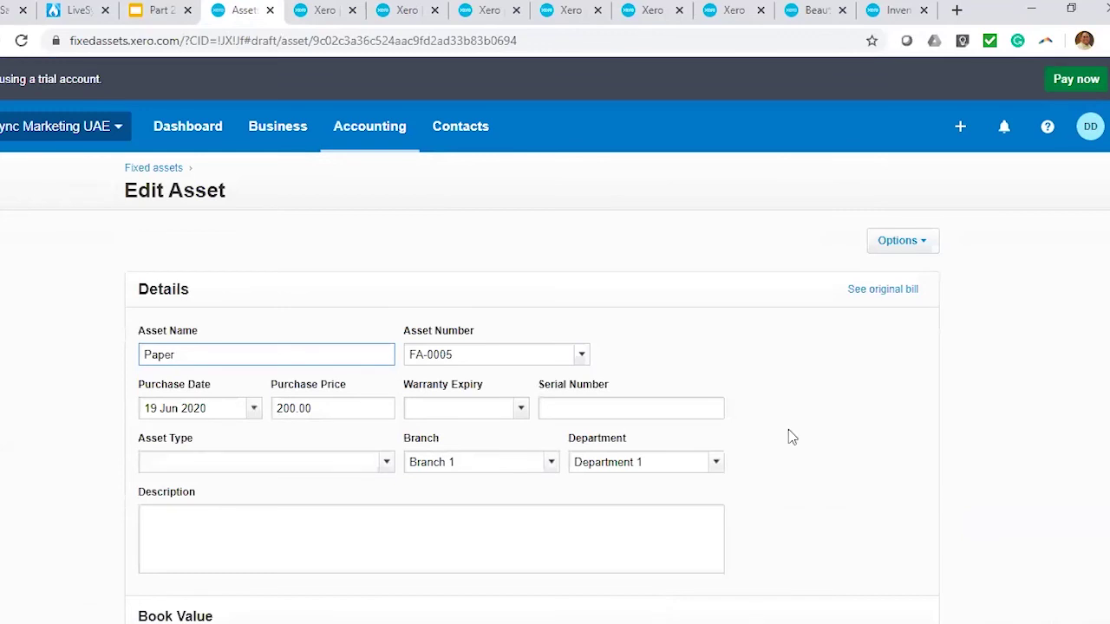
scroll(789, 437, "down", 2)
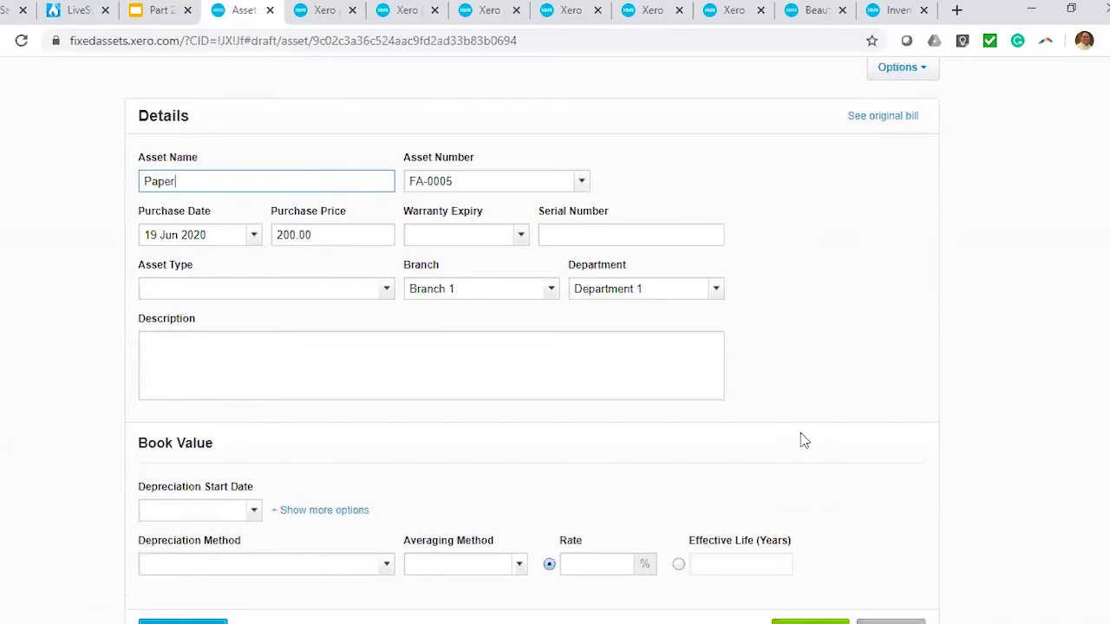
Step: Review the Computer Equipment figures in the Fixed Asset Reconciliation report and the account on the updated Paper bill
left_click(321, 10)
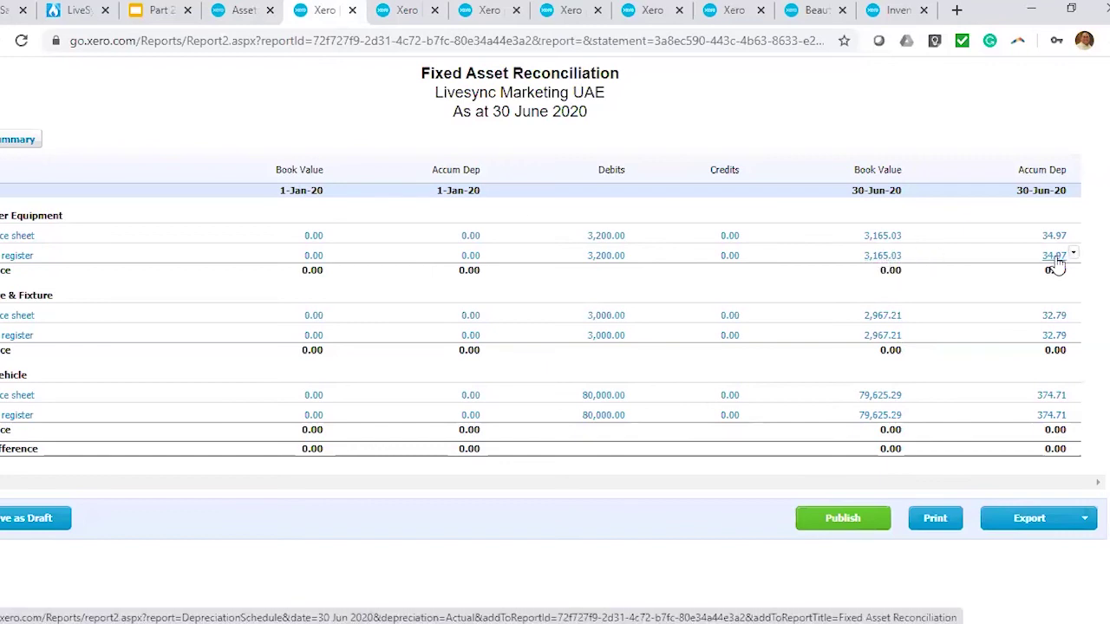
left_click(883, 244)
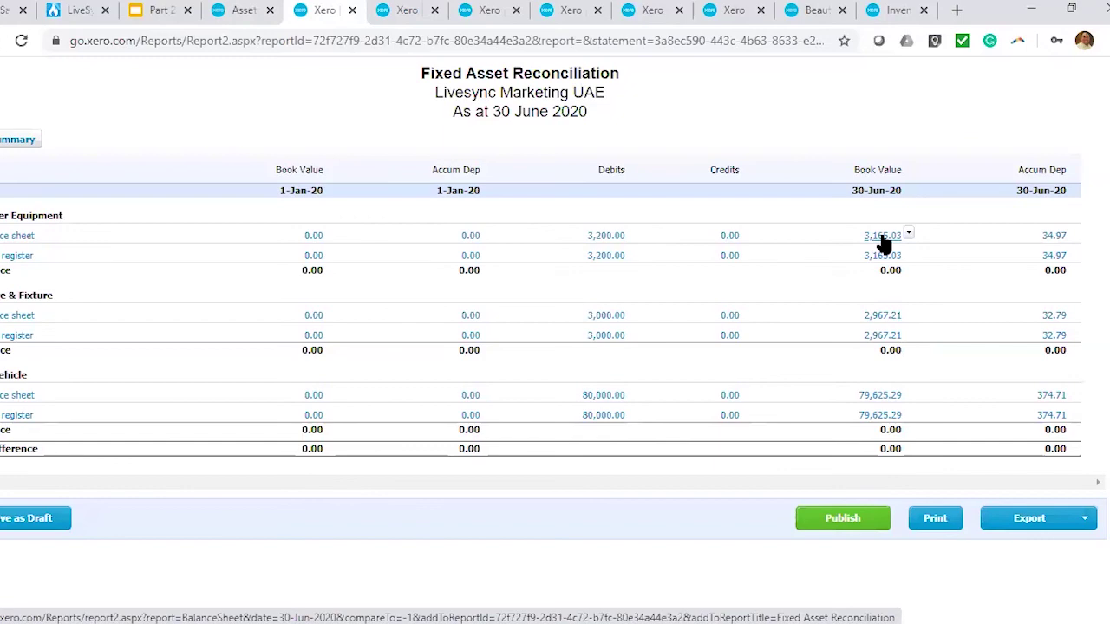
left_click(407, 10)
scroll(604, 349, "up", 5)
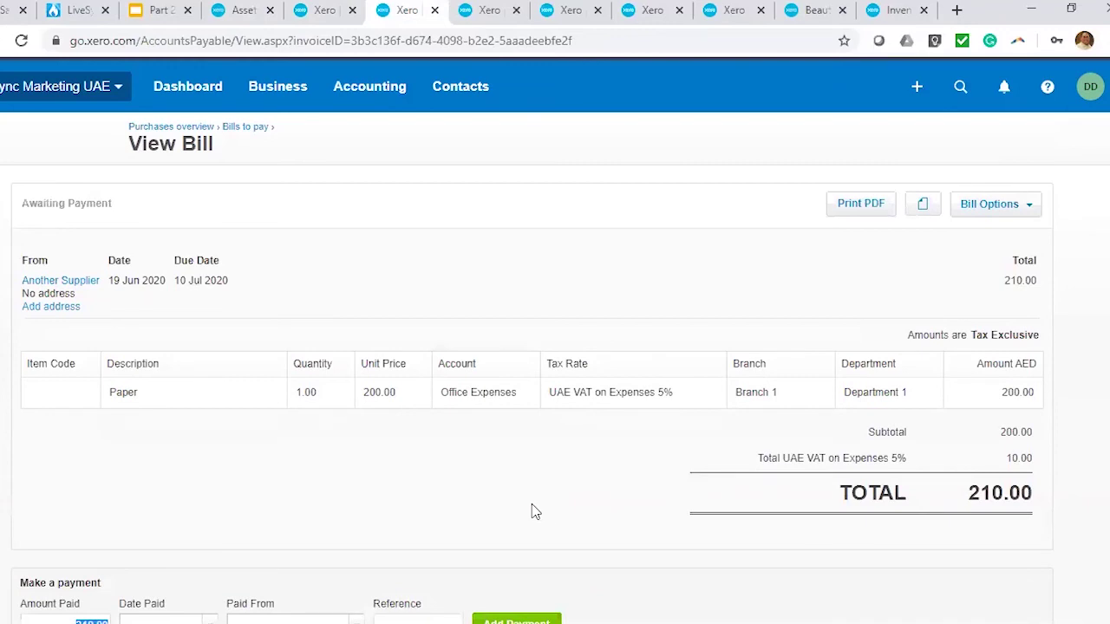
Step: Delete the Paper draft asset from the fixed asset register
key("ctrl+4")
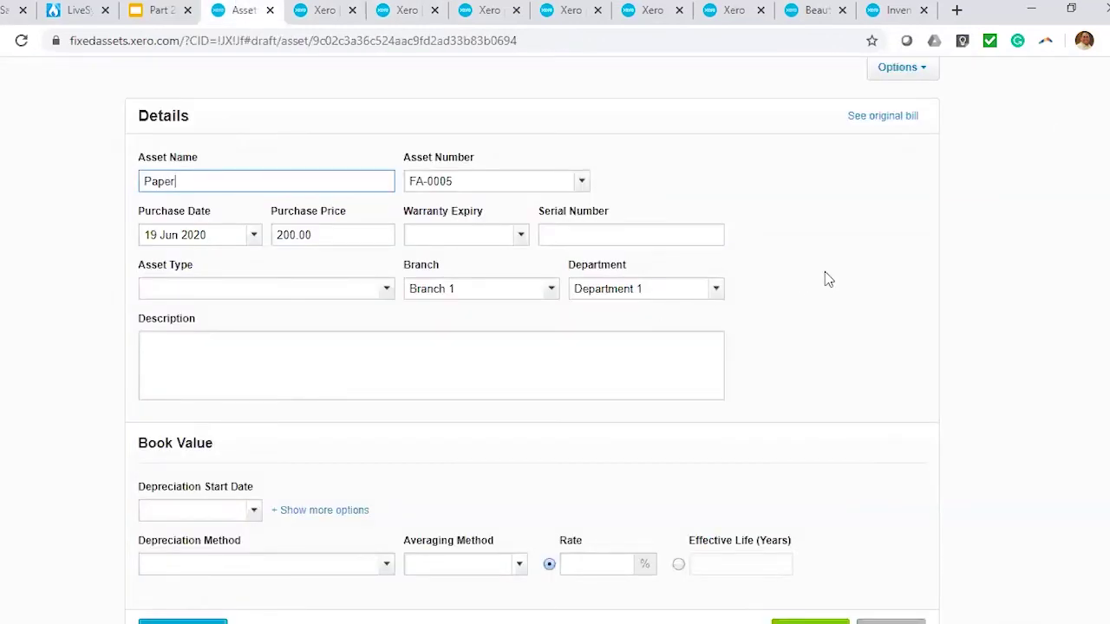
scroll(833, 282, "down", 3)
scroll(861, 275, "up", 5)
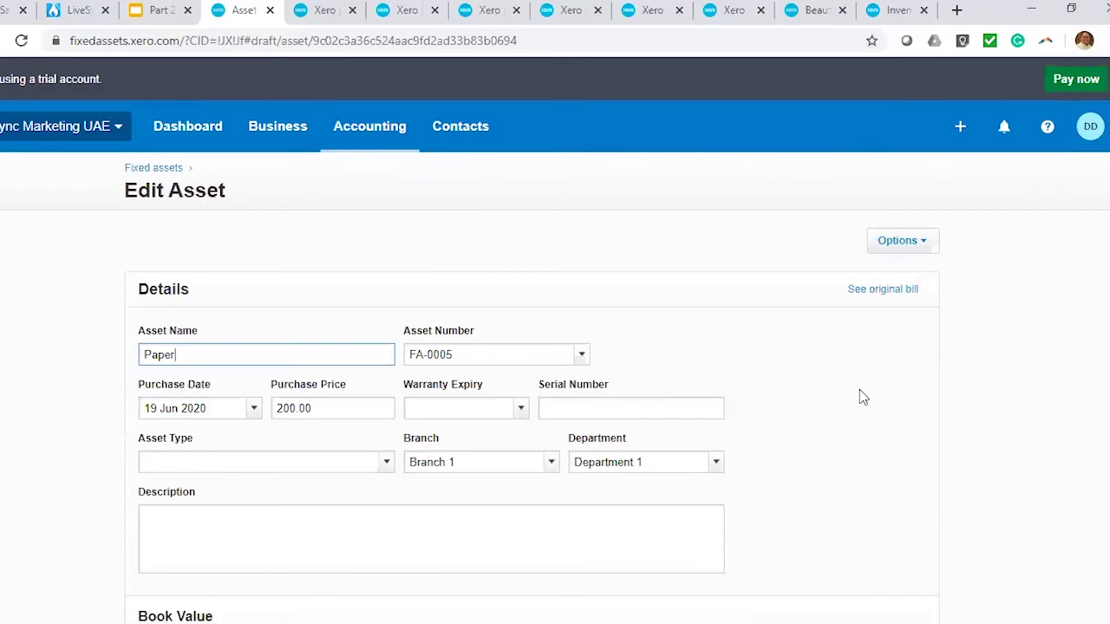
left_click(928, 247)
left_click(905, 318)
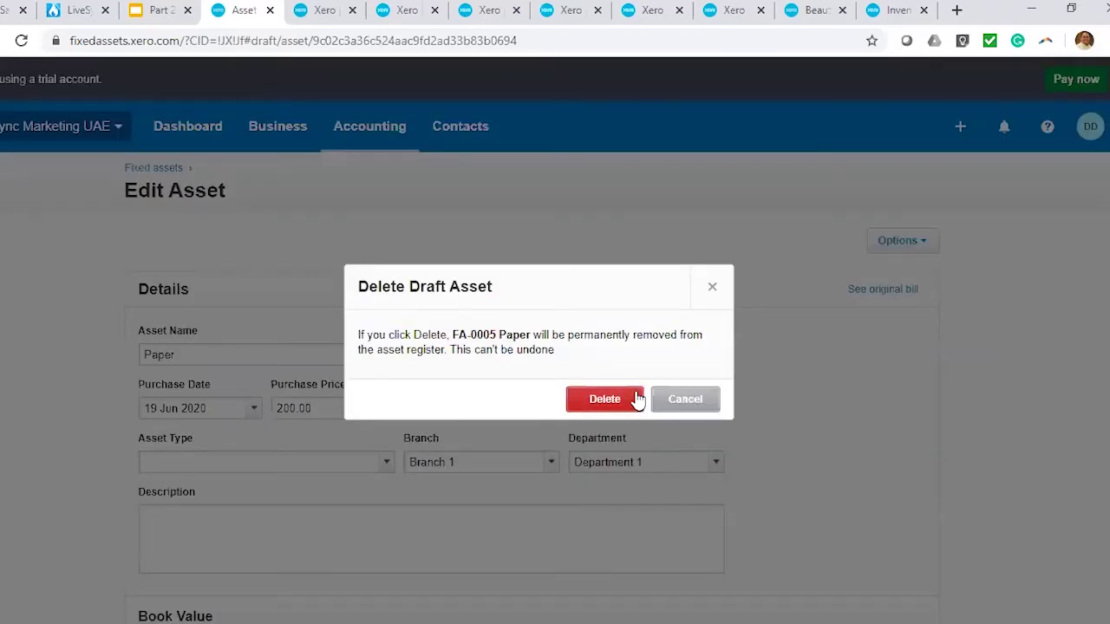
key("Return")
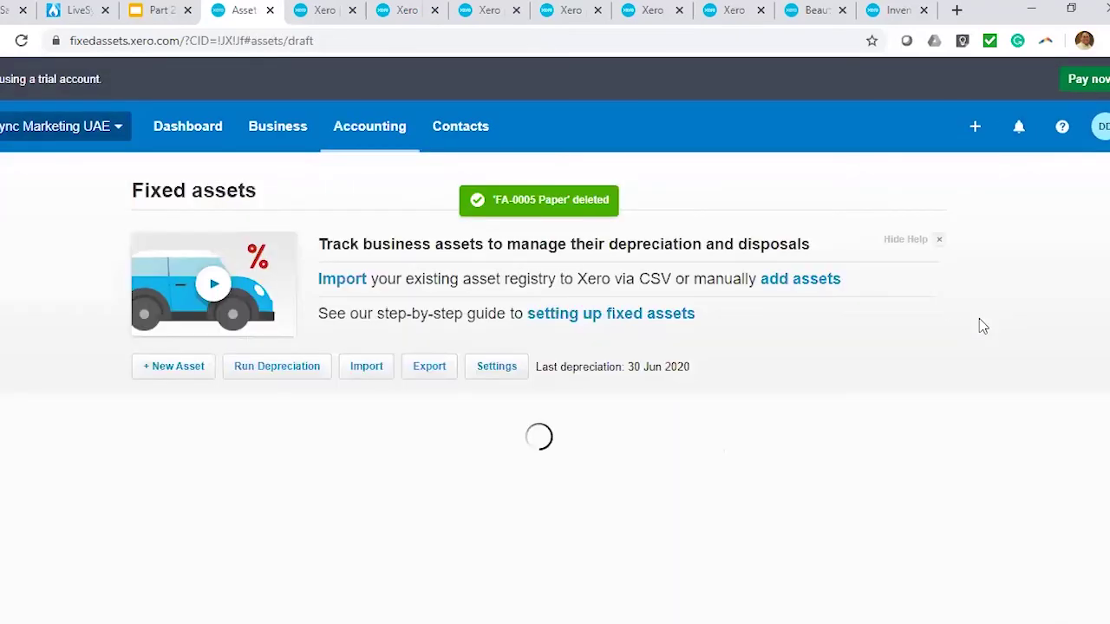
scroll(734, 488, "down", 2)
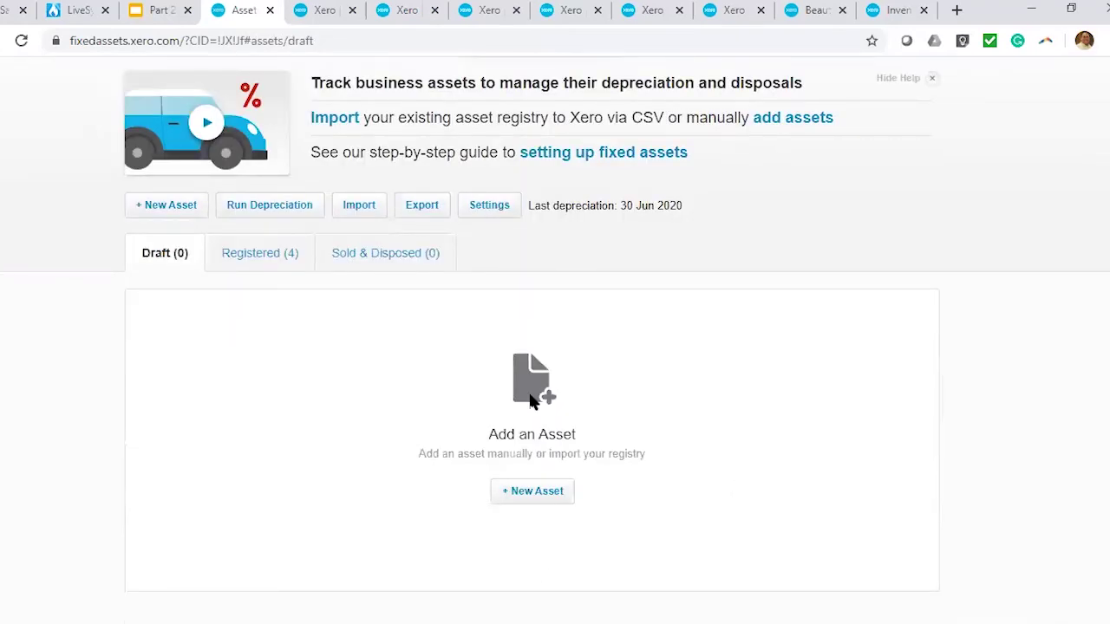
Step: Copy the Paper bill into a new bill and change the line description to Printer
left_click(386, 11)
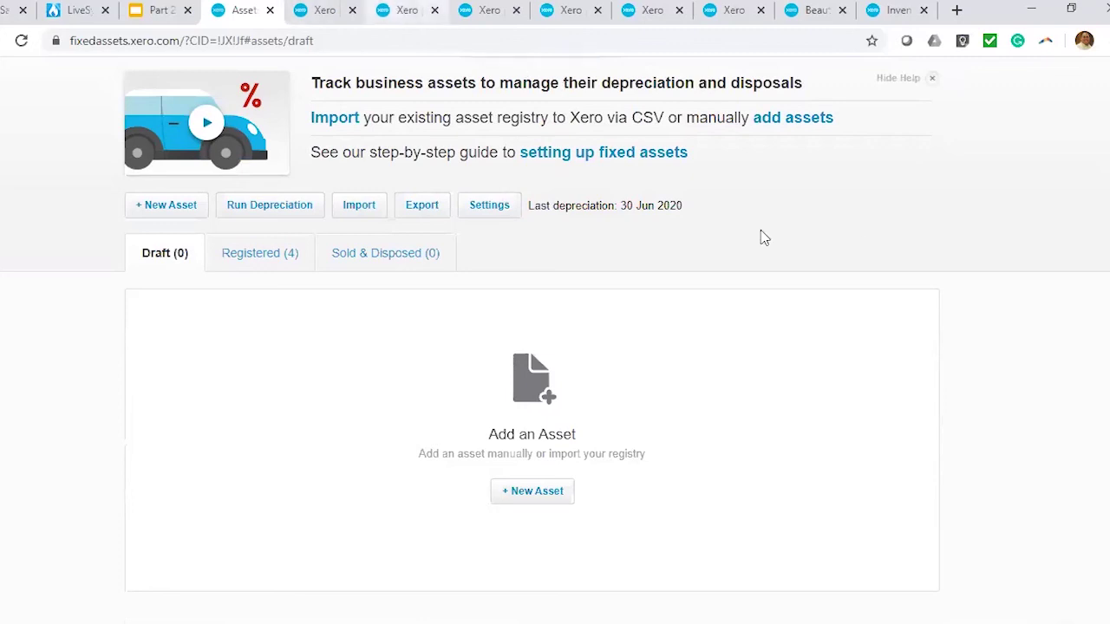
left_click(1037, 206)
left_click(1004, 265)
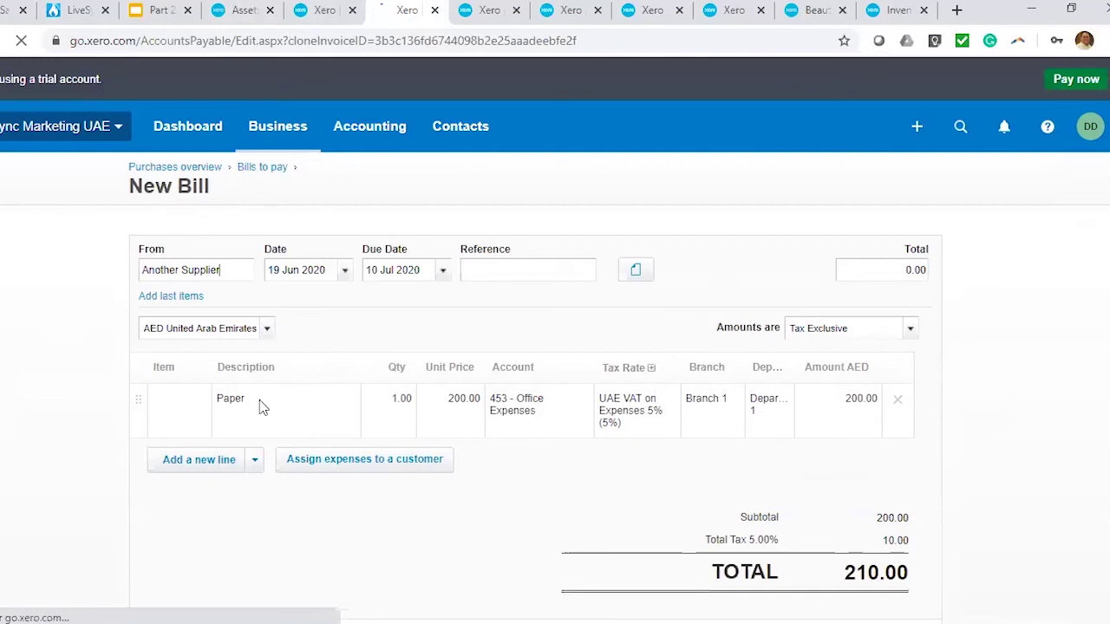
left_click(276, 401)
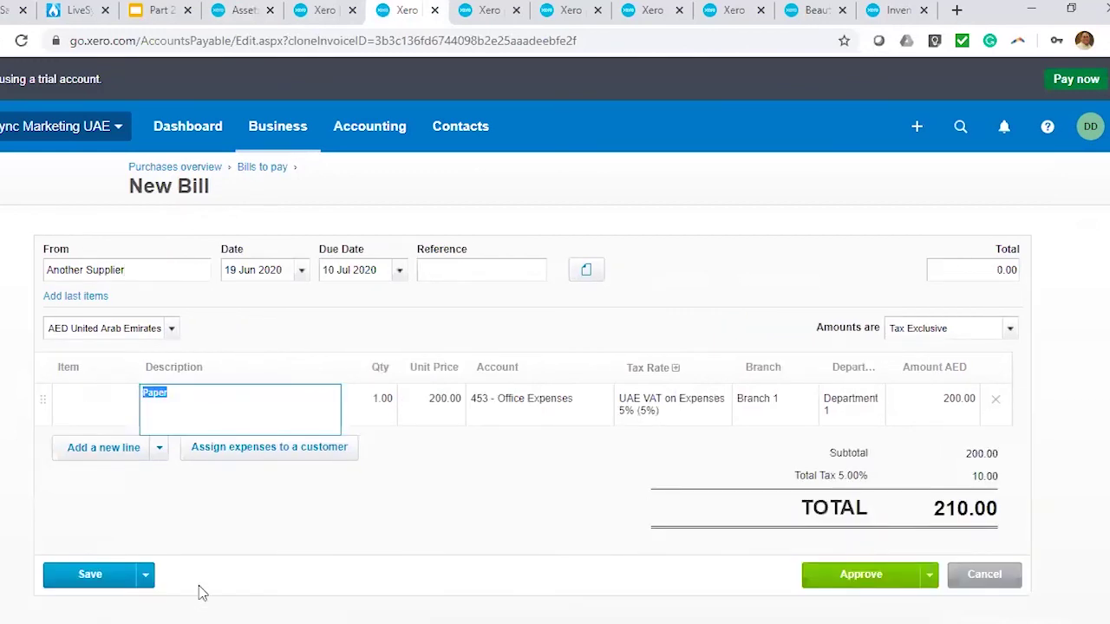
type("pri")
key("BackSpace")
type("P")
left_click(461, 502)
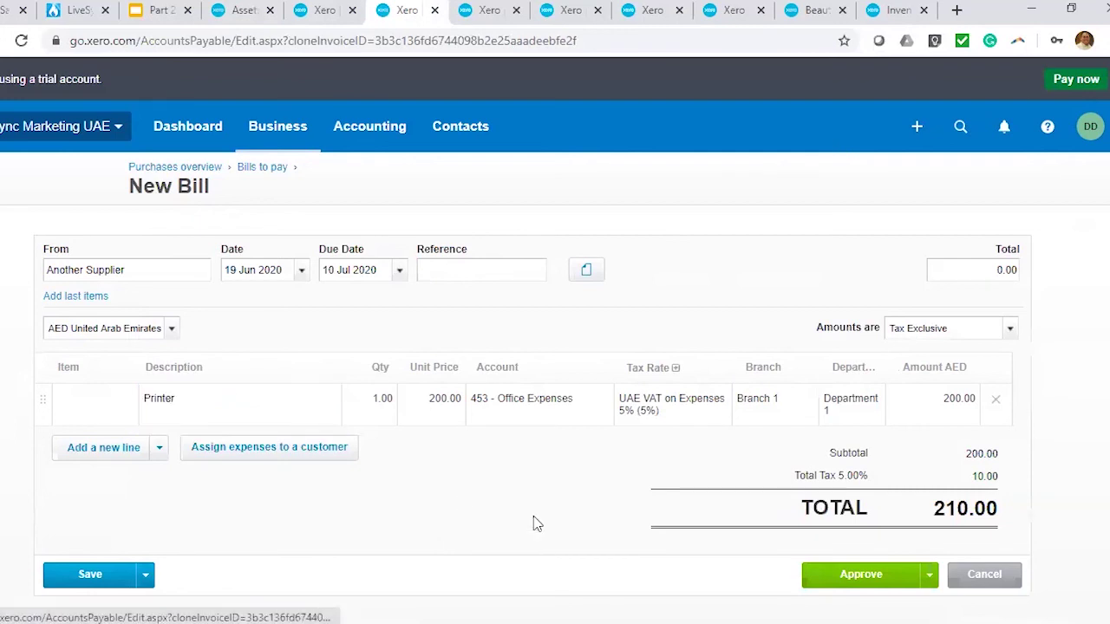
Step: Approve the new Printer bill
scroll(544, 515, "down", 2)
left_click(565, 314)
left_click(528, 378)
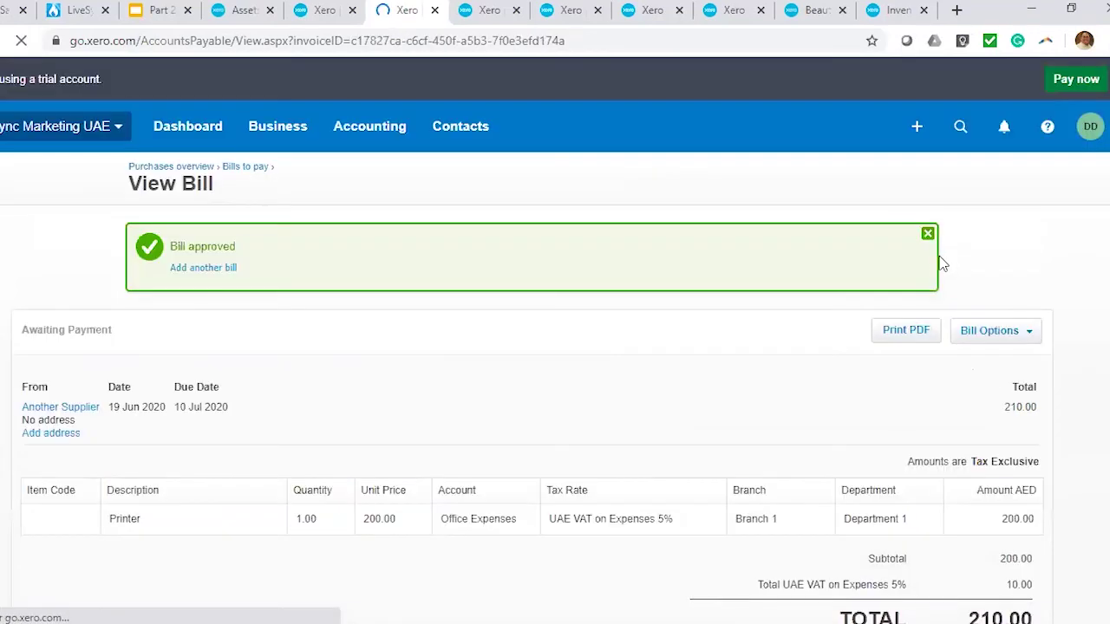
Step: Edit the approved Printer bill, set the line's unit price to 2000 and try to update the bill
scroll(954, 317, "down", 5)
scroll(818, 425, "up", 4)
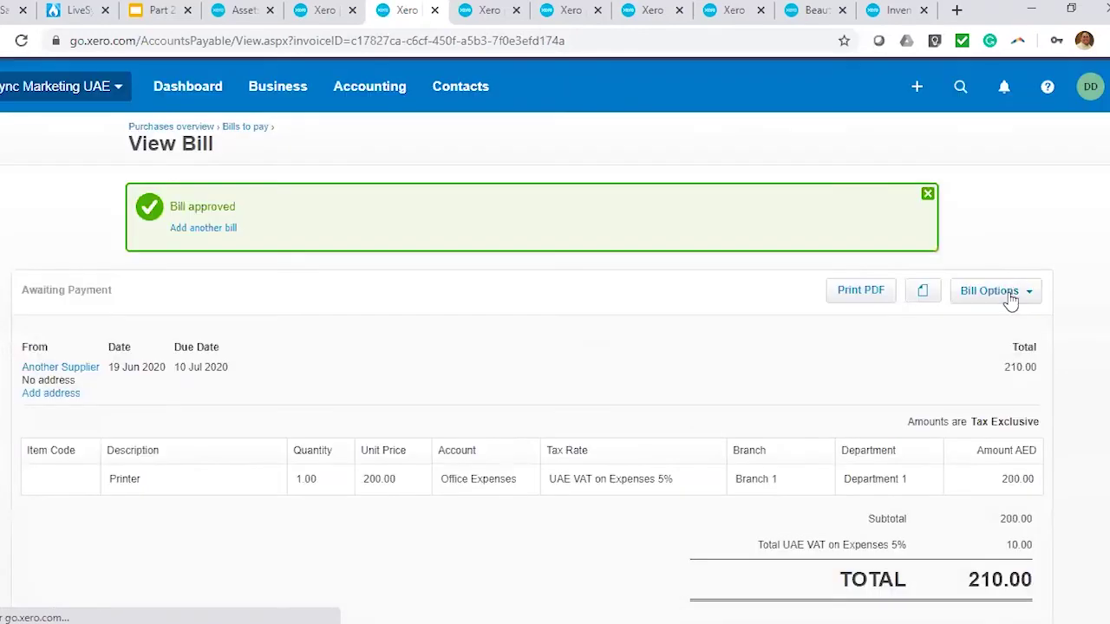
left_click(993, 291)
left_click(989, 387)
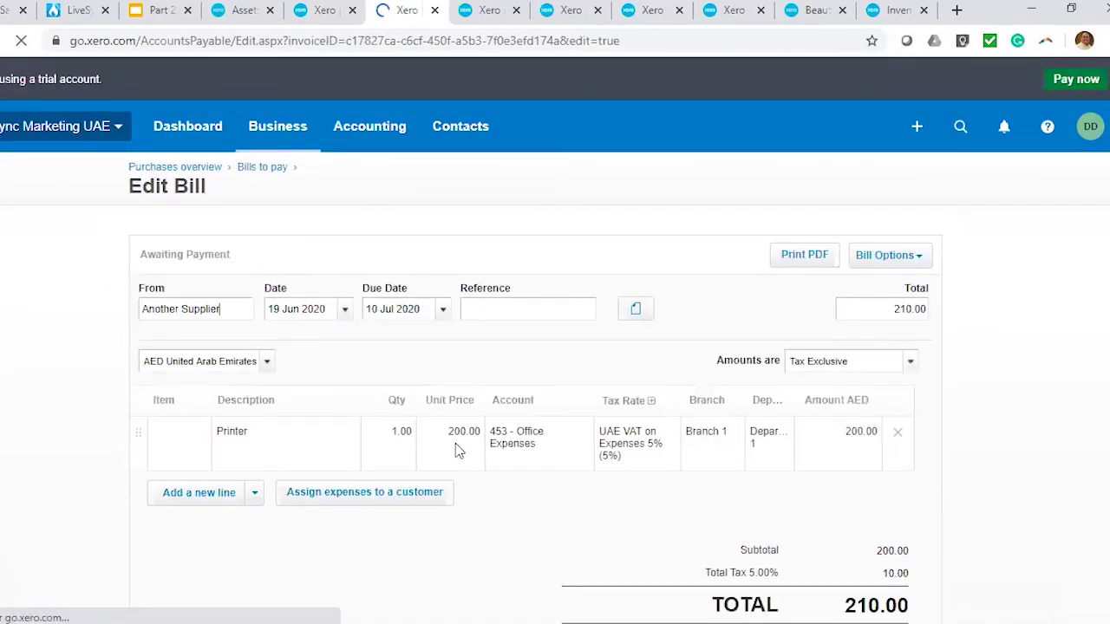
left_click(450, 445)
type("2000")
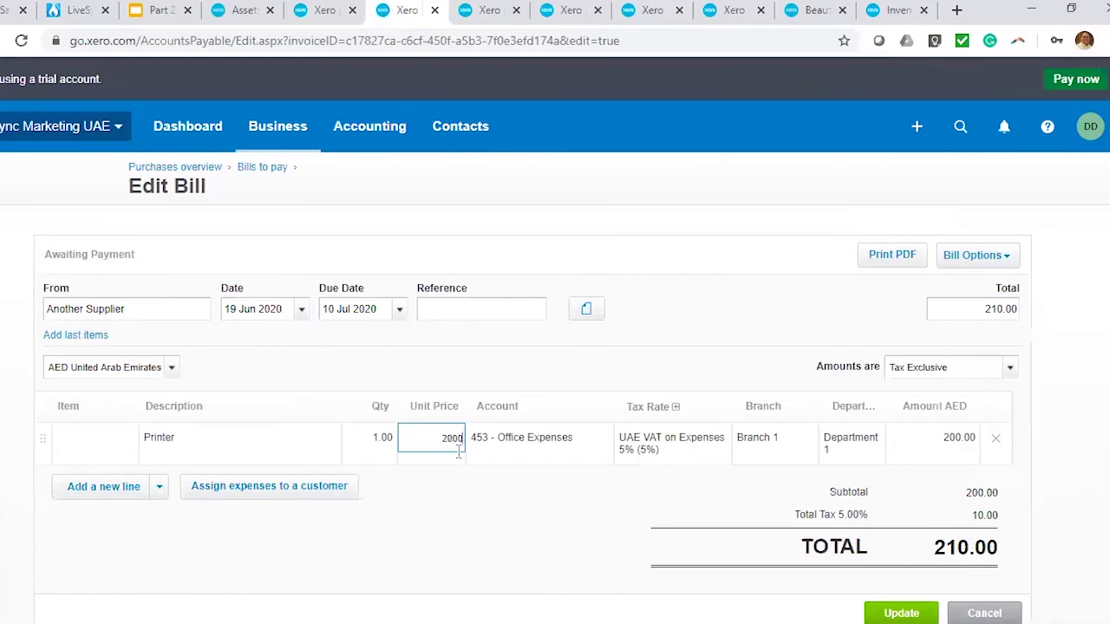
left_click(592, 387)
scroll(577, 453, "down", 2)
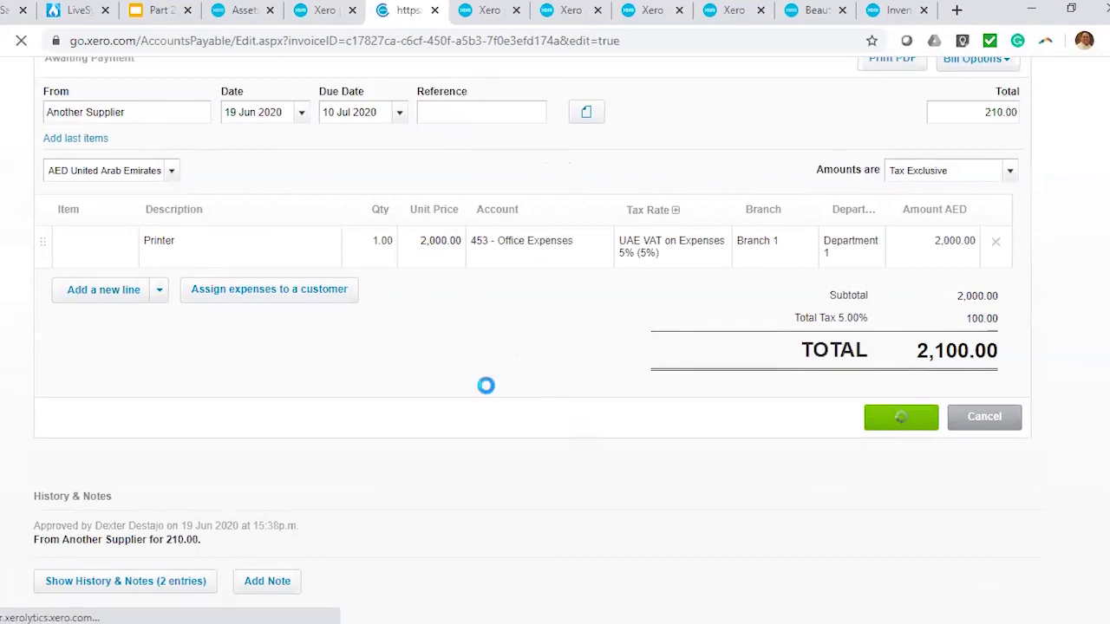
Step: Set the Total field in the bill header to 0 and update the Printer bill
left_click_drag(535, 394, 969, 232)
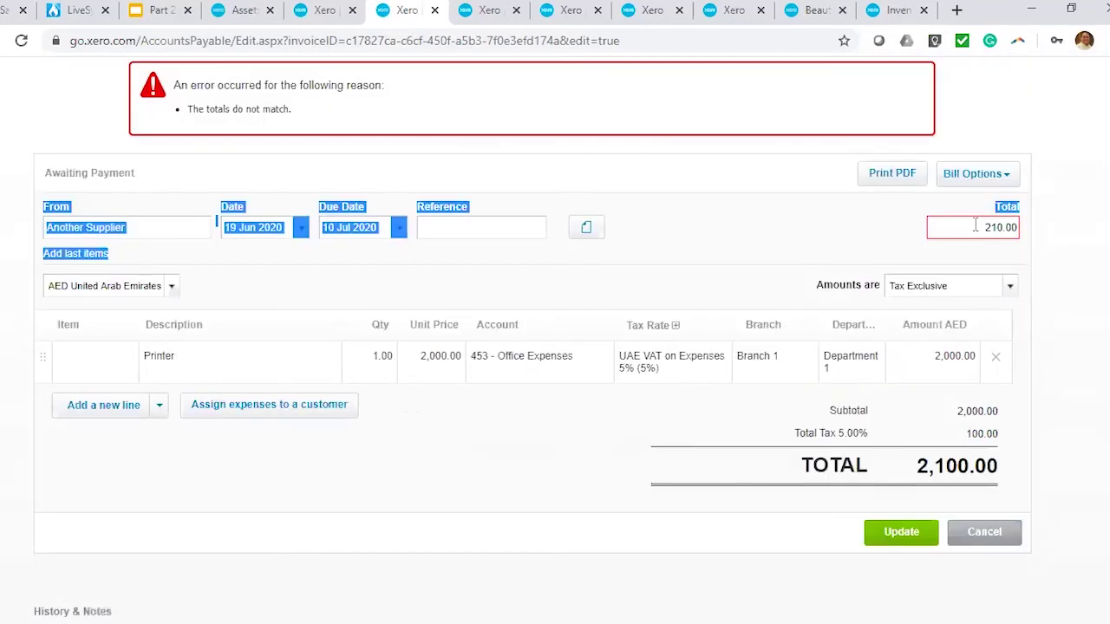
left_click(1011, 228)
type("0")
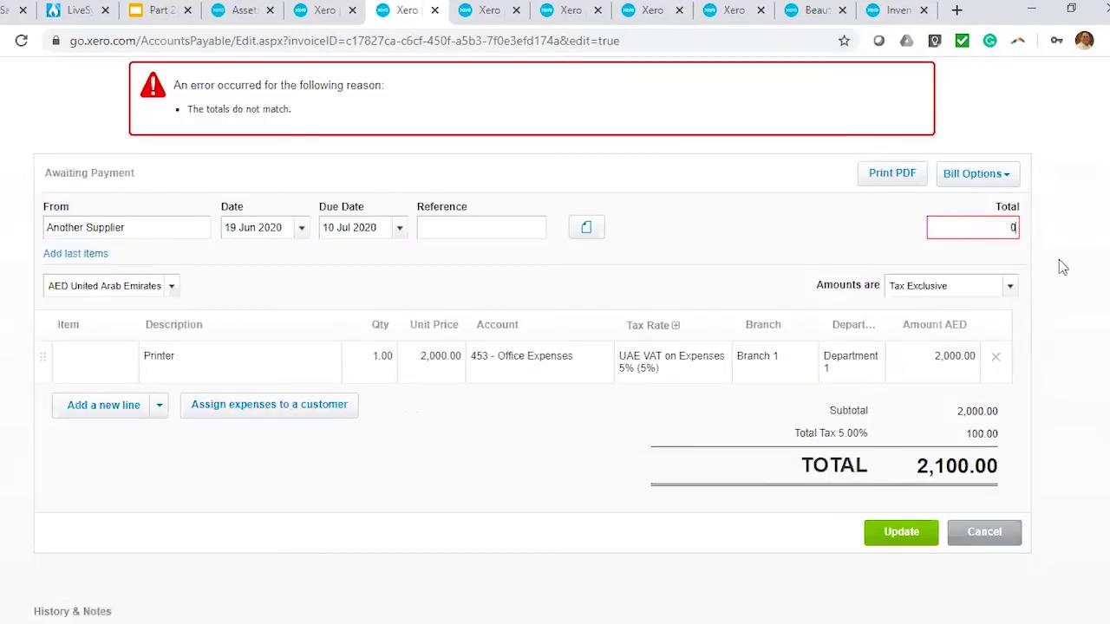
scroll(910, 338, "down", 2)
left_click(901, 531)
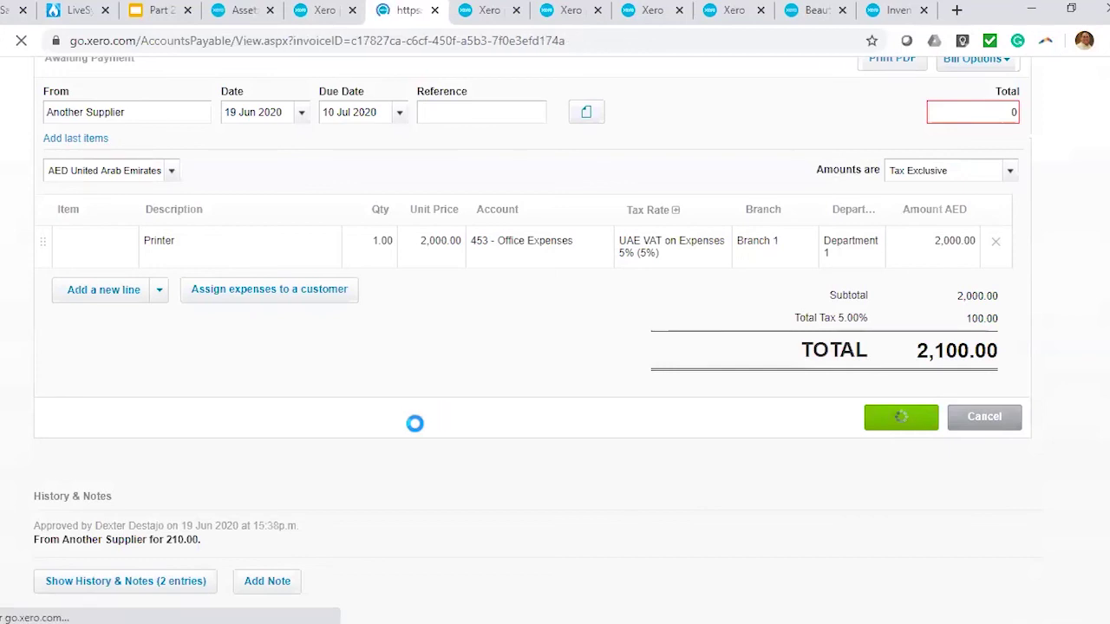
scroll(416, 424, "down", 3)
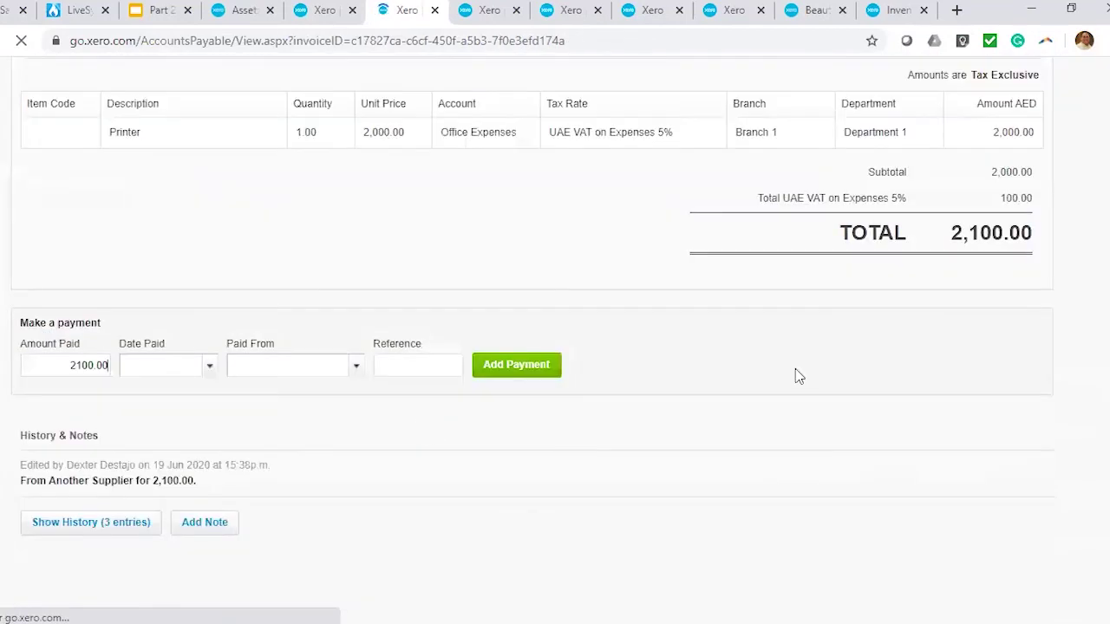
Step: Change the Printer line's account to 720 - Computer Equipment and update the bill
scroll(564, 381, "up", 2)
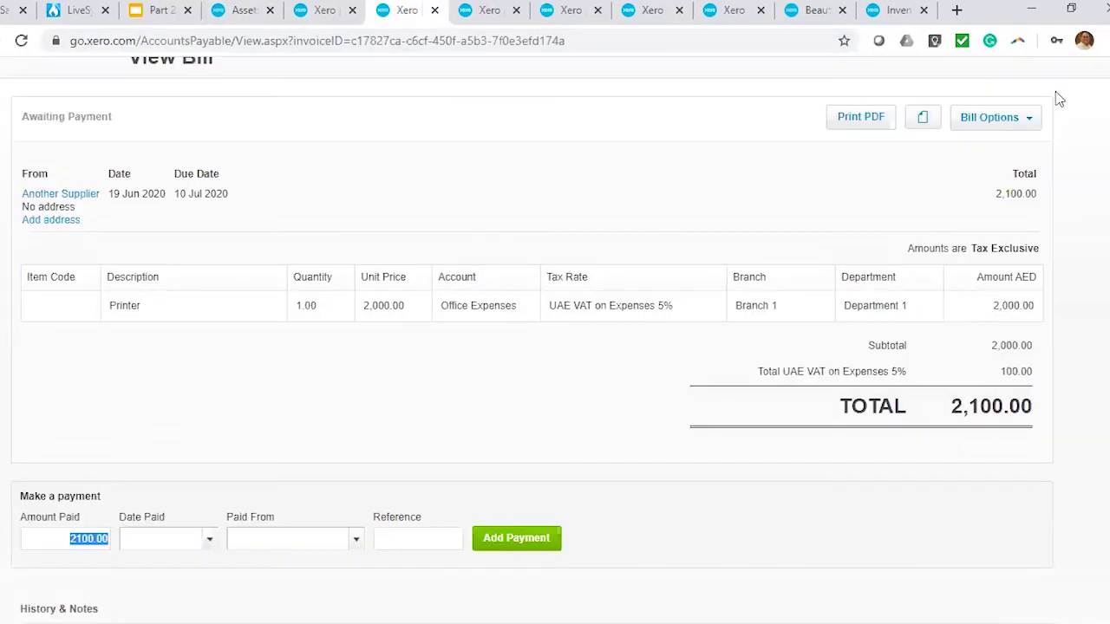
left_click(1014, 122)
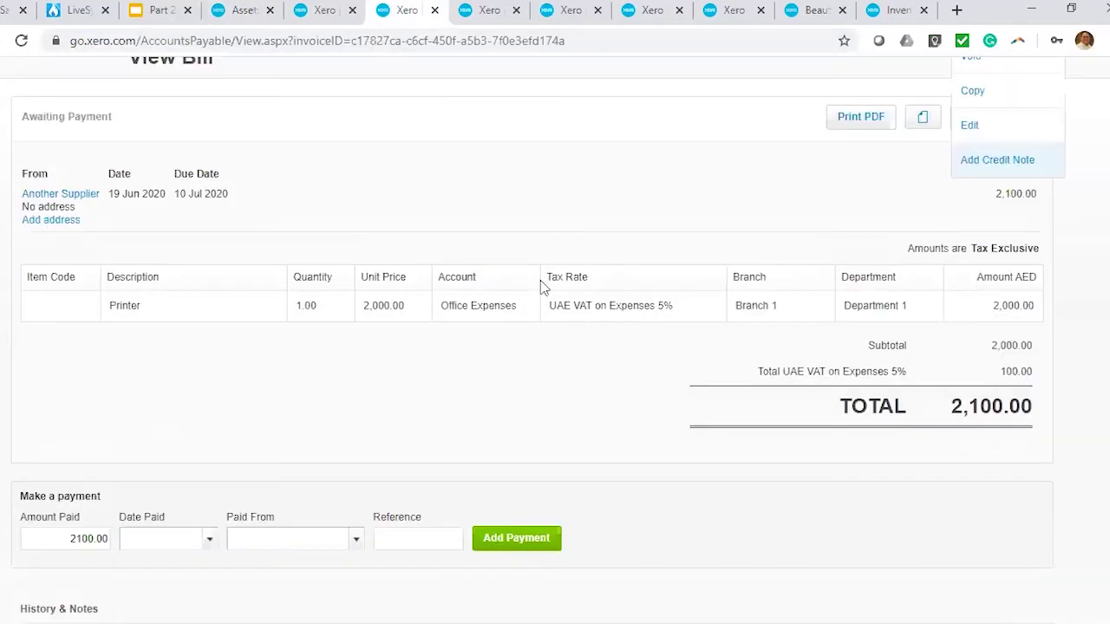
left_click(966, 122)
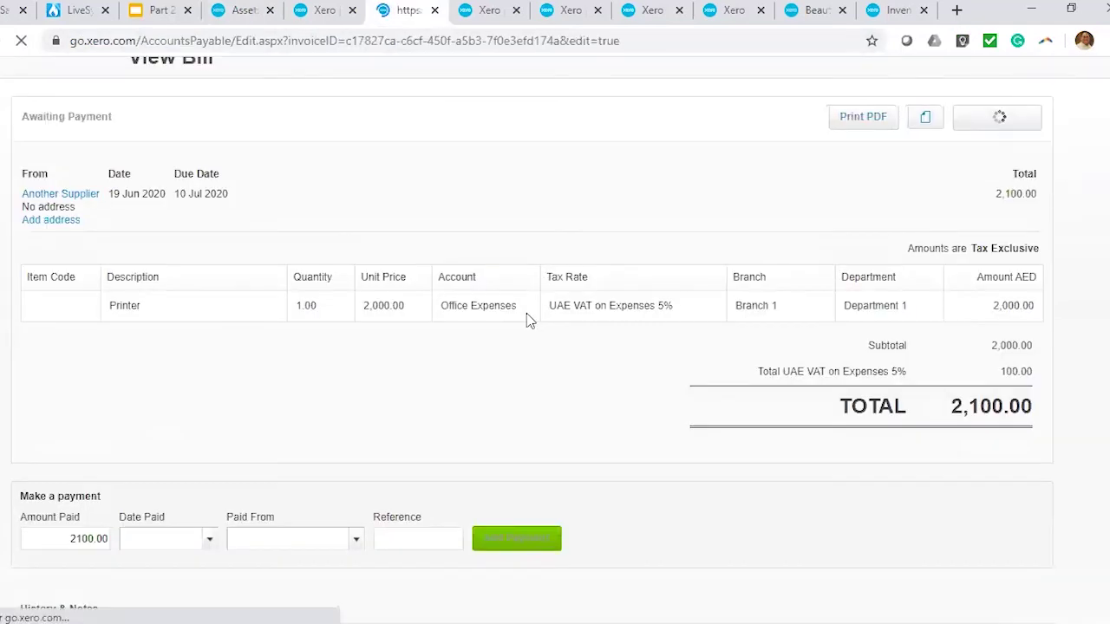
left_click(498, 444)
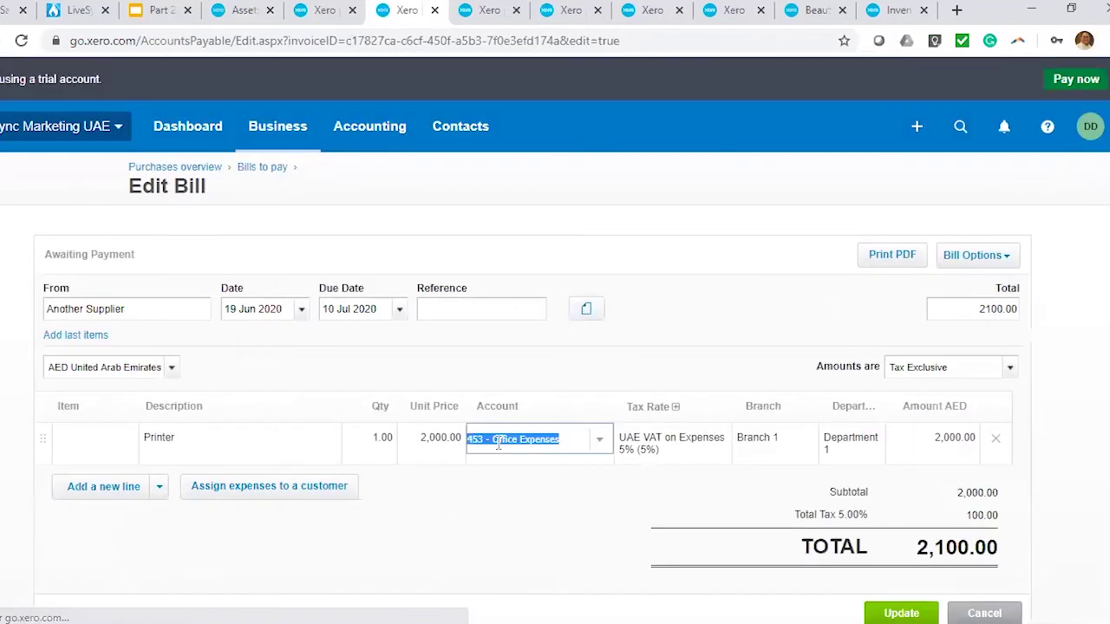
type("comp")
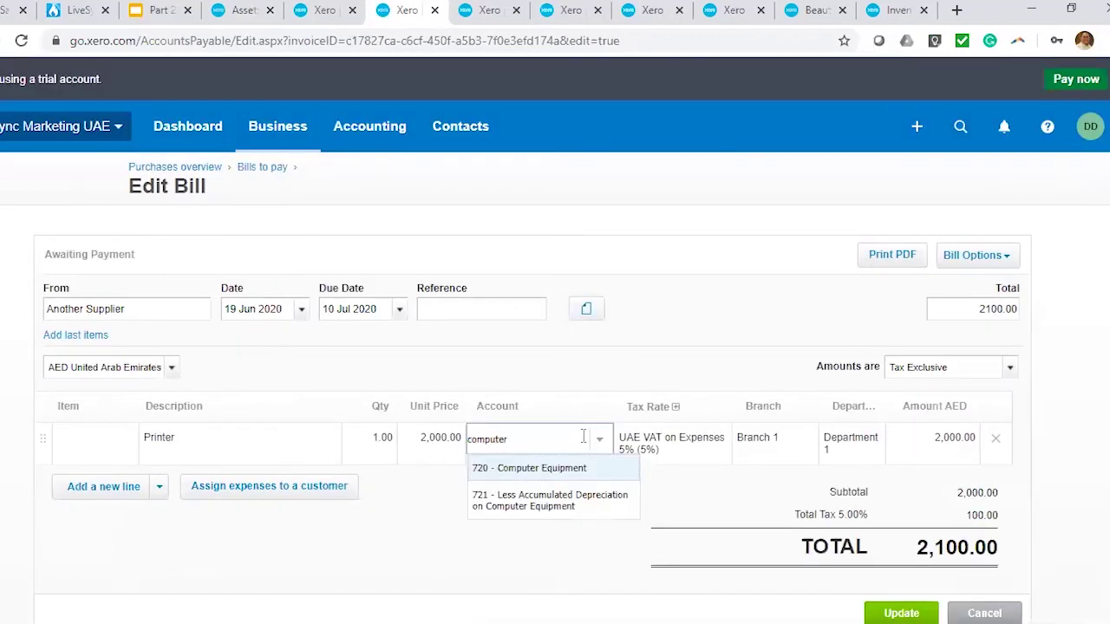
type("uter")
key("Return")
scroll(614, 463, "down", 2)
key("Return")
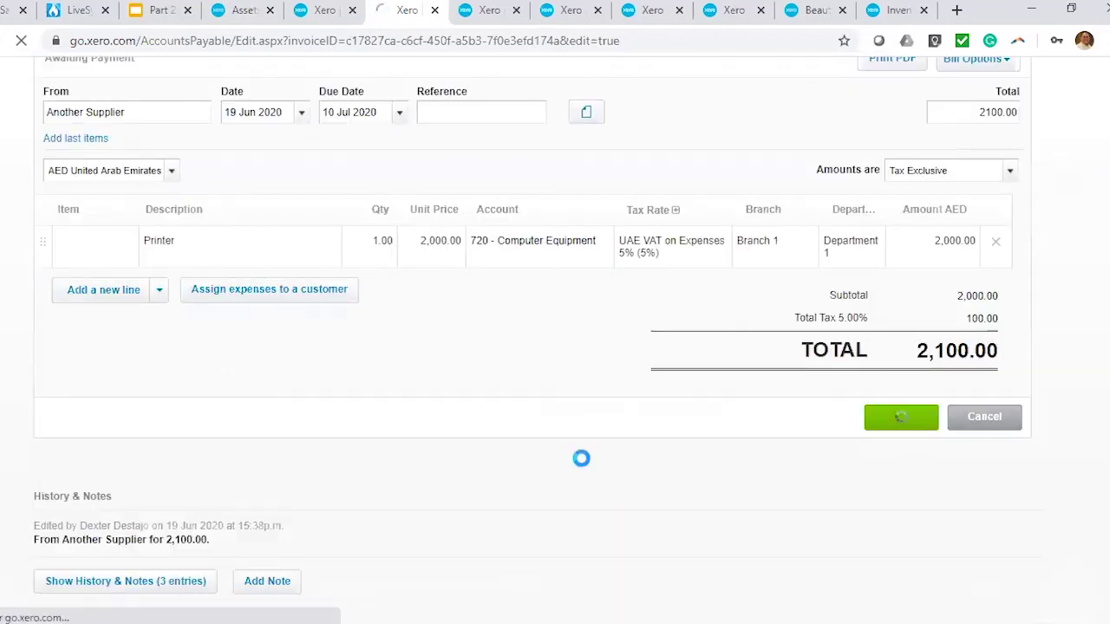
Step: Refresh the fixed asset register and check its drafts for the Printer, comparing with the account on the updated bill
key("ctrl+shift+Tab")
key("ctrl+shift+Tab")
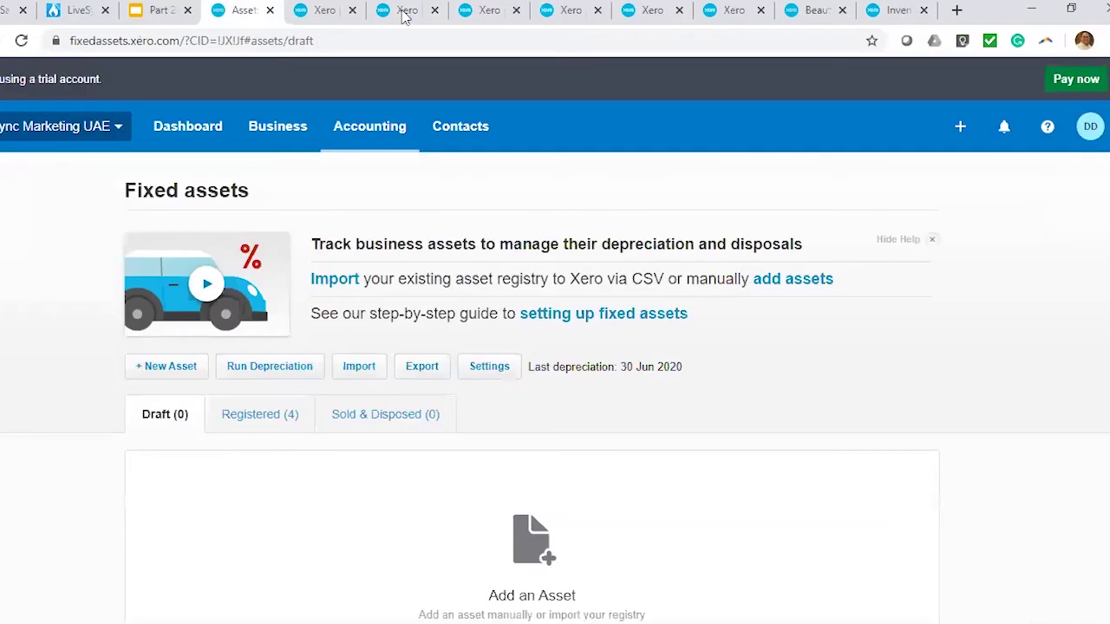
left_click(403, 12)
left_click(223, 12)
left_click(21, 41)
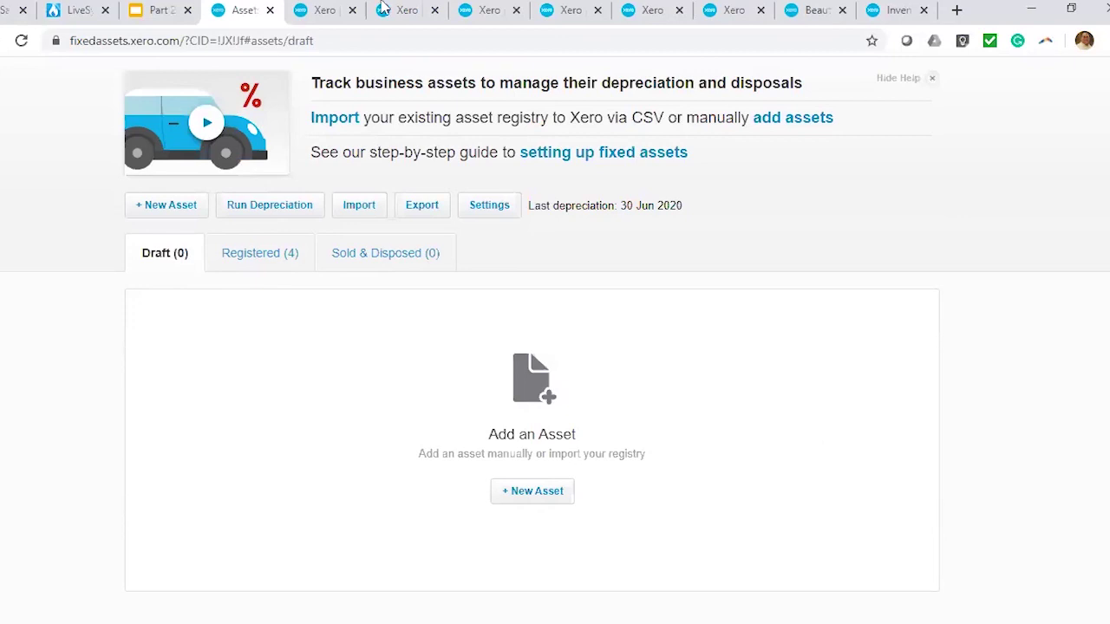
left_click(405, 11)
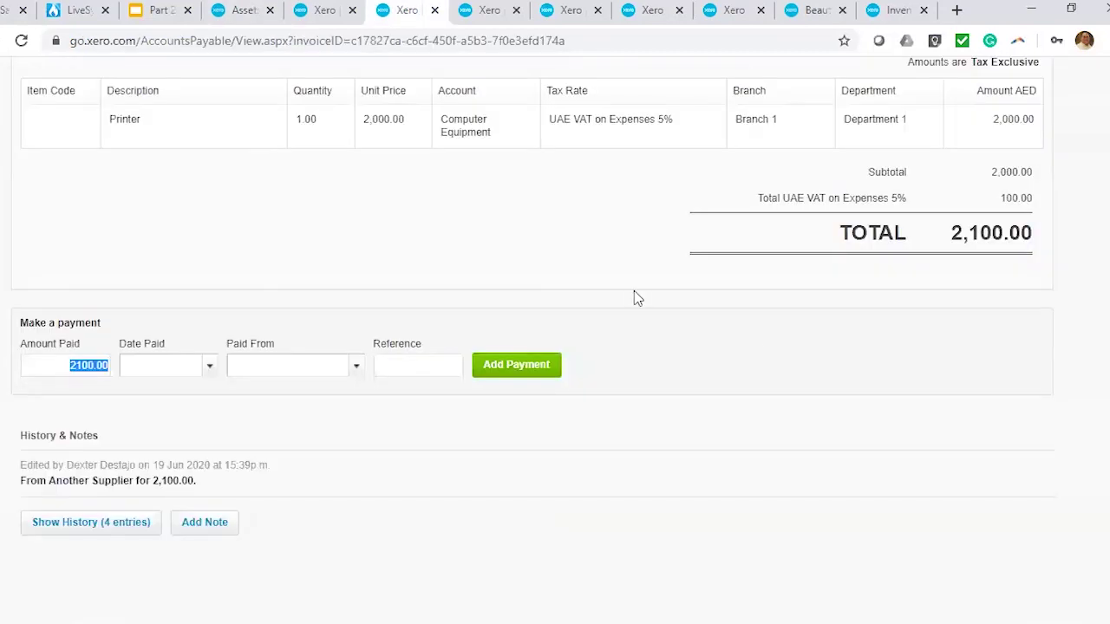
scroll(634, 292, "up", 1)
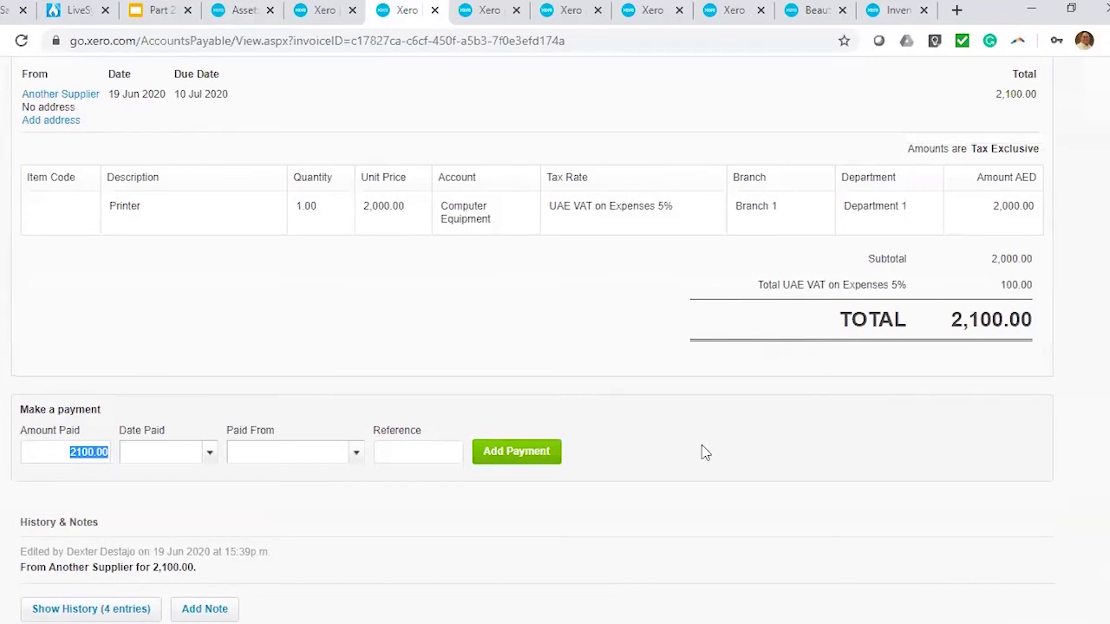
key("ctrl+shift+Tab")
key("ctrl+shift+Tab")
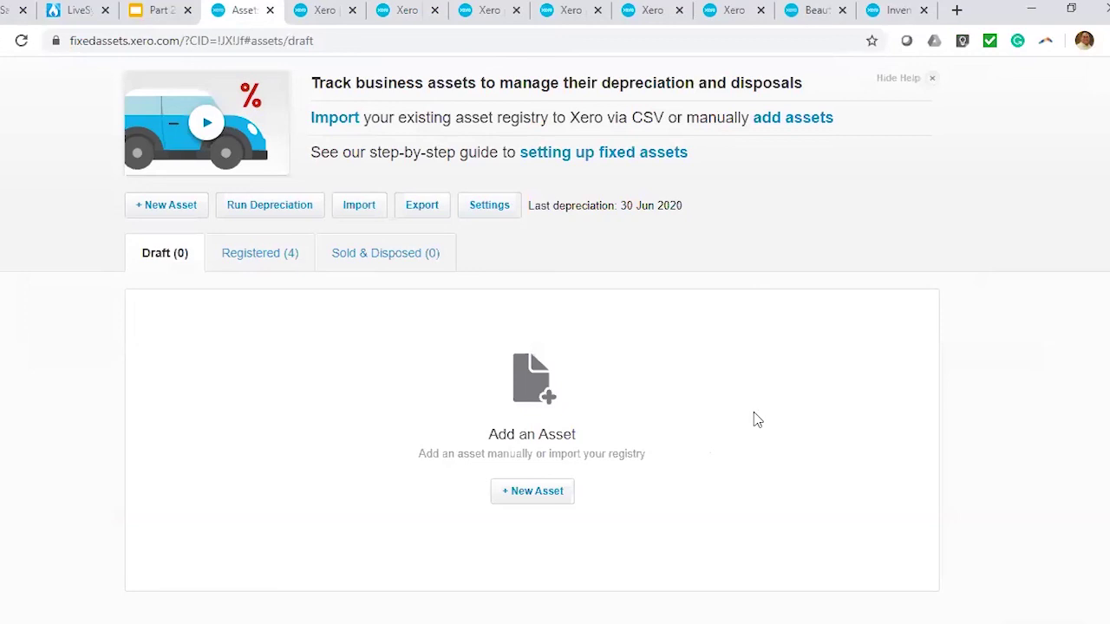
Step: Start a new fixed asset named Printer, copying the name from the bill, with a purchase price of 2000
left_click(174, 215)
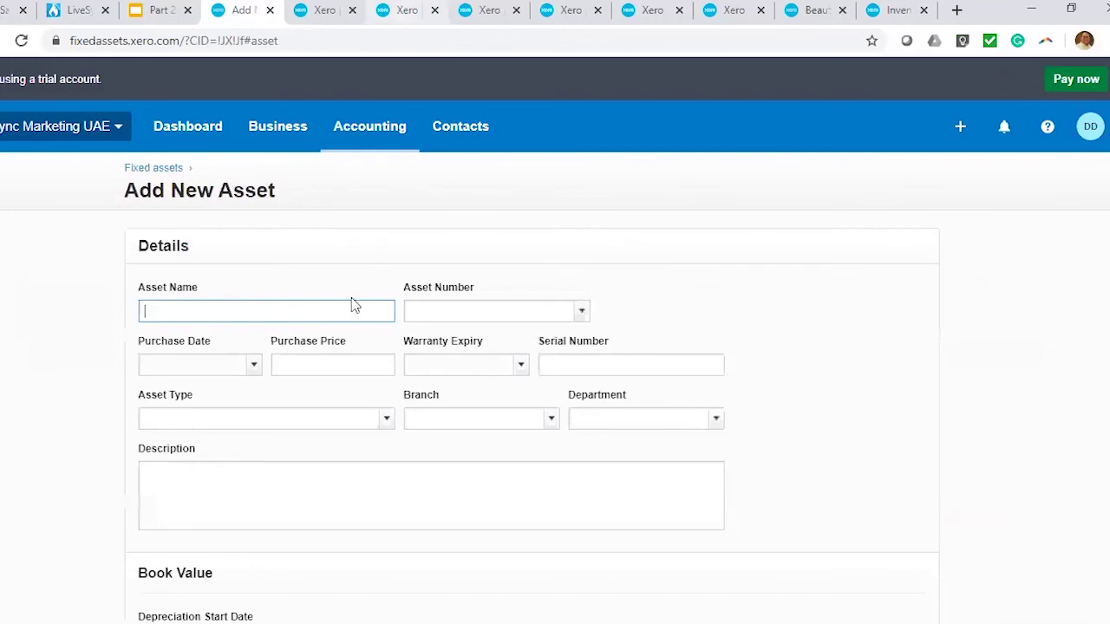
left_click(408, 10)
left_click_drag(90, 210, 207, 178)
key("ctrl+c")
key("ctrl+Page_Up")
key("ctrl+Page_Up")
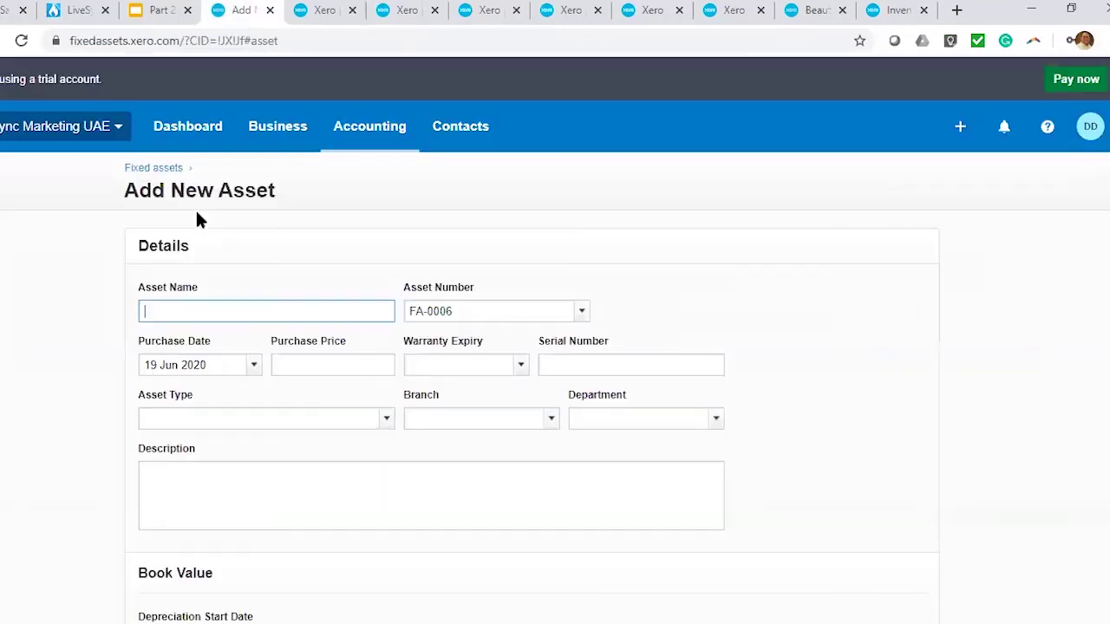
key("ctrl+v")
left_click(389, 331)
left_click(366, 366)
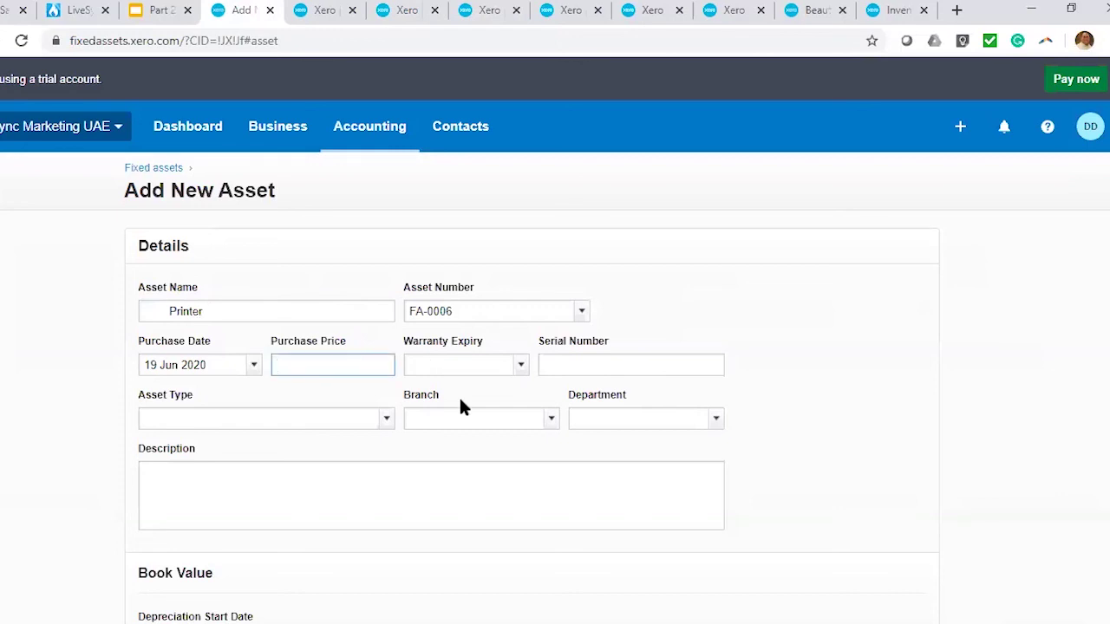
type("2000")
Step: Set the asset type to Computer Equipment and assign the Printer to Branch 1 and Department 1
left_click(382, 420)
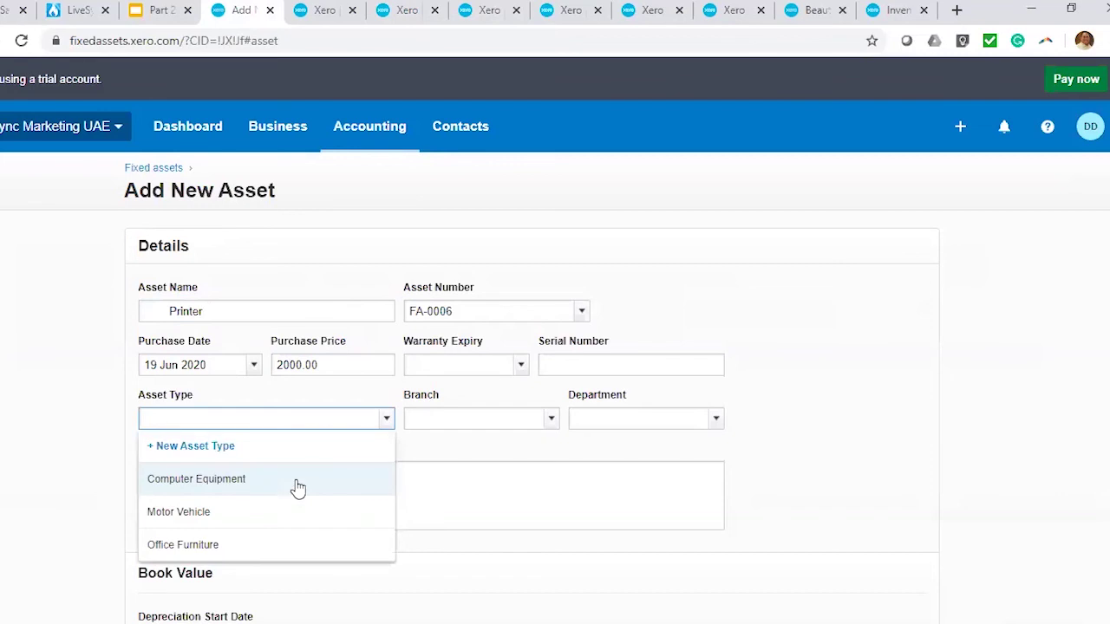
key("Tab")
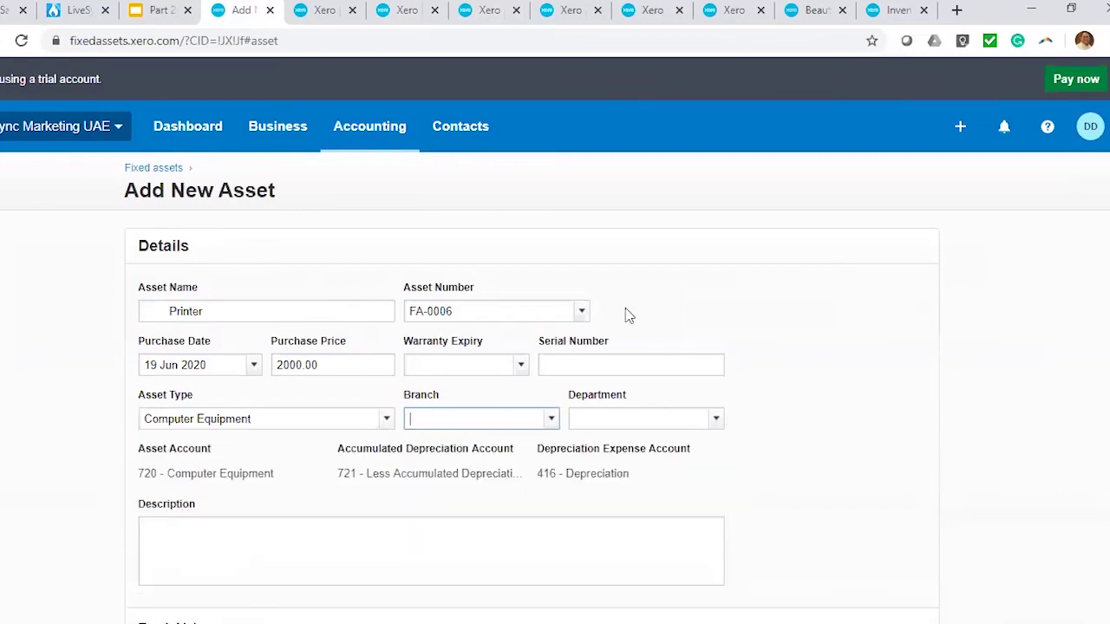
scroll(627, 312, "down", 2)
left_click(556, 250)
left_click(524, 276)
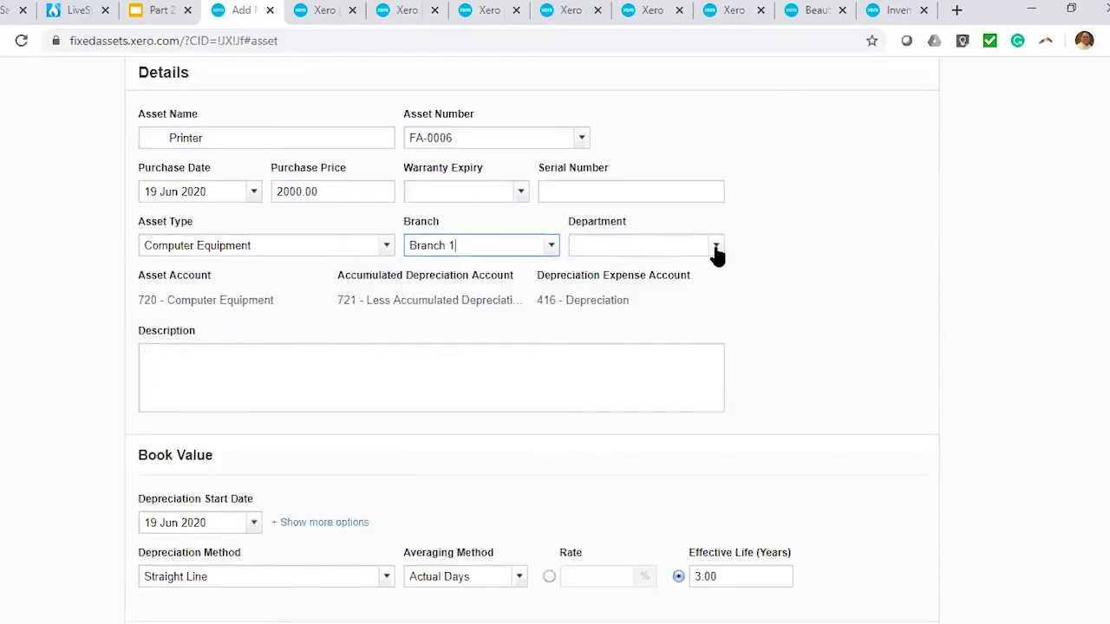
left_click(716, 248)
key("Return")
Step: Review the Printer's details and book value settings, and register the asset
scroll(893, 320, "down", 1)
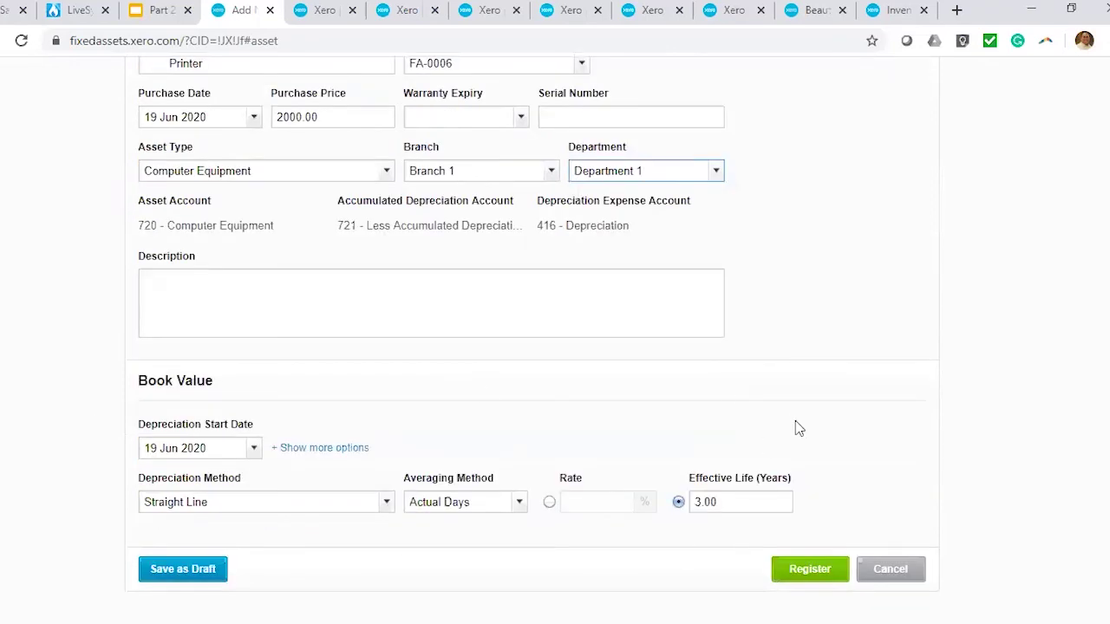
scroll(798, 428, "up", 2)
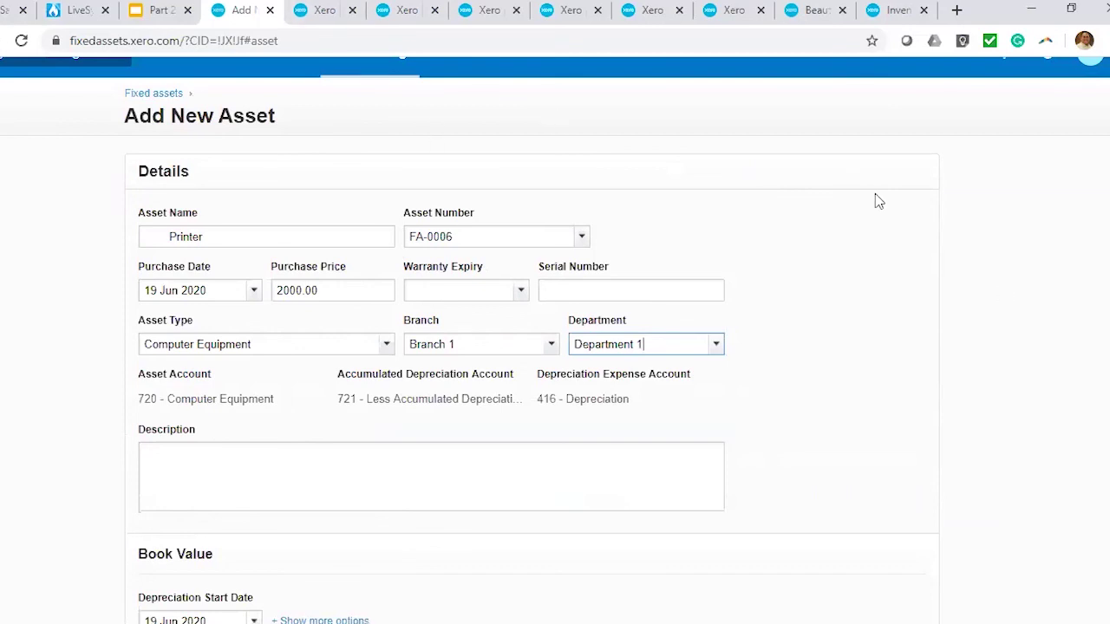
scroll(854, 286, "down", 2)
left_click(810, 572)
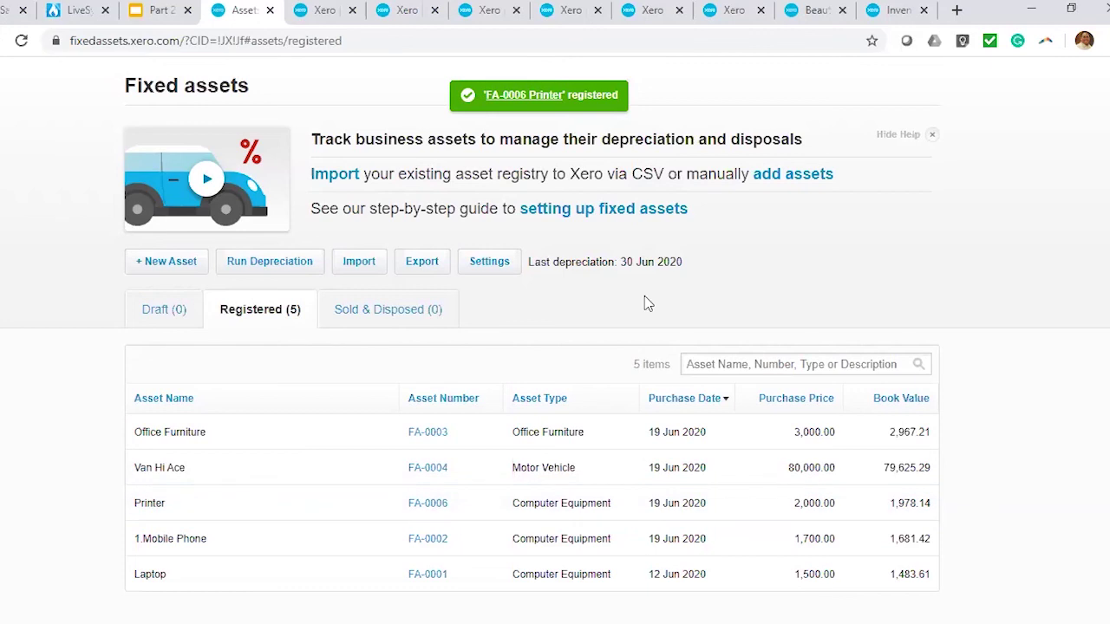
Step: Open the Office Furniture asset to check its original bill link, and open the fixed asset register separately alongside it
left_click(430, 433)
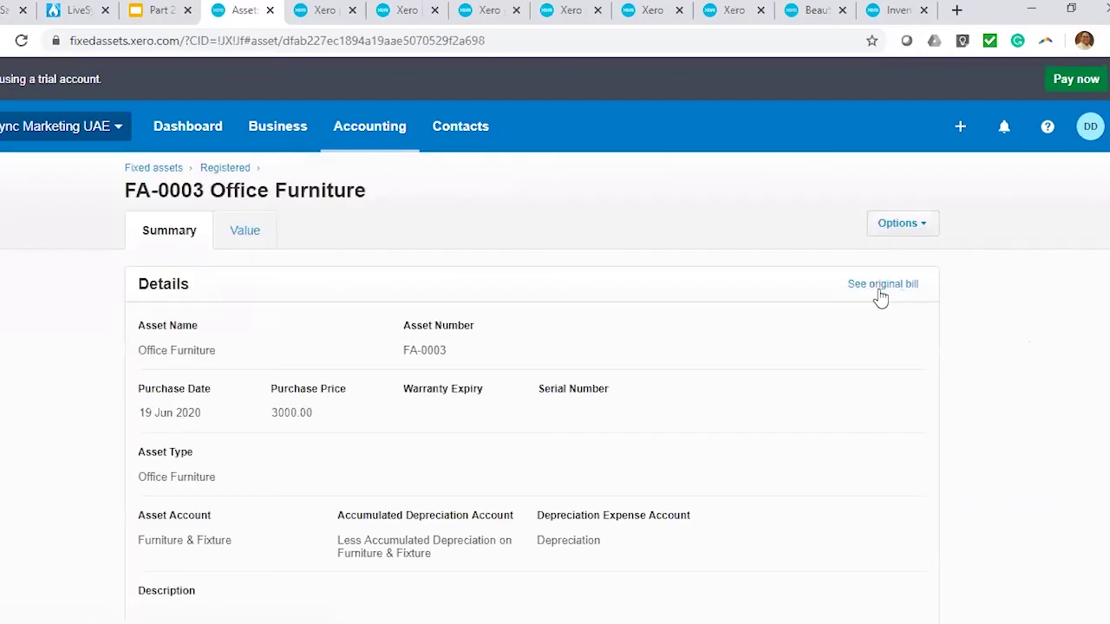
right_click(173, 169)
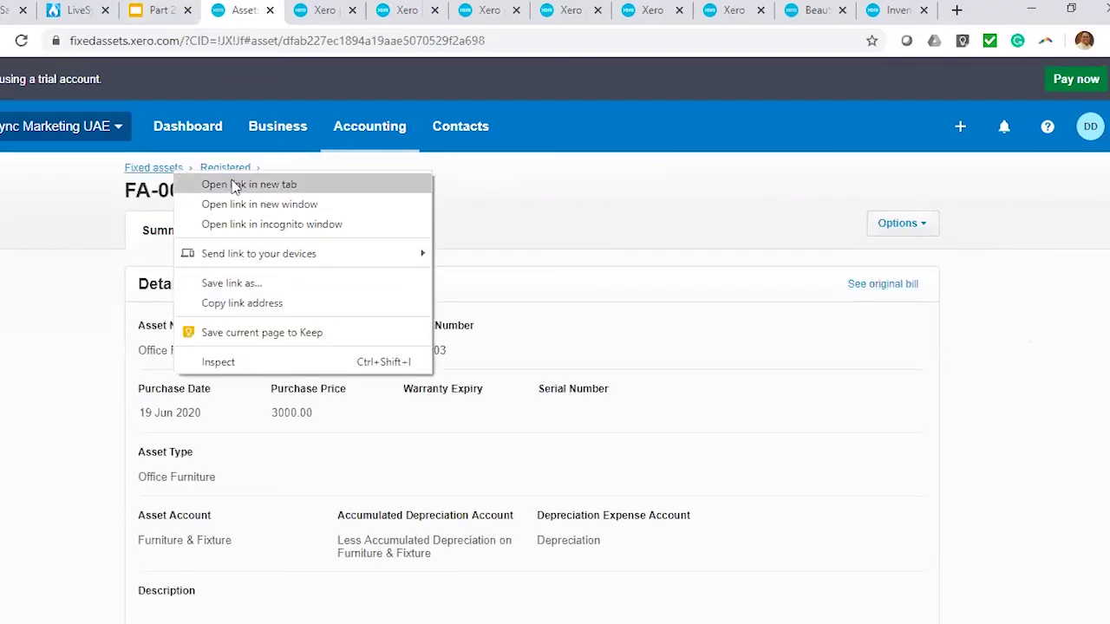
left_click(316, 183)
left_click(298, 10)
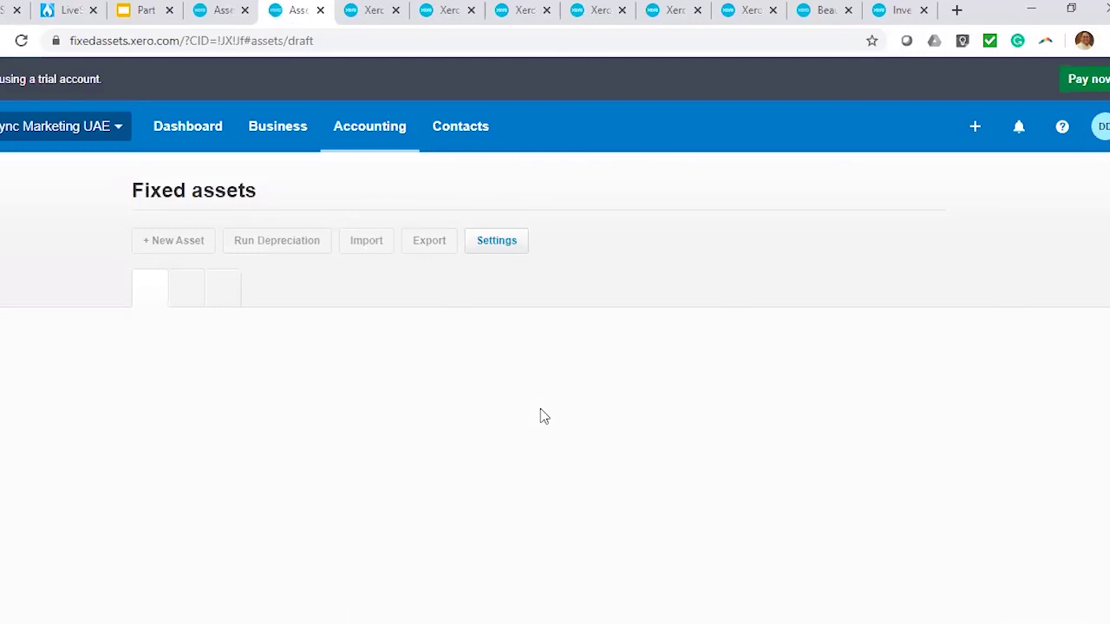
Step: Open the registered Printer, check its details and available options against the Office Furniture asset, and return to the fixed asset register
scroll(523, 425, "down", 1)
left_click(255, 376)
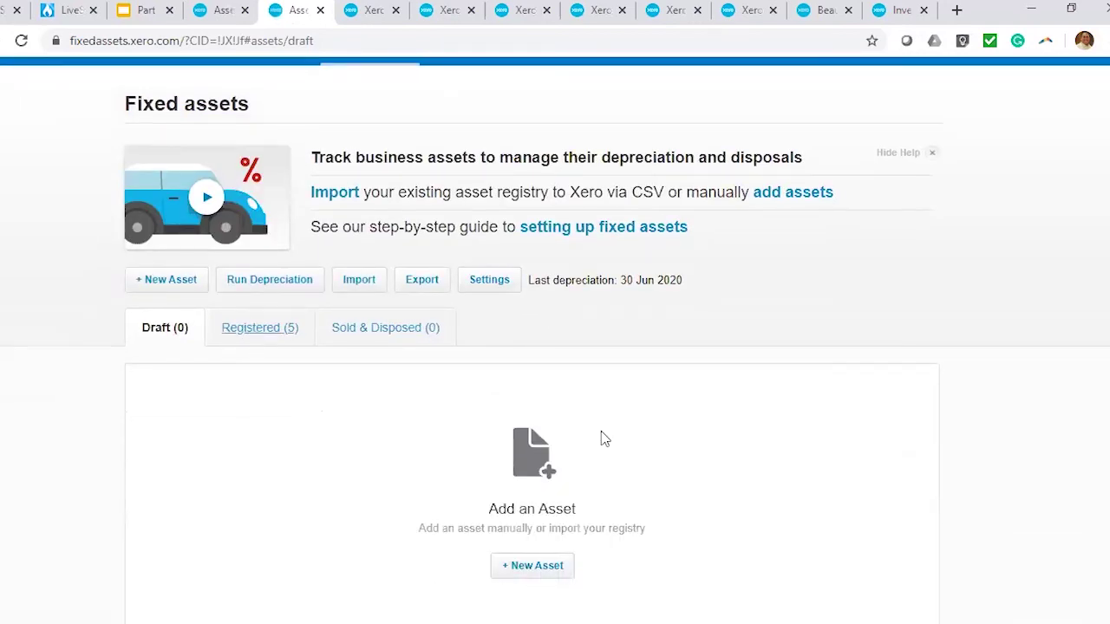
left_click(434, 505)
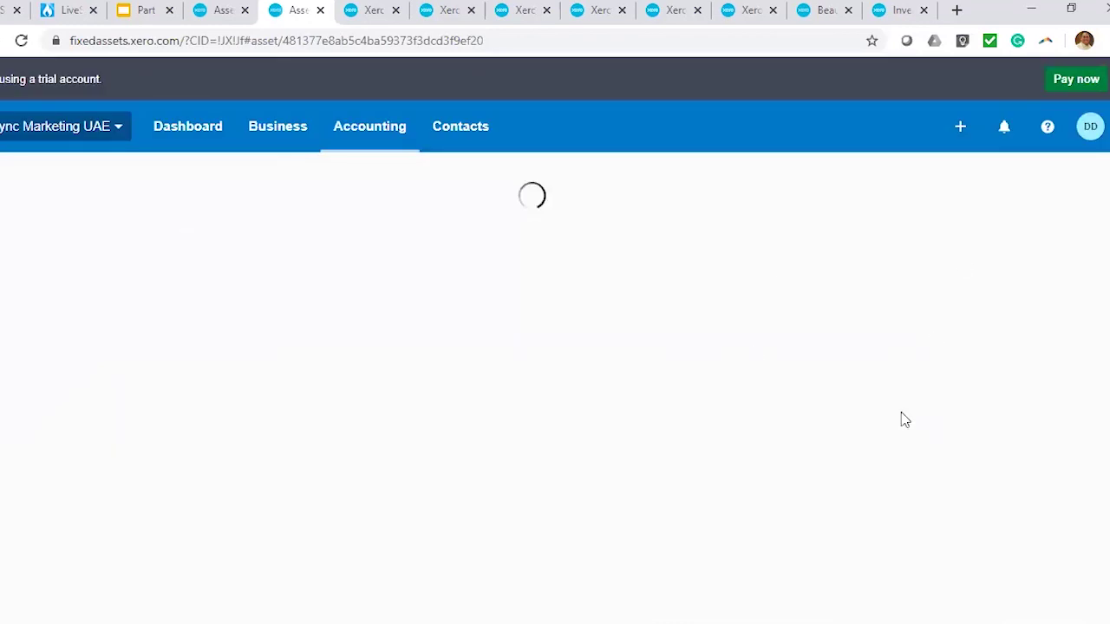
left_click(918, 231)
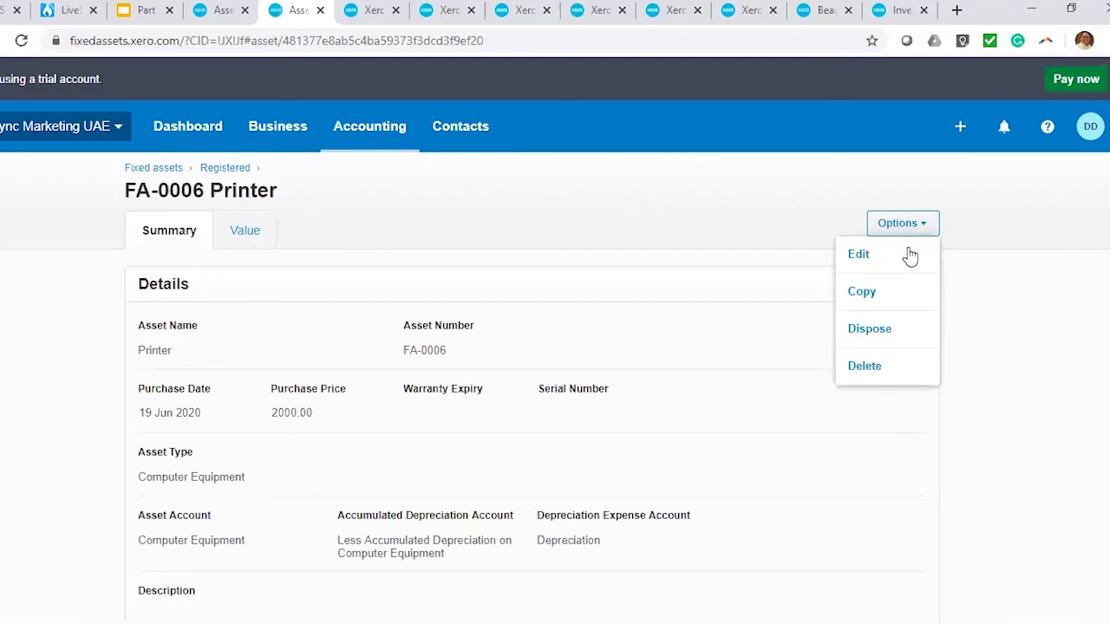
left_click(224, 13)
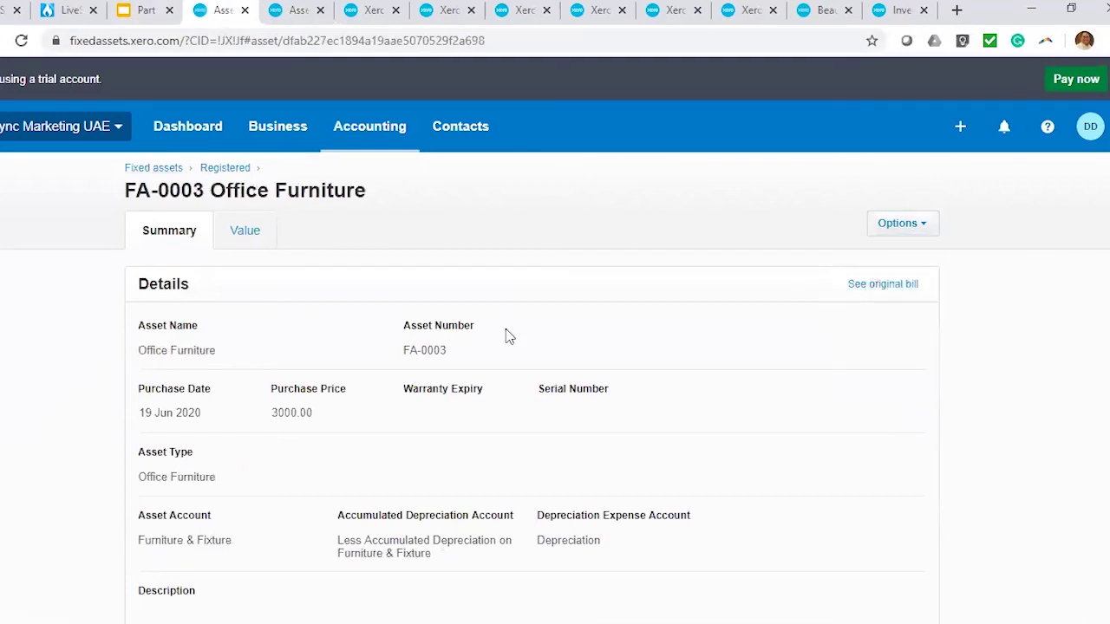
left_click(154, 168)
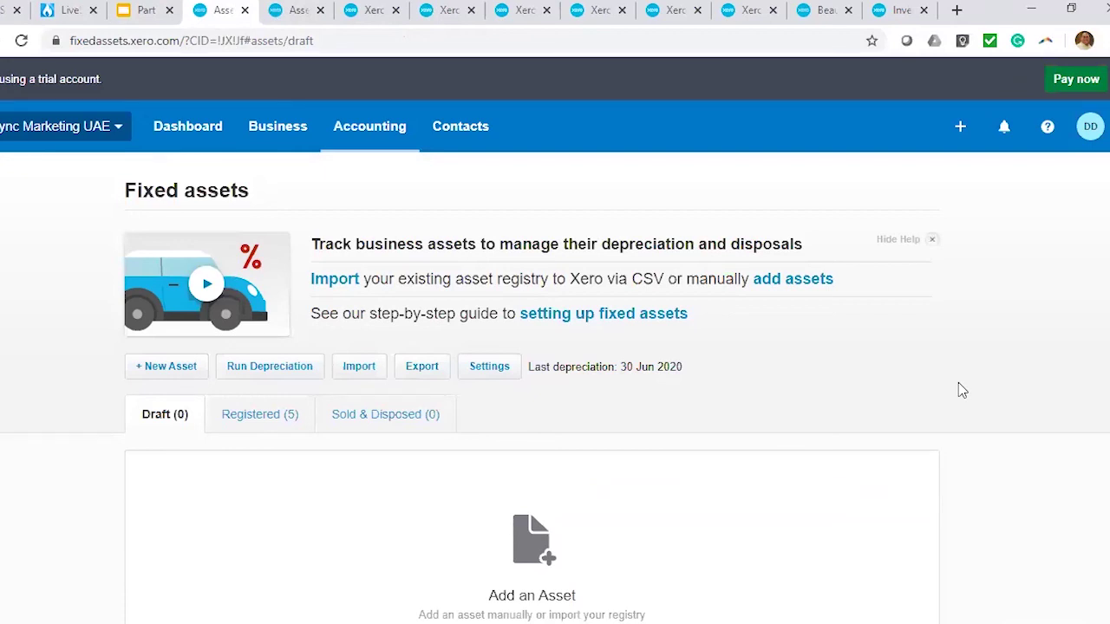
Step: Update the Fixed Asset Reconciliation report as at 30 June 2020 and compare the Computer Equipment balance sheet and register figures
left_click(368, 11)
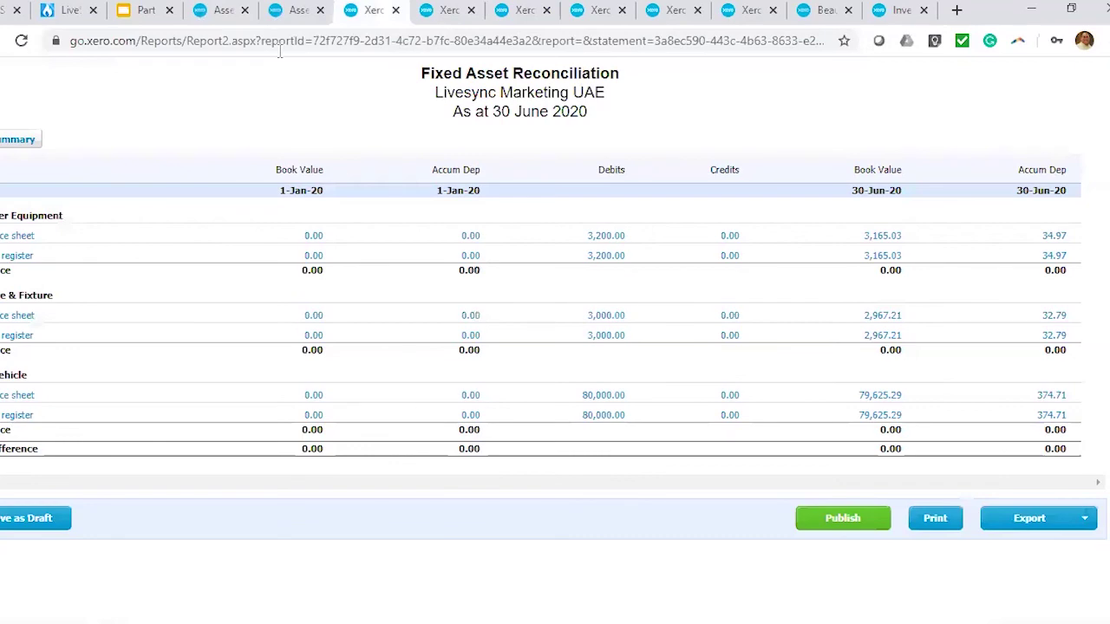
scroll(300, 119, "up", 3)
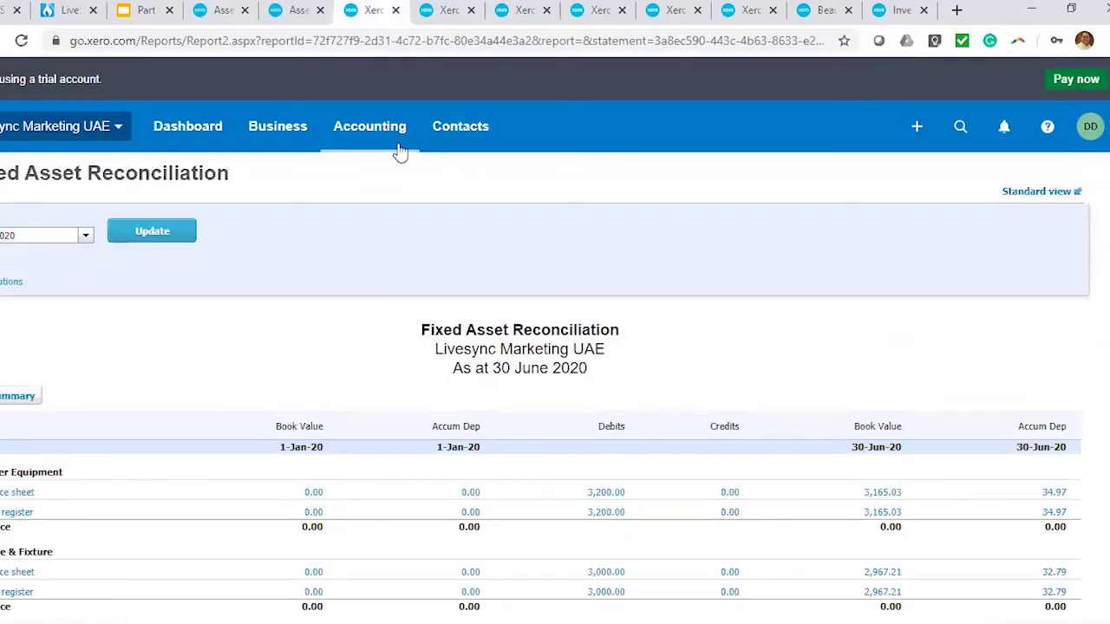
scroll(734, 521, "down", 3)
scroll(767, 288, "down", 3)
scroll(177, 182, "up", 3)
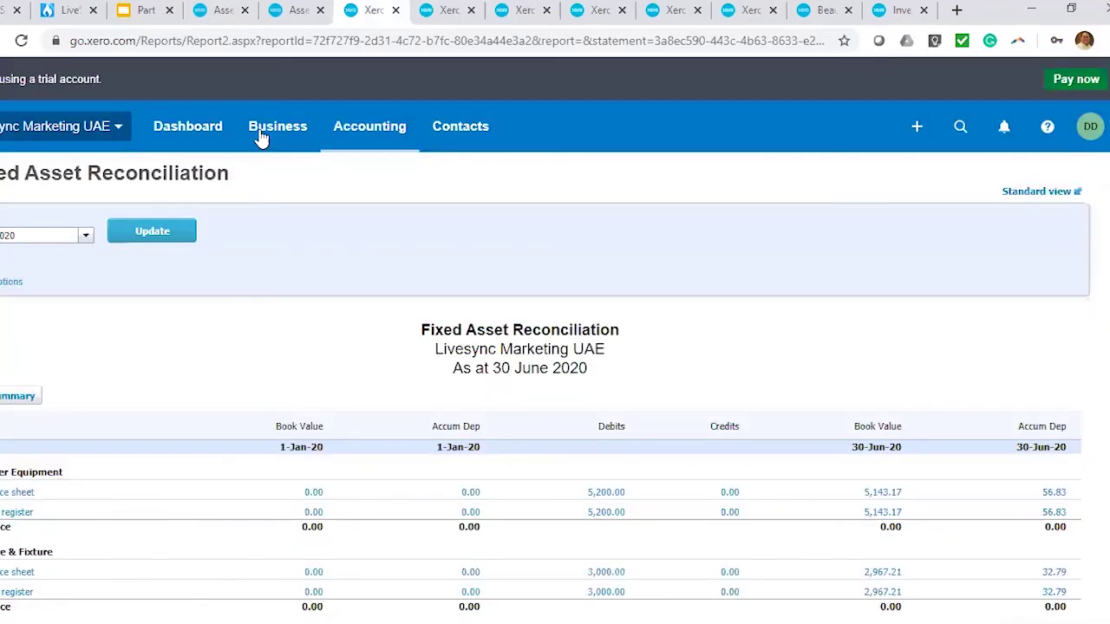